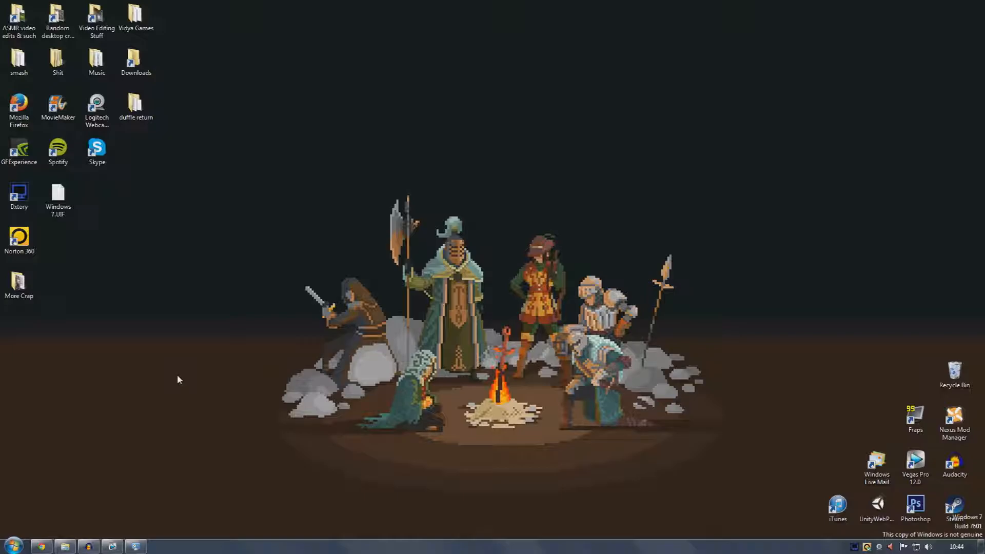
Open the webcam software's Quick Capture view and select Yeti Stereo Microphone as the microphone input
click(880, 547)
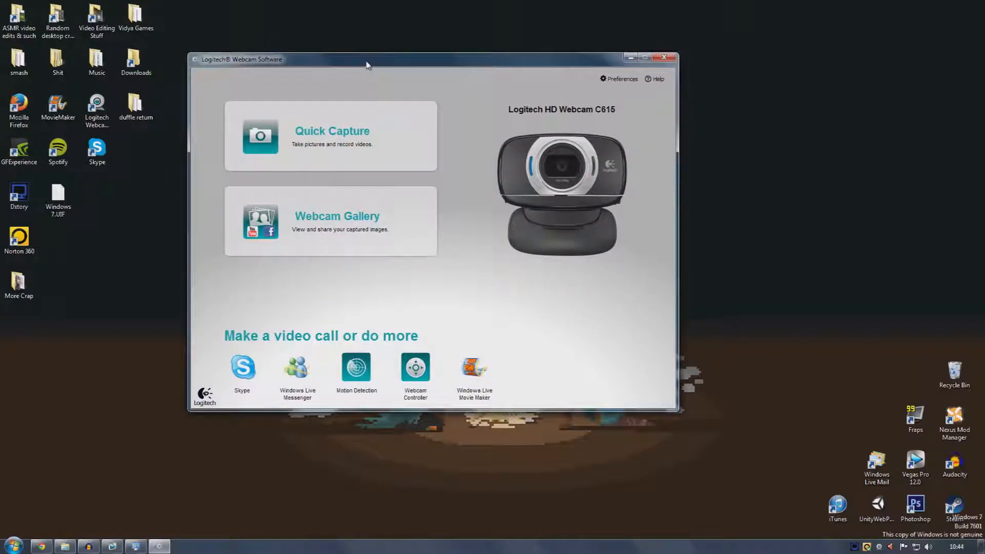
click(379, 138)
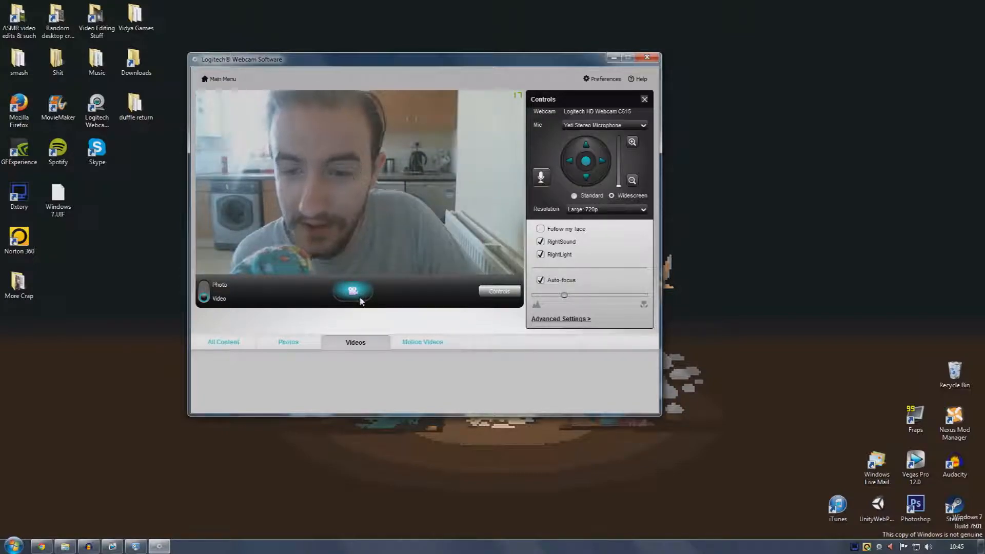
click(633, 211)
click(627, 215)
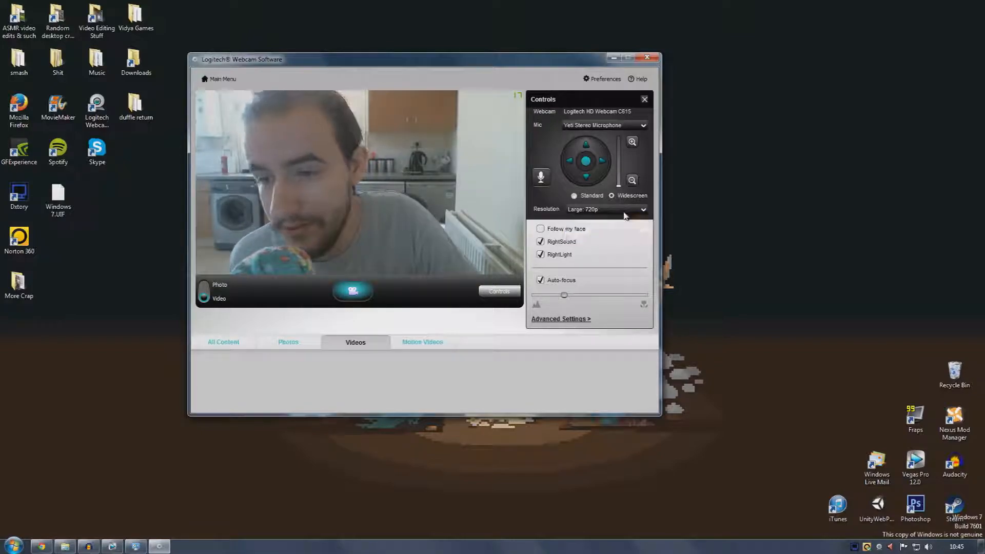
click(605, 126)
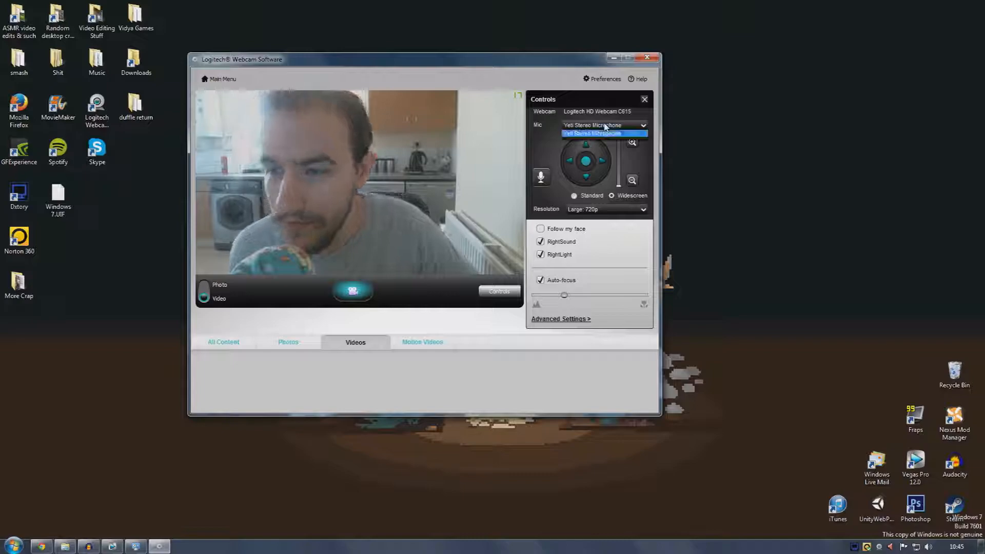
click(605, 134)
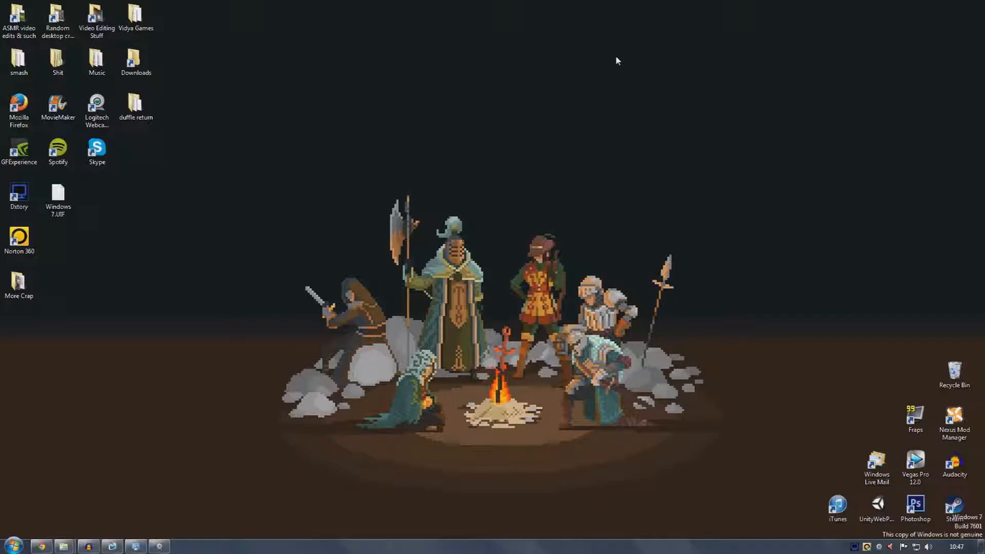
Open the webcam software's preferences and check the Quick Capture audio and video recording quality settings
click(160, 546)
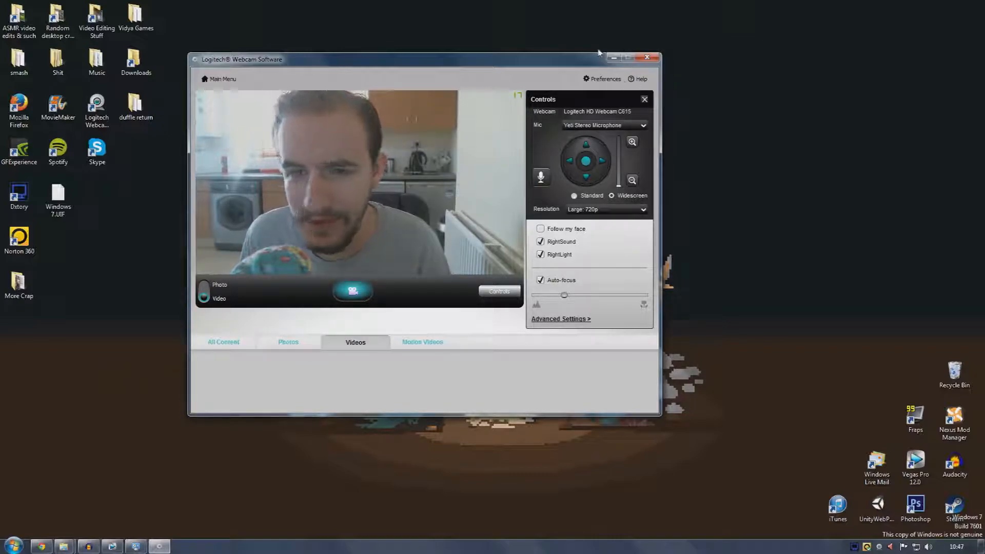
click(598, 78)
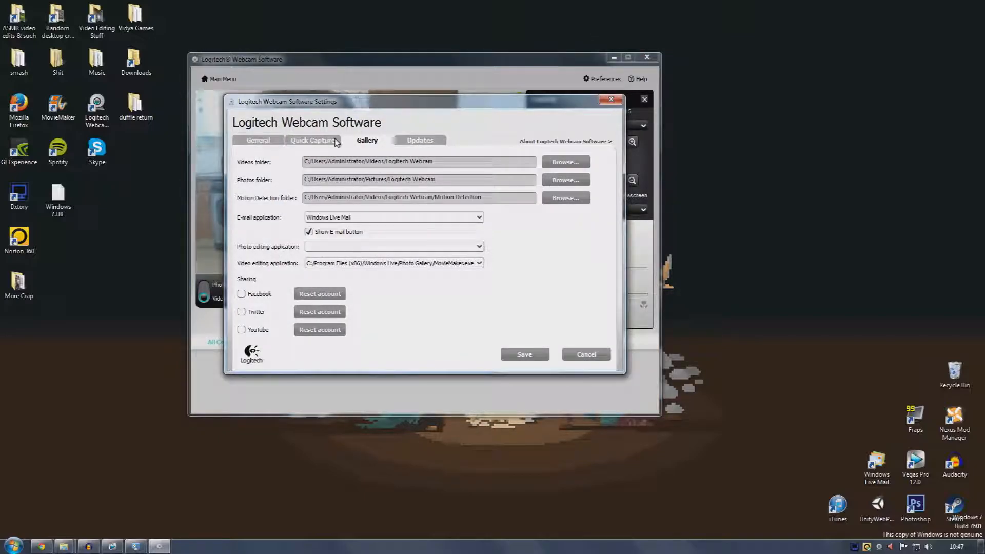
click(309, 146)
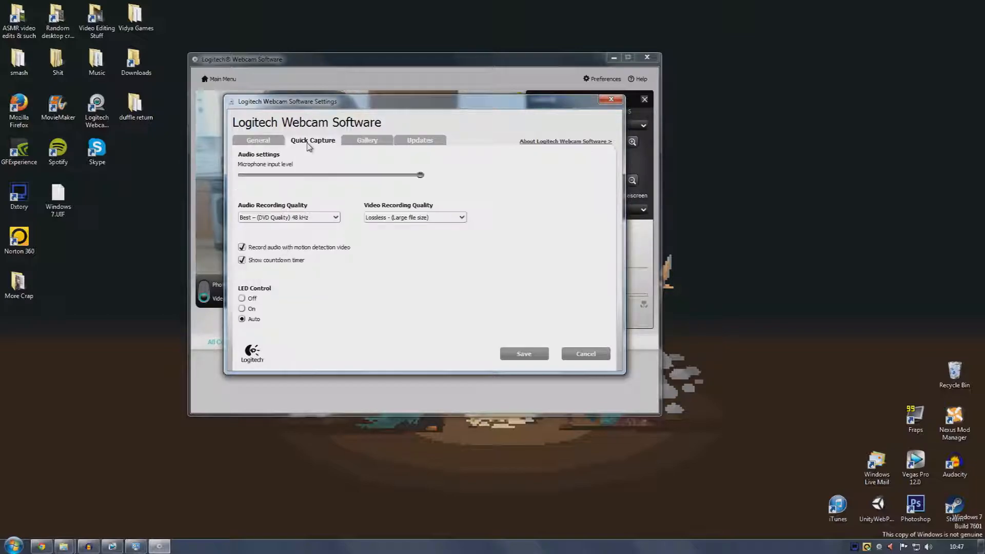
click(300, 219)
click(303, 219)
click(373, 217)
click(378, 218)
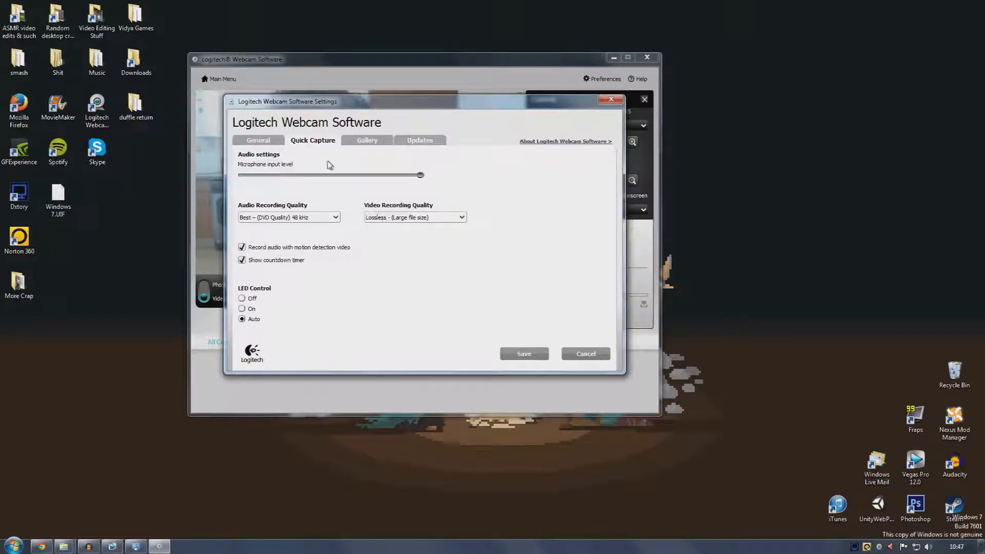
Browse the General and Updates preference tabs, then close the settings dialog and the webcam software
click(261, 141)
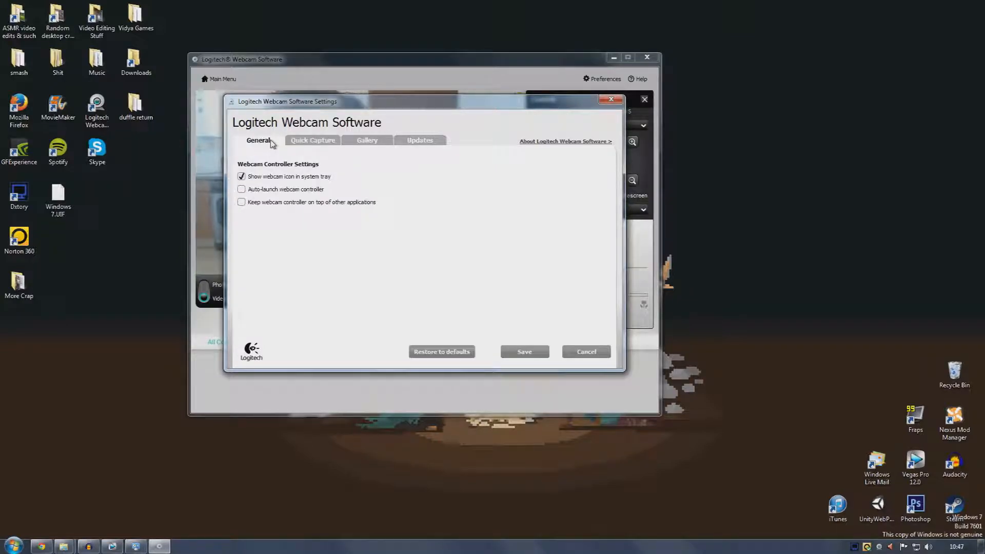
click(354, 142)
click(405, 141)
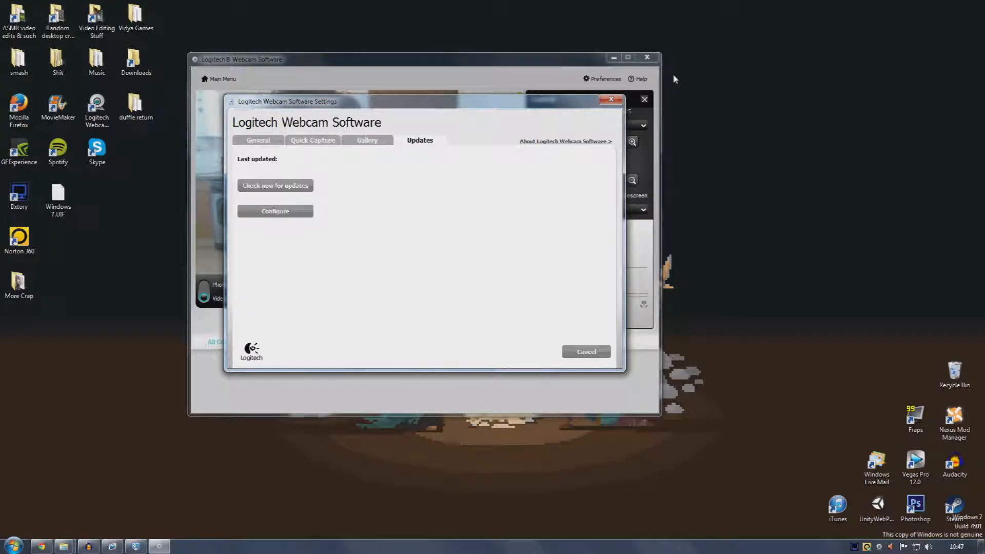
click(611, 99)
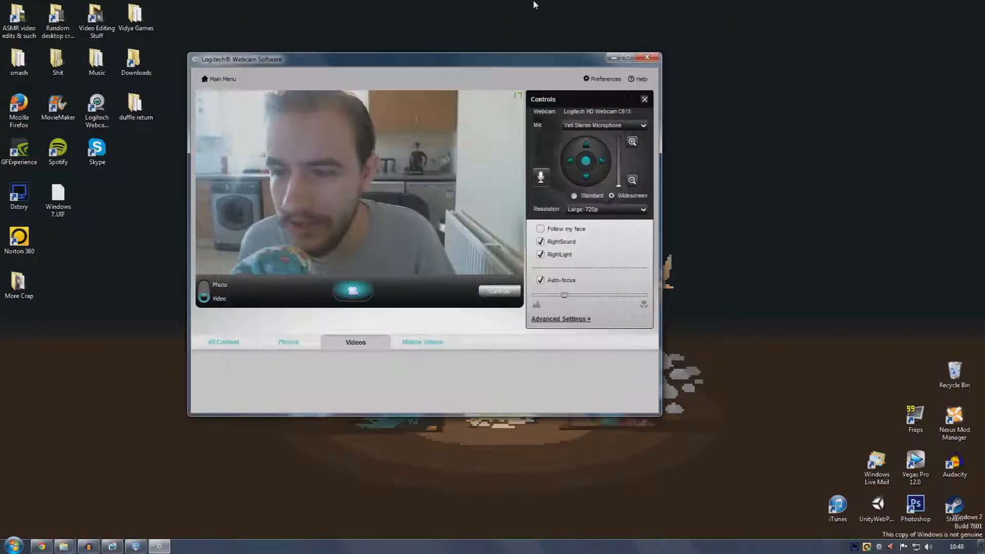
click(652, 59)
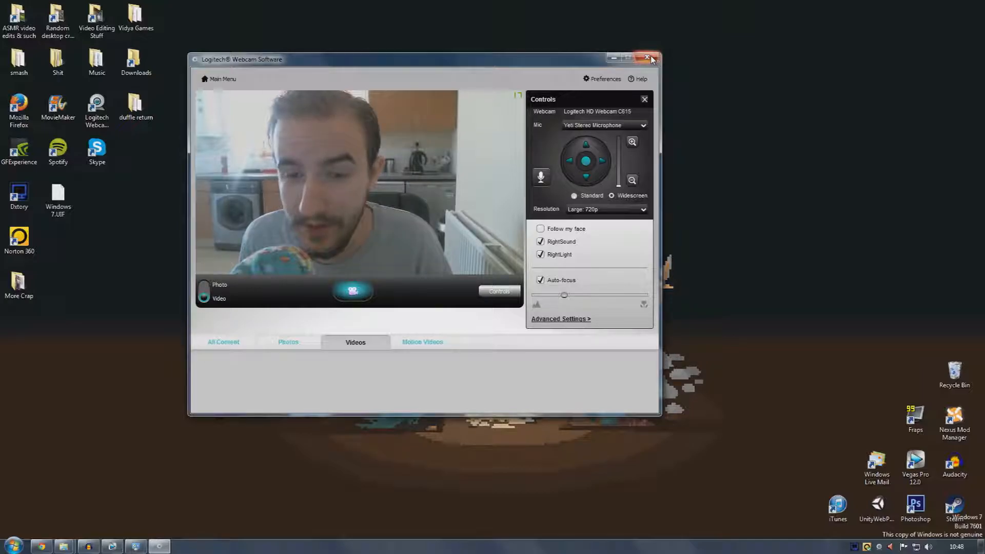
click(651, 57)
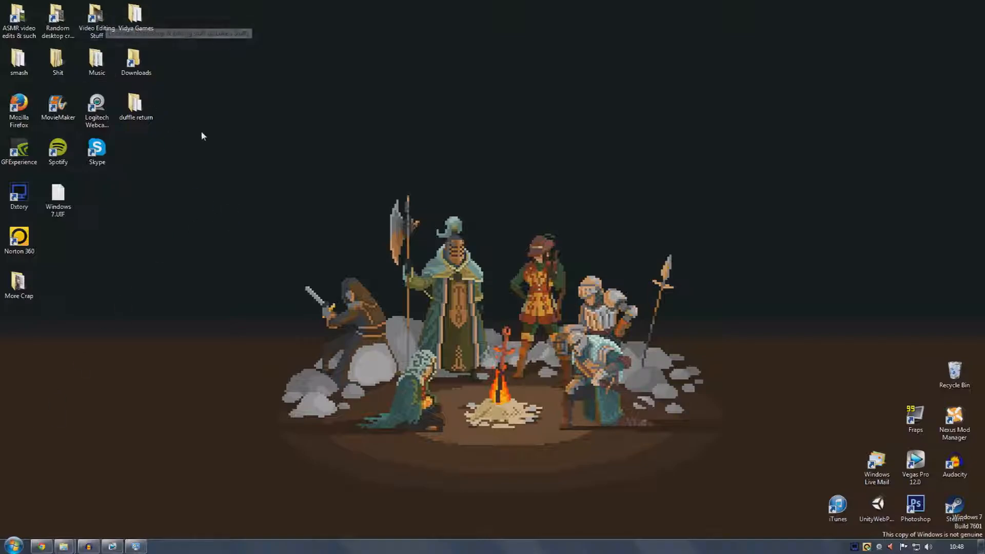
Open the Desktop recordings folder window, browse back and forward through it, and minimize it
mouse_move(64, 546)
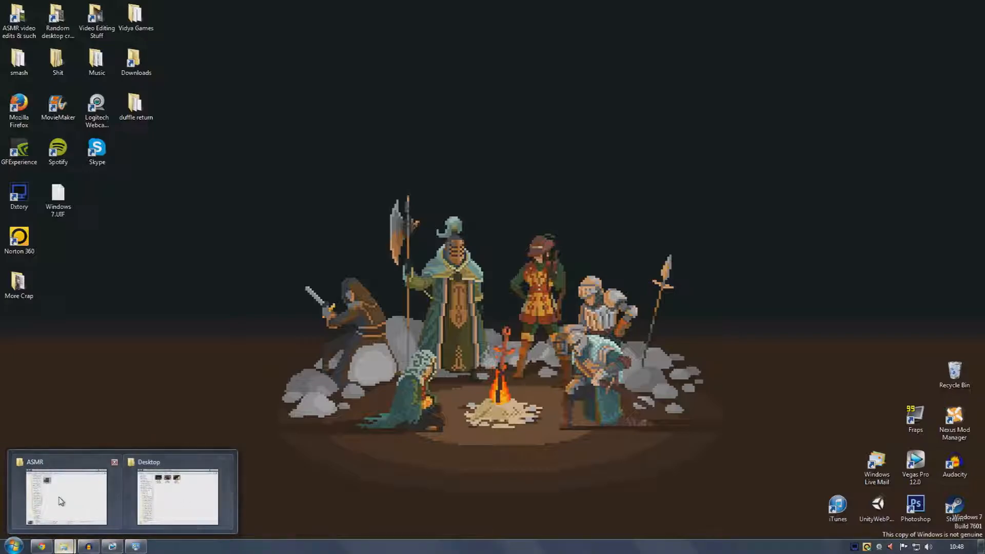
click(164, 505)
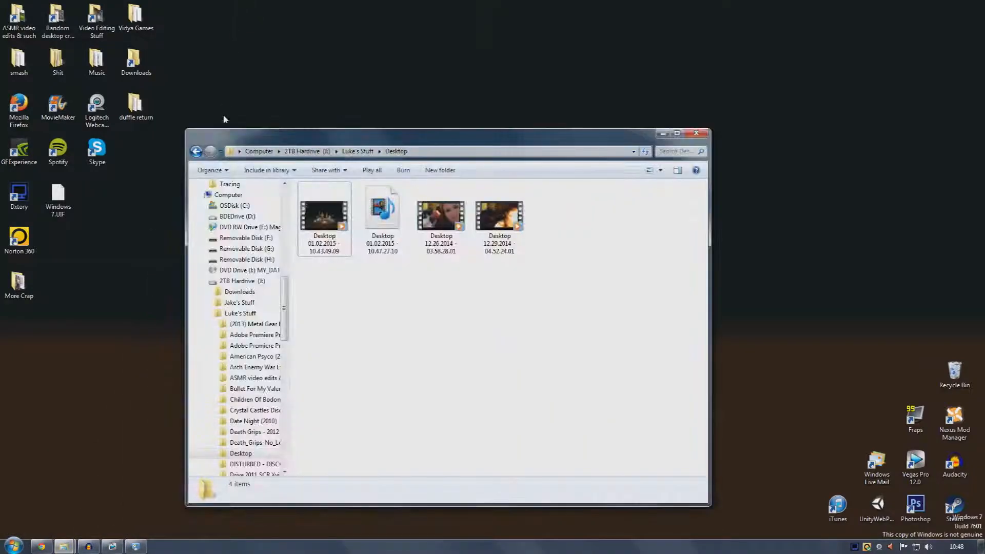
click(195, 151)
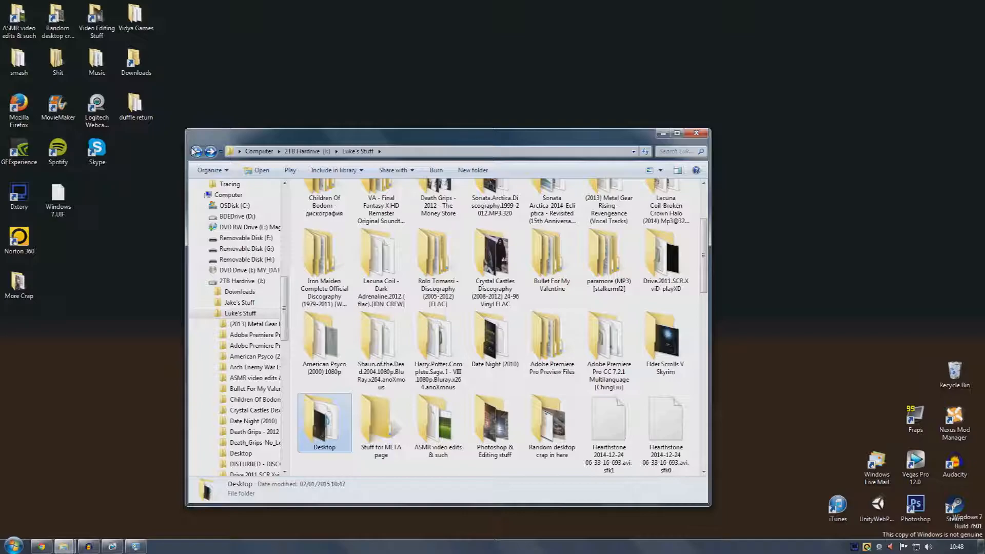
click(211, 152)
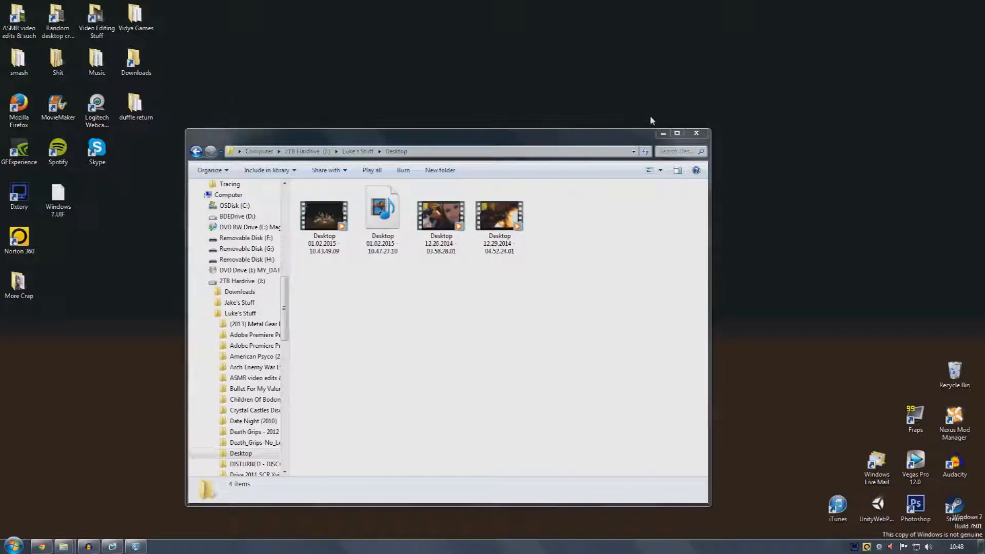
click(663, 134)
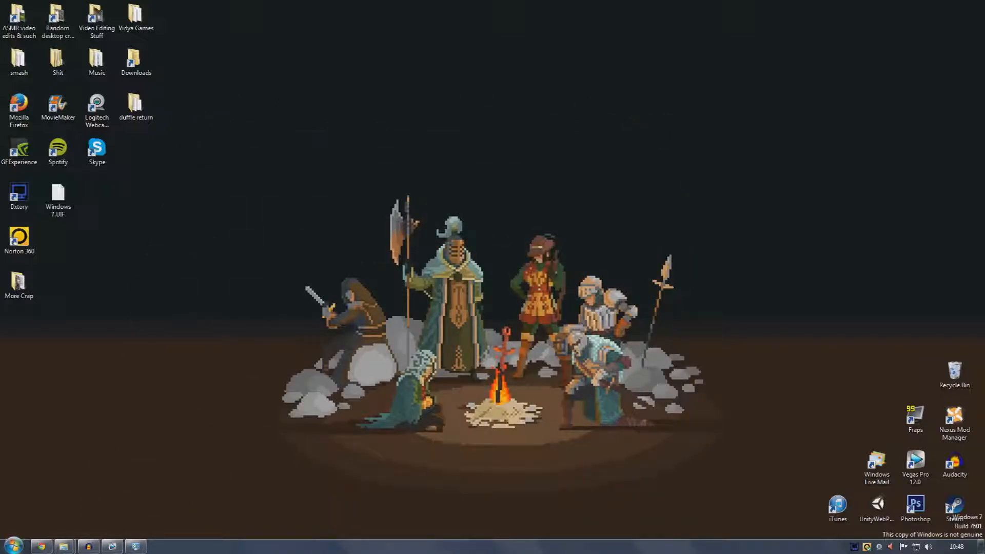
Browse the Videos library to the Logitech Webcam folder and its Motion Detection subfolder, then close the window
key(super)
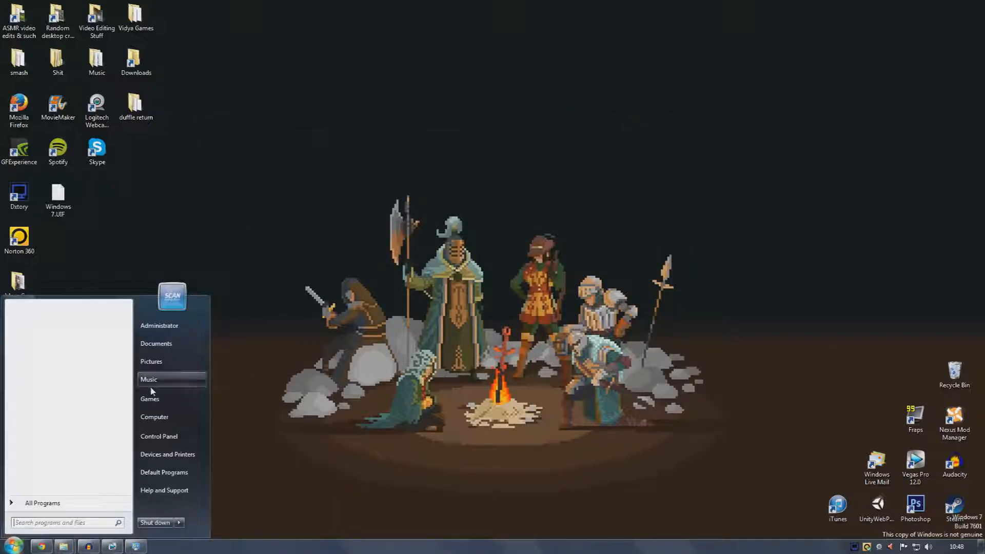
click(166, 345)
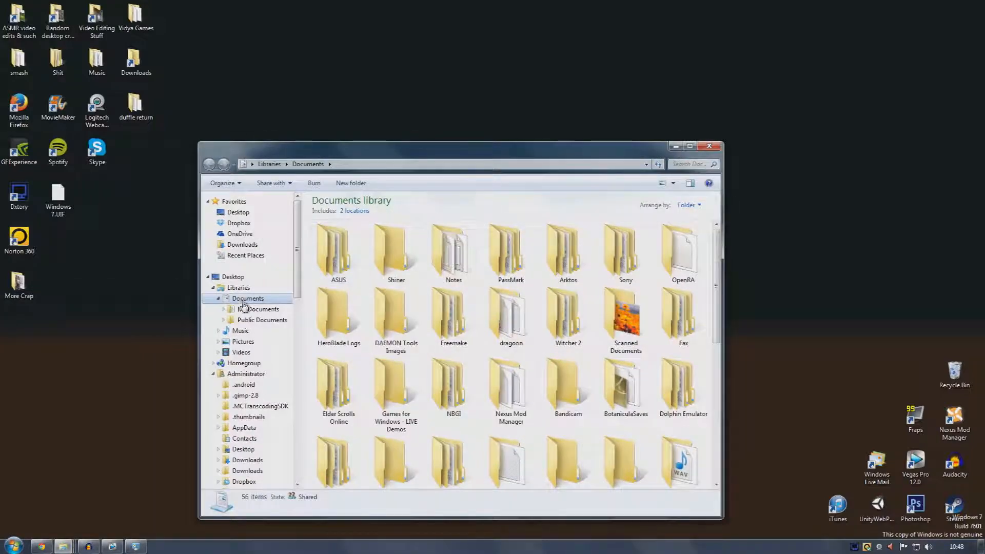
click(246, 352)
click(361, 281)
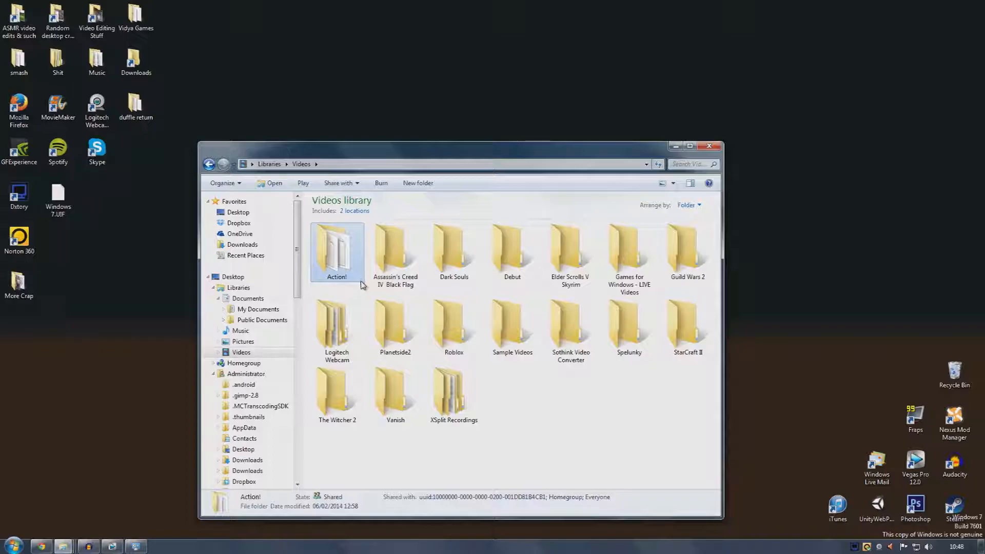
click(345, 348)
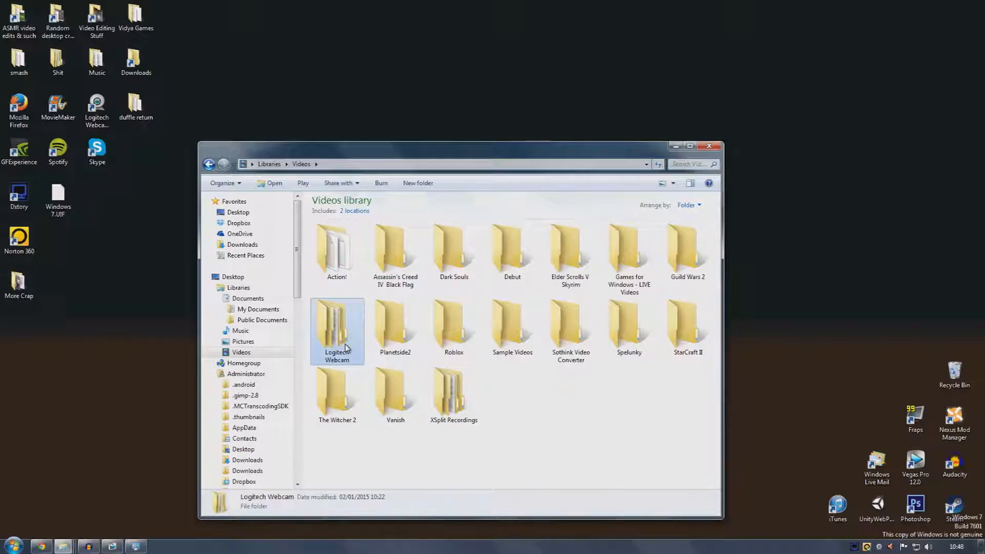
double_click(345, 348)
double_click(335, 248)
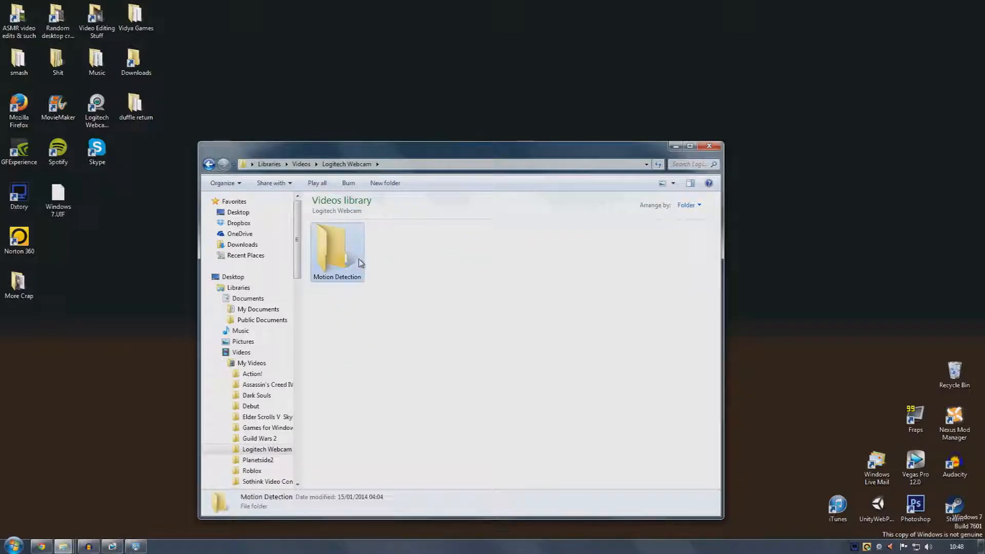
click(209, 164)
click(418, 276)
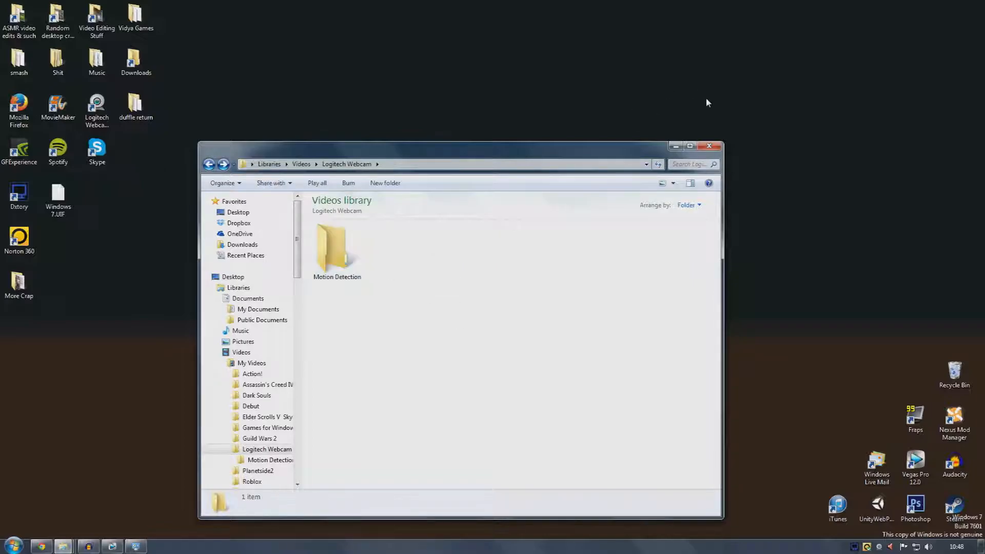
click(711, 146)
Open the ASMR folder window and load the Video 114 recording into Audacity
mouse_move(60, 548)
click(53, 480)
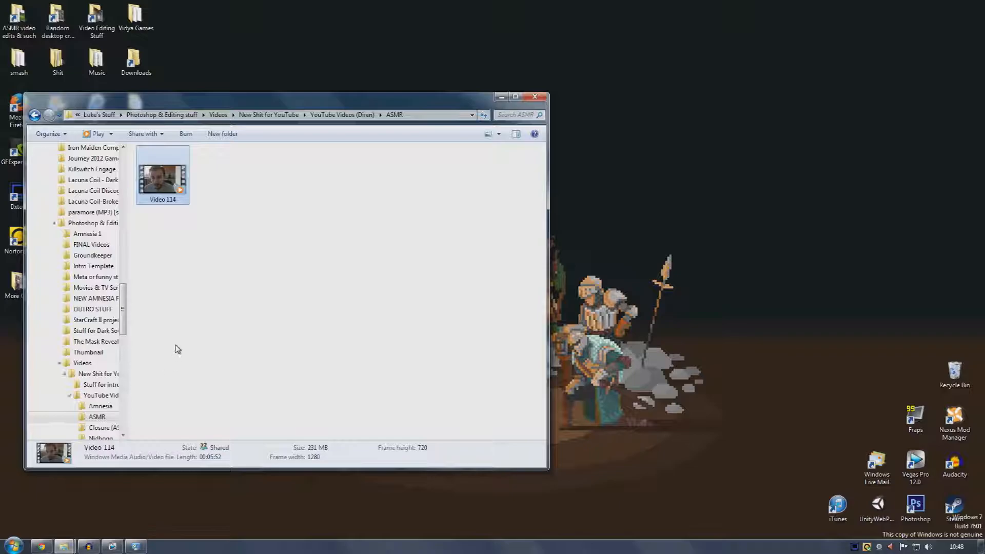
drag(247, 108, 341, 145)
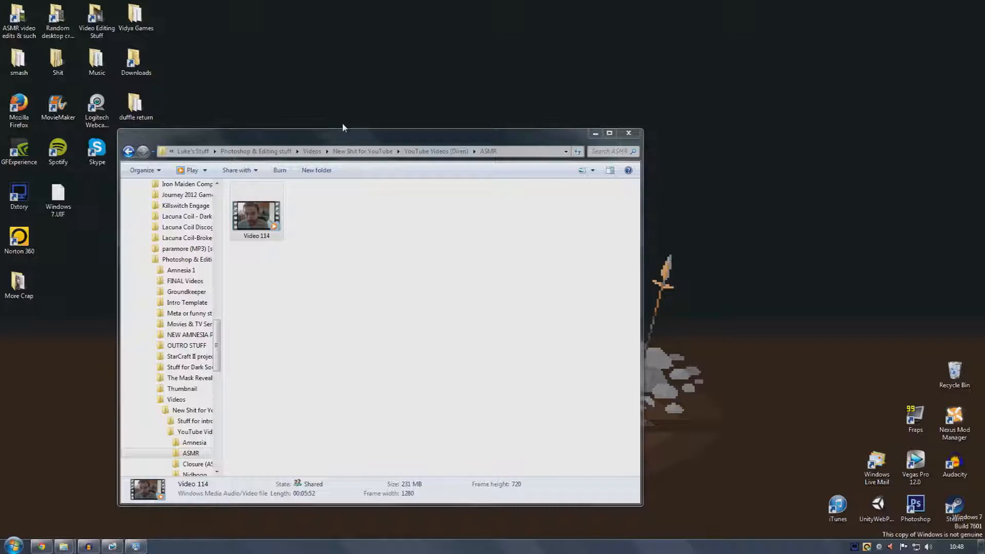
click(363, 253)
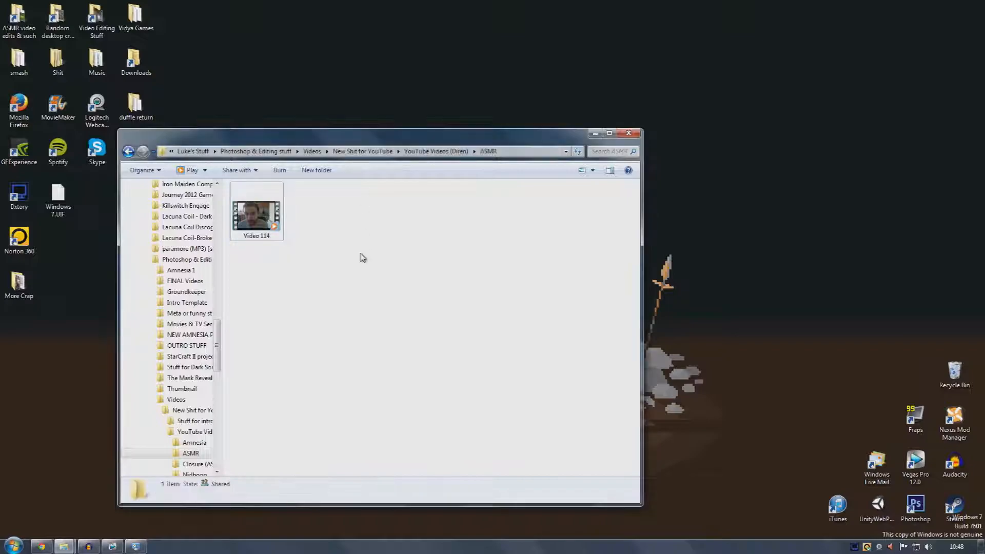
click(231, 226)
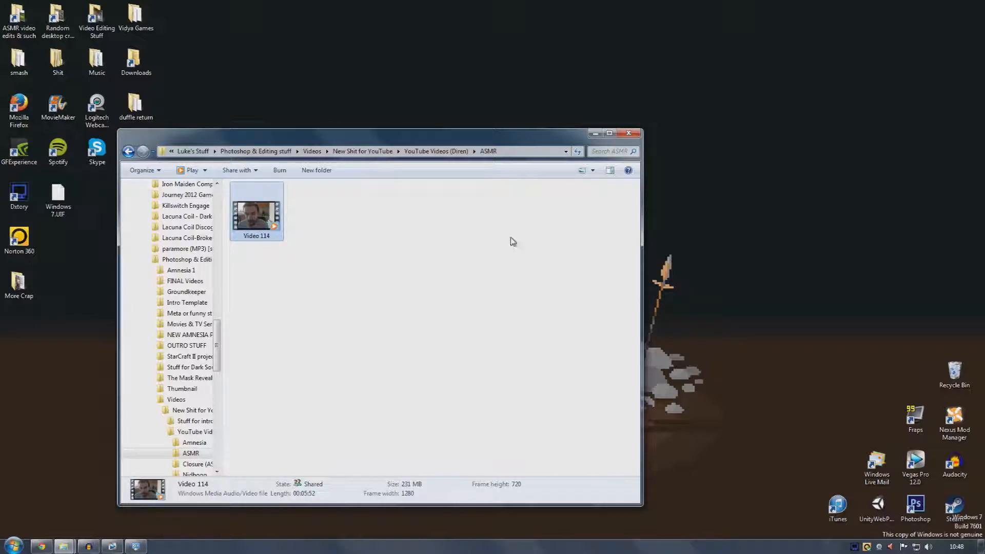
click(750, 237)
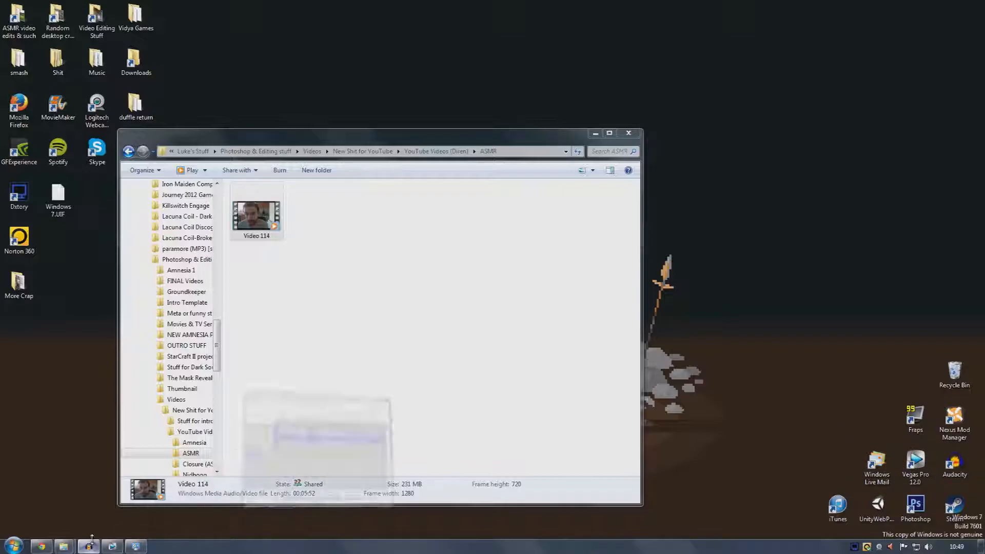
drag(462, 140, 413, 145)
click(650, 113)
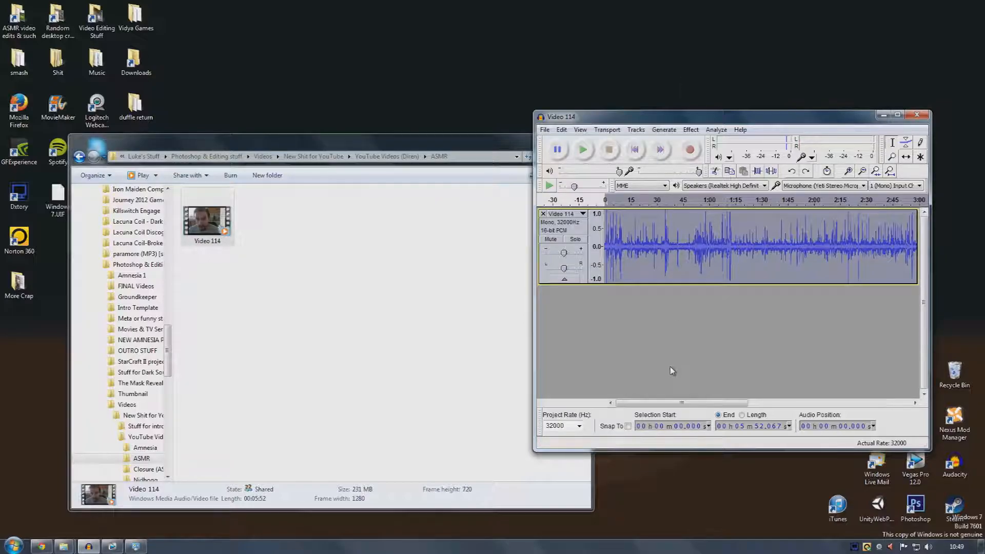
click(281, 145)
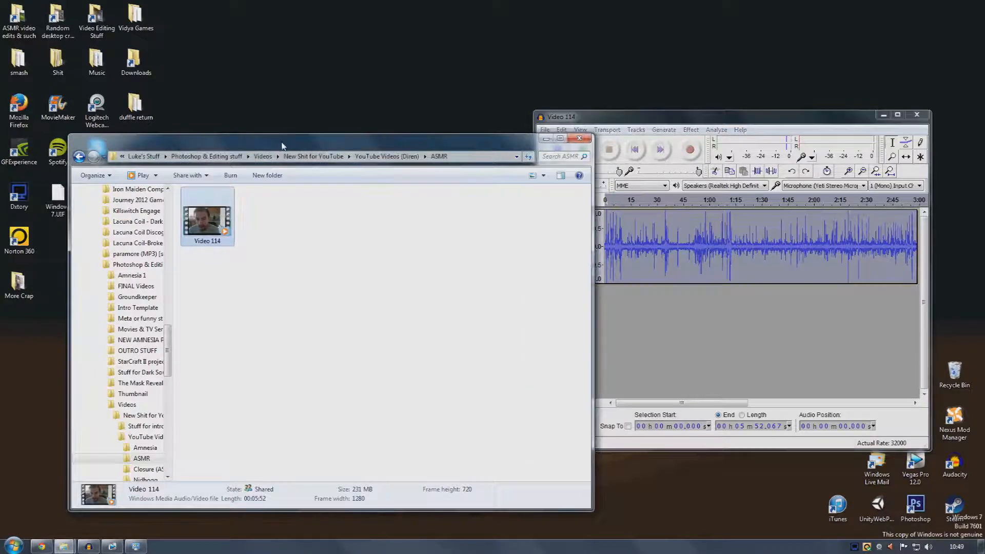
drag(281, 144, 250, 144)
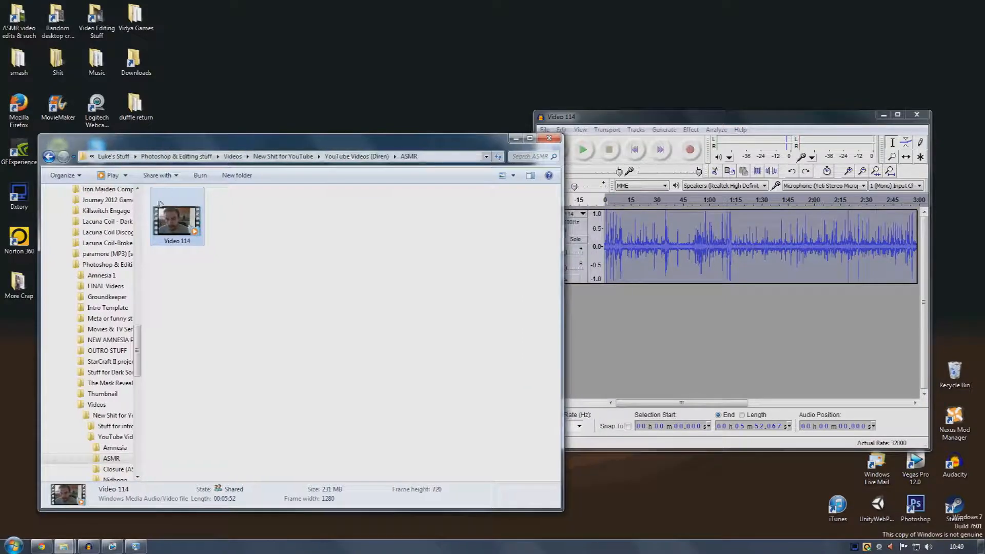
click(591, 120)
click(546, 130)
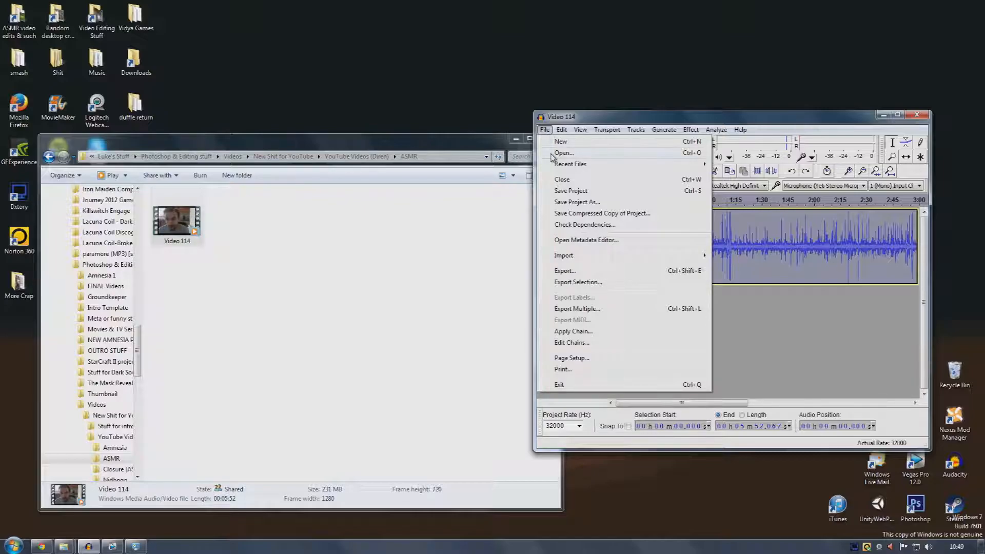
mouse_move(562, 129)
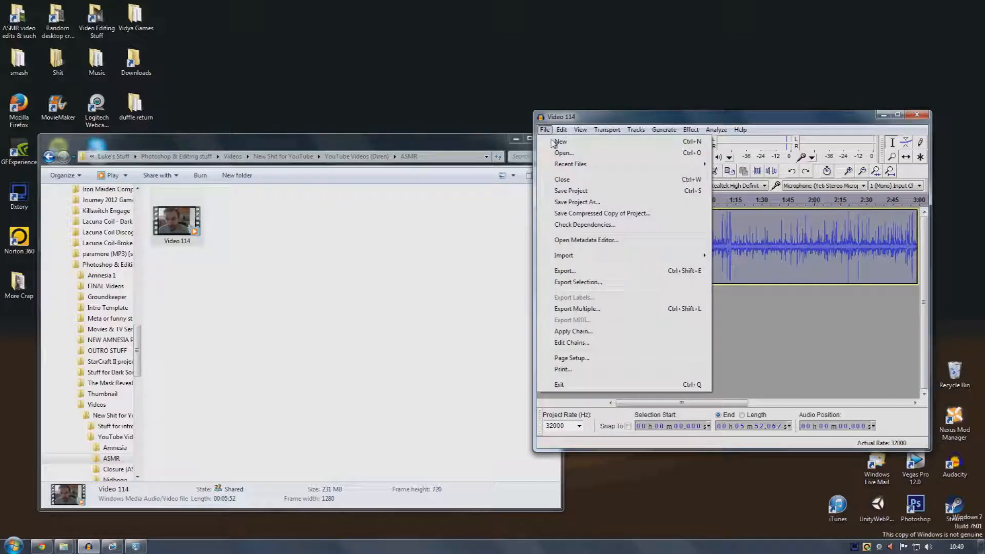
click(546, 84)
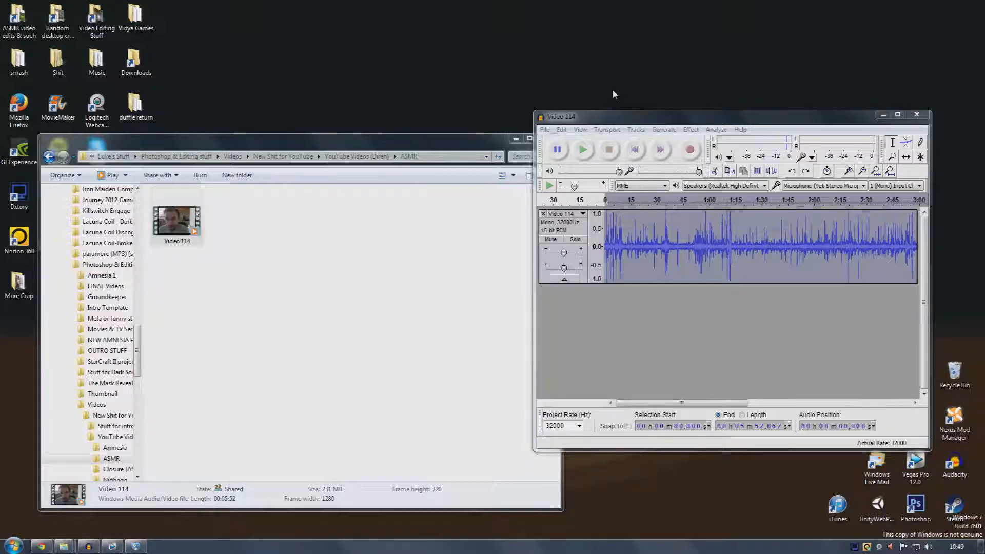
Set playback positions at several points in the recording and zoom in around the 45-second mark
click(620, 112)
click(654, 240)
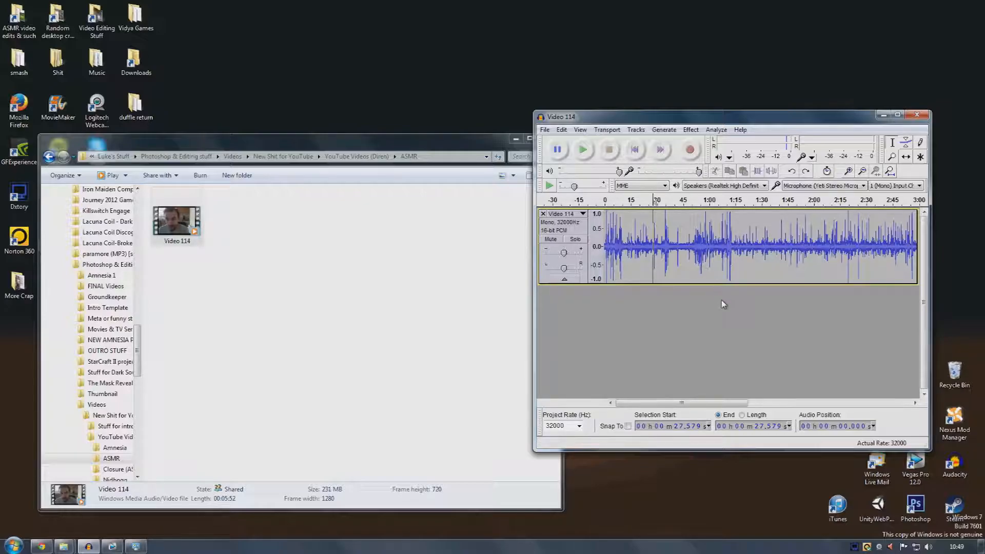
mouse_move(725, 244)
mouse_down()
mouse_move(747, 244)
mouse_move(728, 240)
mouse_up()
click(771, 264)
click(719, 256)
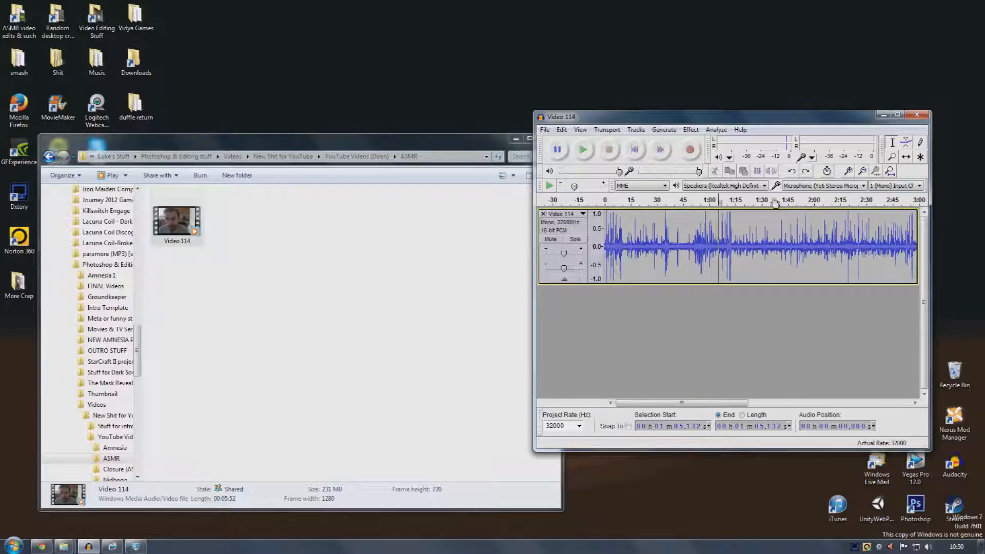
click(682, 240)
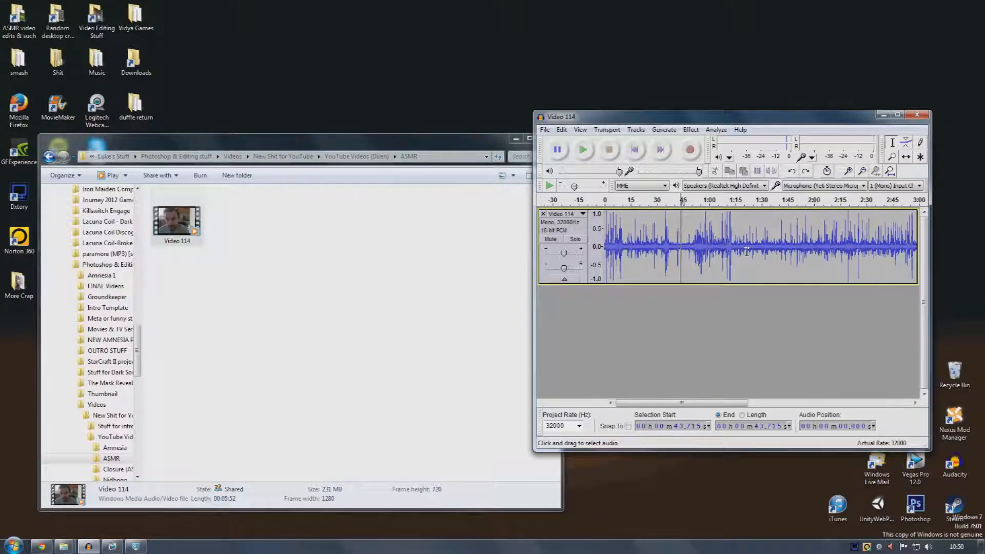
click(685, 240)
click(677, 262)
click(682, 245)
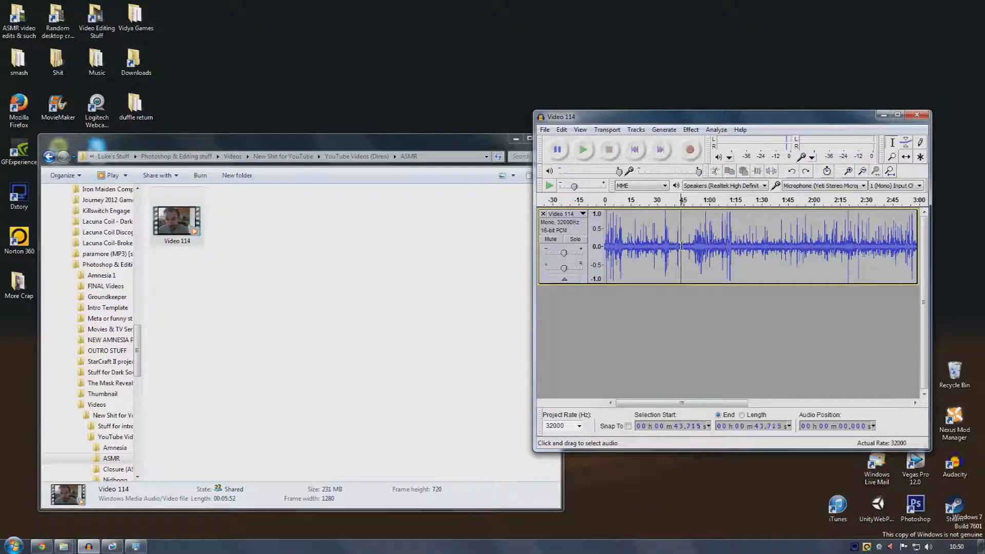
click(849, 171)
click(848, 172)
click(849, 171)
Select the quiet section from about 42.6 to 47.8 seconds and play it
drag(745, 231, 826, 238)
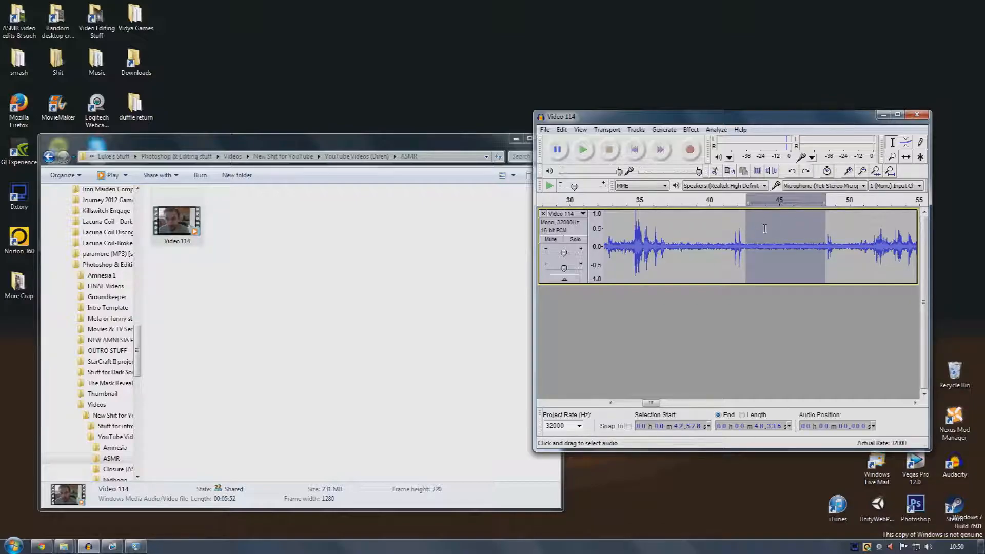
click(589, 155)
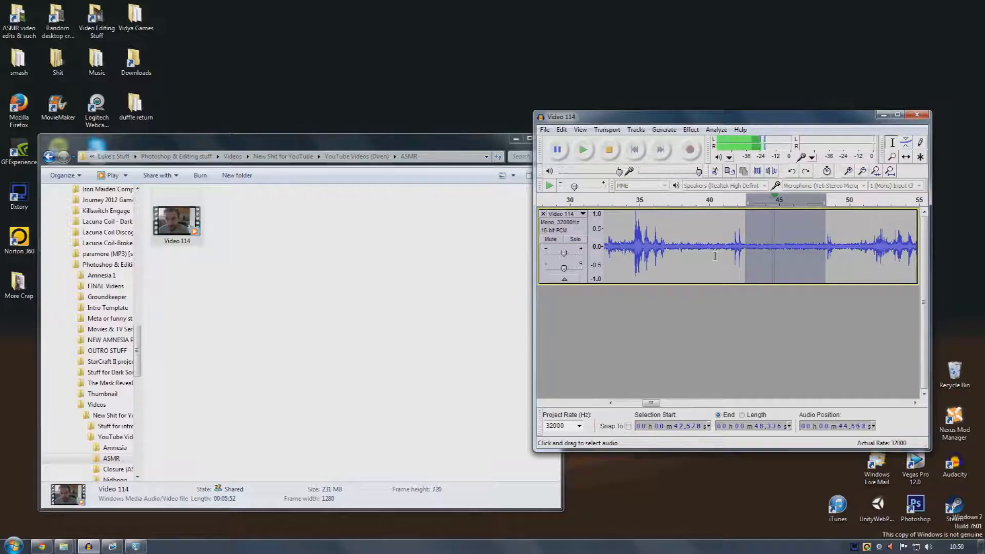
click(716, 257)
click(753, 237)
click(609, 149)
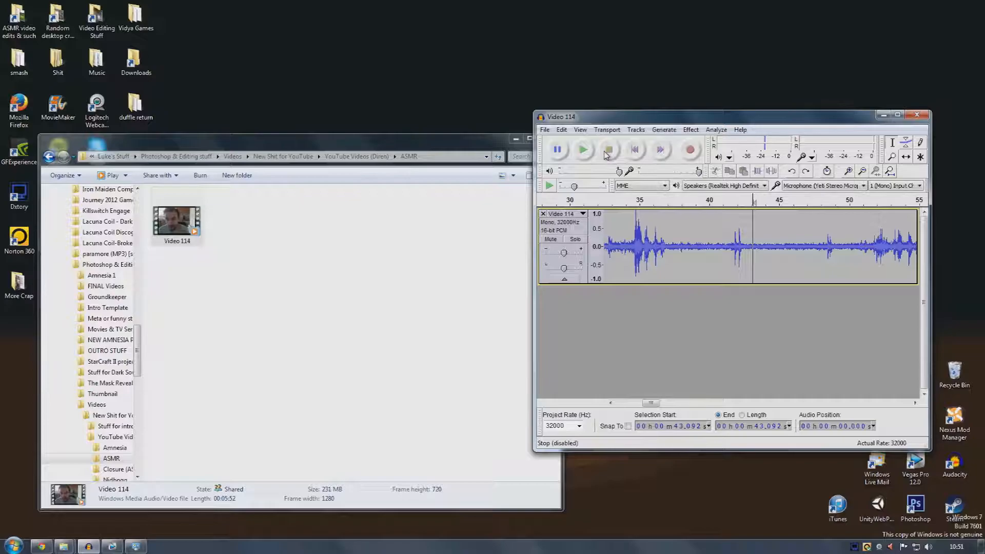
mouse_move(746, 223)
mouse_down()
mouse_move(825, 223)
mouse_move(816, 229)
mouse_up()
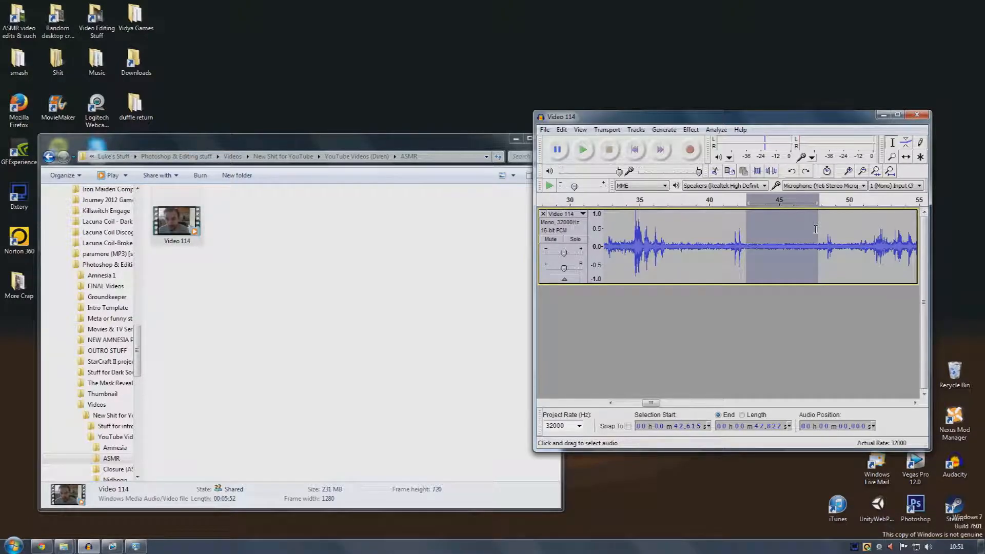
click(582, 149)
click(691, 131)
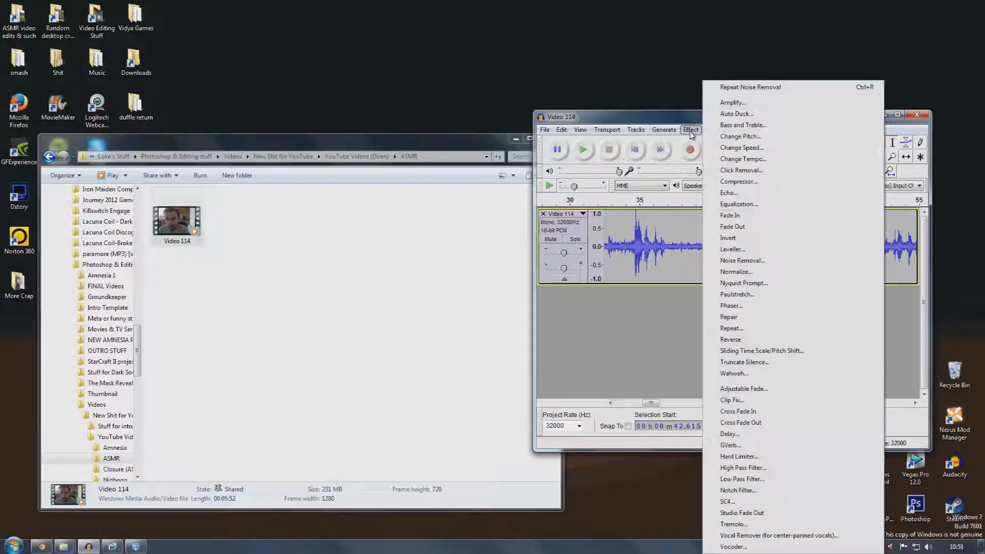
click(744, 260)
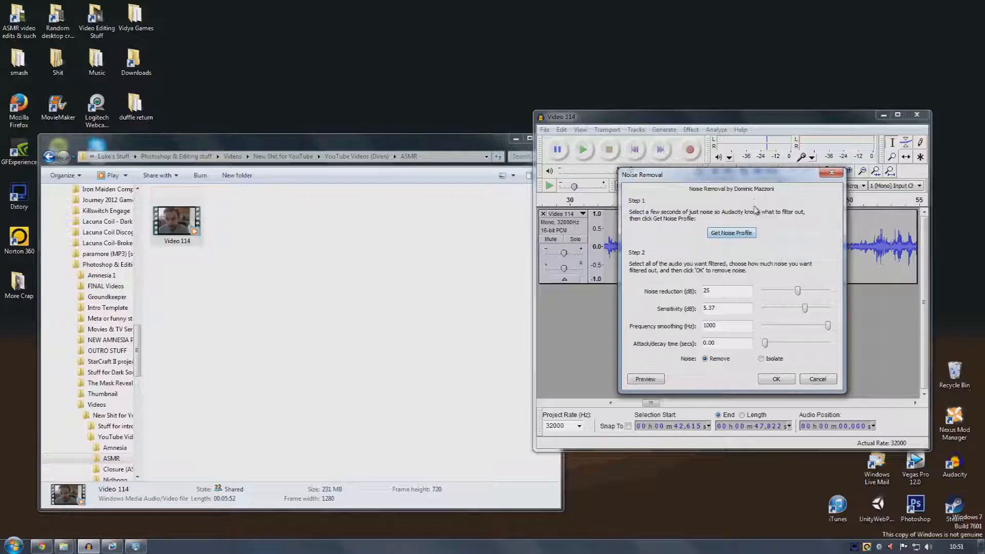
click(831, 172)
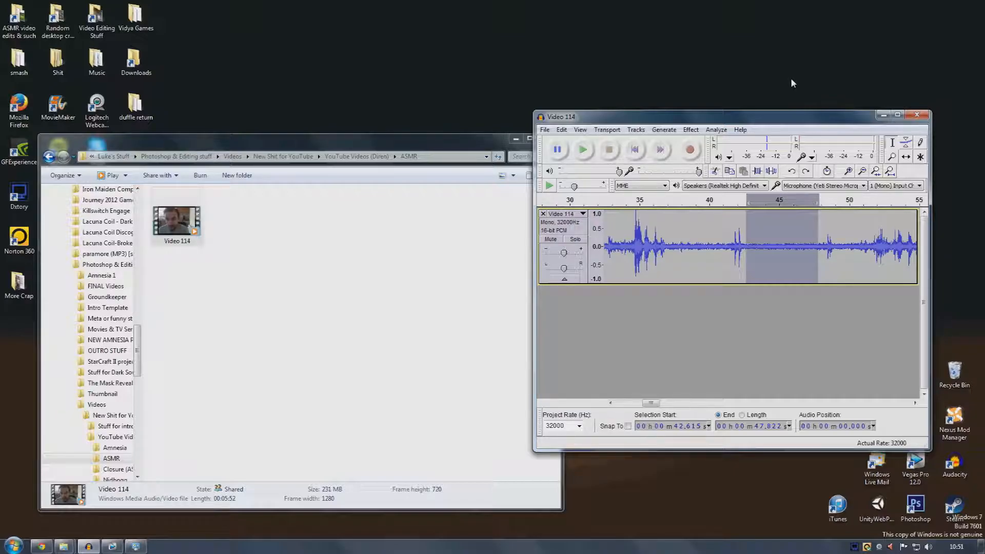
Apply Noise Removal to the selected section and undo the noise removal
click(691, 130)
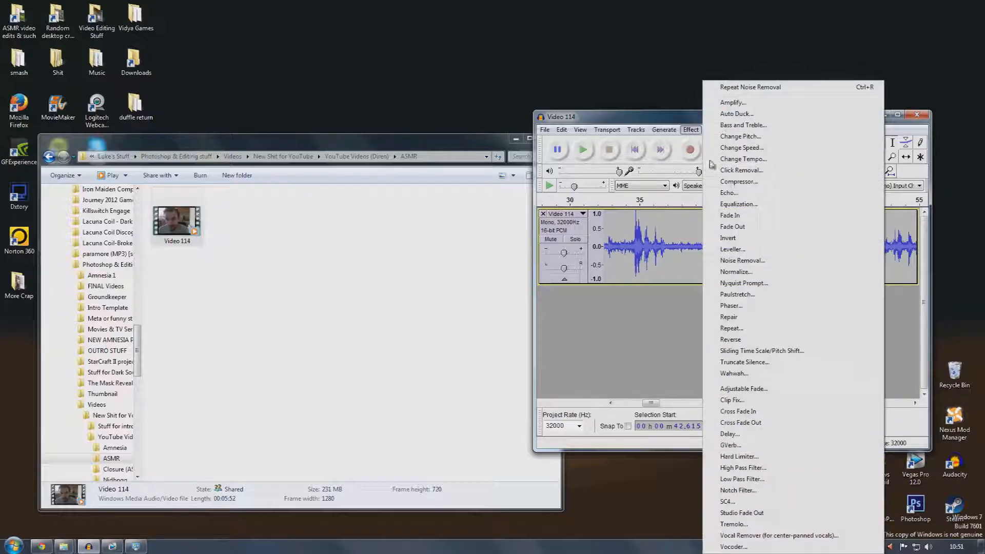
click(752, 260)
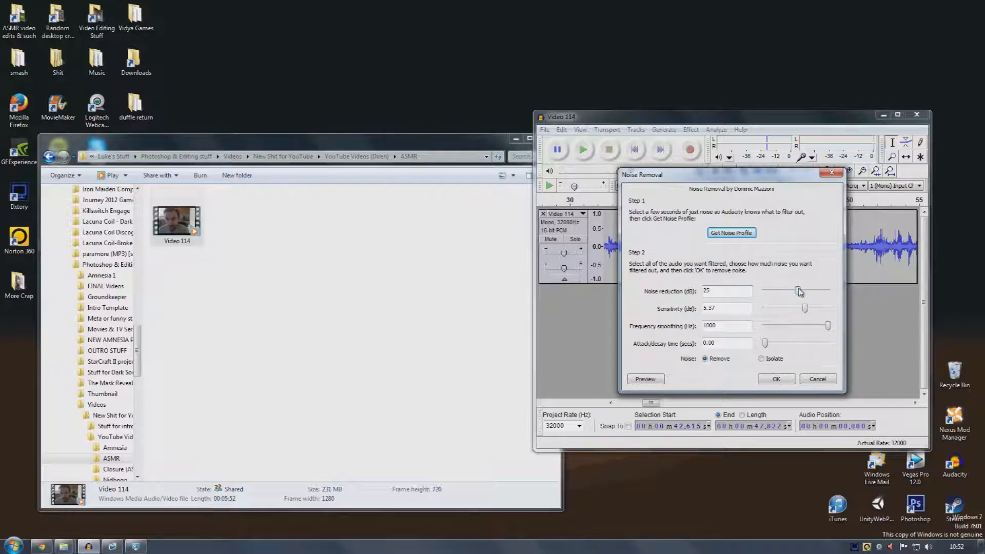
mouse_move(799, 292)
mouse_down()
mouse_move(760, 294)
mouse_move(798, 292)
mouse_up()
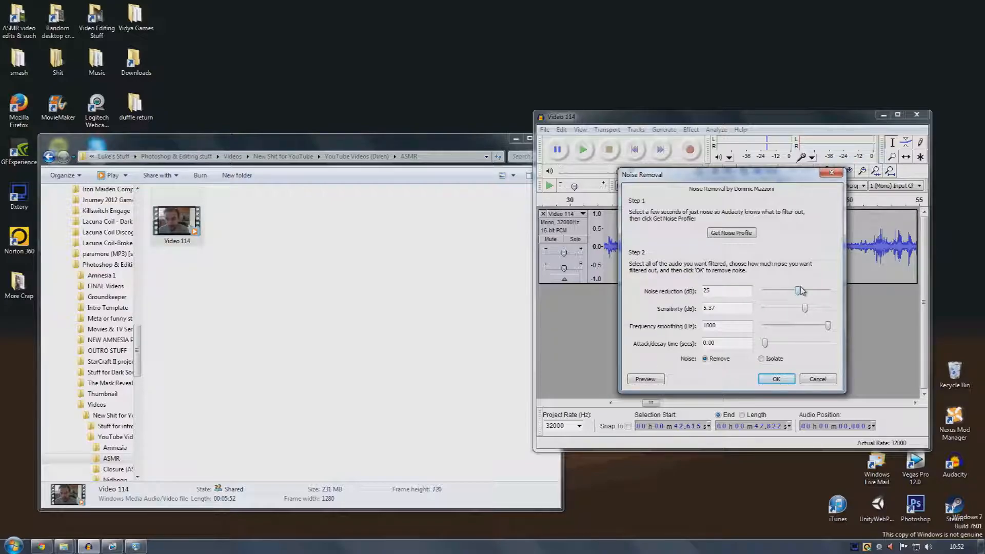
drag(783, 179, 608, 209)
drag(622, 331, 547, 335)
click(596, 420)
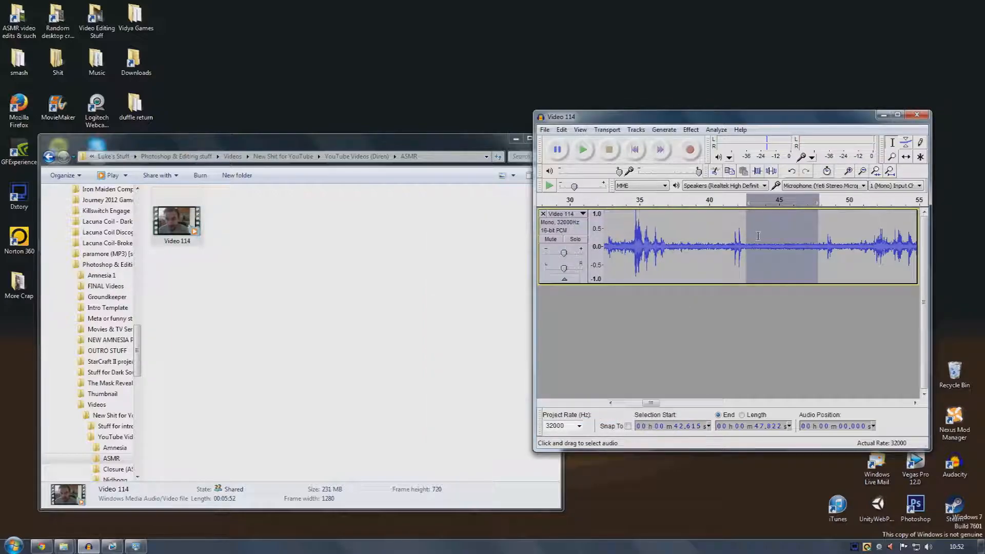
click(562, 130)
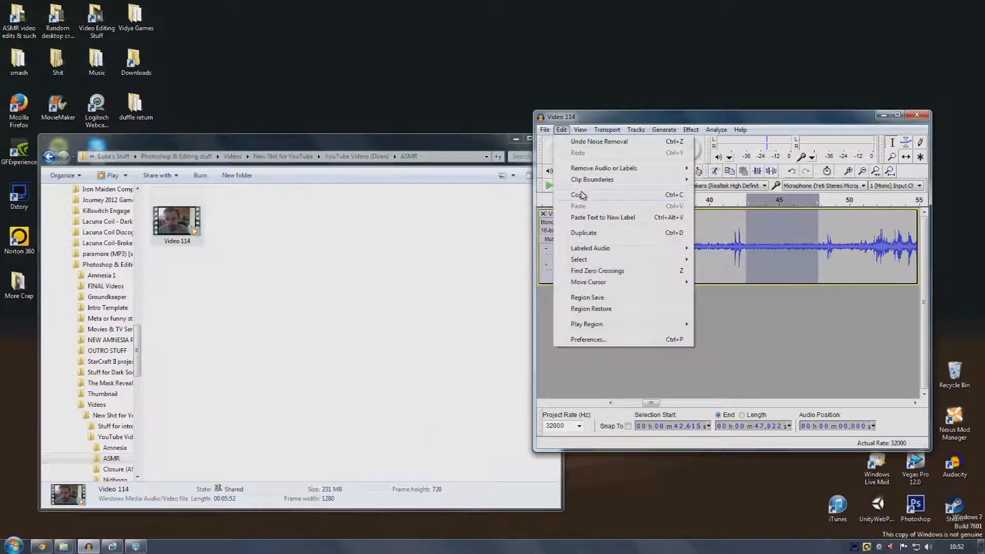
click(586, 144)
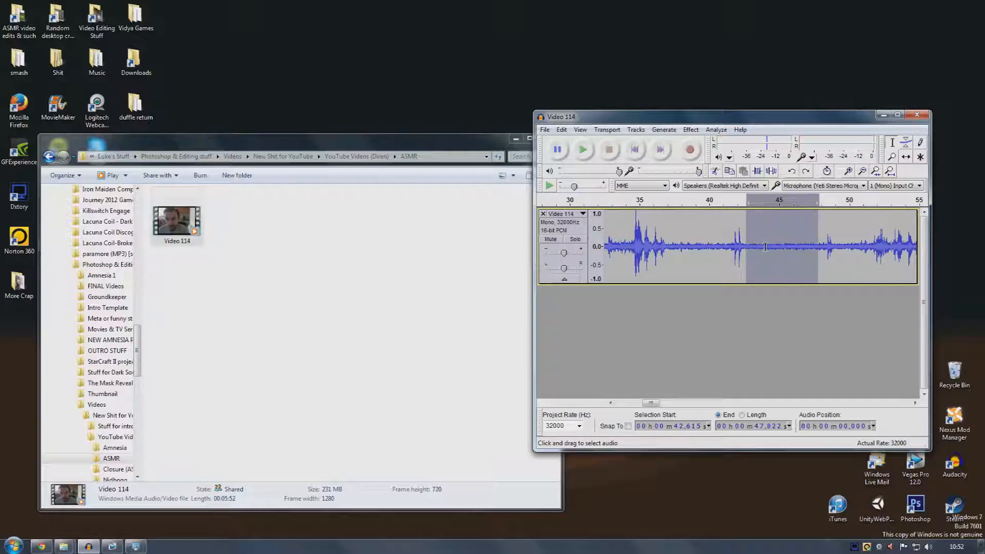
Apply Noise Removal with 25 dB noise reduction and 20.00 sensitivity to the selection, play it back, and undo it
click(562, 130)
mouse_move(691, 131)
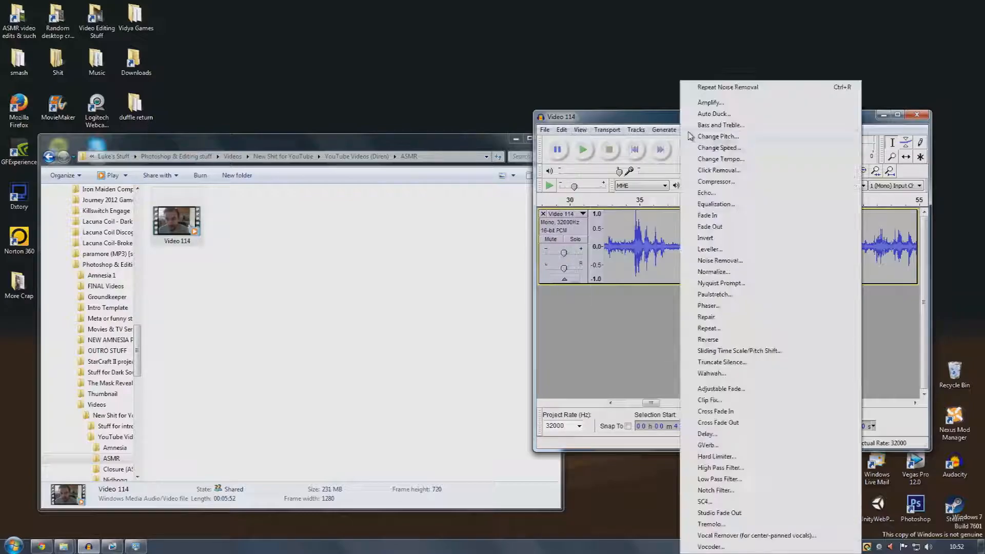
click(720, 261)
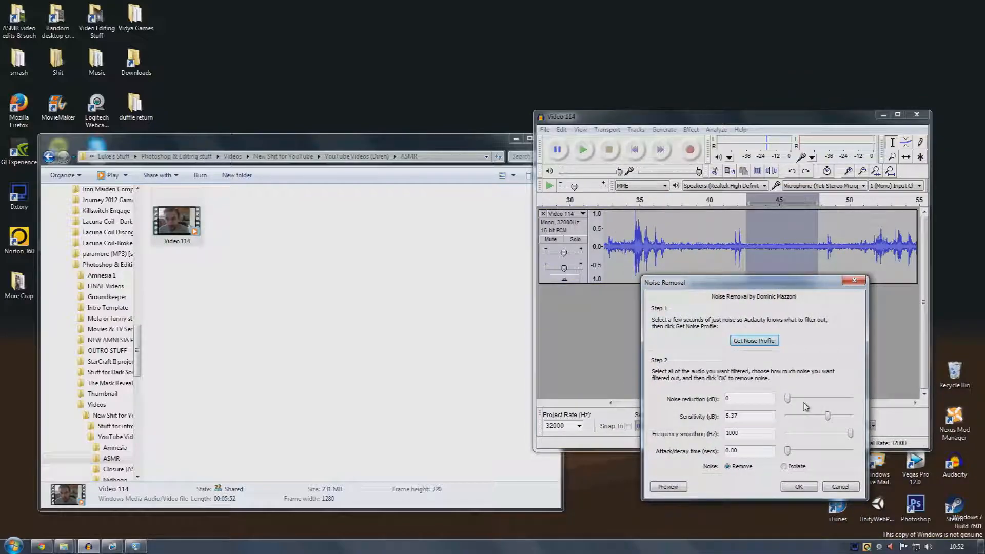
drag(789, 399, 822, 404)
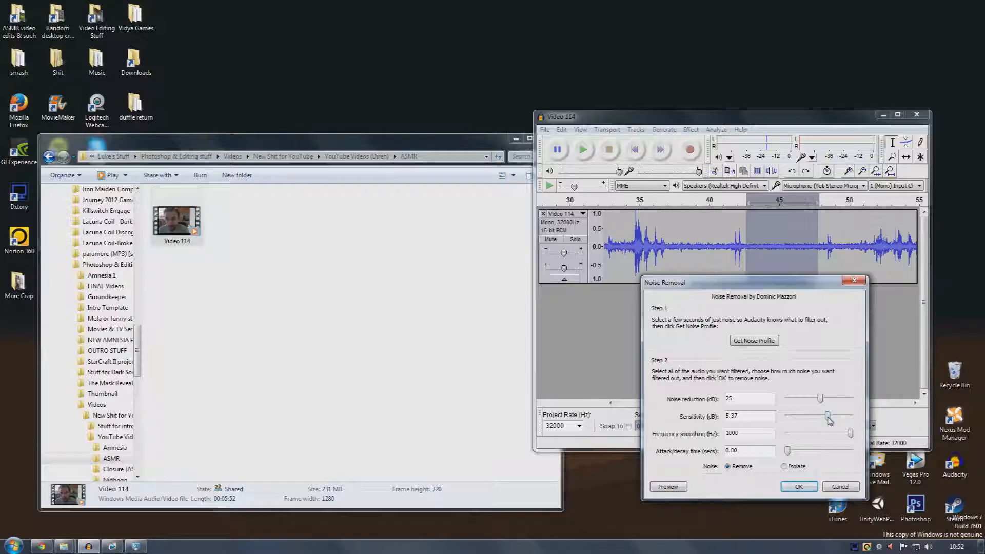
drag(828, 416, 871, 414)
click(800, 486)
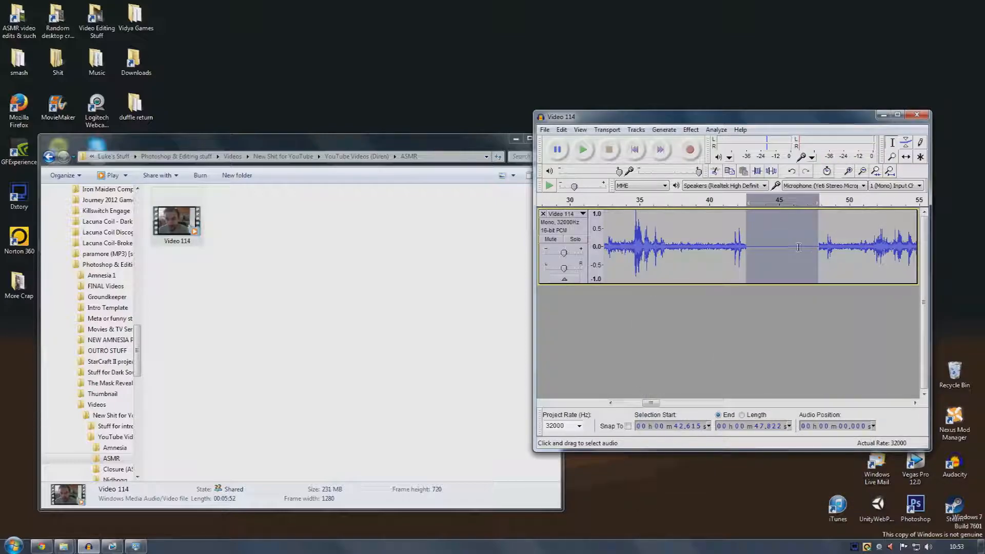
click(583, 149)
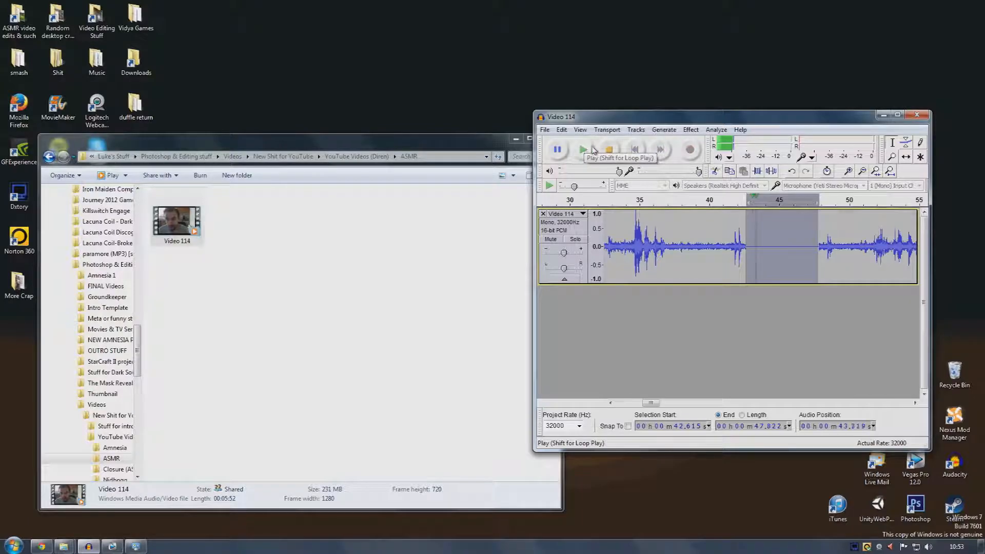
click(610, 149)
click(561, 129)
click(598, 142)
Apply Noise Removal to the section from about 40.7 to 44.1 seconds, play it back, and undo it
click(720, 226)
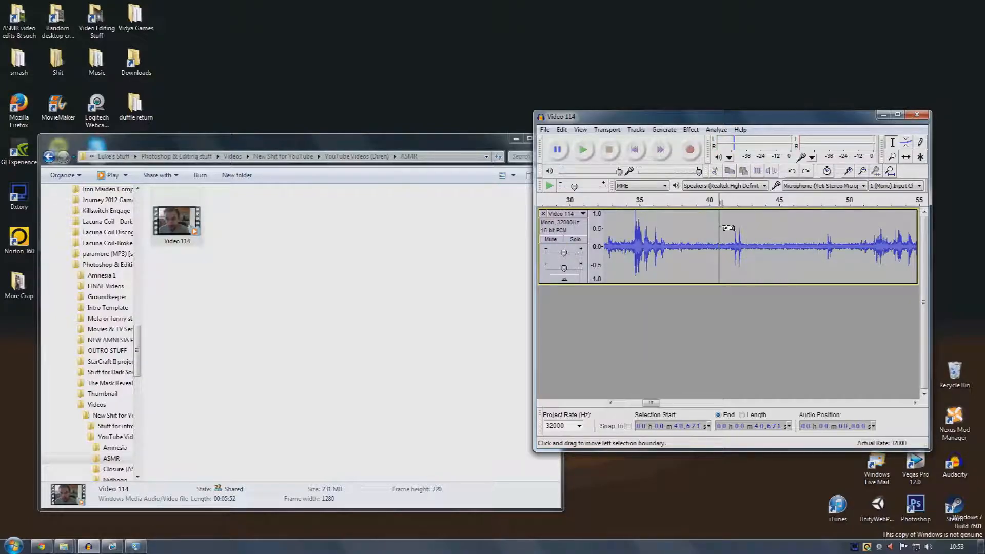
drag(727, 228, 767, 229)
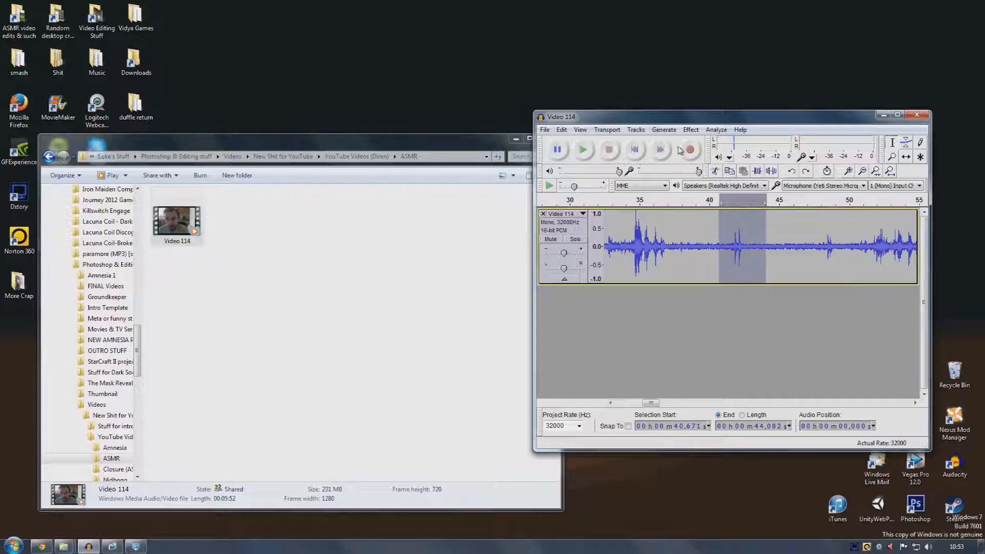
click(690, 130)
click(739, 258)
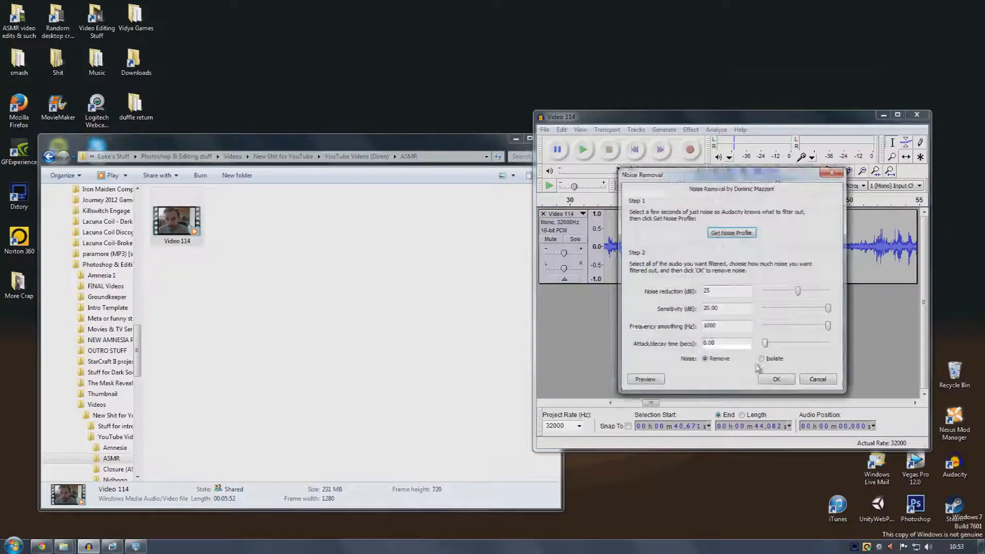
click(776, 379)
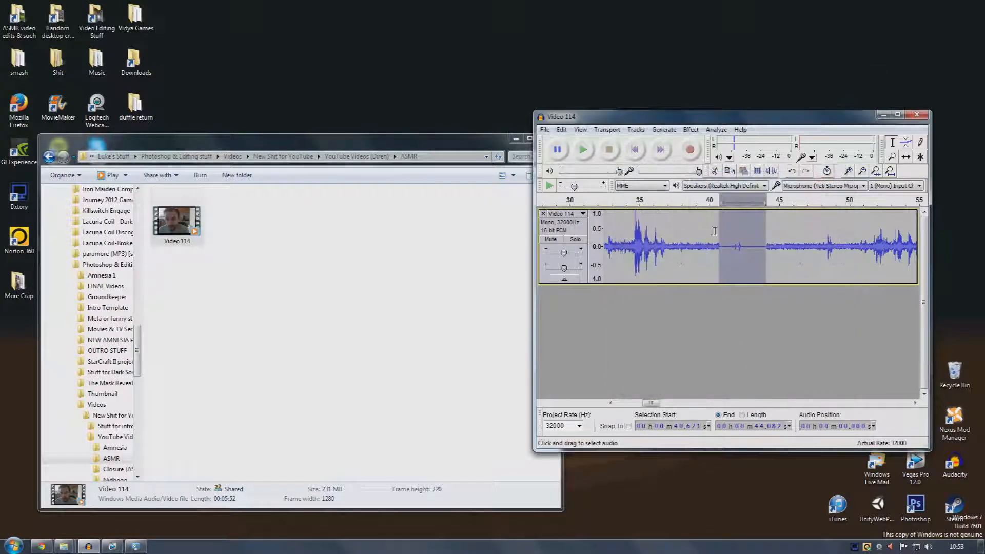
click(590, 152)
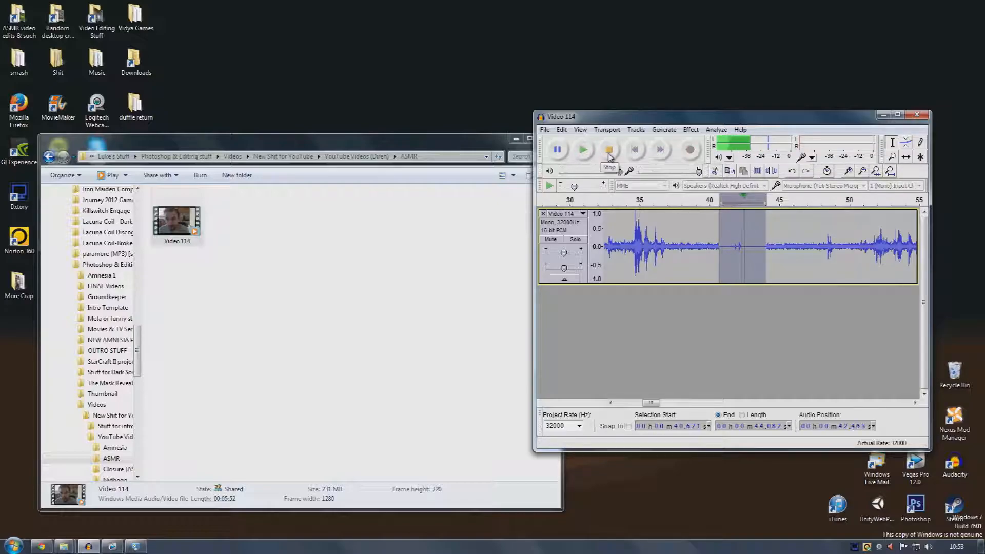
click(609, 154)
click(562, 130)
click(572, 141)
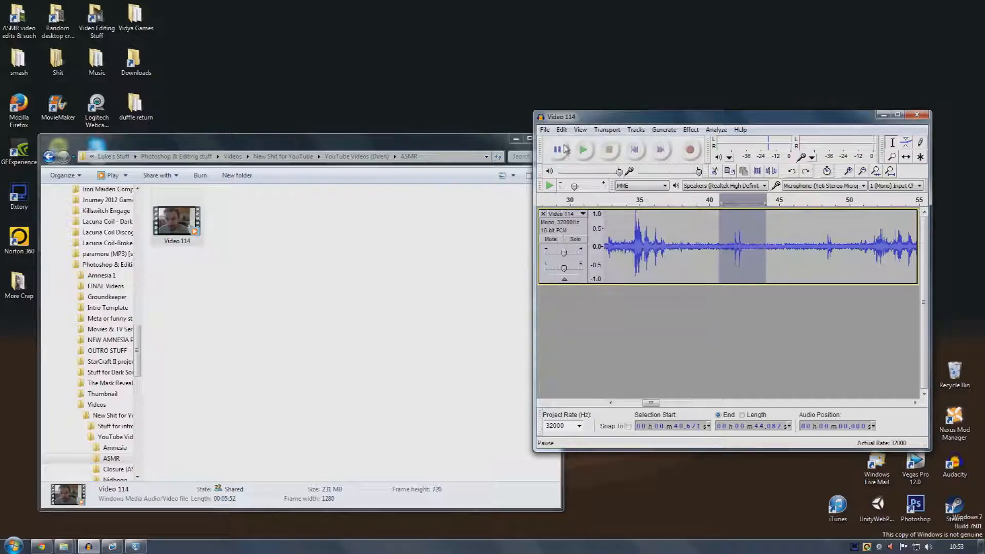
Apply Noise Removal to the section from about 33.7 to 36.5 seconds and play it back
drag(622, 234, 660, 233)
click(583, 150)
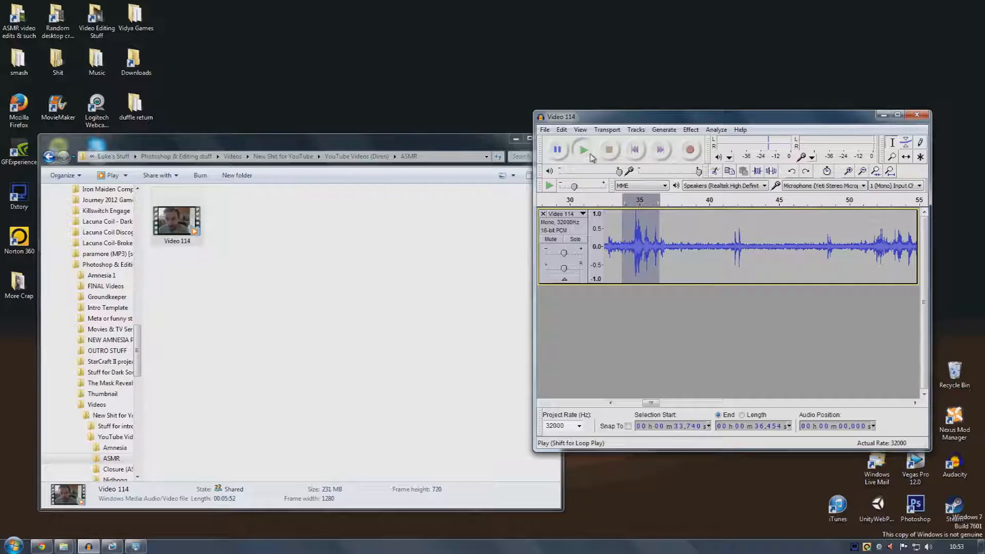
click(609, 150)
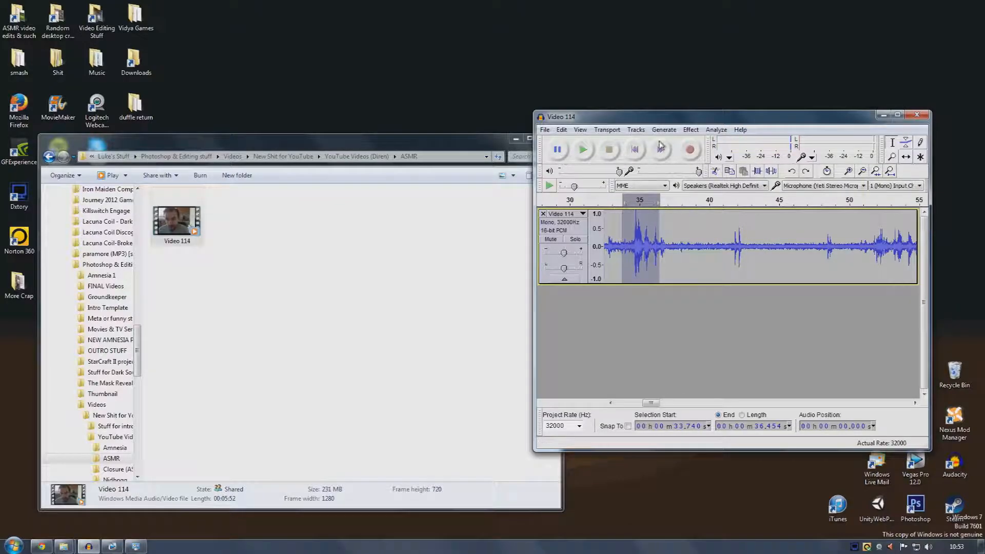
click(692, 130)
click(759, 268)
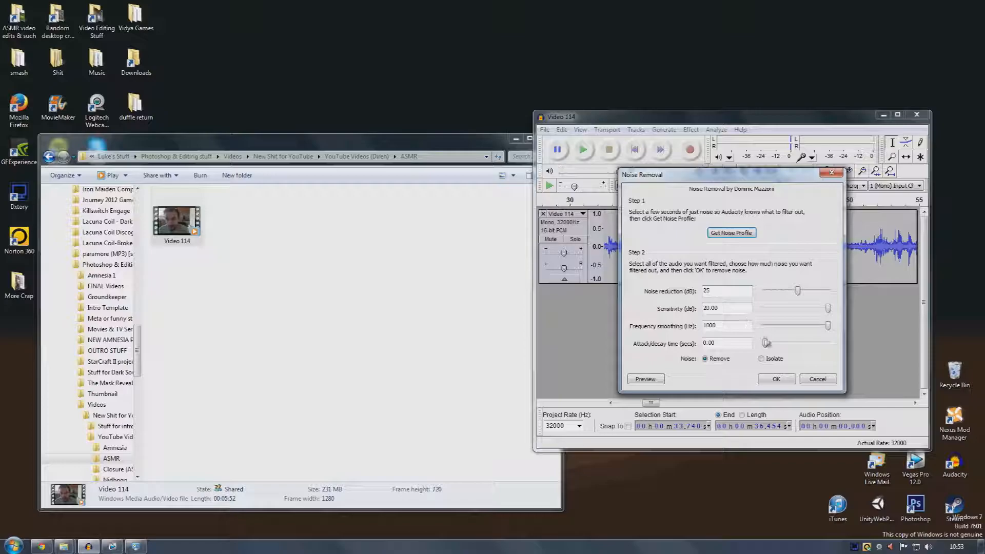
click(786, 382)
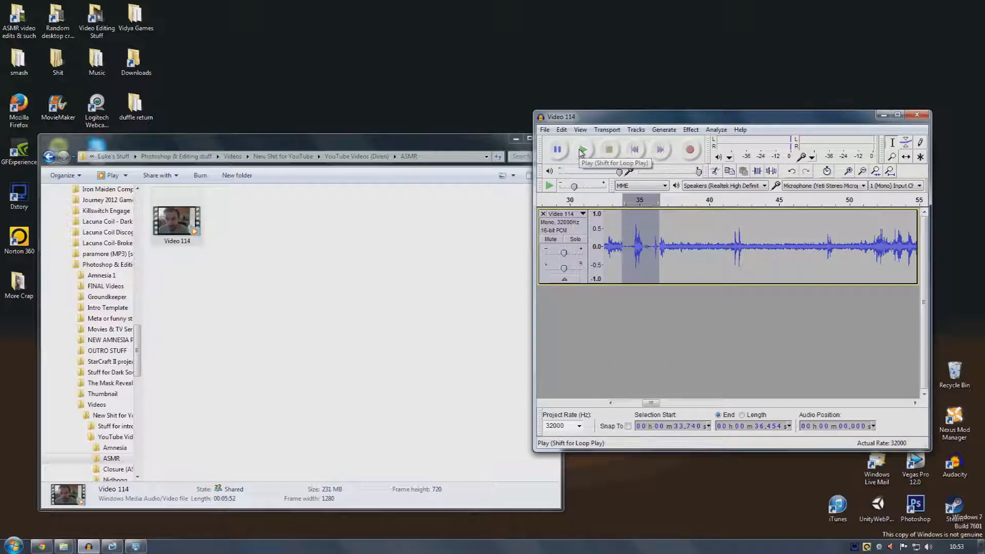
click(581, 151)
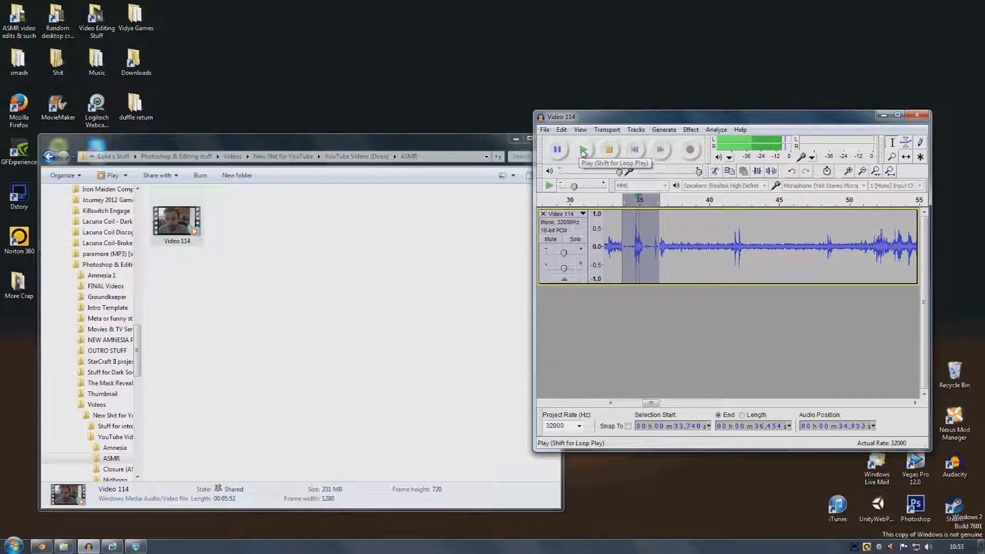
Apply Noise Removal with 5.37 sensitivity and 0 Hz frequency smoothing to the selection, play it back, and undo it
click(562, 130)
click(562, 130)
click(691, 130)
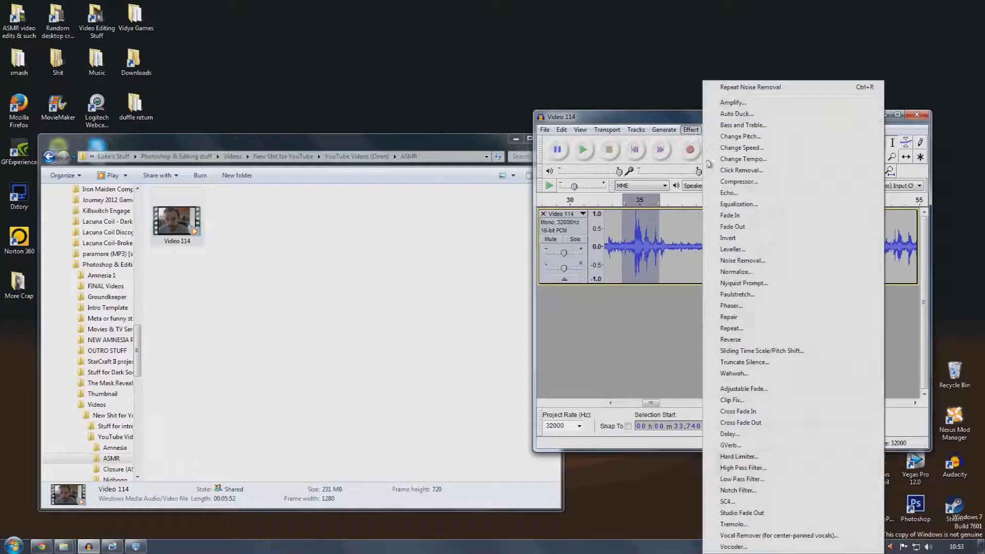
click(742, 260)
mouse_move(799, 308)
mouse_down()
mouse_move(825, 313)
mouse_move(805, 314)
mouse_up()
drag(768, 179, 833, 189)
mouse_move(869, 320)
mouse_down()
mouse_move(827, 324)
mouse_move(904, 321)
mouse_move(823, 326)
mouse_move(874, 327)
mouse_up()
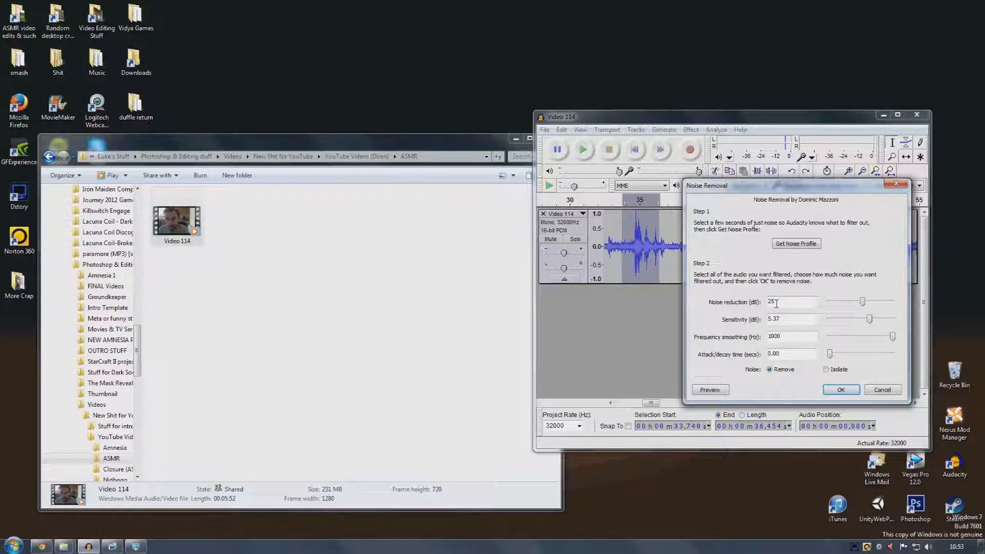
click(790, 337)
drag(894, 341, 823, 341)
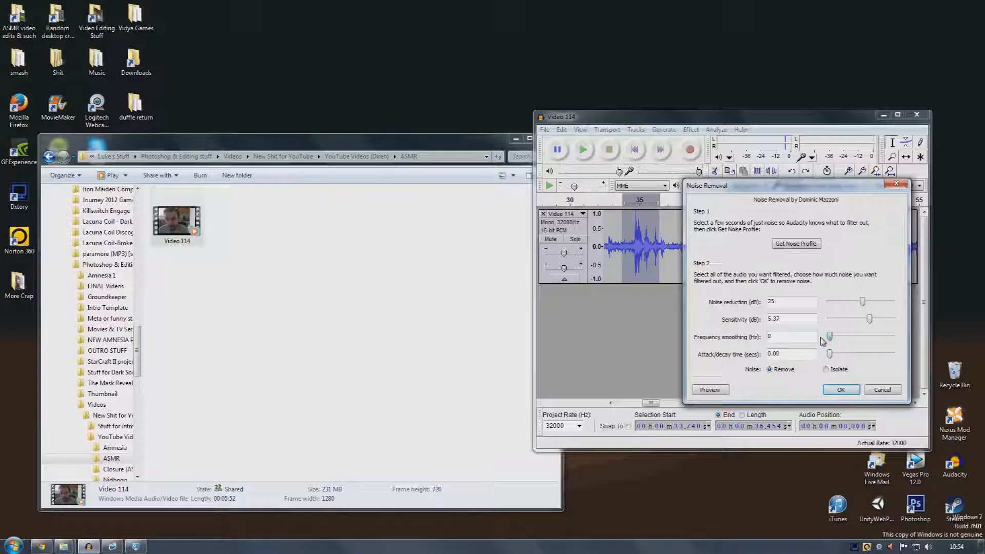
click(840, 390)
click(585, 153)
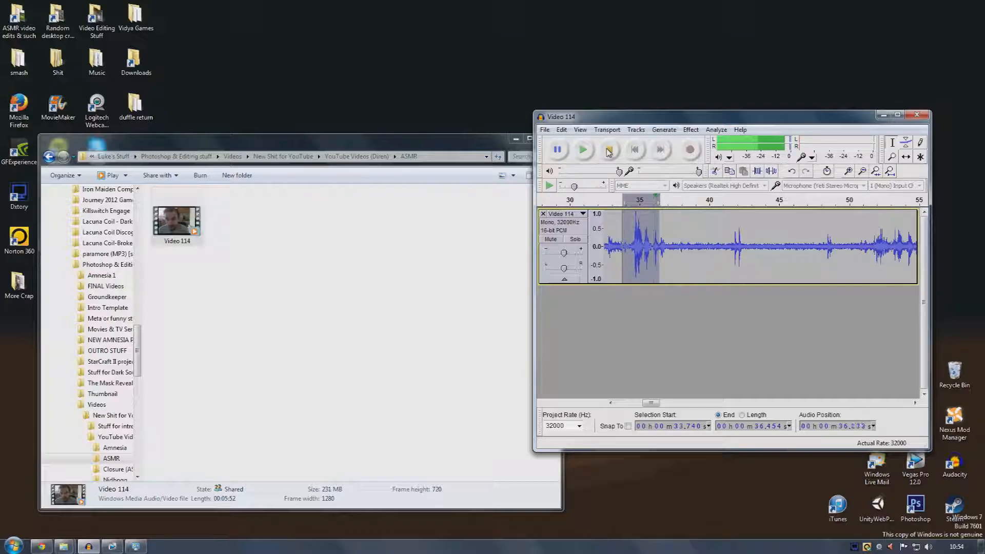
click(608, 153)
click(562, 131)
click(566, 142)
Apply Noise Removal to the section from about 36.7 to 48.2 seconds, play it back, and undo it
drag(664, 229, 823, 229)
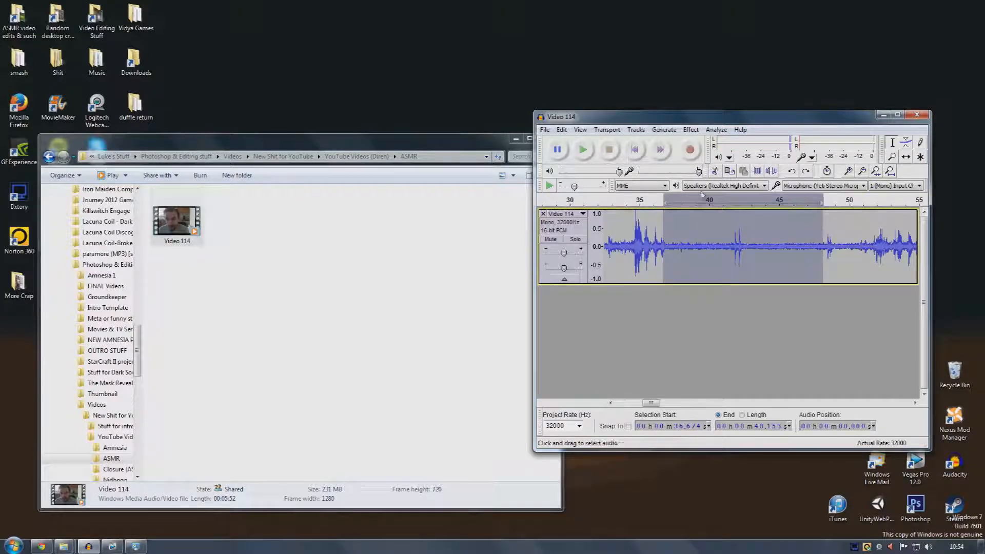
click(691, 129)
click(728, 249)
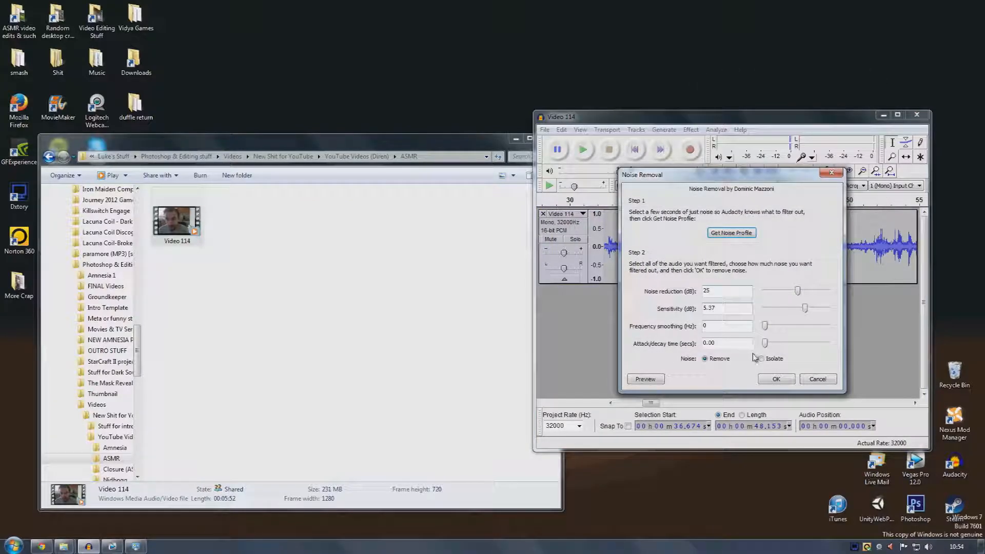
click(776, 378)
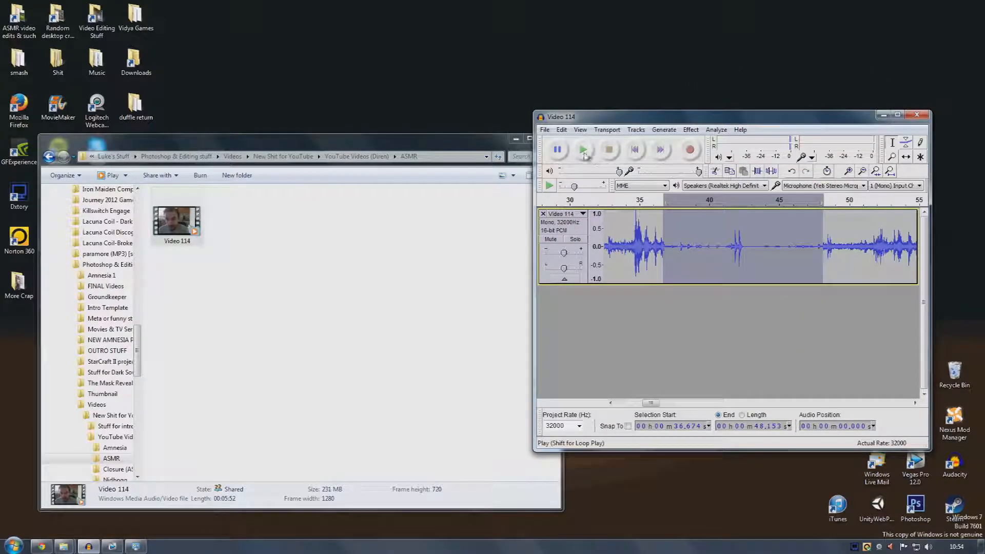
click(583, 151)
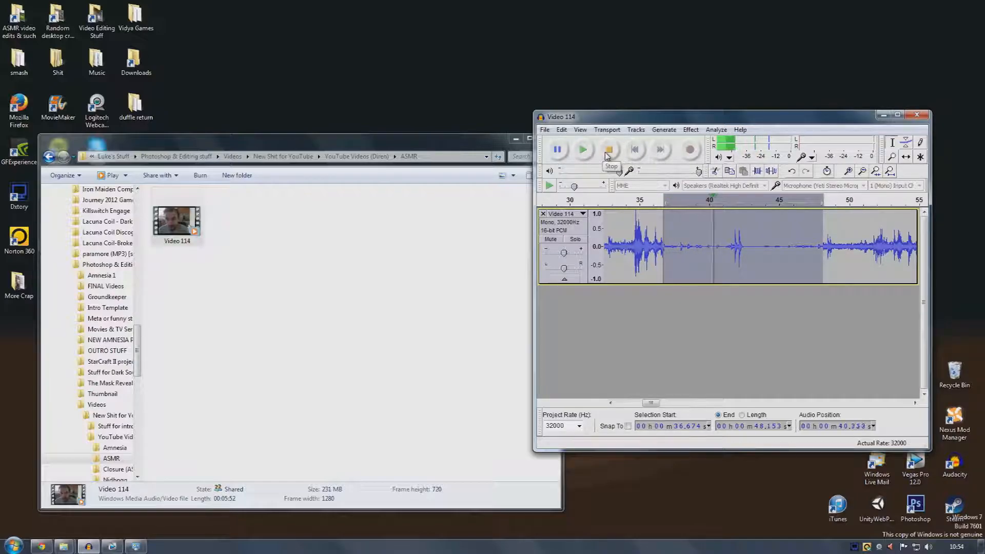
click(608, 155)
click(564, 131)
click(571, 142)
Apply Noise Removal with 1000 Hz frequency smoothing to the selection, play it back, and undo it
click(691, 130)
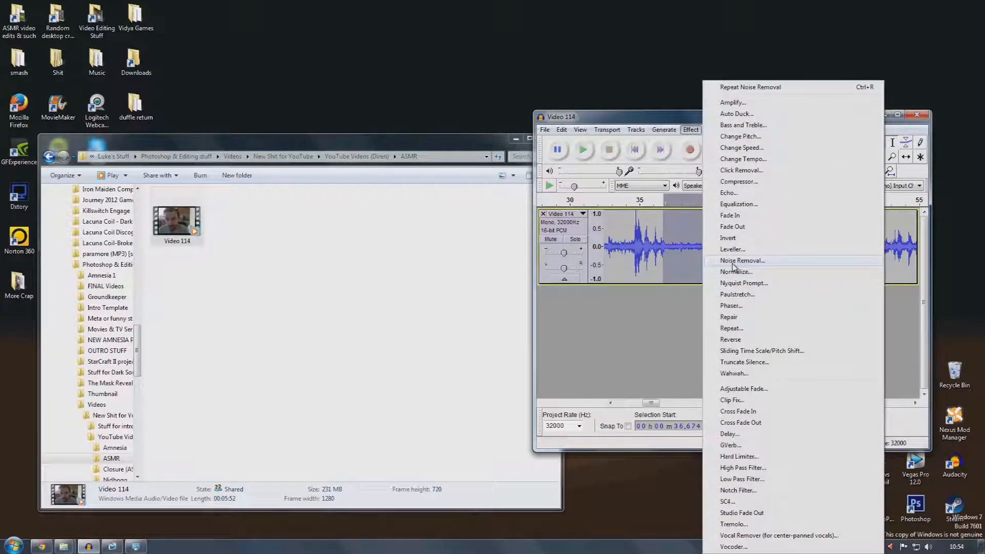
click(733, 261)
drag(765, 325, 887, 337)
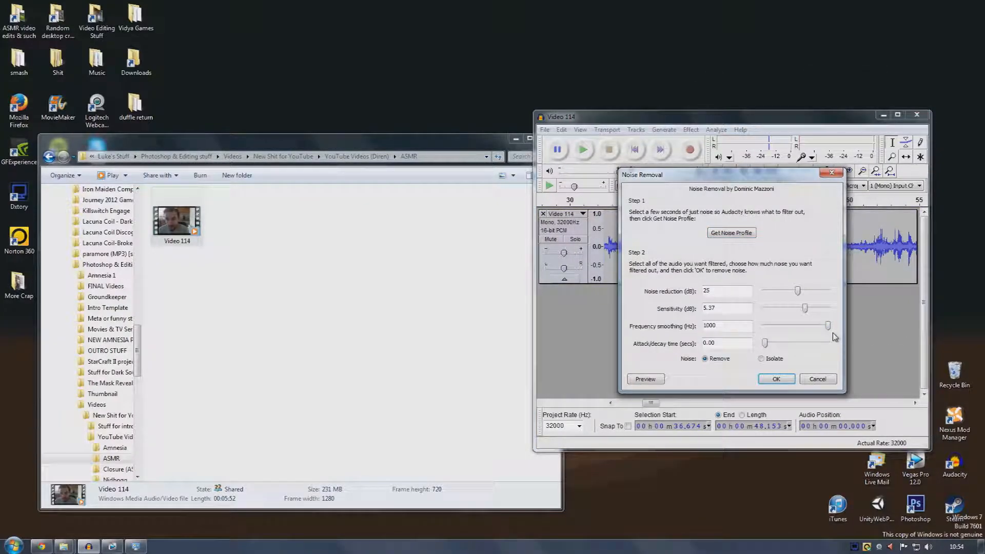
click(790, 379)
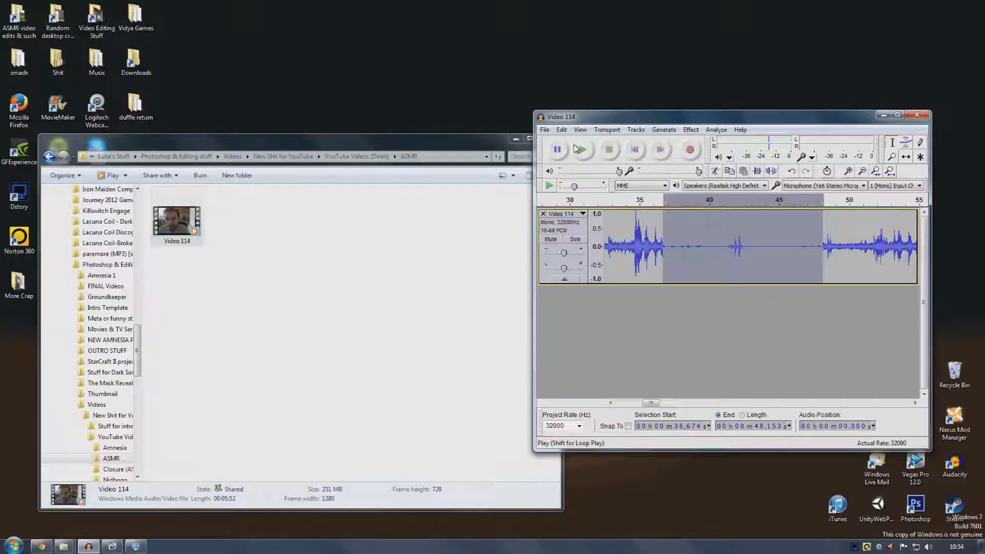
click(584, 149)
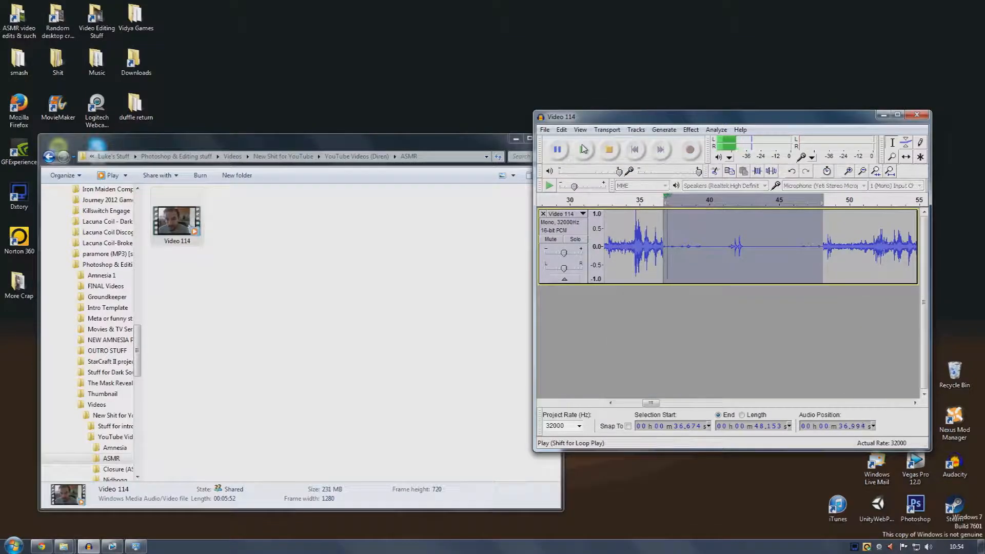
click(609, 149)
click(562, 130)
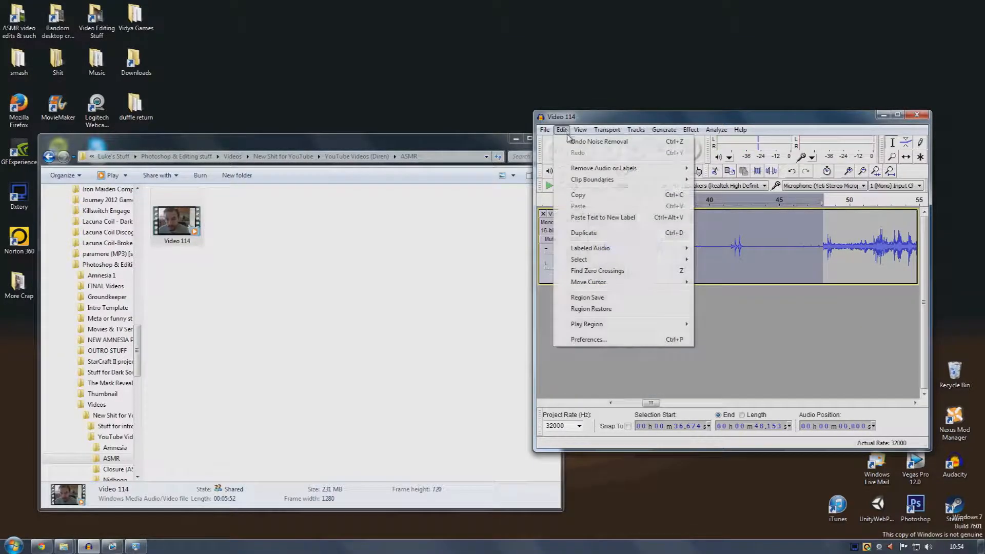
click(572, 136)
click(692, 129)
click(758, 264)
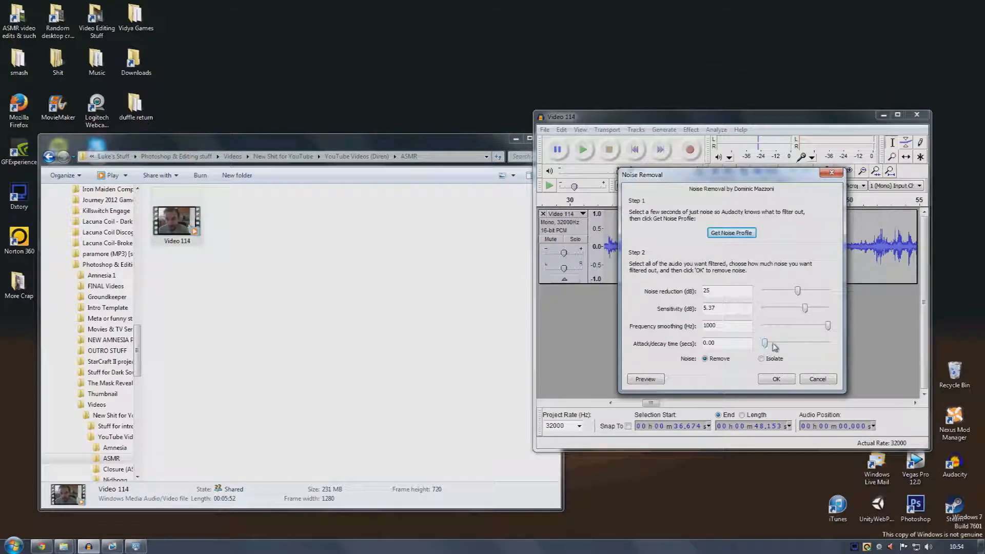
drag(760, 181, 862, 291)
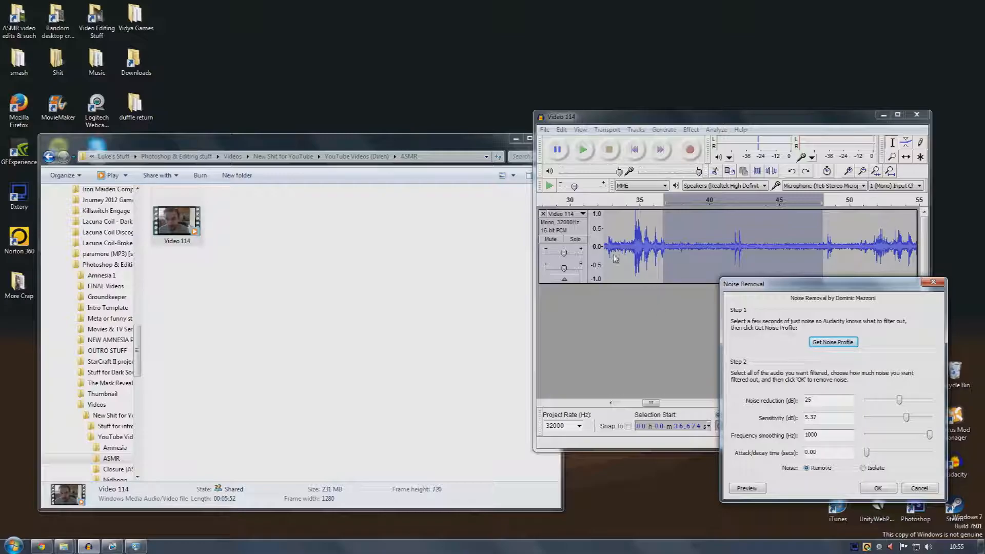
click(911, 488)
Apply Noise Removal with 1.00 s attack/decay time to the section from about 33.7 to 37.3 seconds and play it back
drag(621, 237, 672, 241)
click(691, 129)
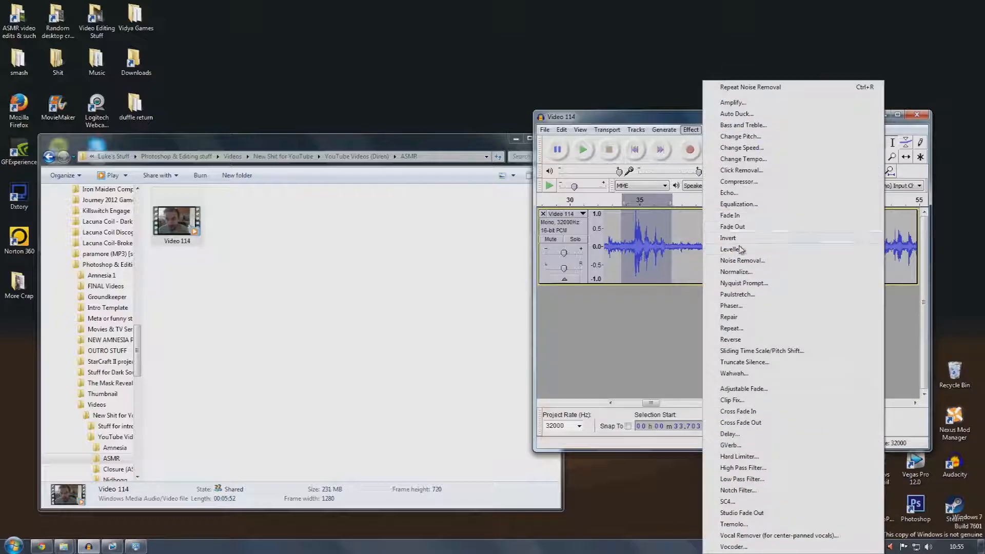
click(743, 261)
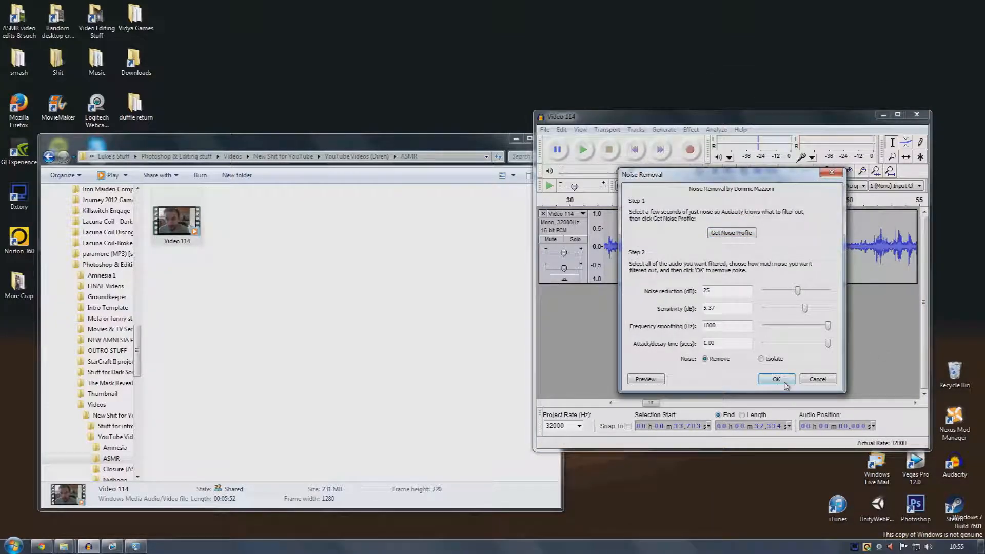
click(785, 384)
click(582, 151)
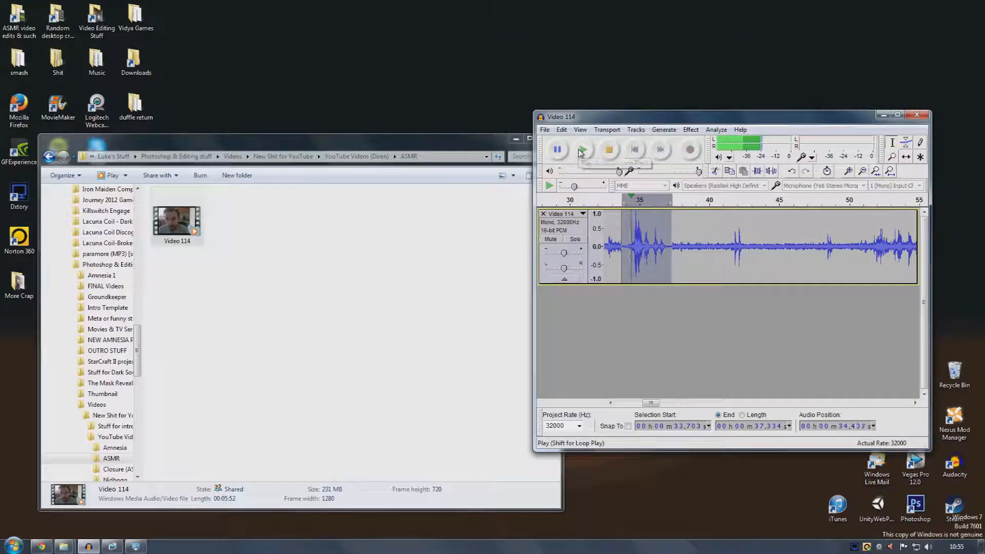
click(609, 150)
Apply Noise Removal again with 0.00 s attack/decay time, play it back, and undo it
click(690, 130)
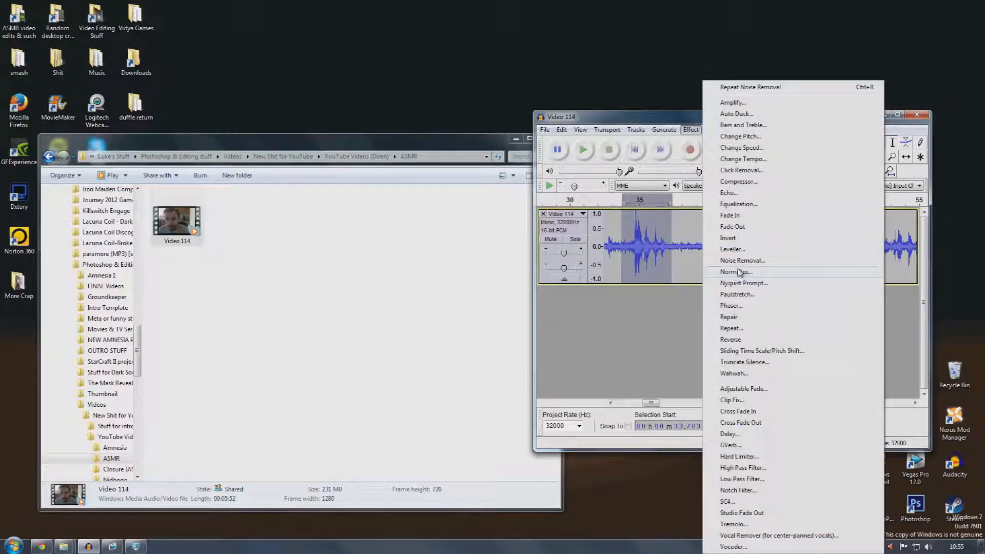
click(742, 260)
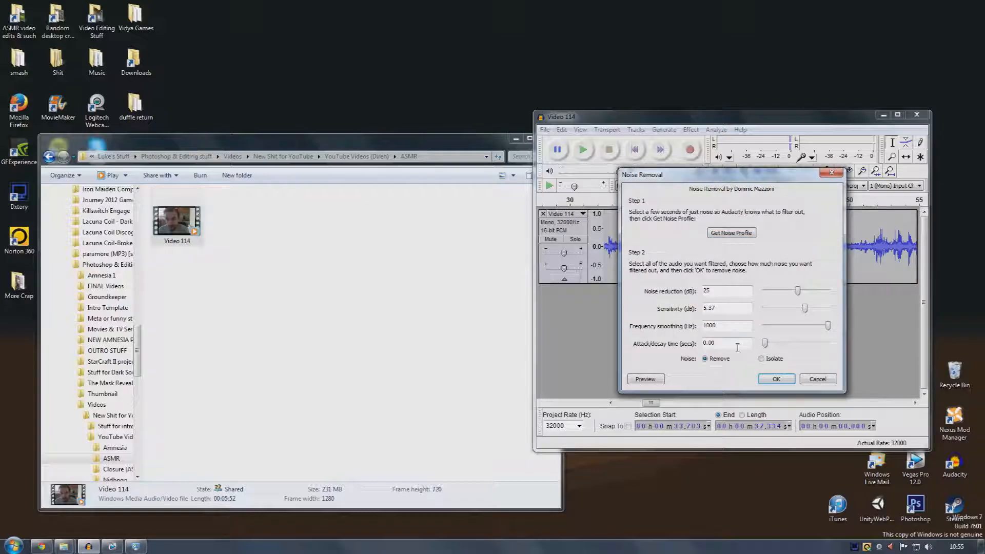
click(777, 379)
click(582, 150)
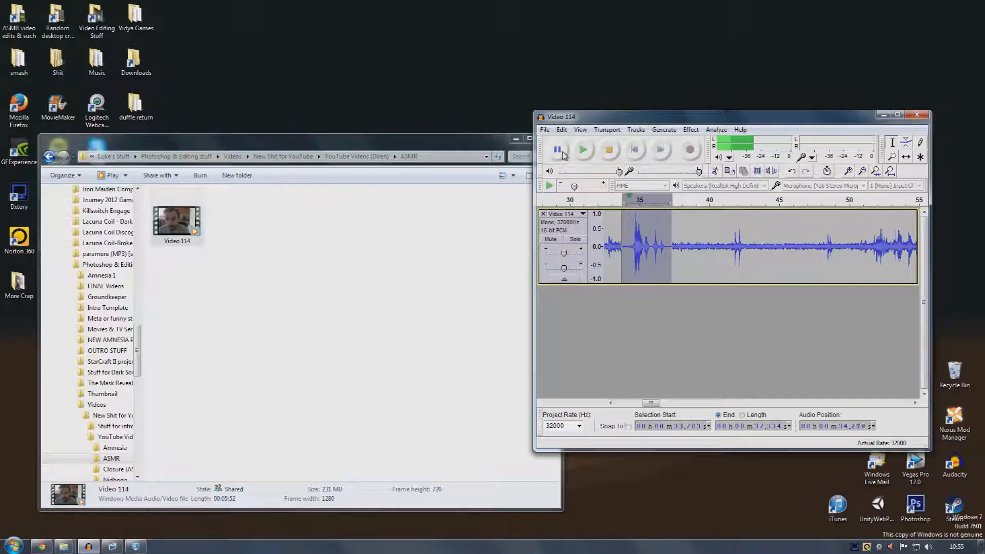
click(561, 130)
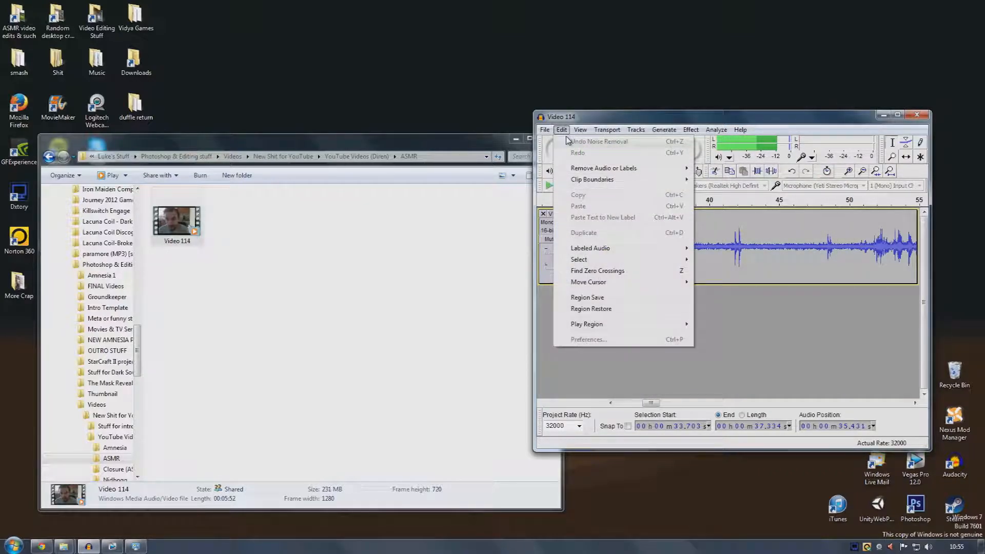
click(567, 133)
click(608, 150)
click(563, 130)
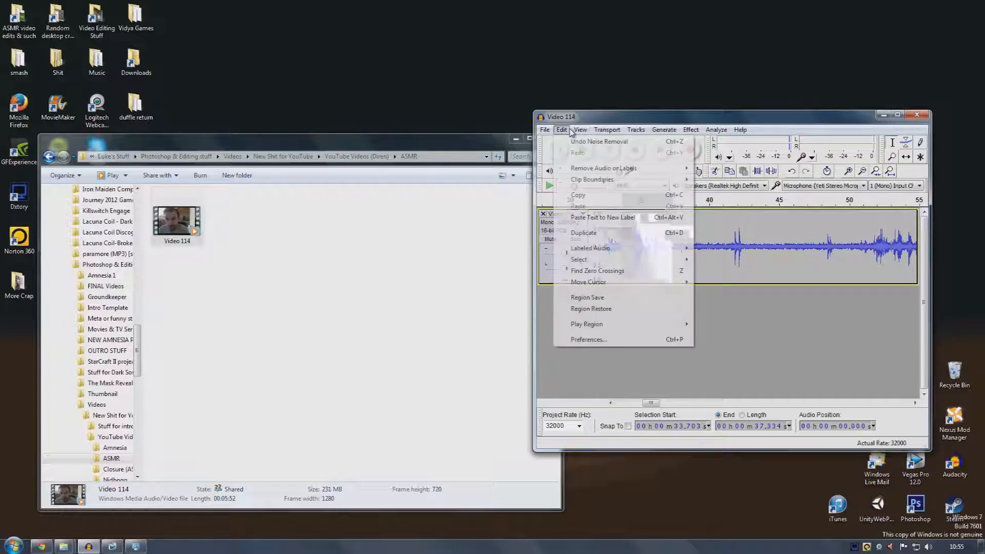
click(577, 144)
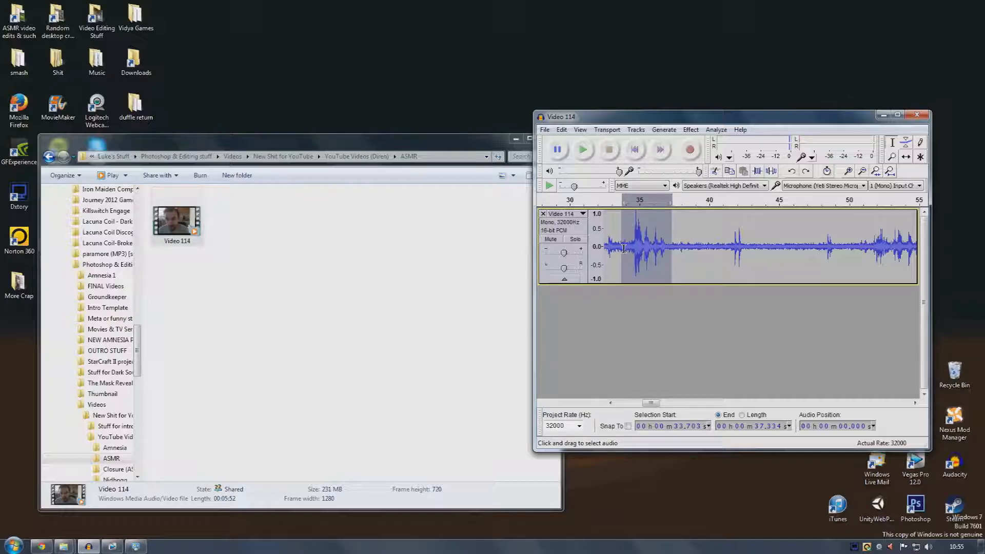
click(679, 247)
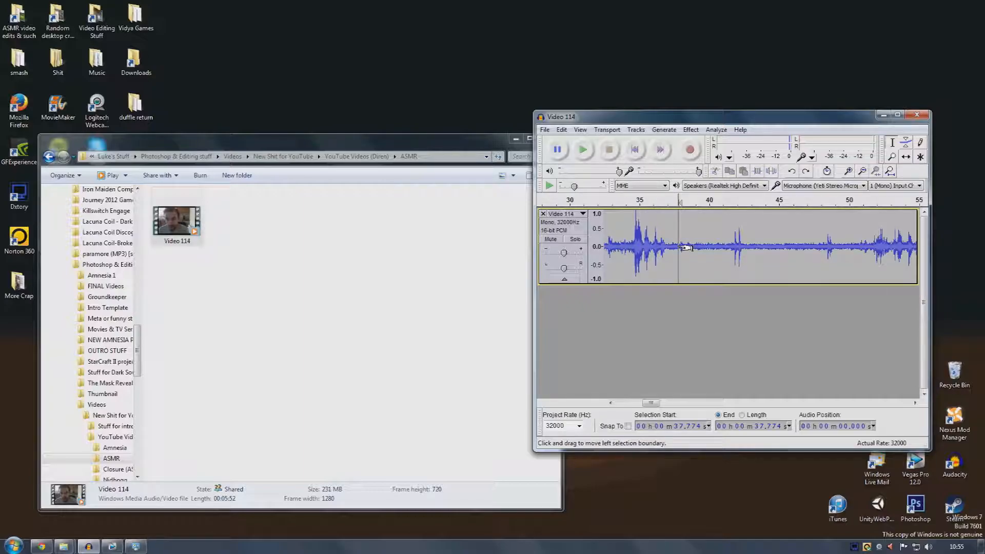
click(691, 129)
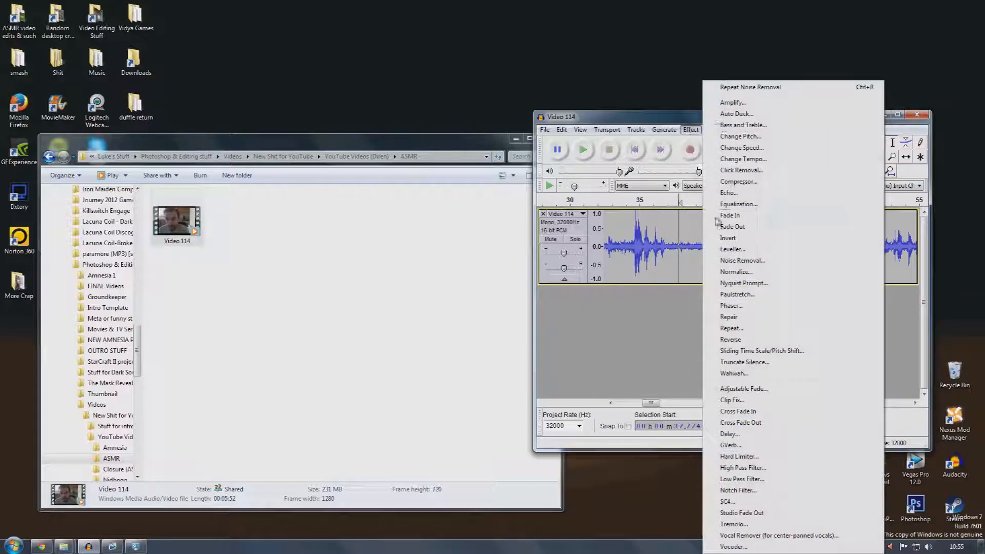
click(727, 261)
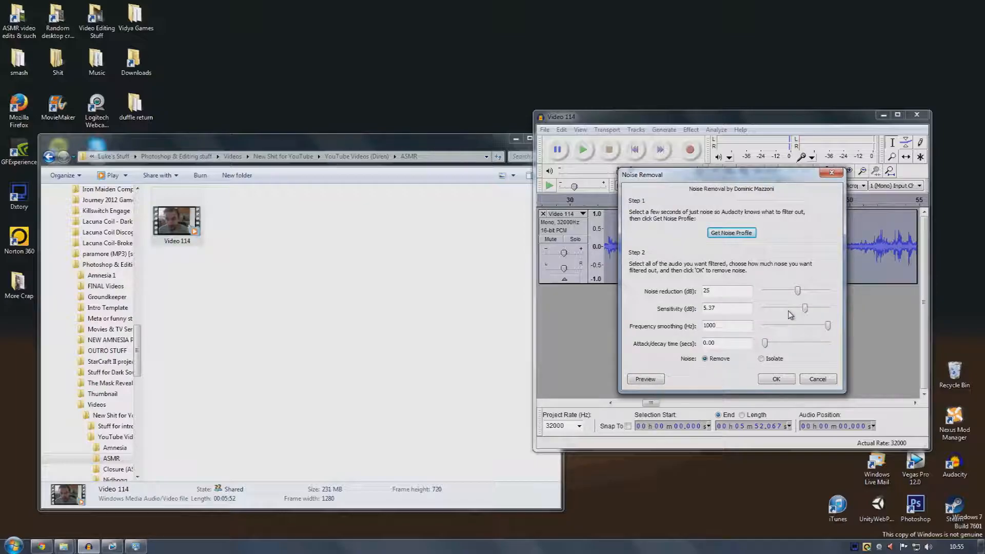
click(811, 383)
click(719, 252)
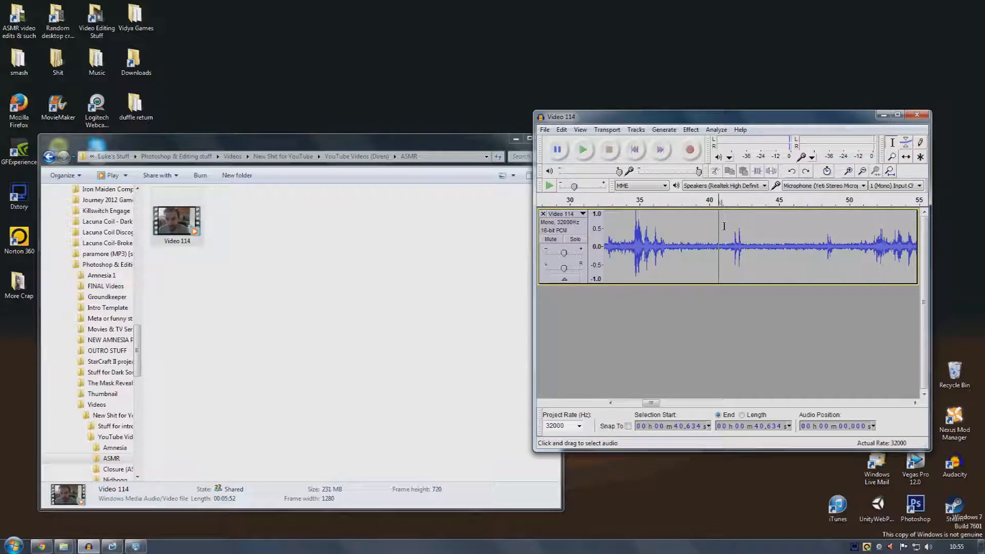
drag(687, 238, 726, 235)
click(713, 233)
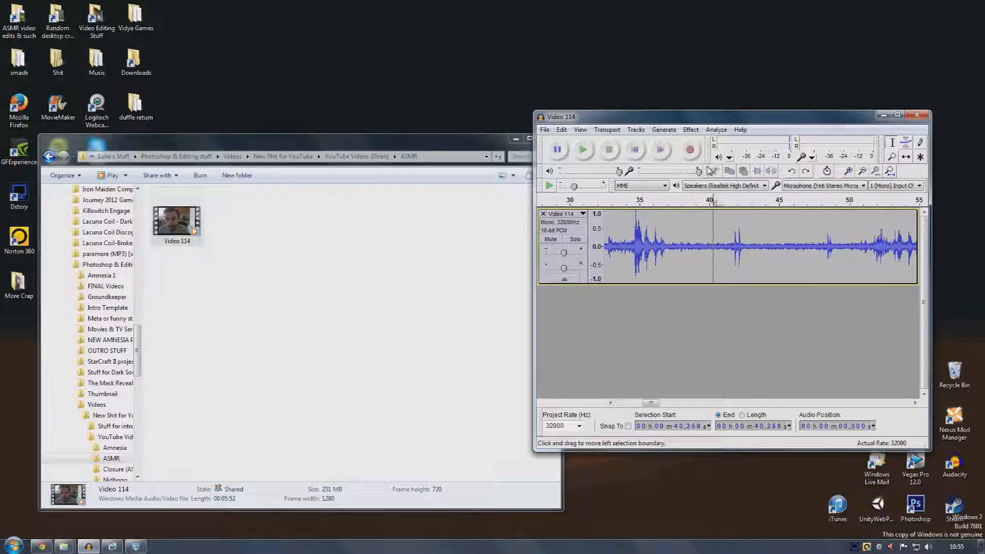
click(690, 130)
click(734, 255)
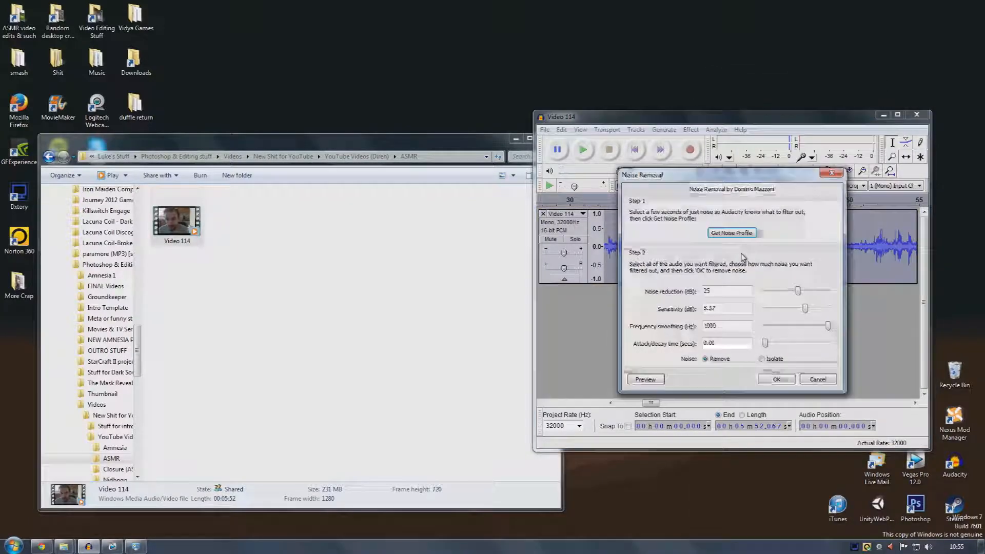
click(832, 172)
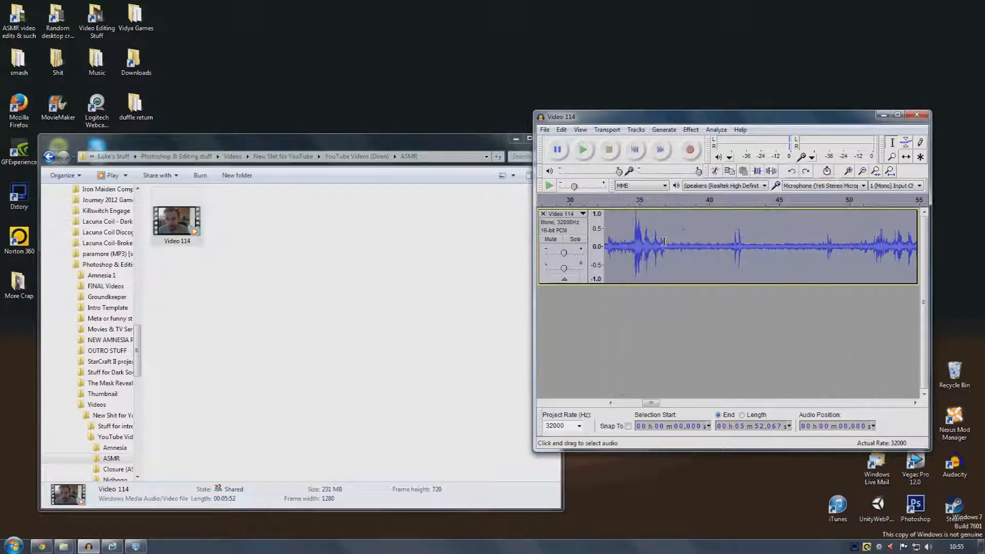
Select the entire track and apply Noise Removal to the whole recording
click(687, 244)
key(space)
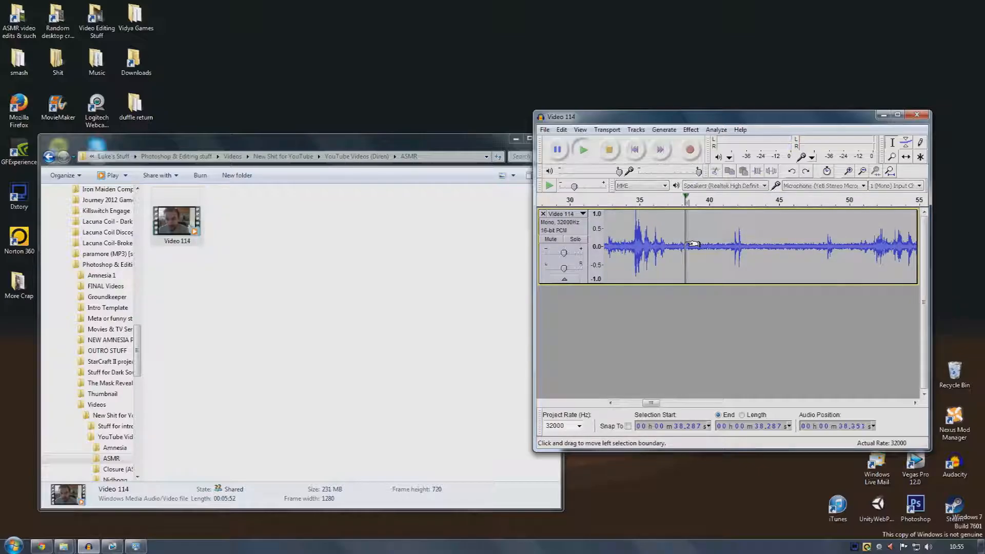
click(616, 155)
key(ctrl+a)
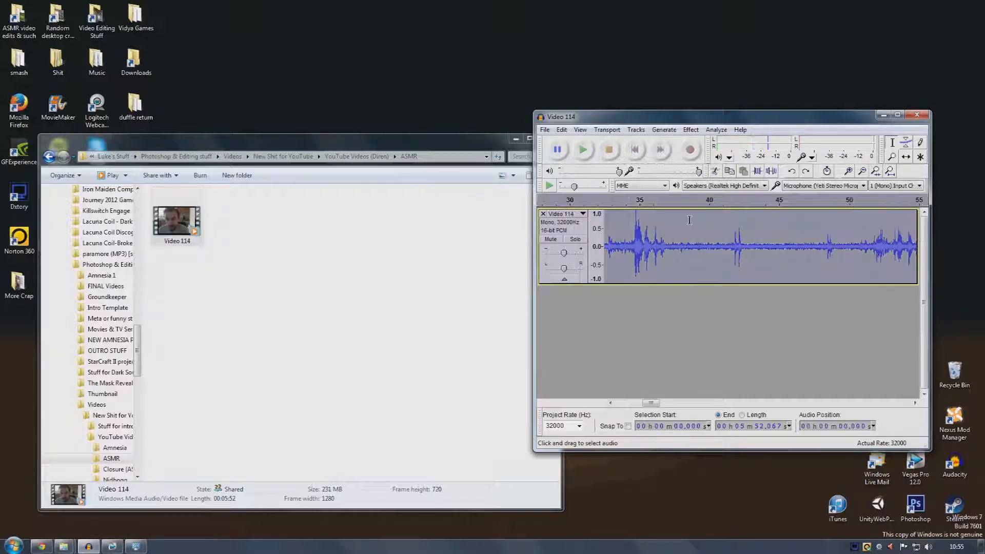
click(692, 240)
key(ctrl+a)
click(692, 240)
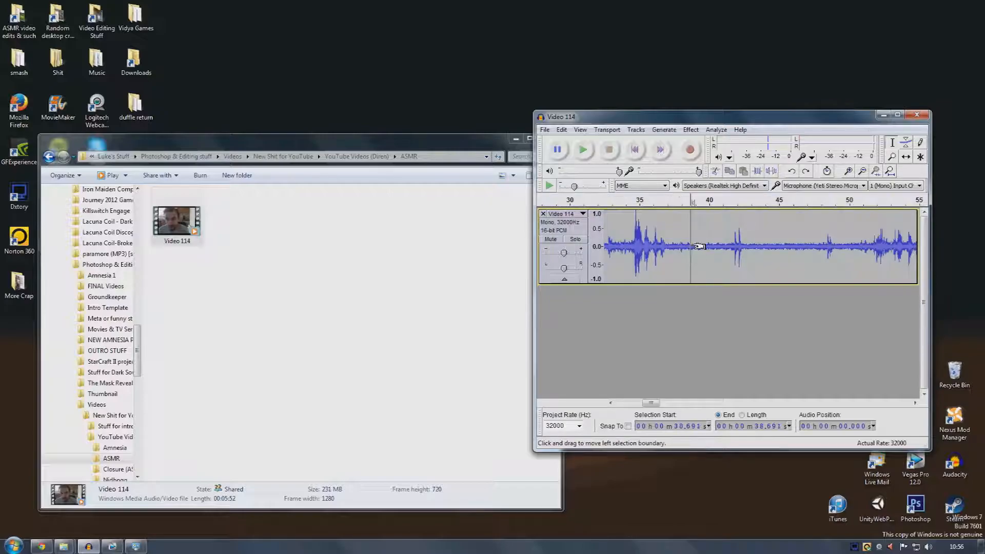
key(ctrl+a)
click(701, 232)
key(ctrl+a)
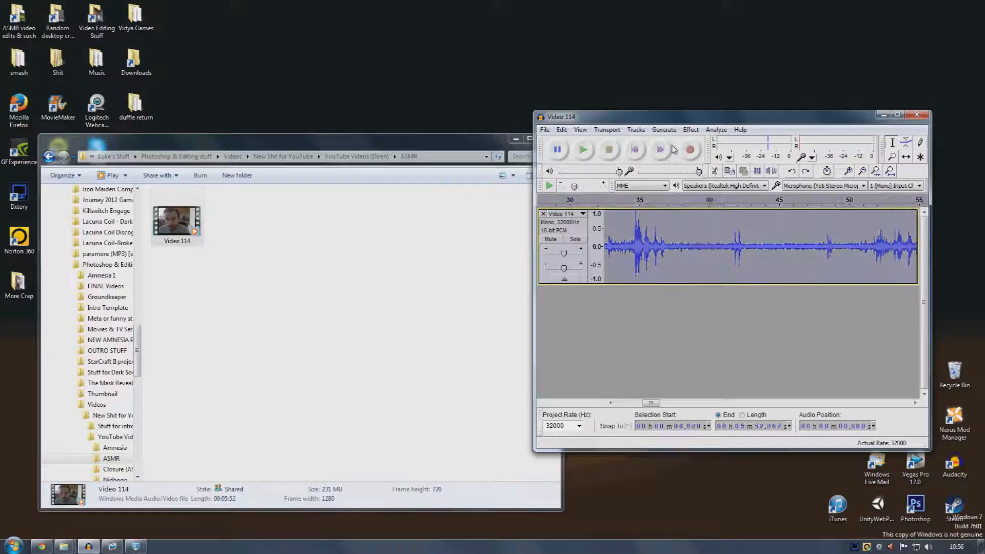
click(691, 130)
click(721, 227)
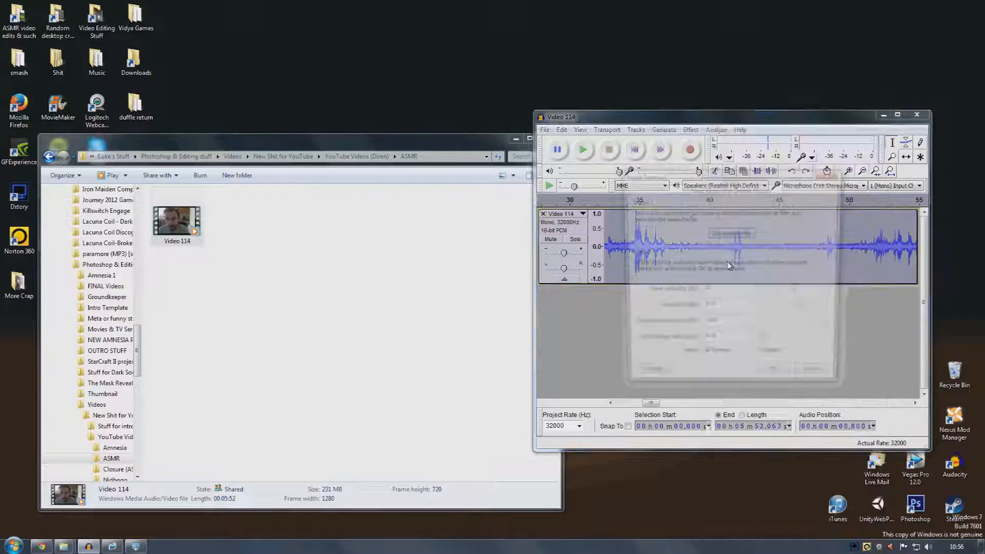
click(775, 379)
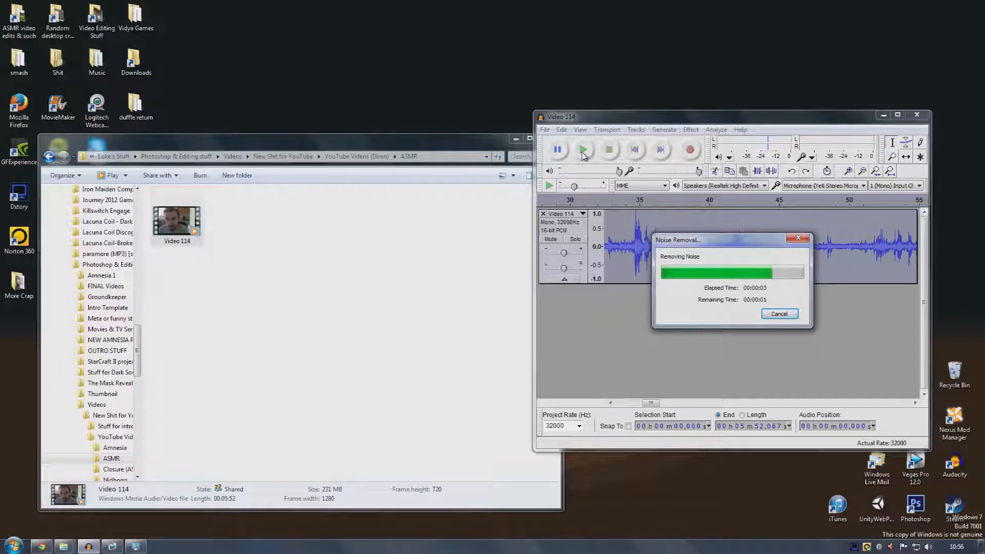
Play back the noise-reduced recording from the start
click(863, 171)
click(862, 171)
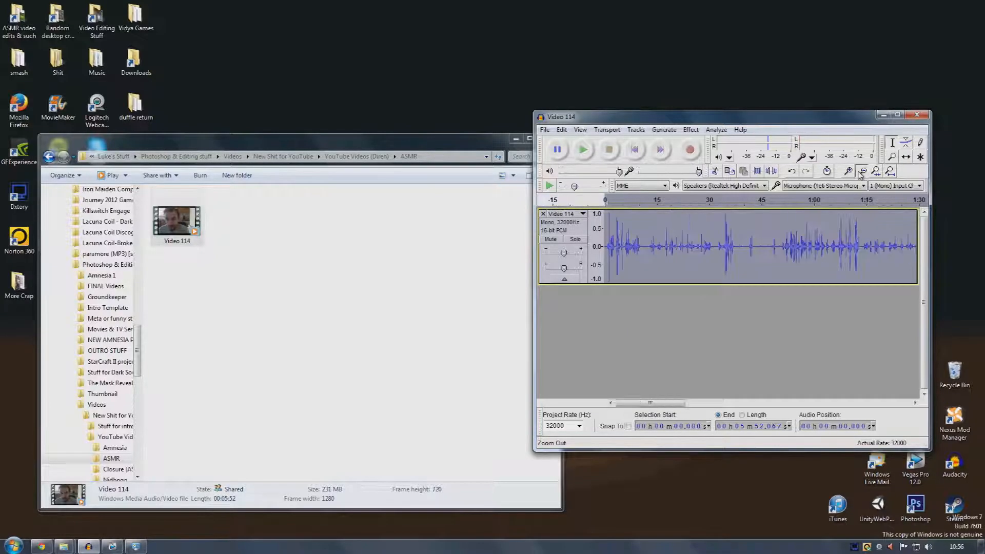
click(862, 170)
click(862, 170)
click(862, 171)
click(848, 171)
click(848, 171)
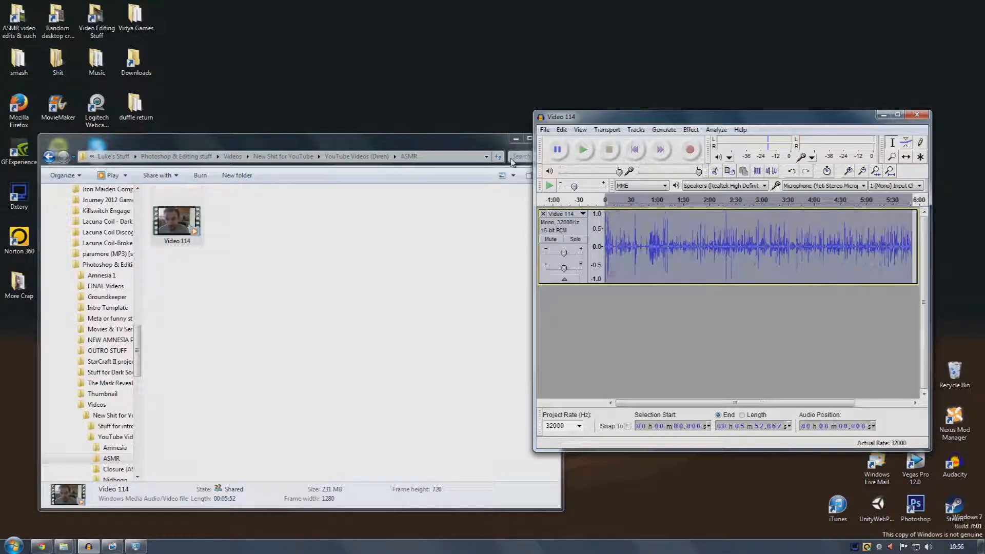
click(580, 150)
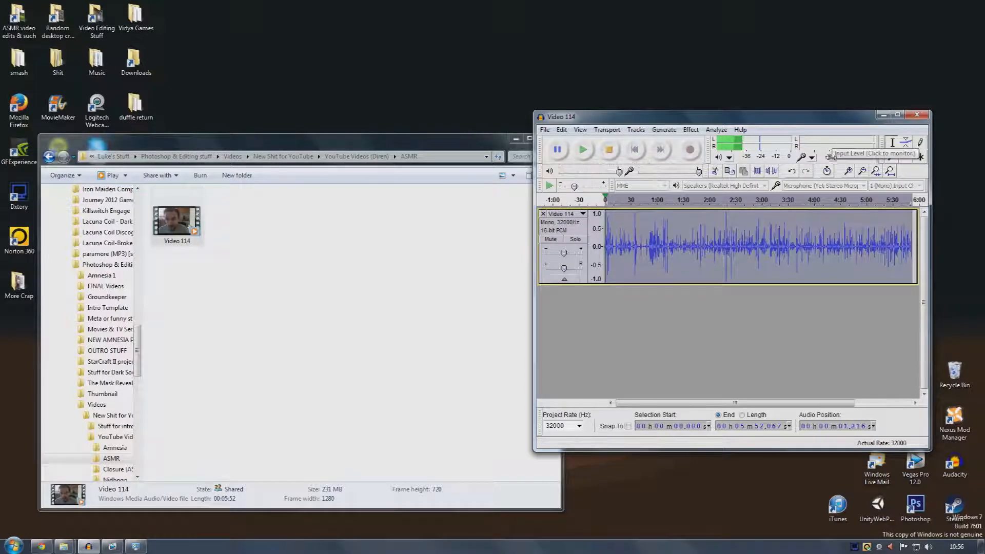
click(848, 172)
click(848, 172)
click(849, 172)
click(609, 150)
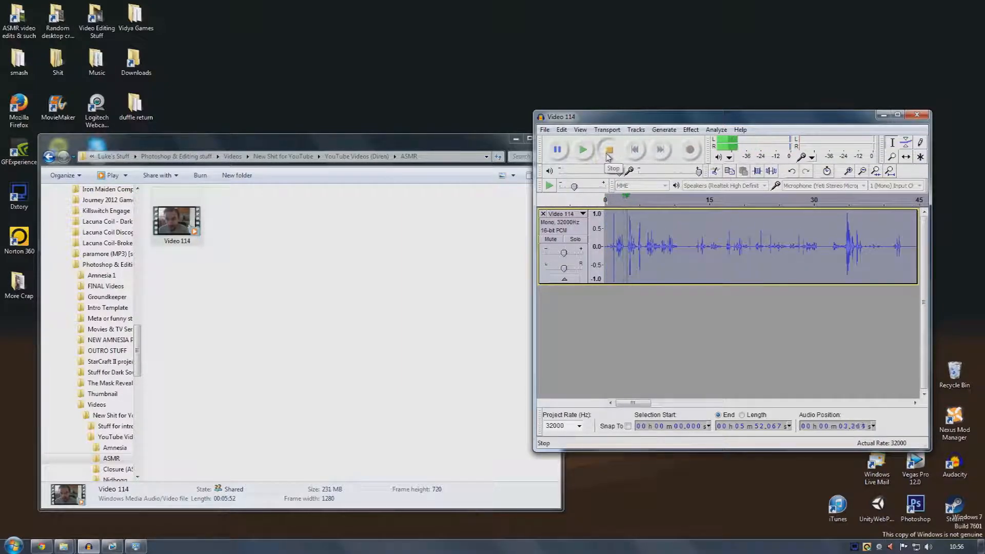
Undo the Noise Removal, play the original audio for comparison, and redo the Noise Removal
click(562, 130)
click(581, 139)
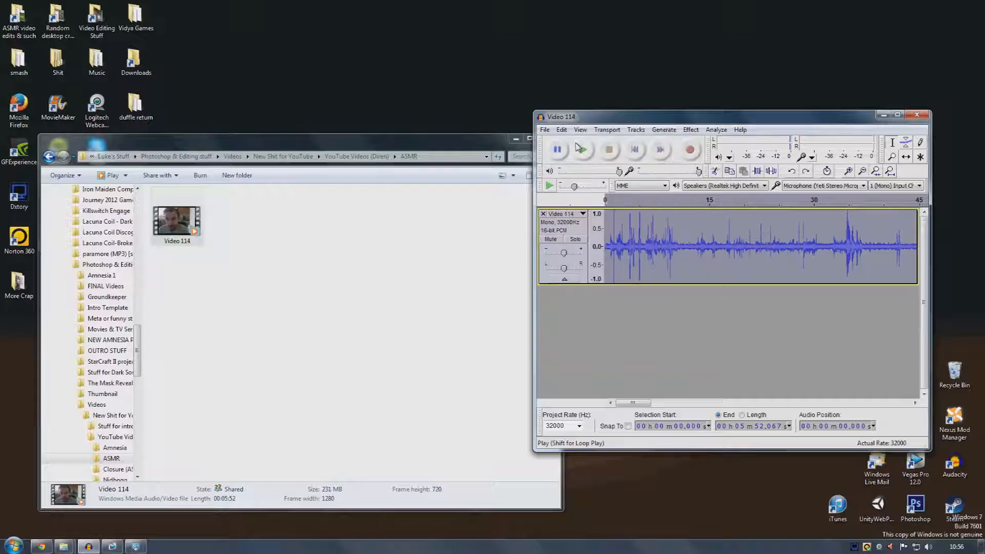
click(583, 150)
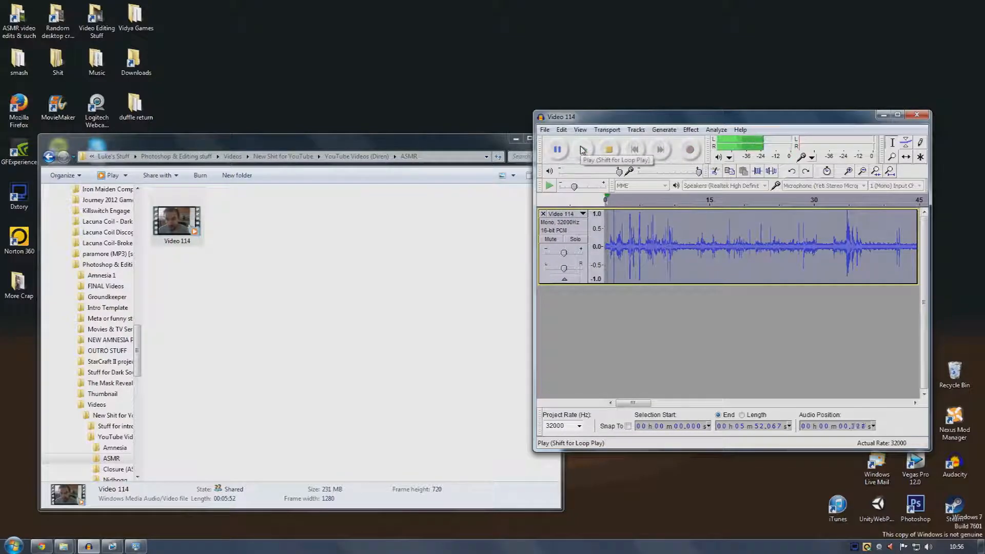
click(607, 154)
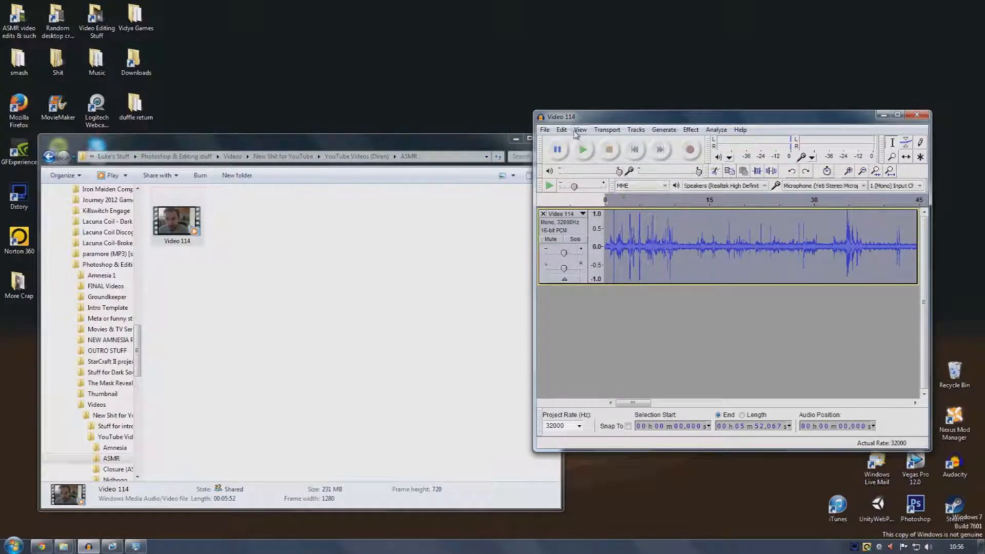
click(562, 129)
click(570, 142)
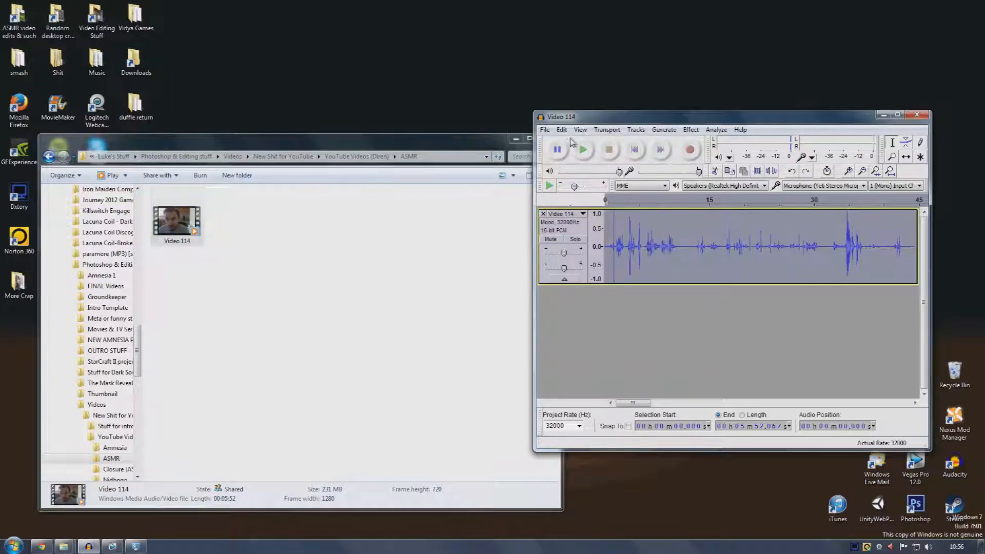
click(569, 84)
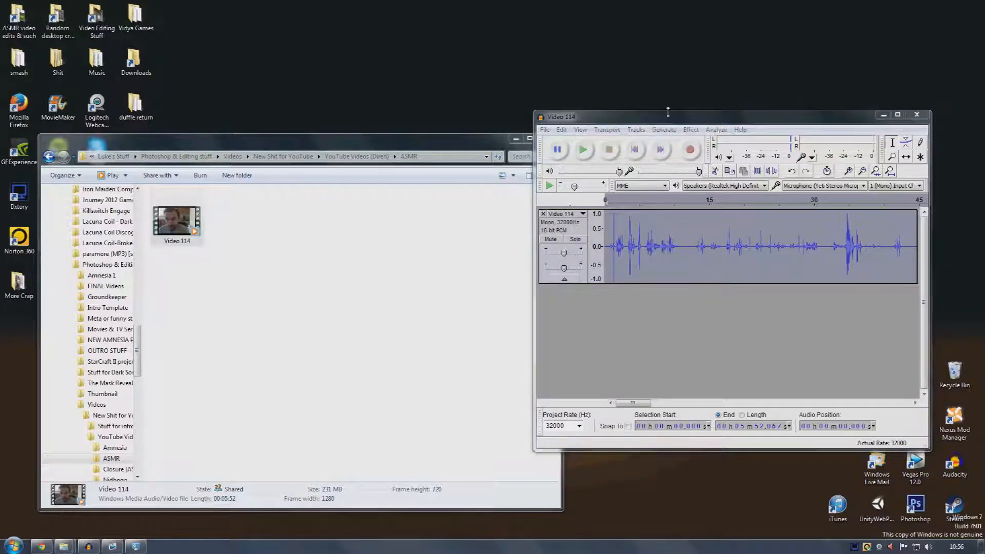
click(884, 115)
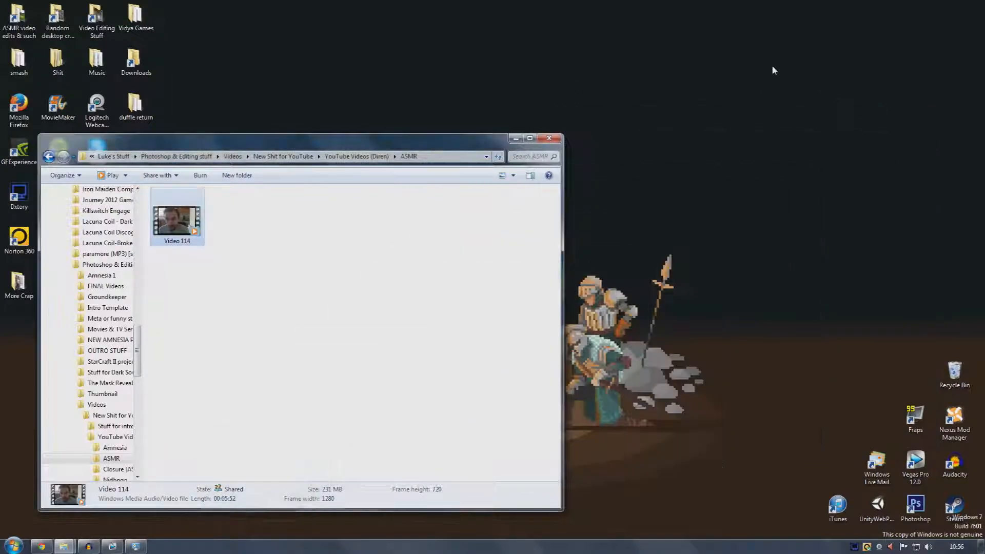
click(90, 545)
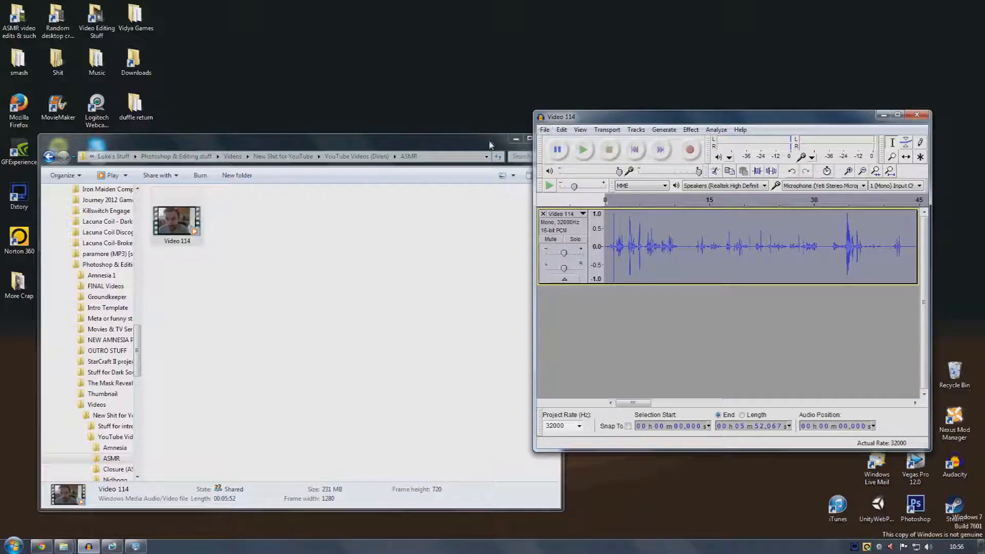
click(515, 139)
Export the audio as a WAV file named Vlog edited sound in the ASMR folder, leaving metadata empty
click(542, 130)
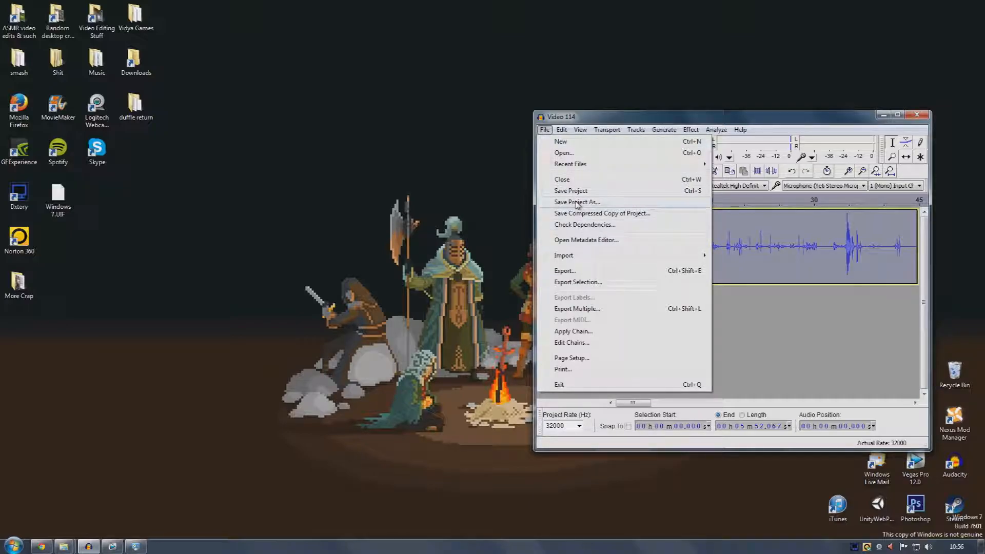
click(623, 271)
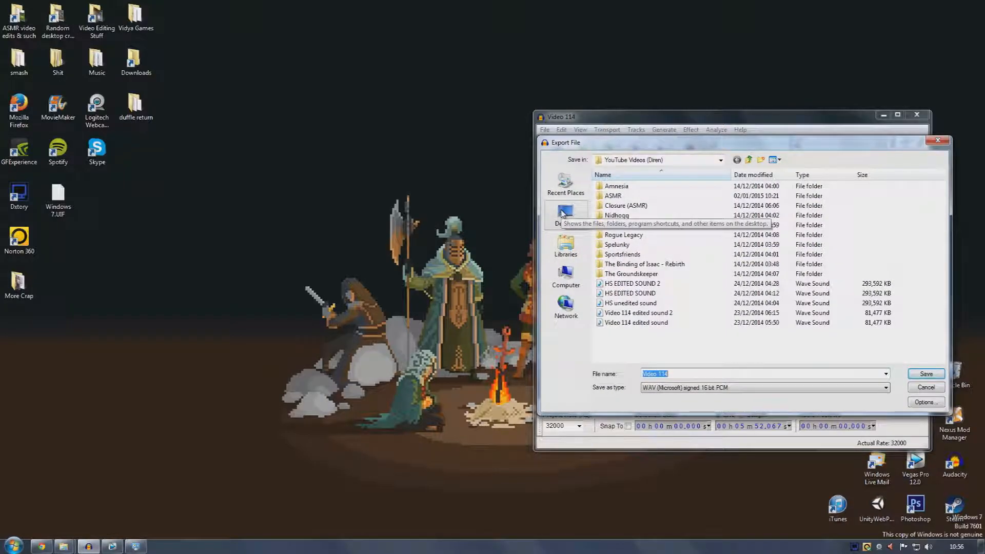
double_click(627, 199)
click(674, 373)
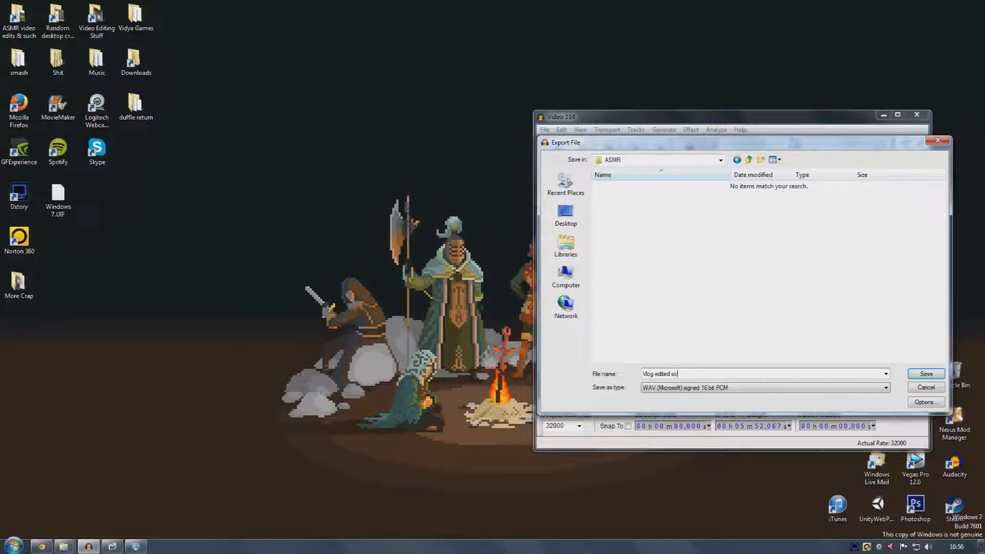
key(Return)
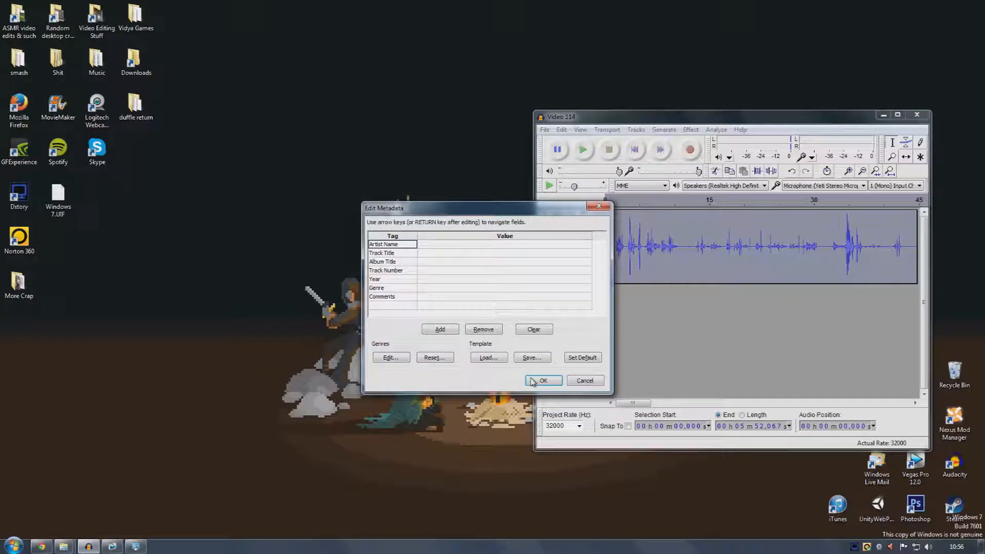
click(542, 381)
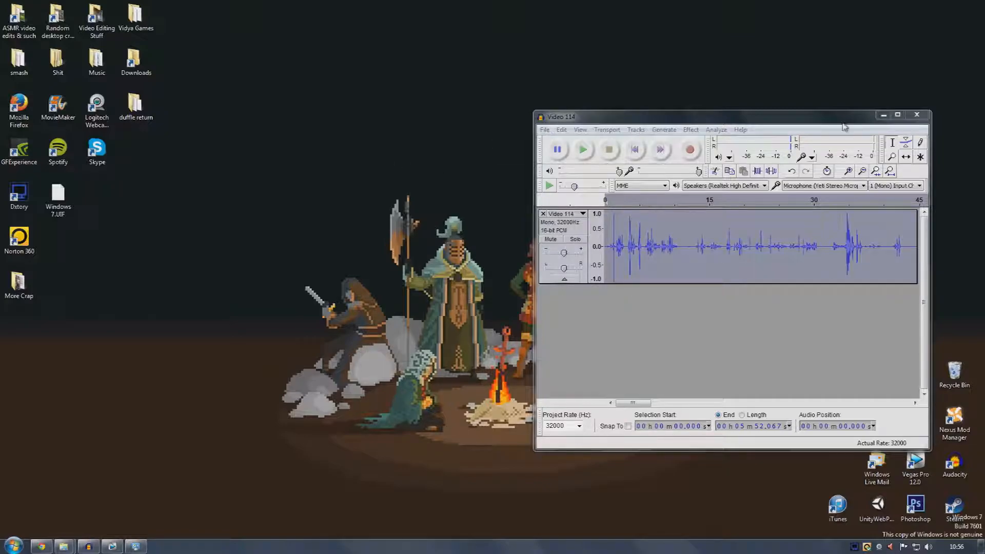
Close the Audacity window without saving the project
drag(843, 125, 616, 117)
click(689, 107)
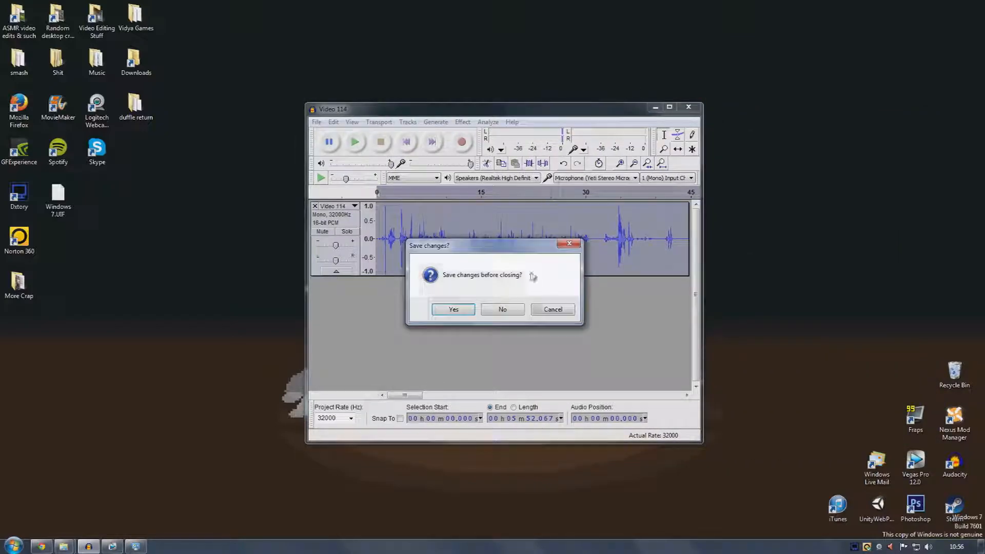
click(521, 310)
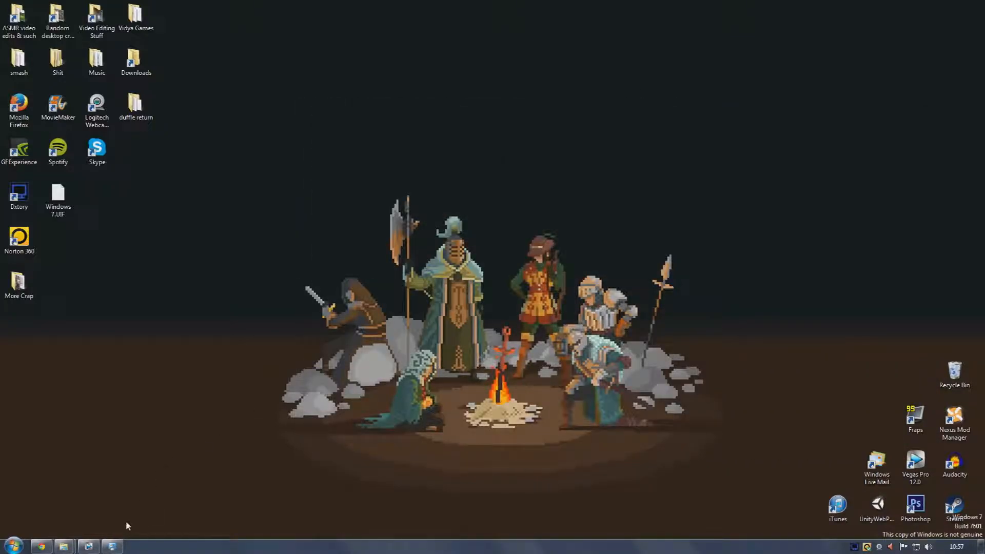
Open the ASMR folder and inspect the exported Vlog edited sound WAV file beside the video
click(113, 547)
click(543, 181)
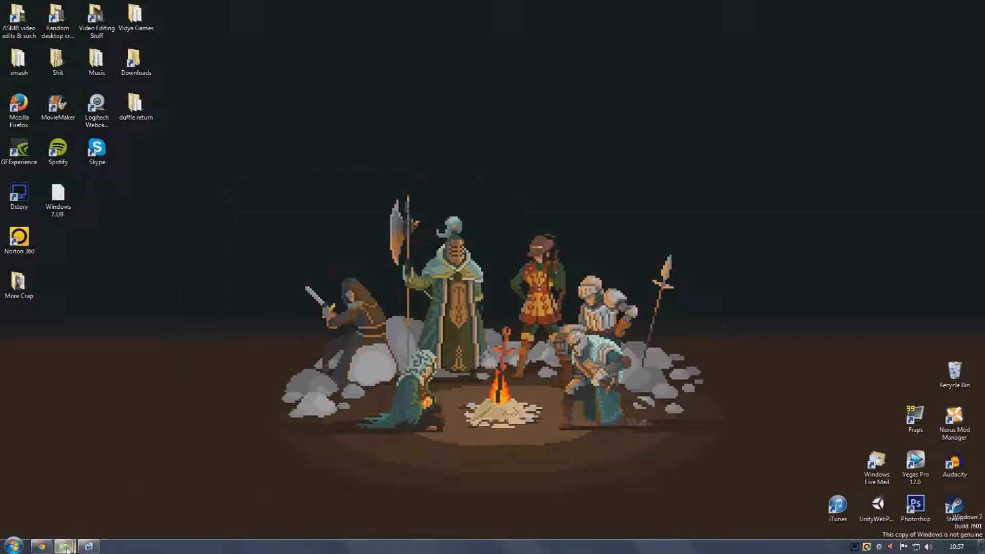
mouse_move(69, 547)
click(67, 492)
drag(288, 140, 462, 130)
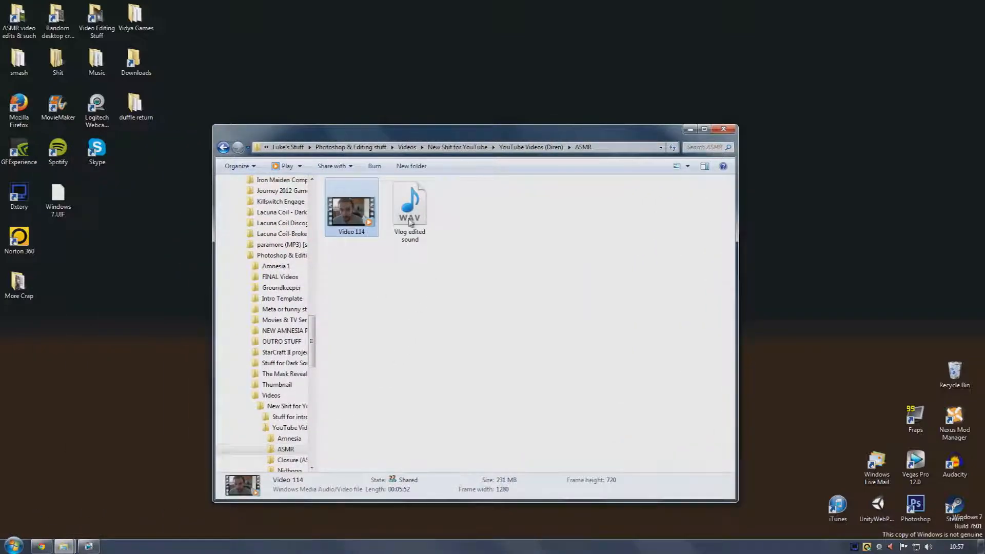
click(393, 218)
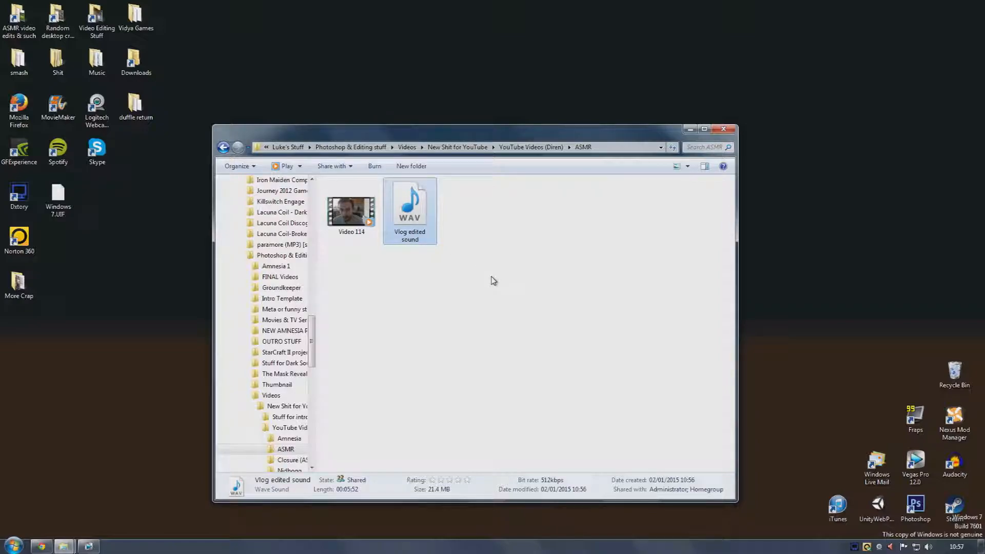
click(376, 217)
click(405, 212)
click(368, 216)
click(408, 212)
click(399, 356)
Switch to Vegas Pro and start a new project with the Custom 1920x1080, 29.970 fps template
click(89, 546)
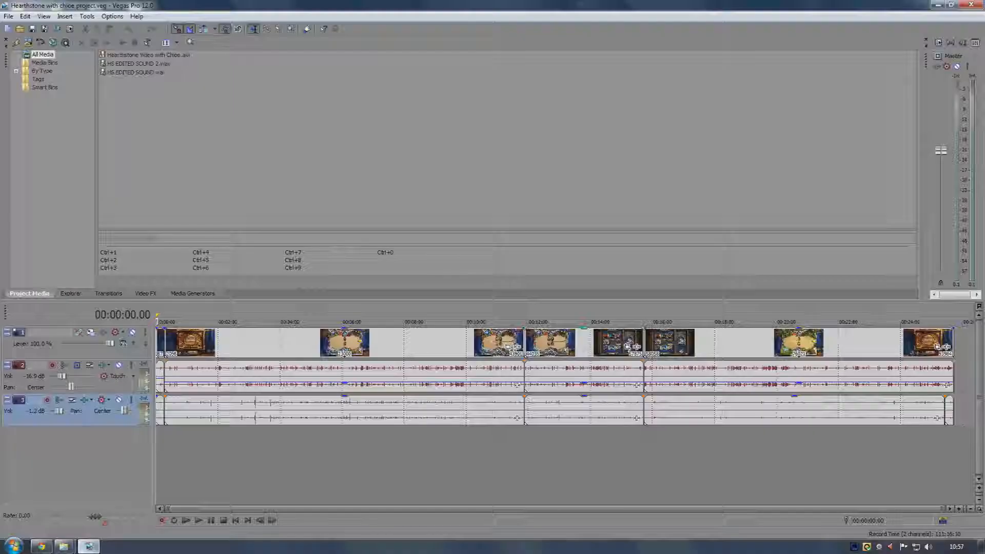
click(282, 462)
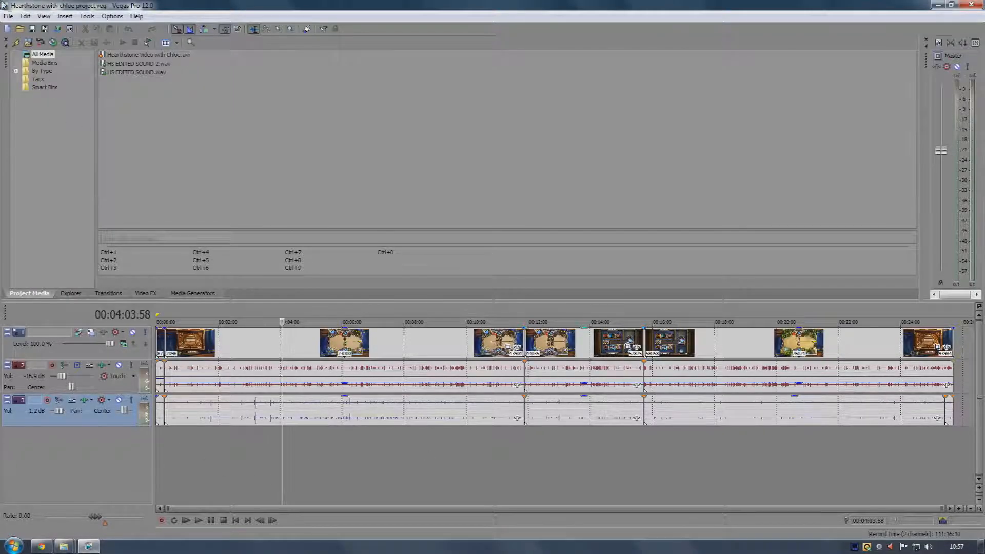
click(9, 16)
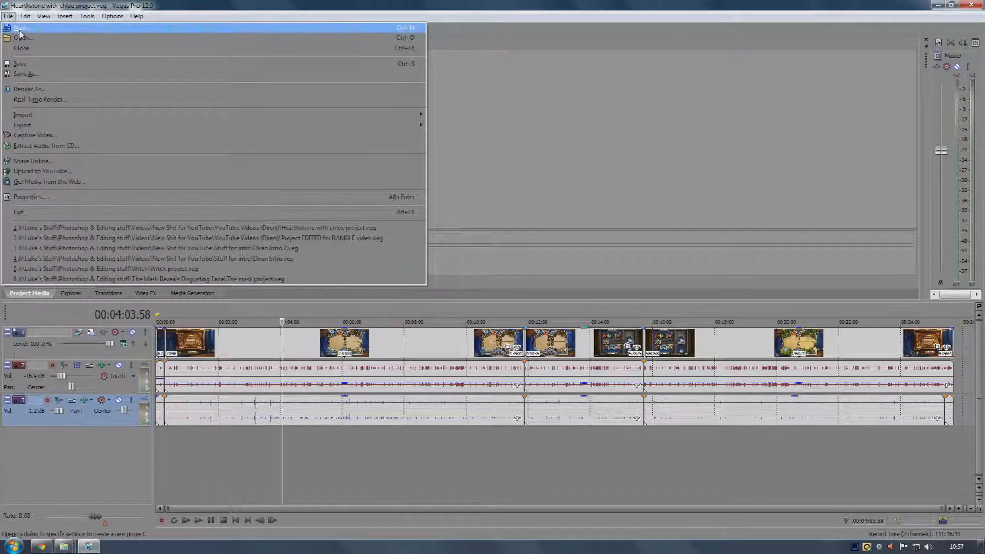
click(20, 29)
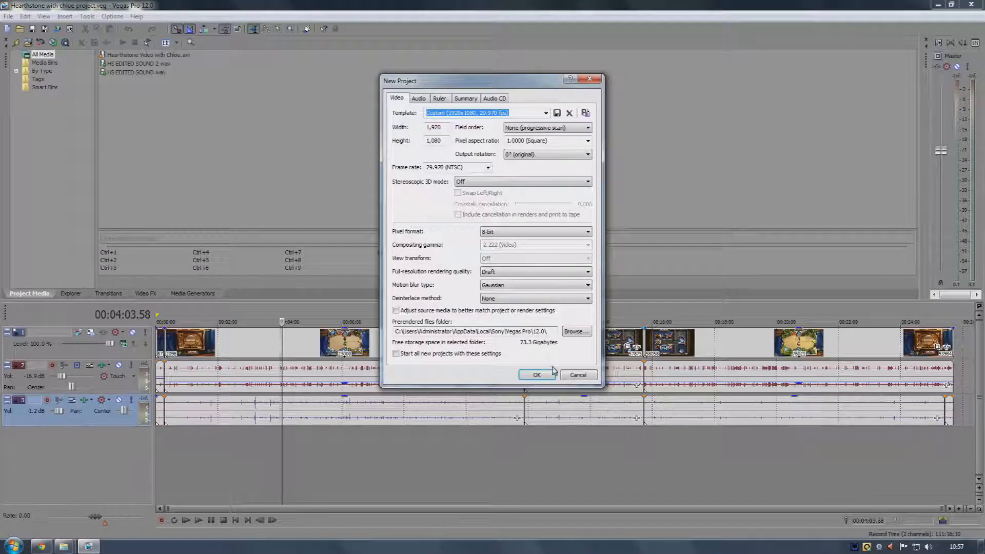
click(538, 375)
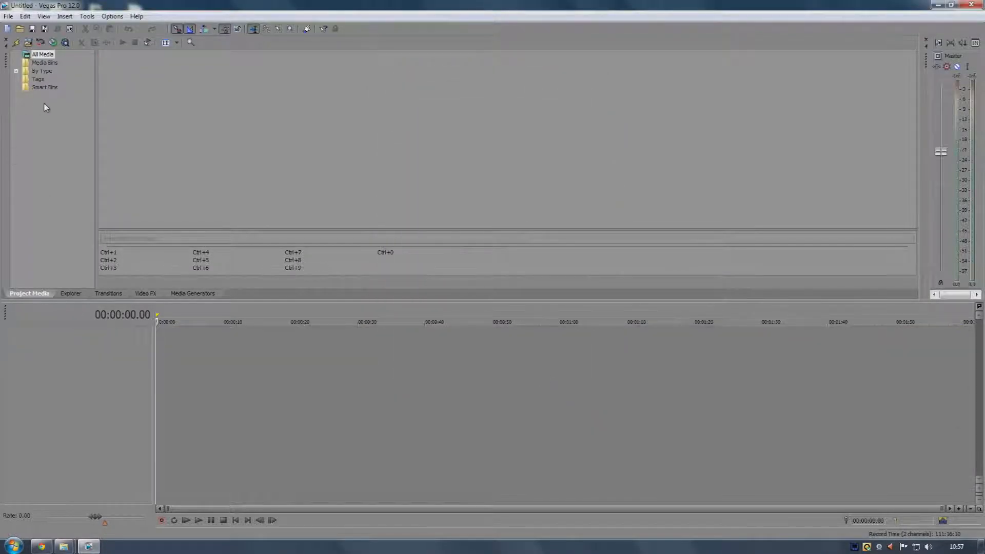
Review the Preferences dialog's Video, Preview Device, Audio, Audio Device and MIDI tabs, closing it without changes
click(8, 16)
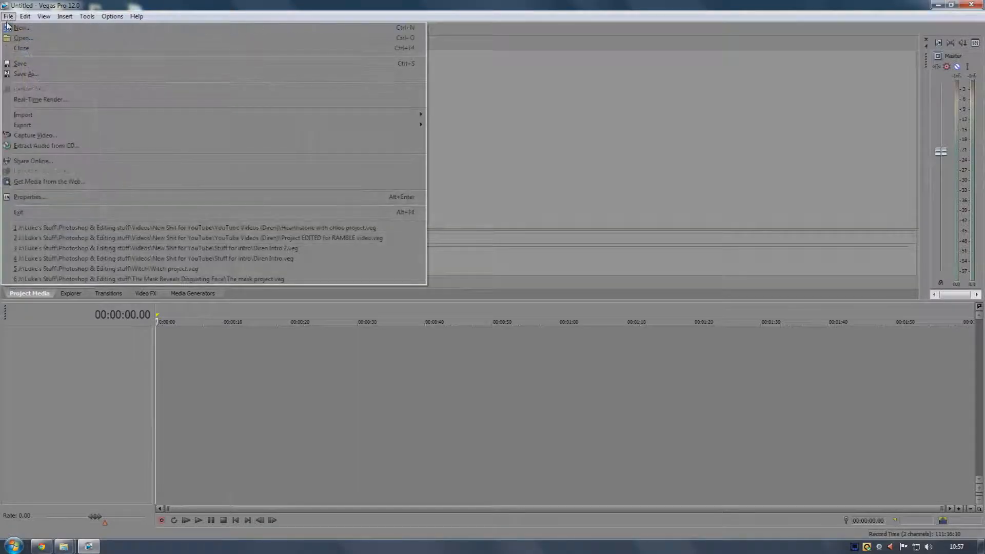
mouse_move(111, 17)
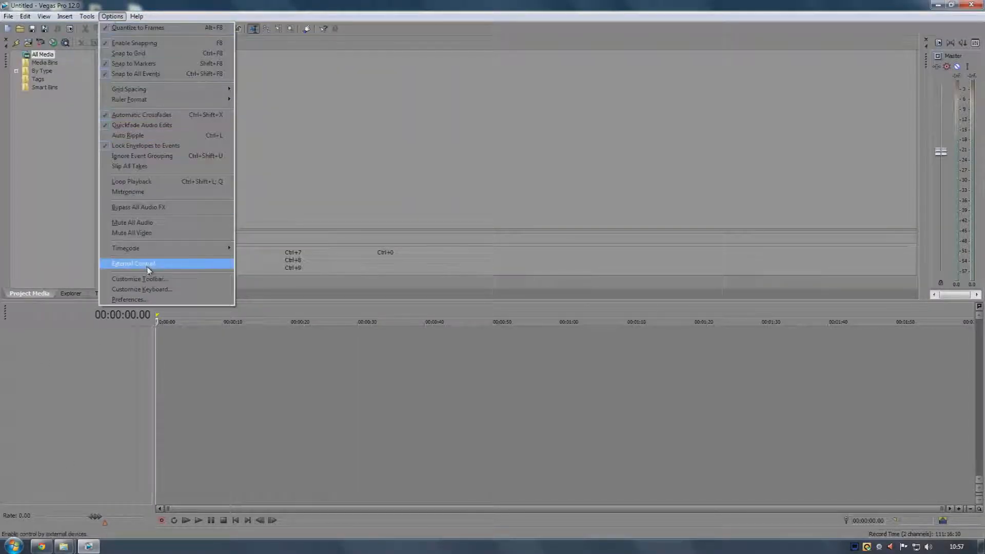
click(147, 298)
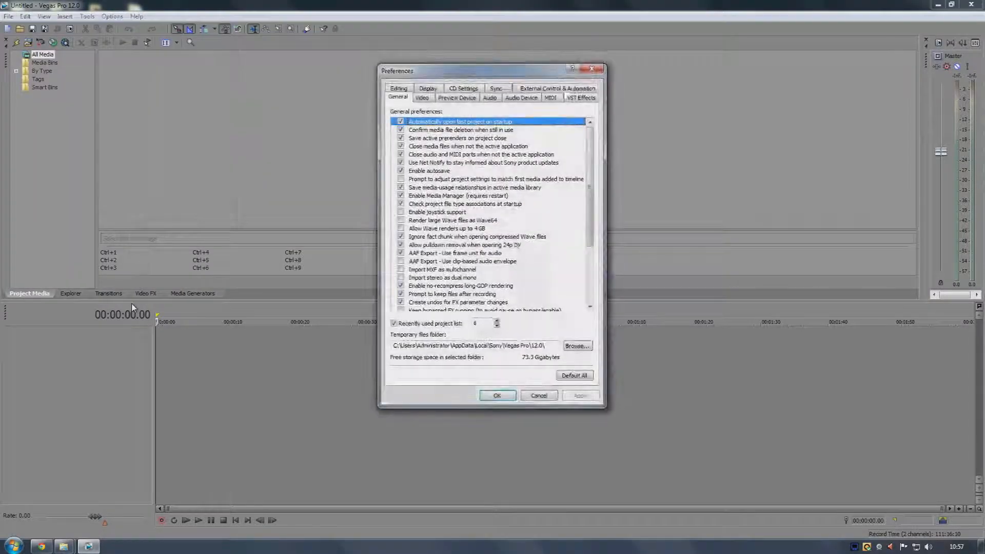
click(422, 97)
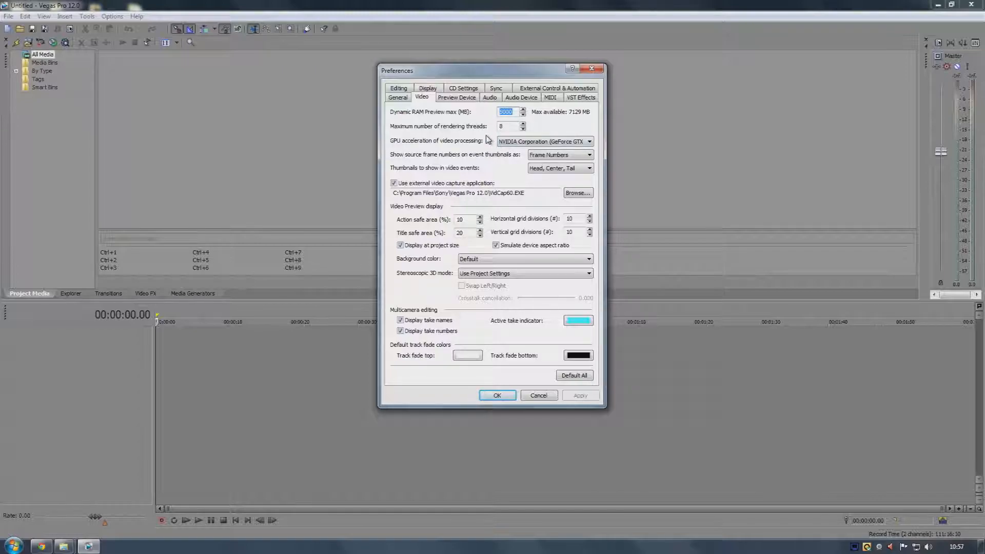
click(472, 99)
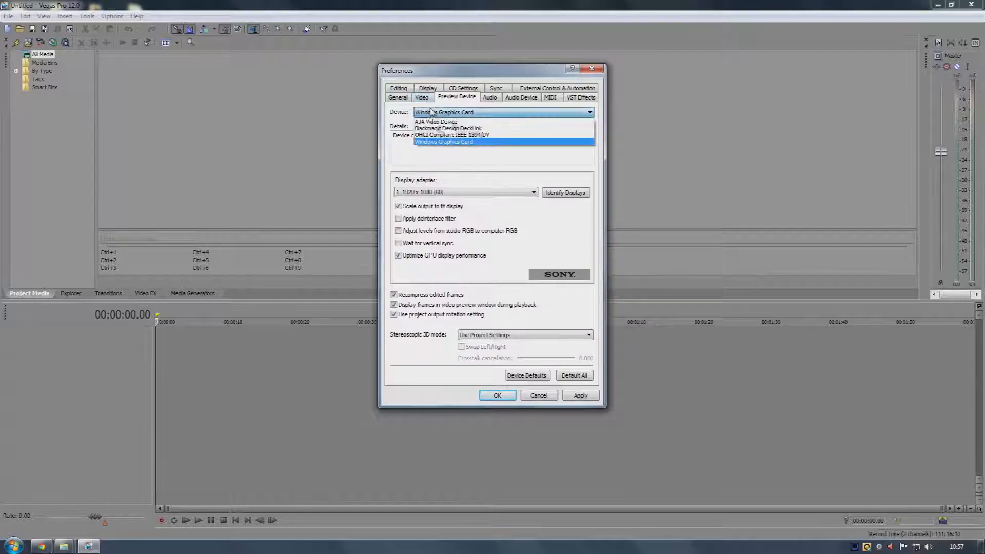
click(422, 98)
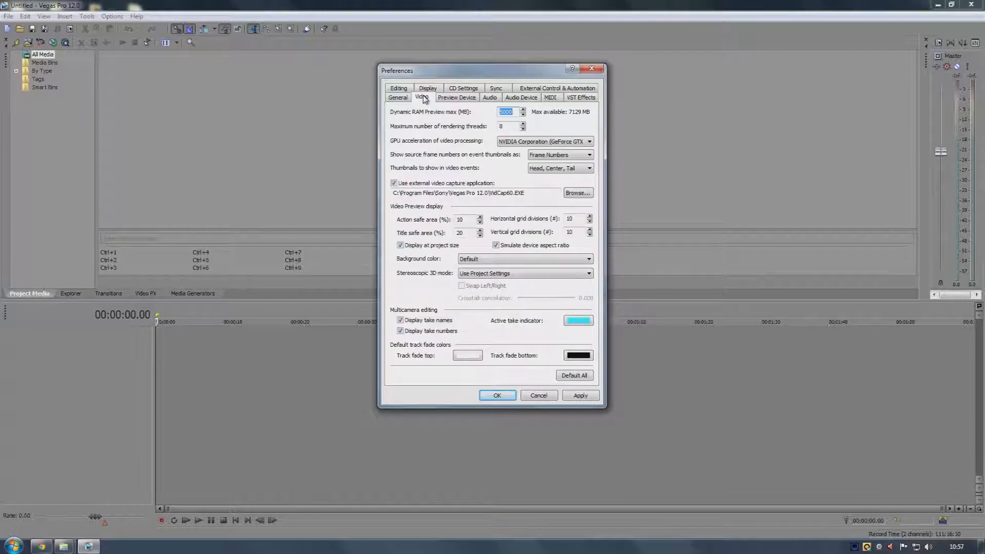
click(490, 97)
click(519, 98)
click(552, 98)
click(419, 98)
click(595, 67)
Add the Video 114 file from the ASMR folder onto the timeline
click(9, 16)
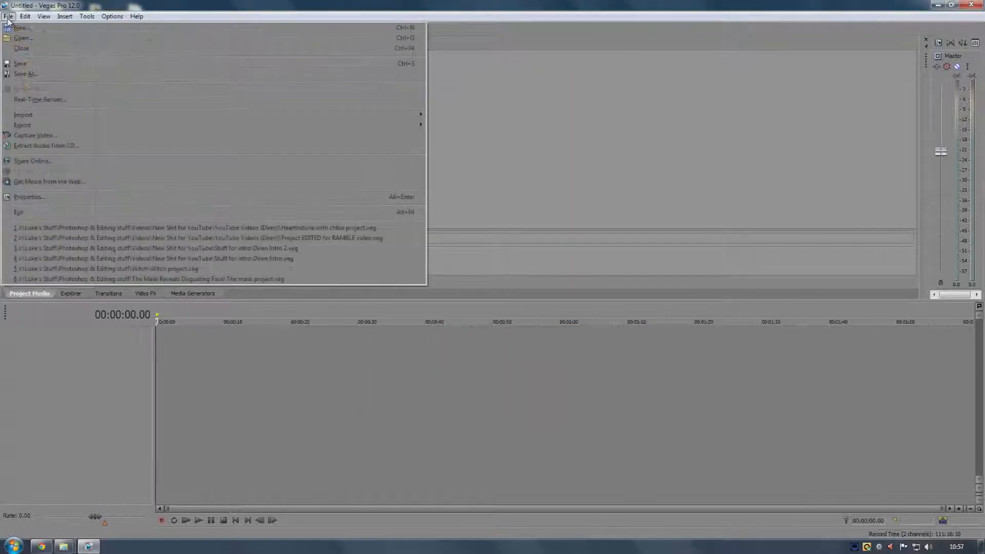
click(8, 16)
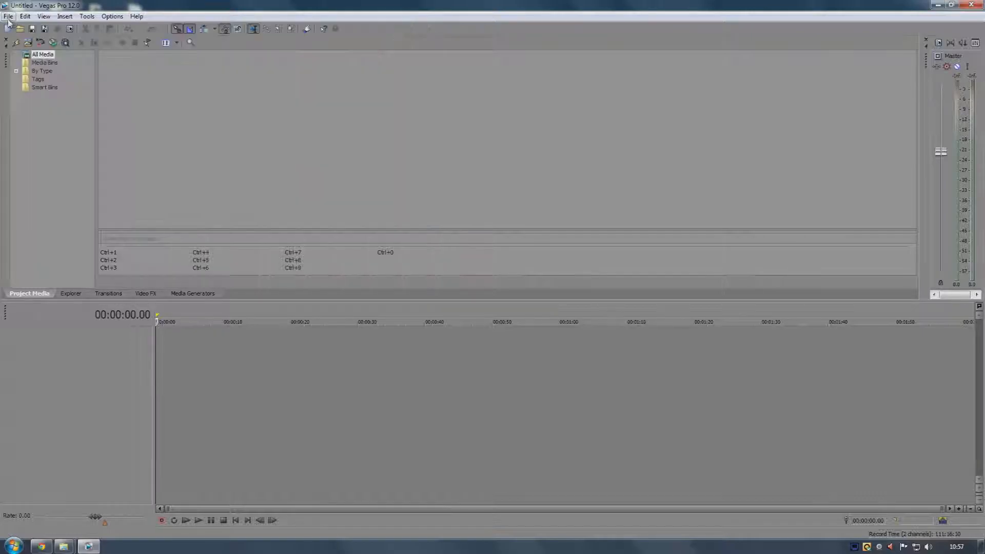
click(69, 545)
click(105, 511)
drag(326, 123, 484, 114)
click(515, 195)
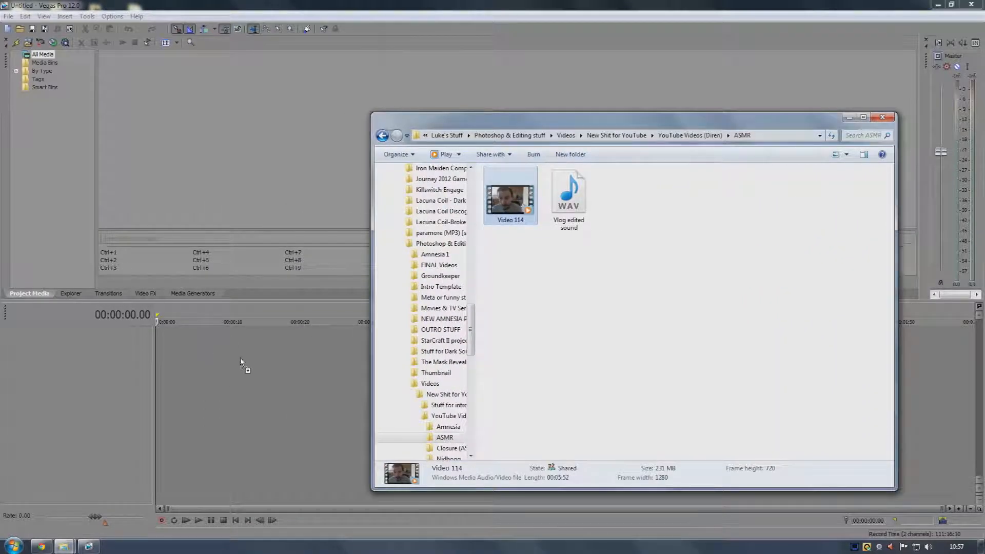
drag(177, 366, 162, 361)
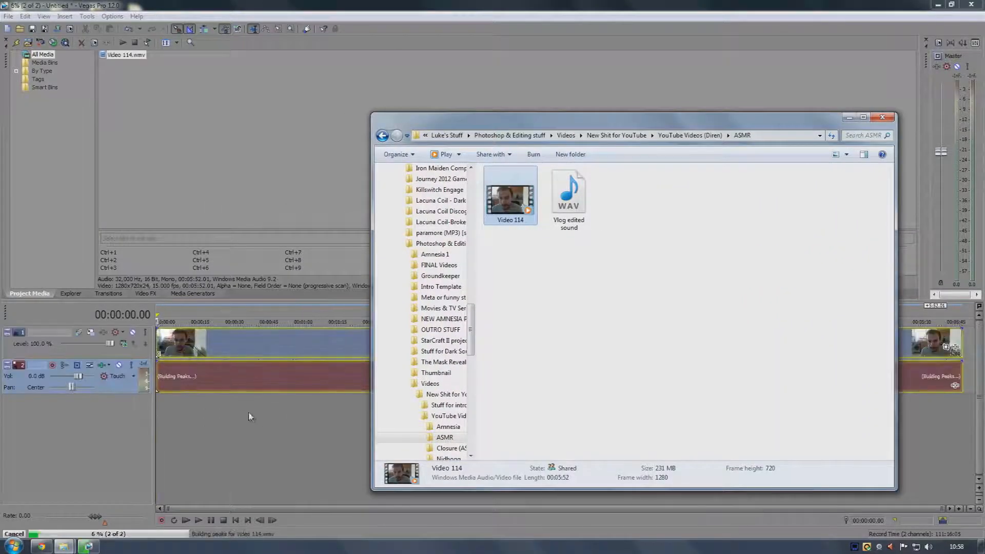
click(276, 450)
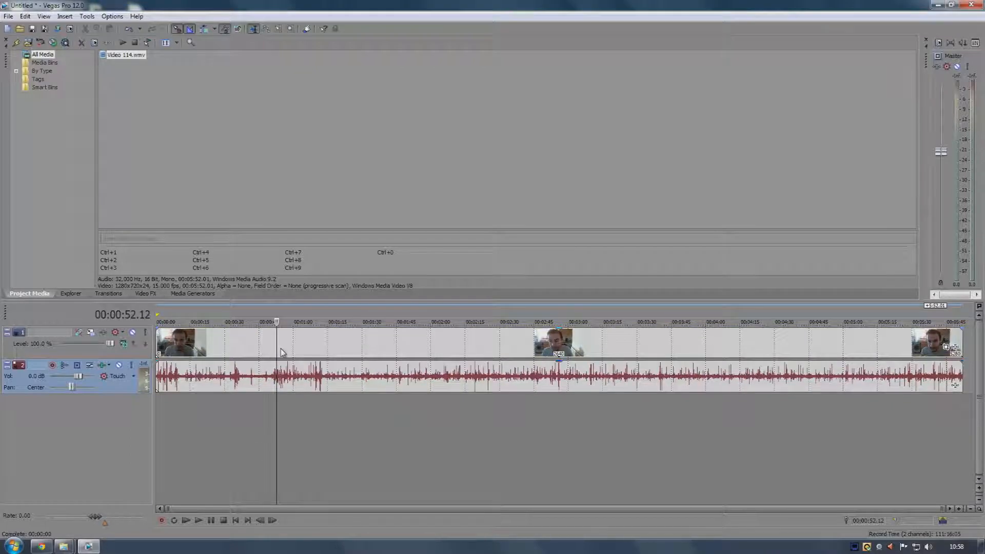
key(Home)
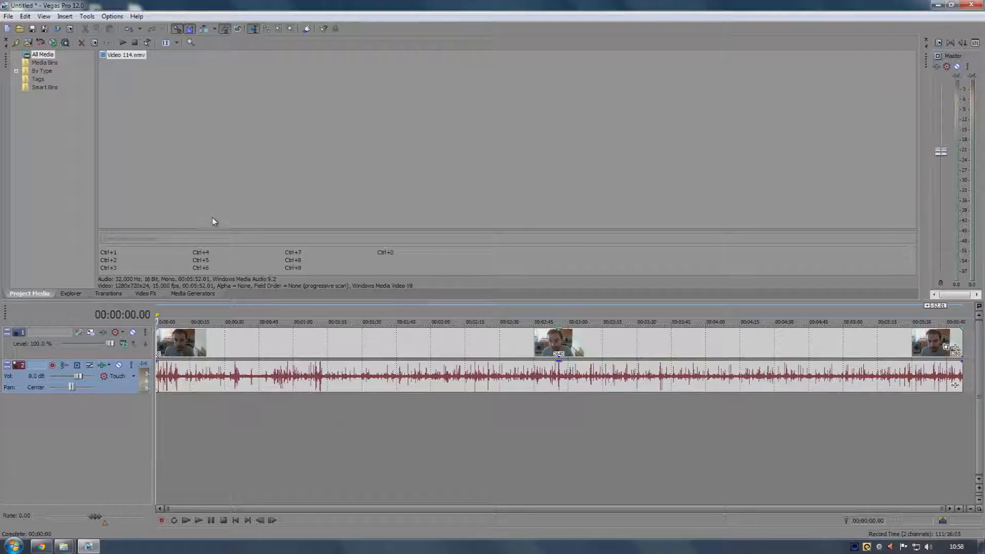
right_click(277, 143)
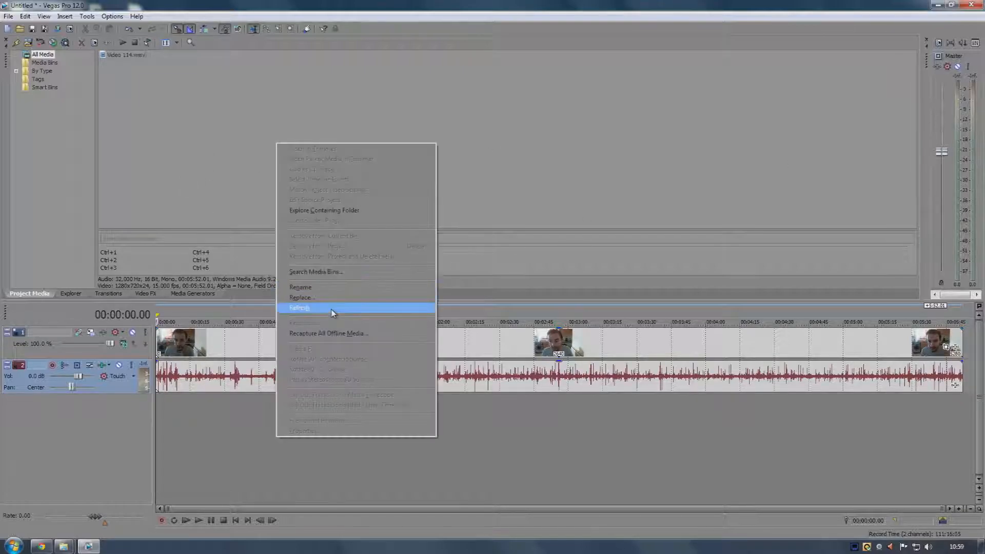
click(332, 308)
right_click(343, 185)
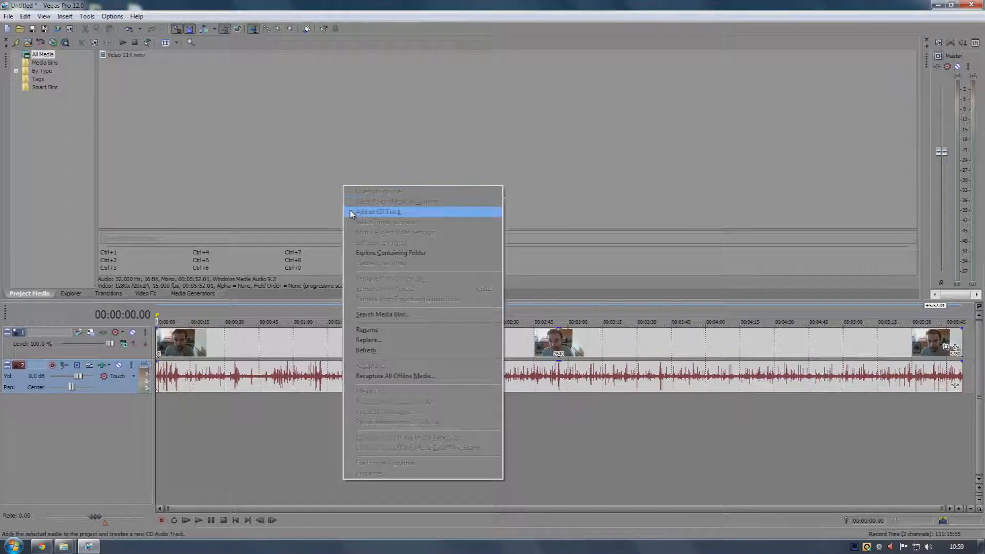
click(188, 101)
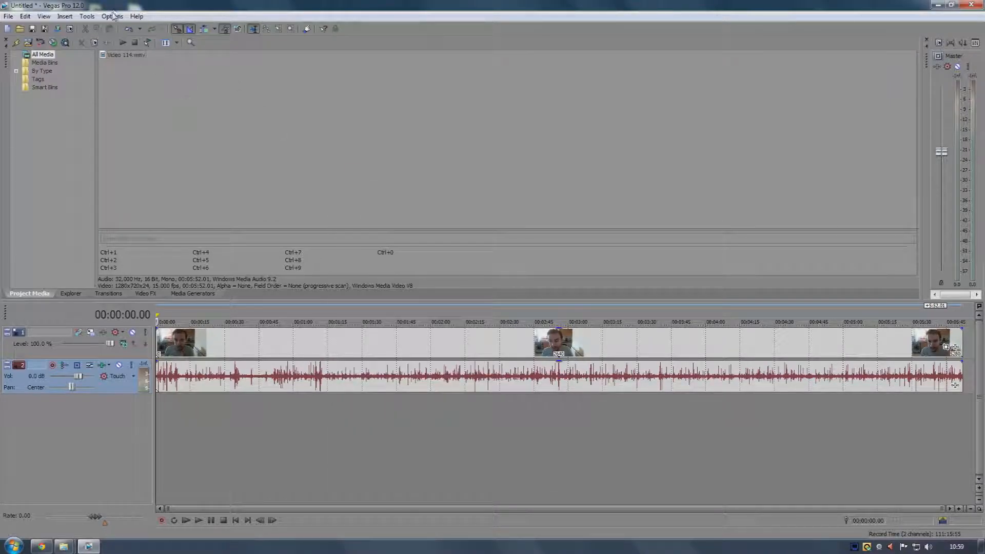
Apply the Default Layout window layout to show the trimmer and video preview
click(113, 16)
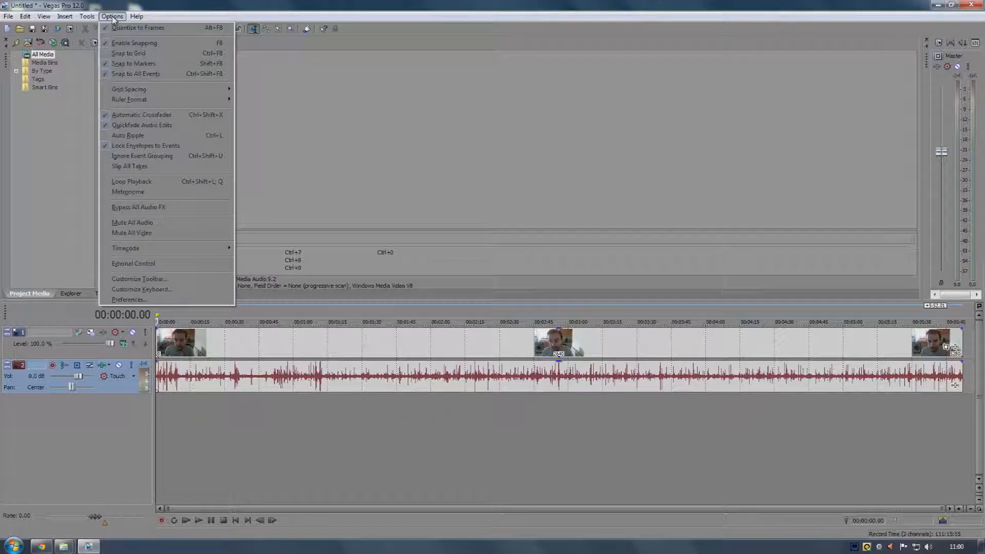
mouse_move(133, 18)
mouse_move(103, 19)
mouse_move(104, 47)
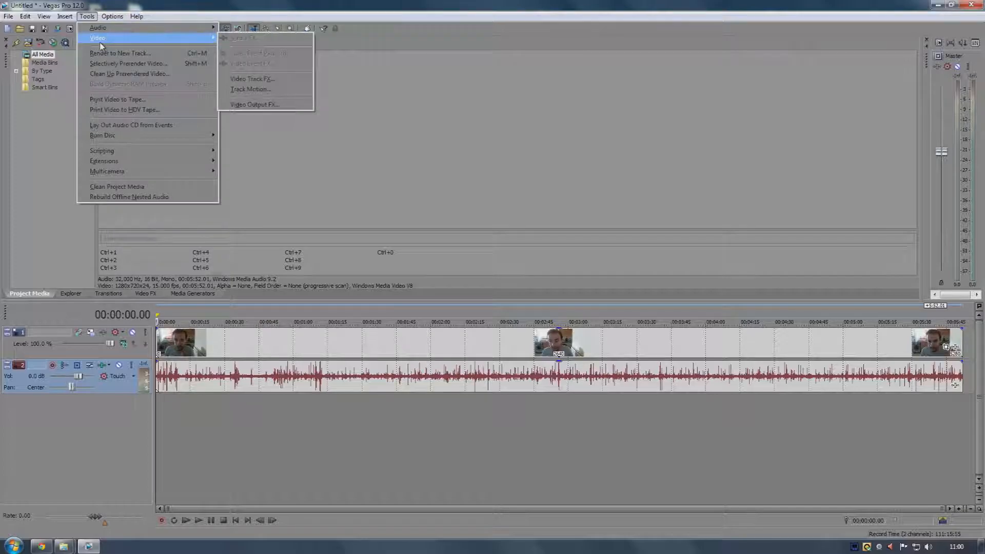
mouse_move(77, 38)
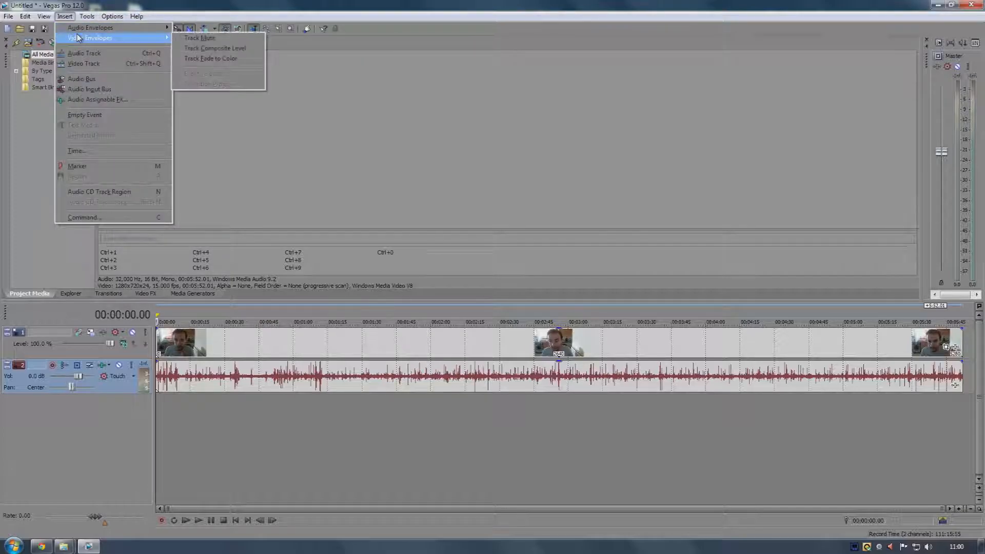
mouse_move(60, 53)
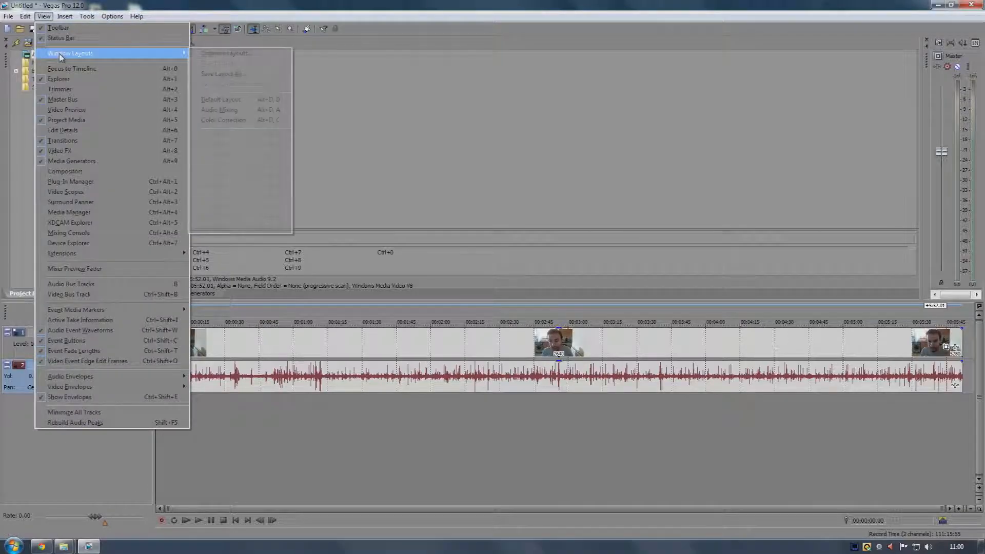
click(228, 99)
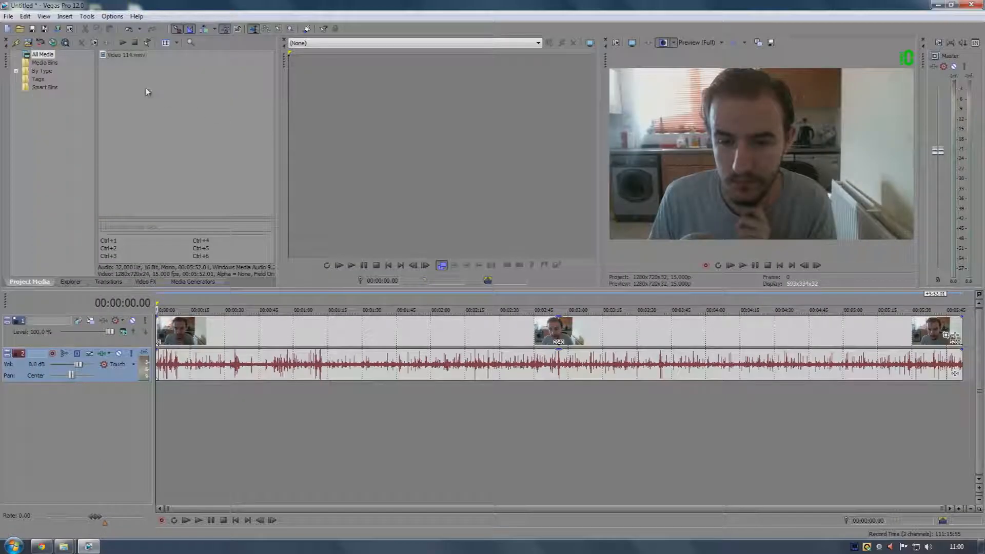
click(64, 17)
mouse_move(44, 16)
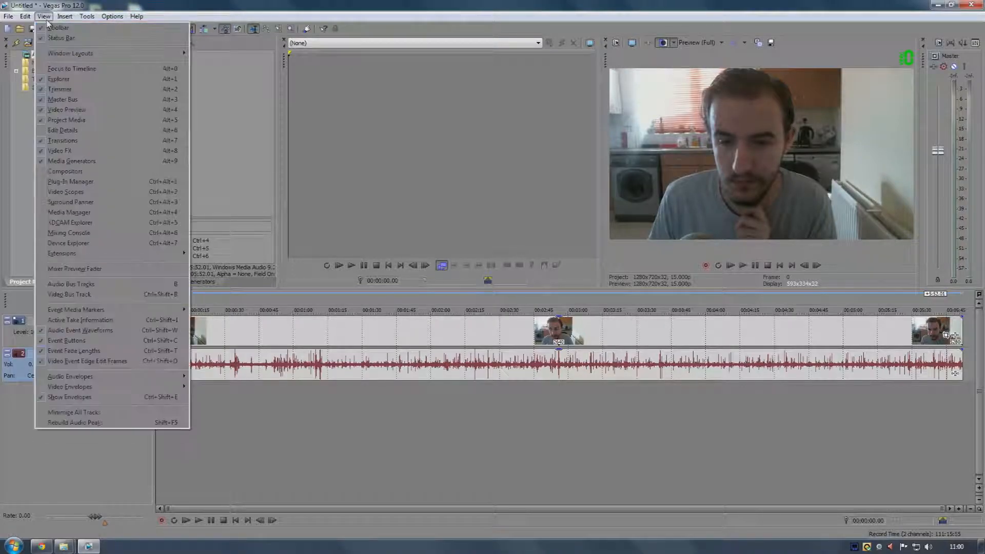
mouse_move(55, 54)
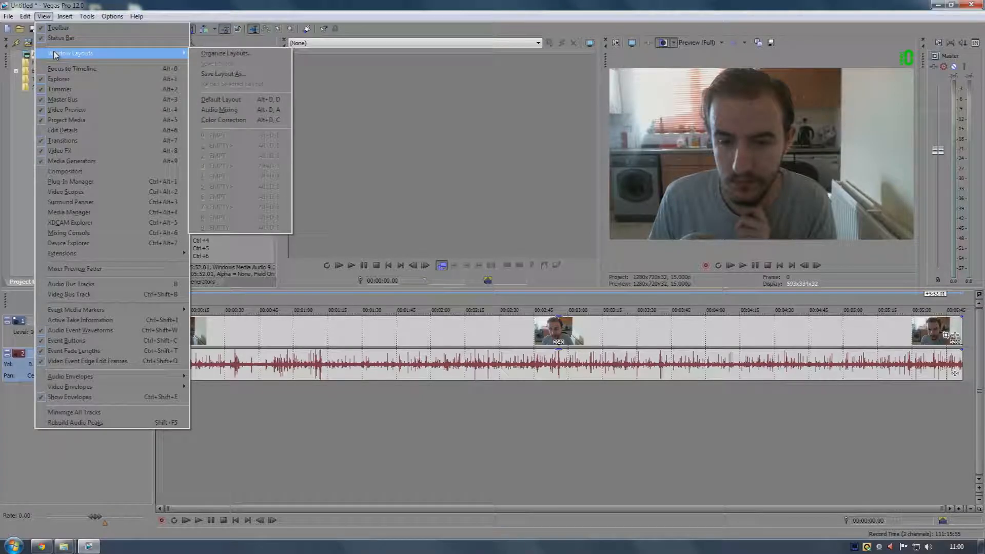
click(403, 134)
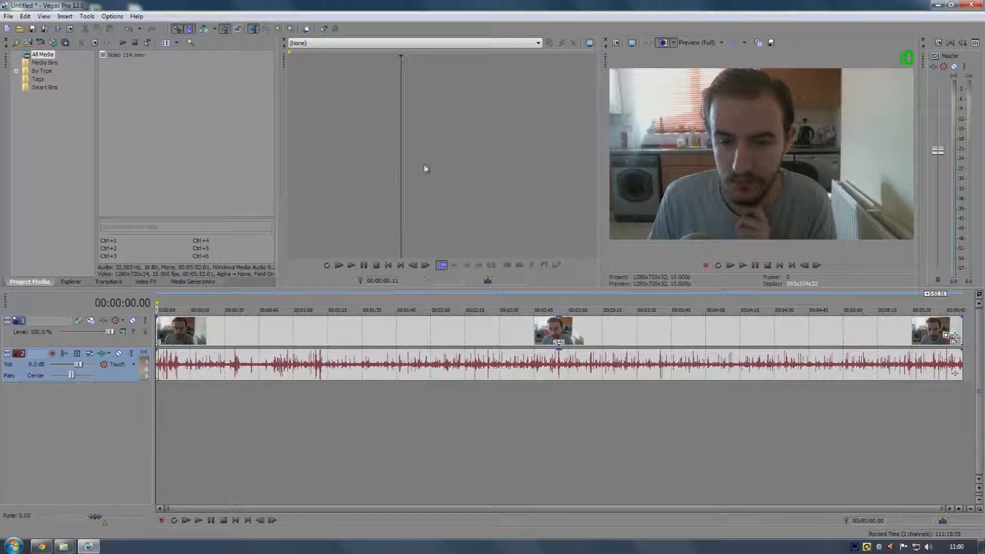
click(280, 334)
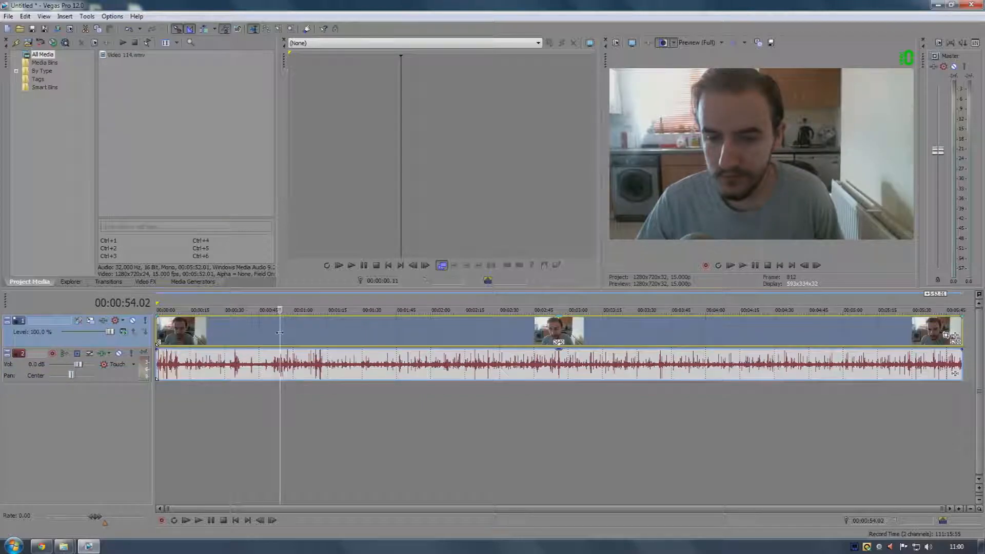
key(Home)
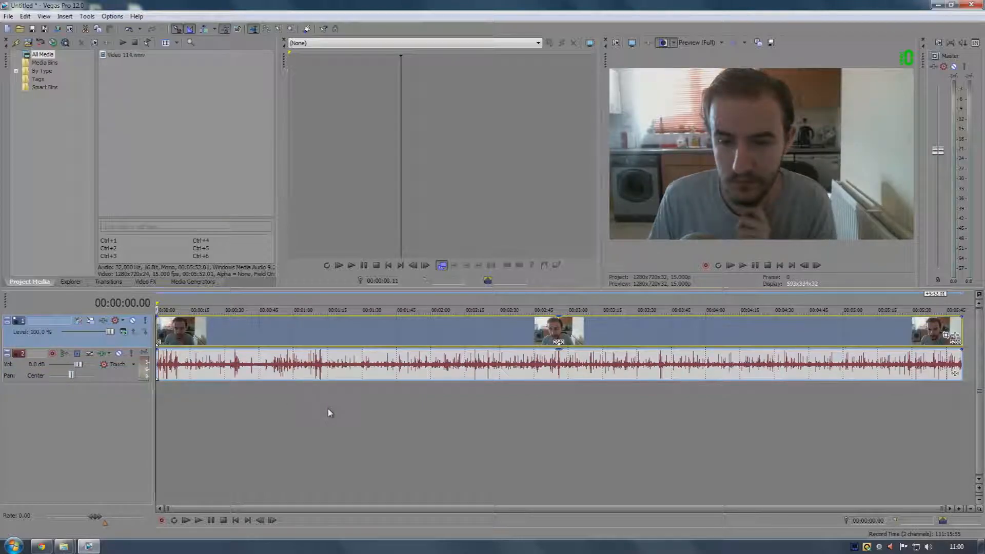
click(605, 40)
click(63, 16)
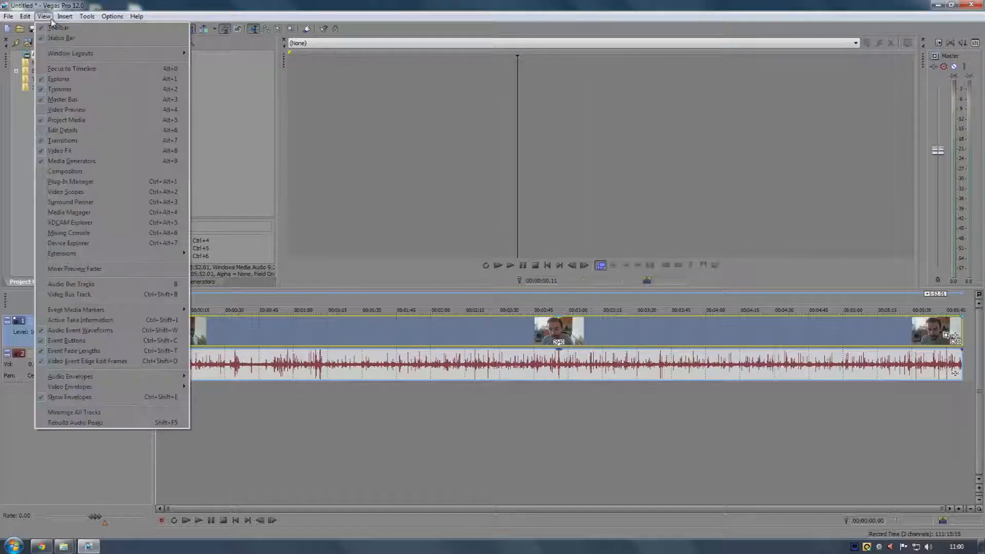
click(51, 19)
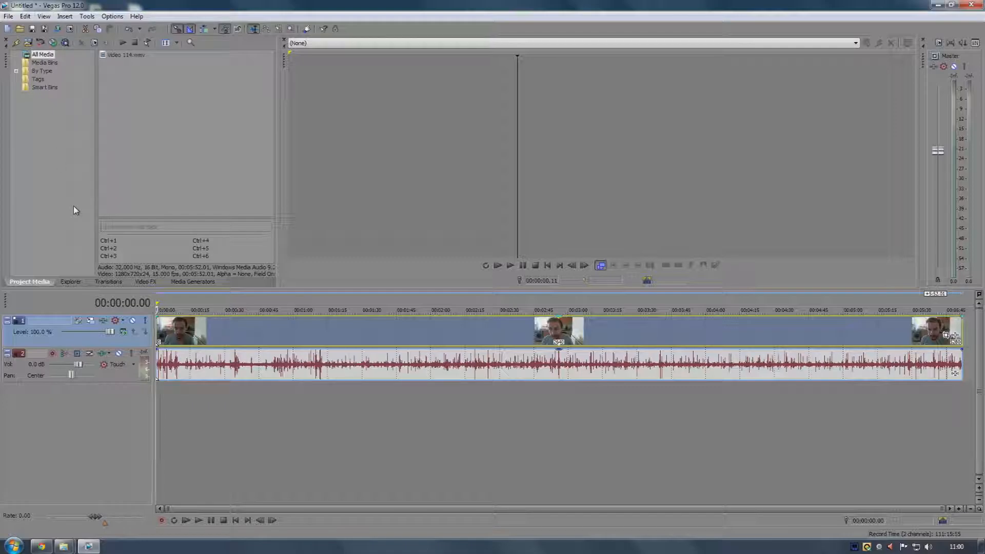
click(61, 16)
mouse_move(43, 16)
mouse_move(58, 54)
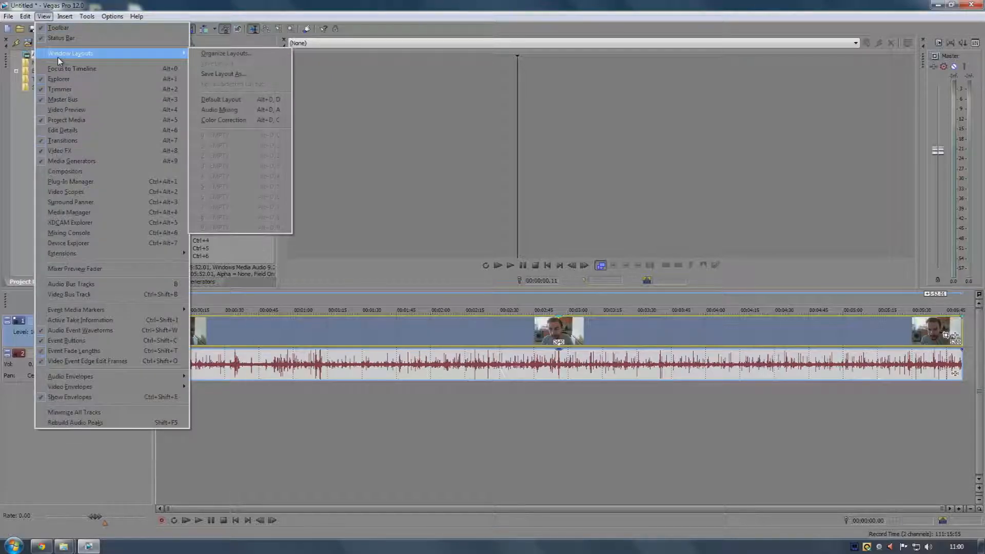
click(220, 99)
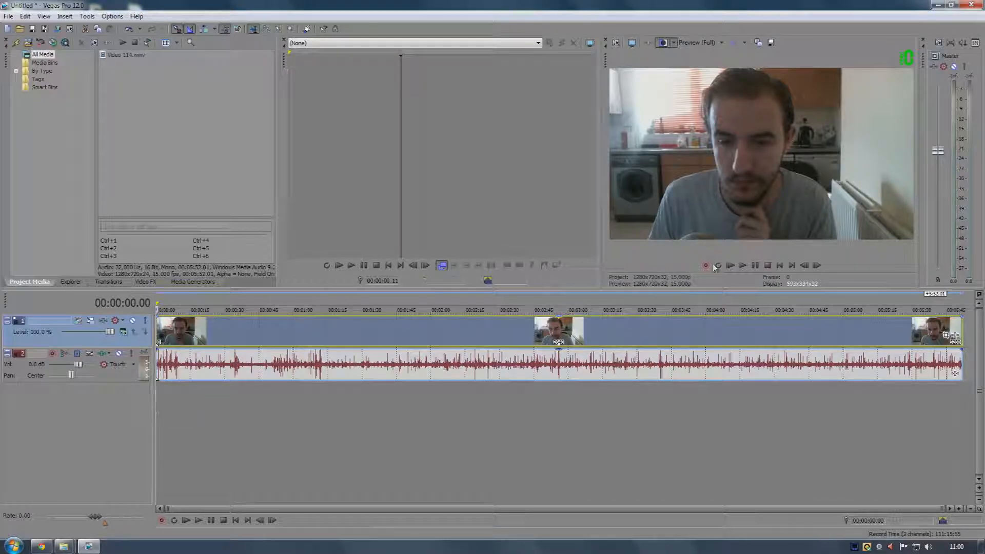
Play the project in the video preview and stop playback
click(743, 265)
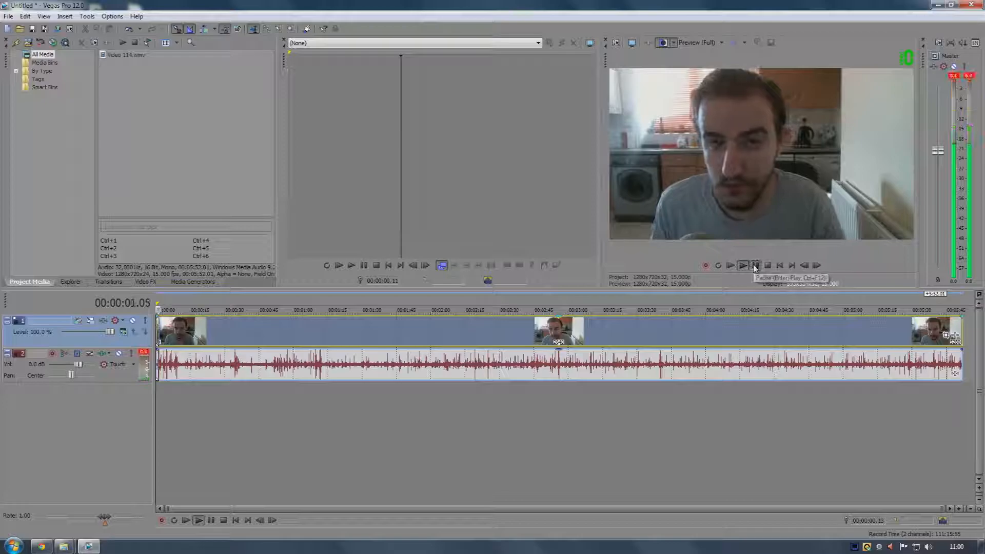
click(755, 265)
drag(160, 397, 140, 400)
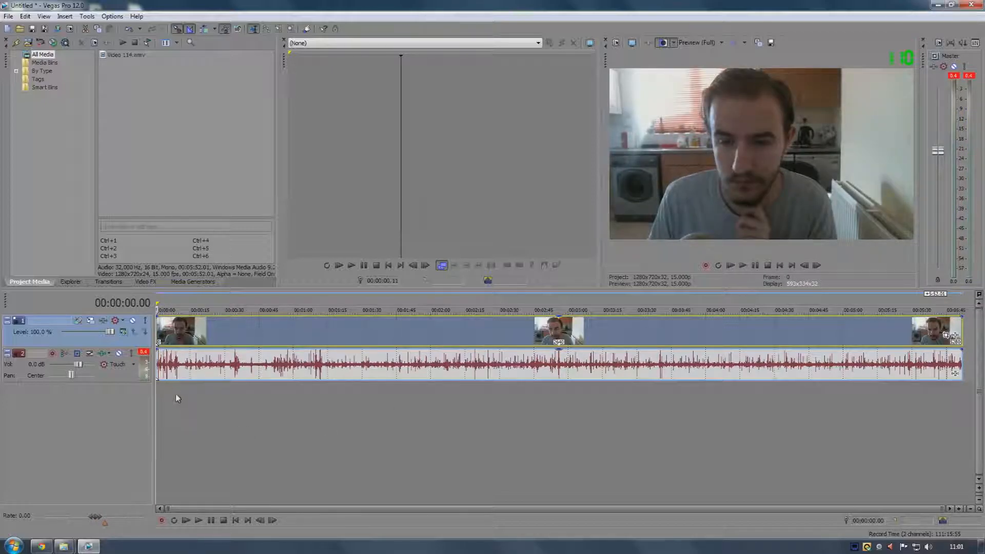
click(74, 546)
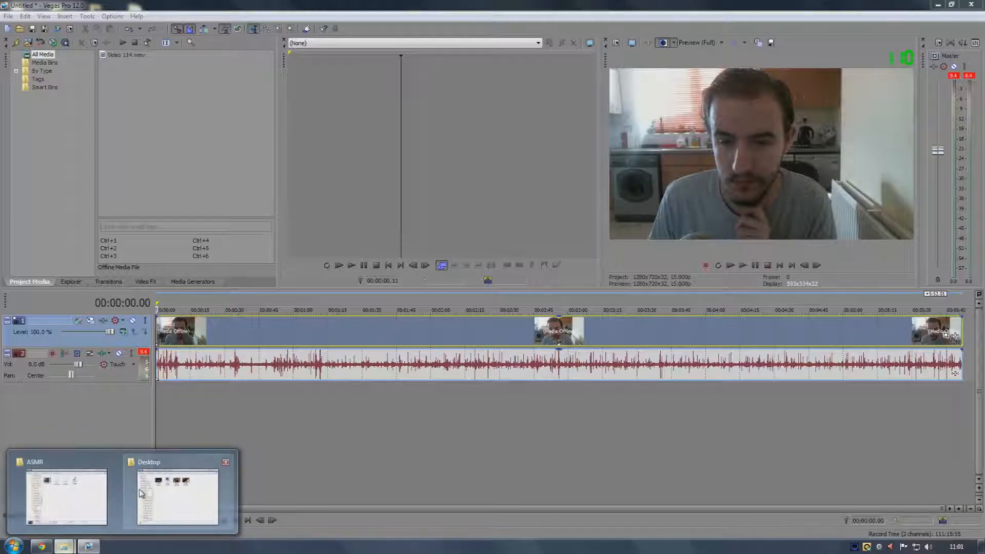
click(178, 497)
click(388, 229)
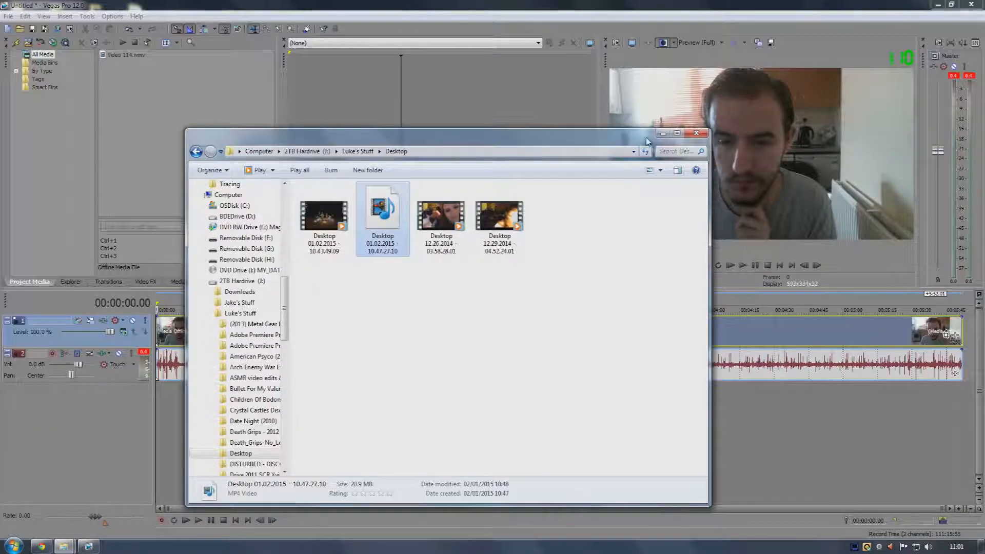
click(664, 134)
Add the Vlog edited sound WAV from the ASMR folder to the timeline as a new audio track aligned at the start
mouse_move(63, 546)
click(70, 512)
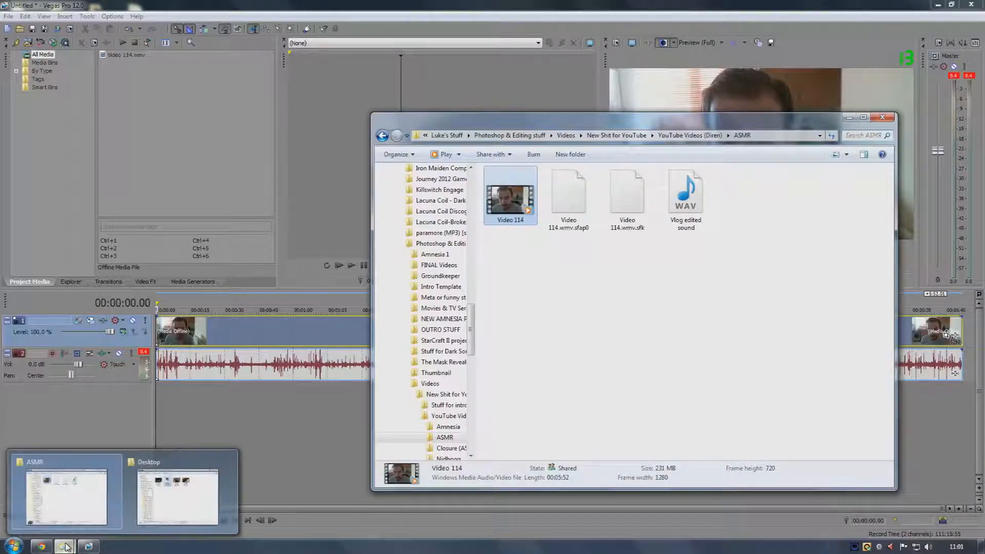
click(548, 312)
drag(686, 200, 220, 407)
drag(159, 408, 160, 409)
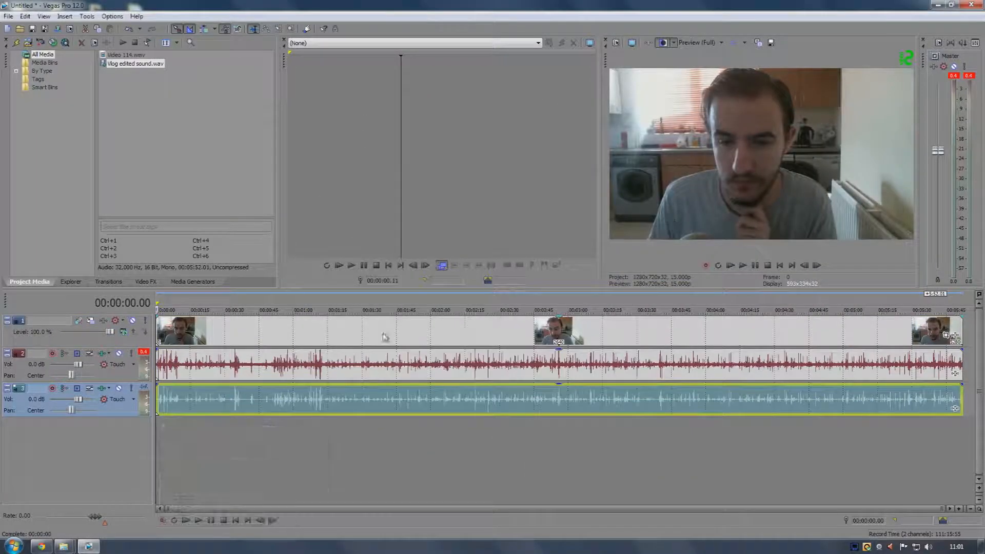
mouse_move(238, 391)
mouse_down()
mouse_move(248, 395)
mouse_move(218, 396)
mouse_up()
click(962, 368)
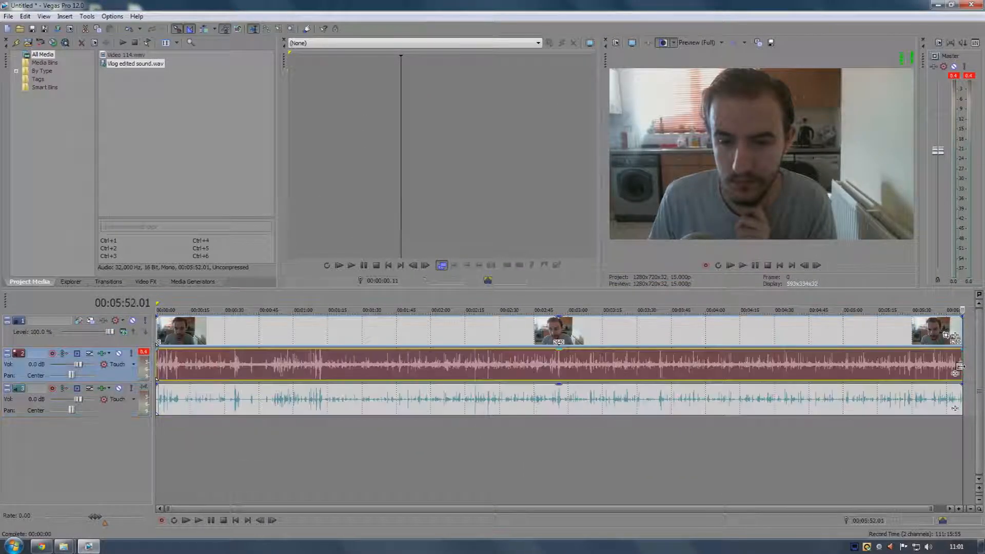
Zoom in and out along the timeline to compare where the video, camera audio and cleaned audio events start and end
scroll(887, 395, up, 12)
scroll(578, 395, up, 6)
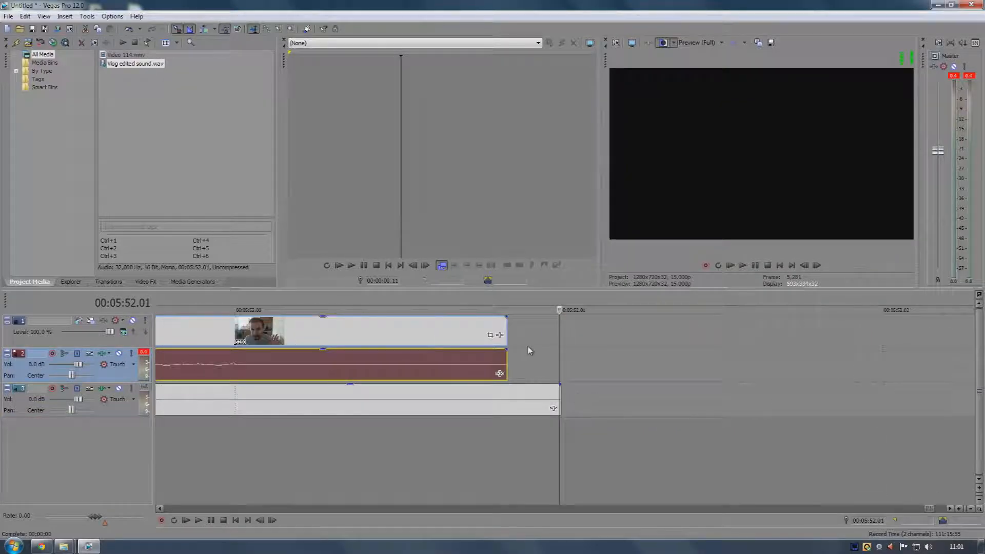
click(524, 399)
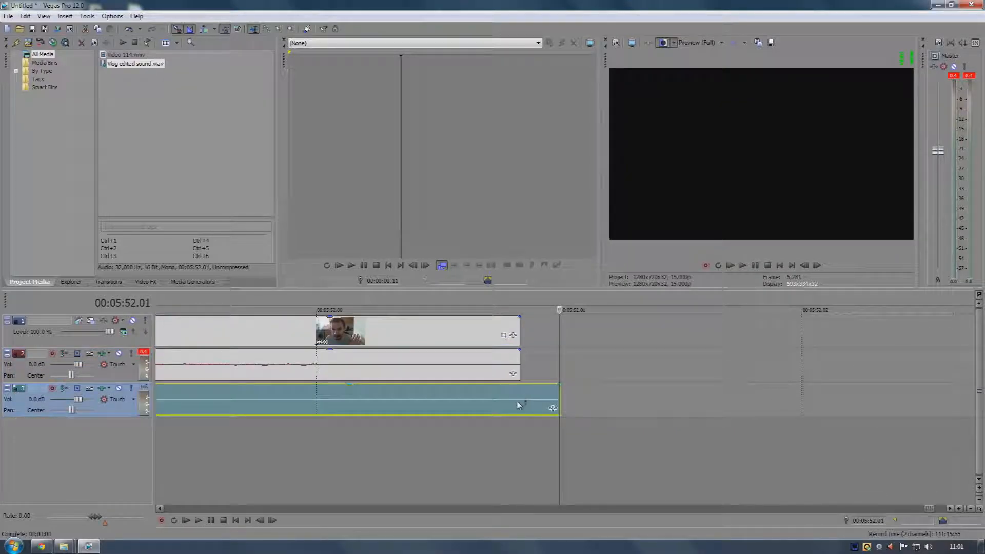
scroll(518, 405, down, 15)
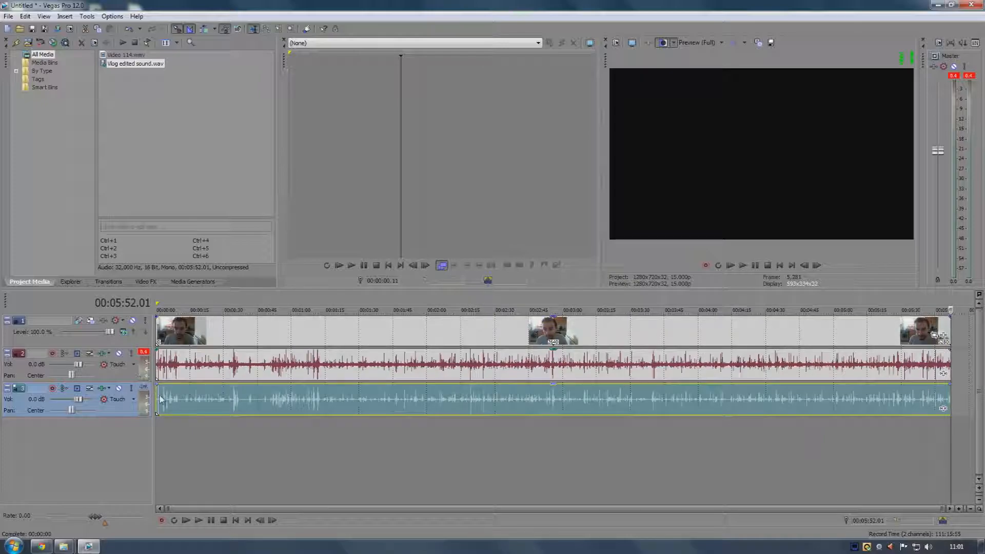
click(160, 400)
scroll(161, 400, up, 8)
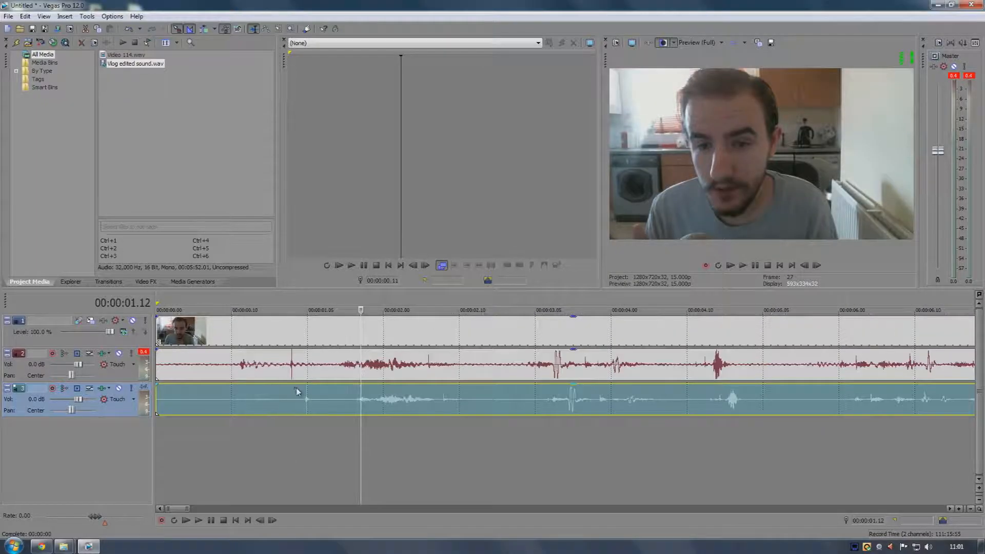
scroll(365, 402, down, 8)
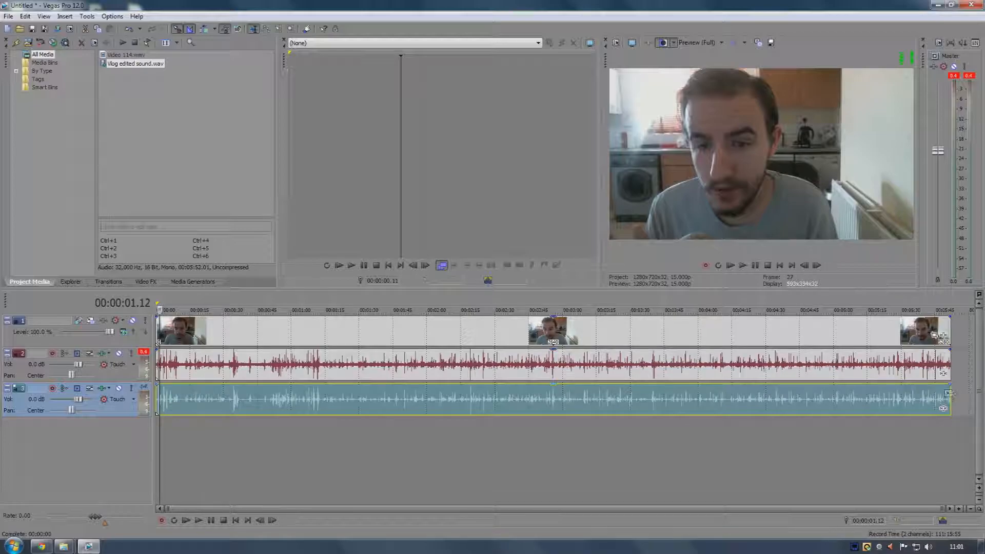
click(950, 394)
scroll(782, 398, up, 8)
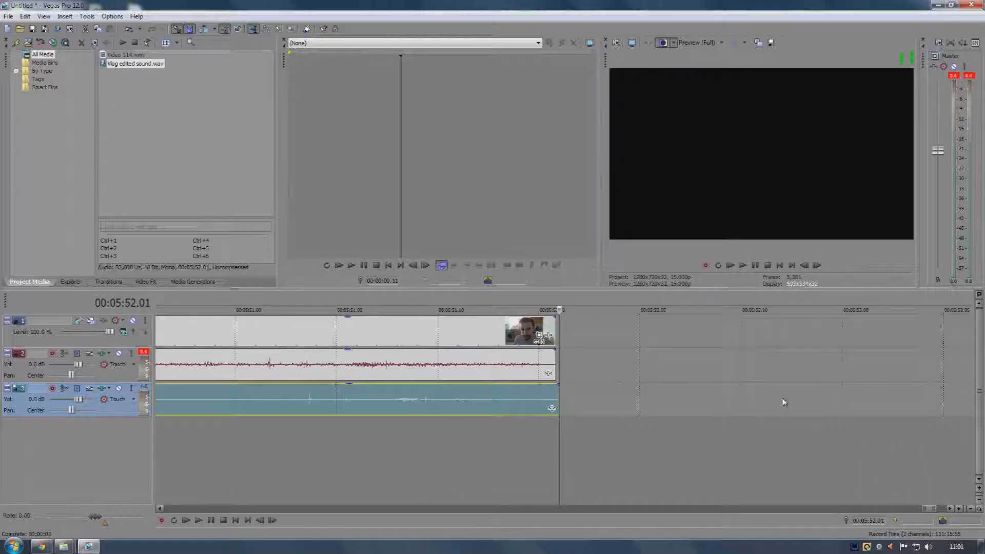
click(516, 364)
click(530, 383)
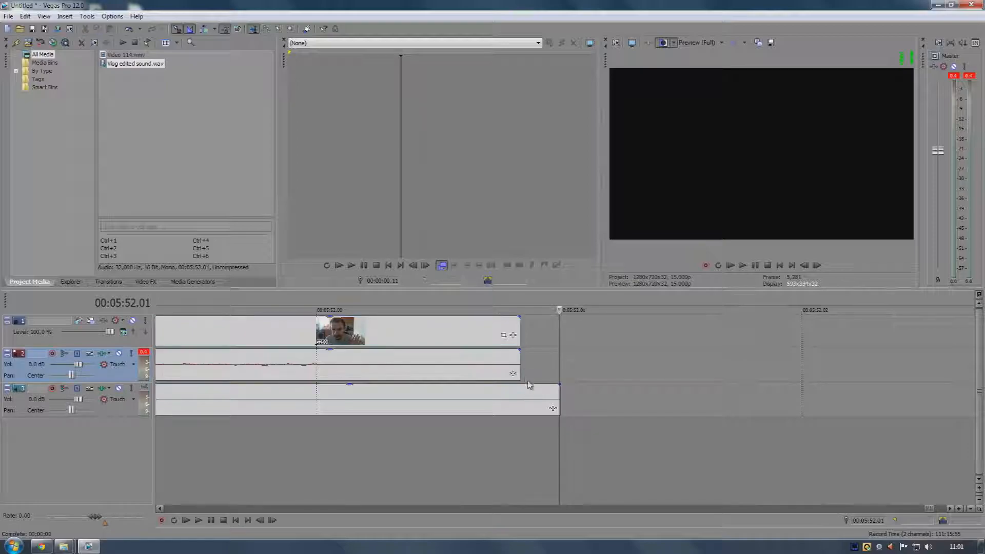
click(518, 365)
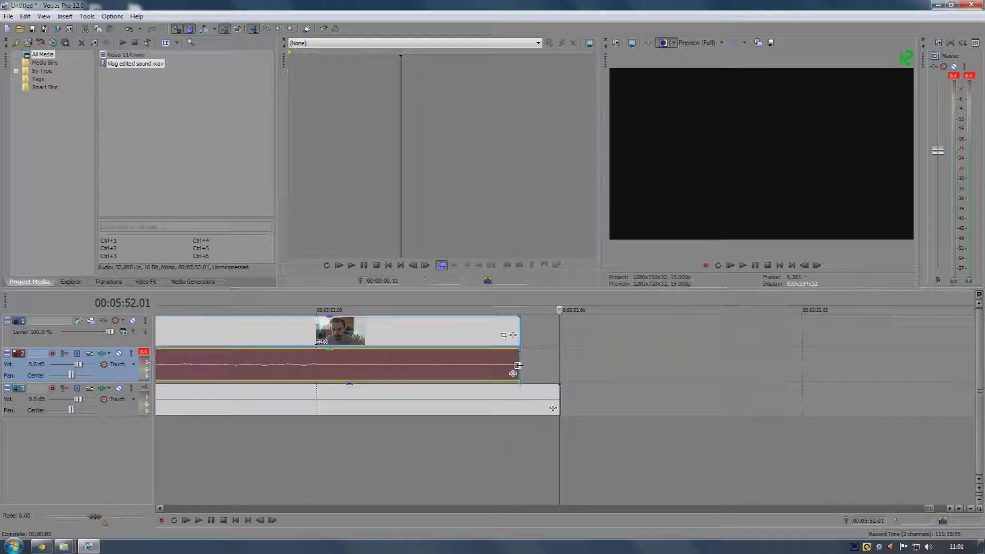
click(548, 358)
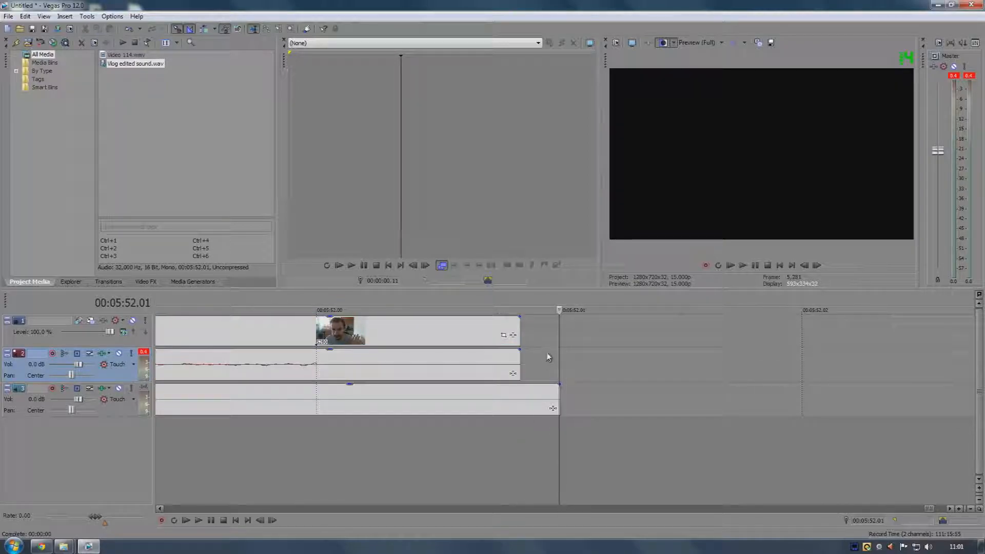
click(425, 344)
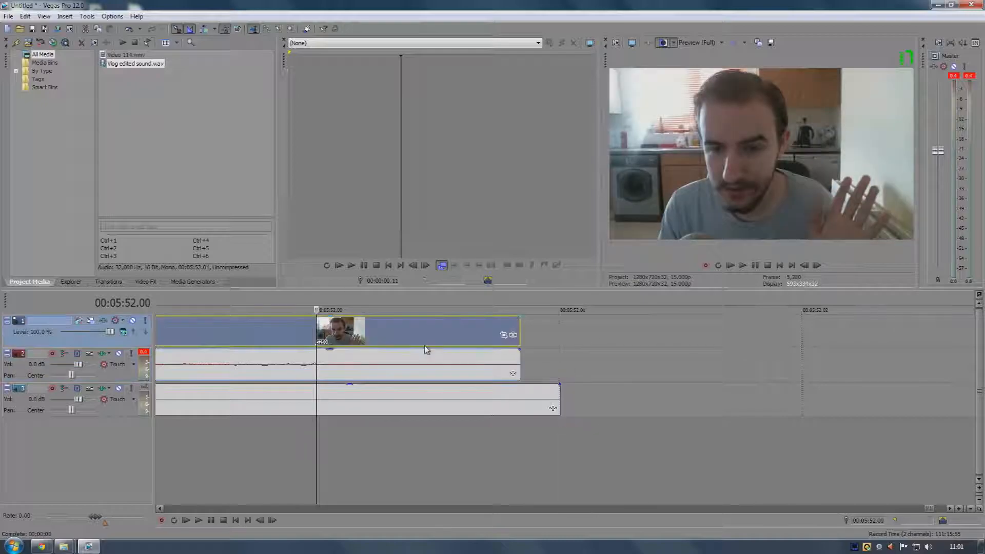
click(595, 373)
click(269, 321)
Close Vegas Pro without keeping the project and relaunch it from the desktop
click(972, 5)
click(503, 221)
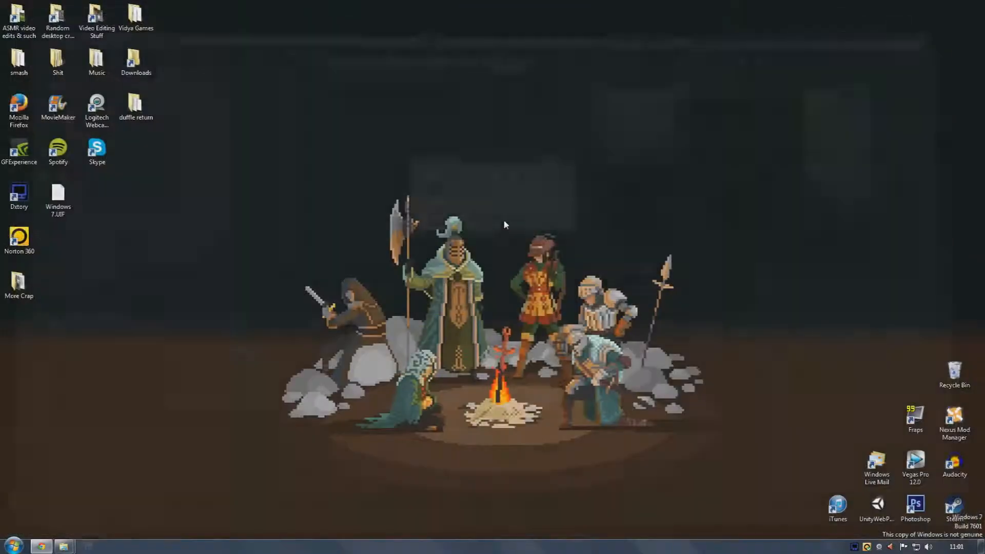
double_click(916, 464)
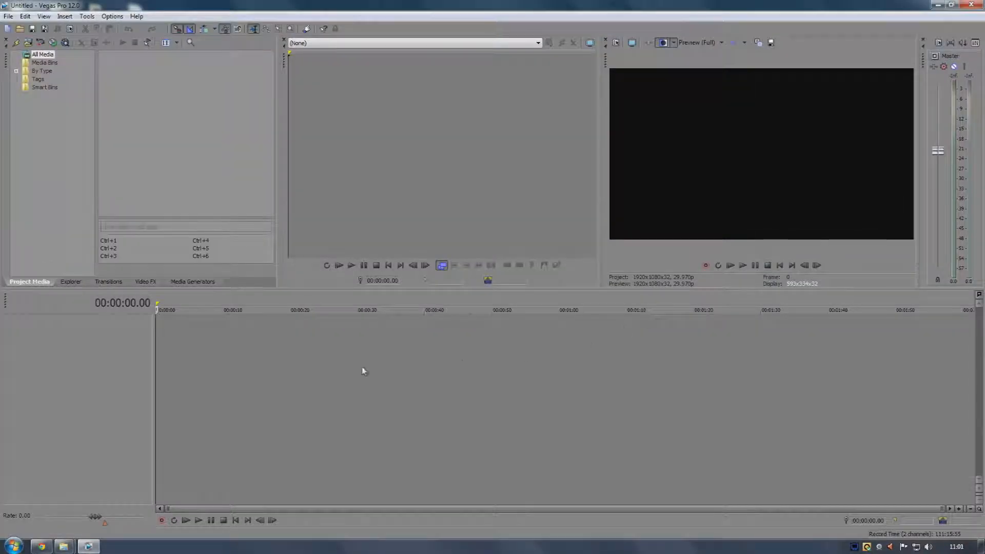
Add Video 114 and the Vlog edited sound WAV from the ASMR folder onto the timeline, aligned at the start
click(67, 491)
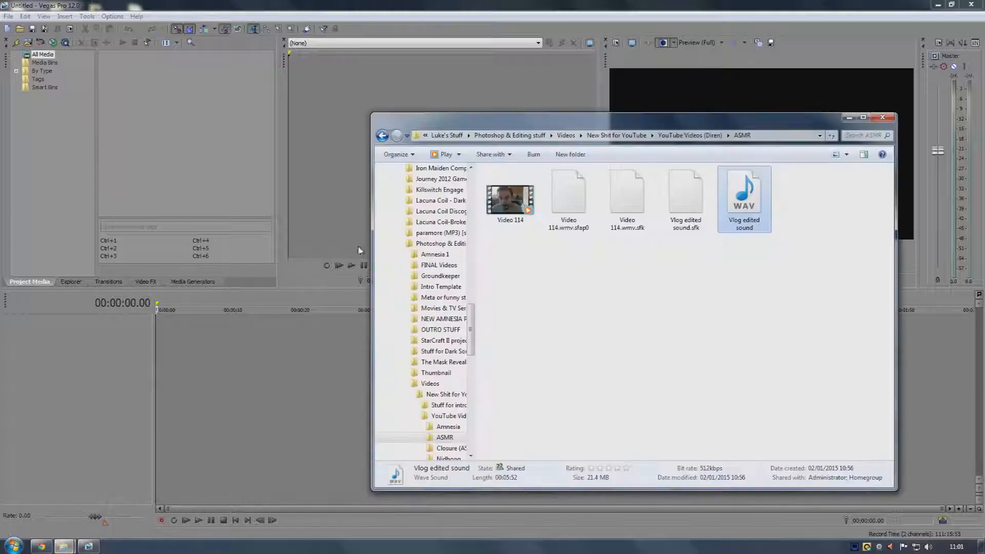
drag(495, 208, 229, 353)
drag(157, 353, 158, 353)
drag(743, 204, 160, 418)
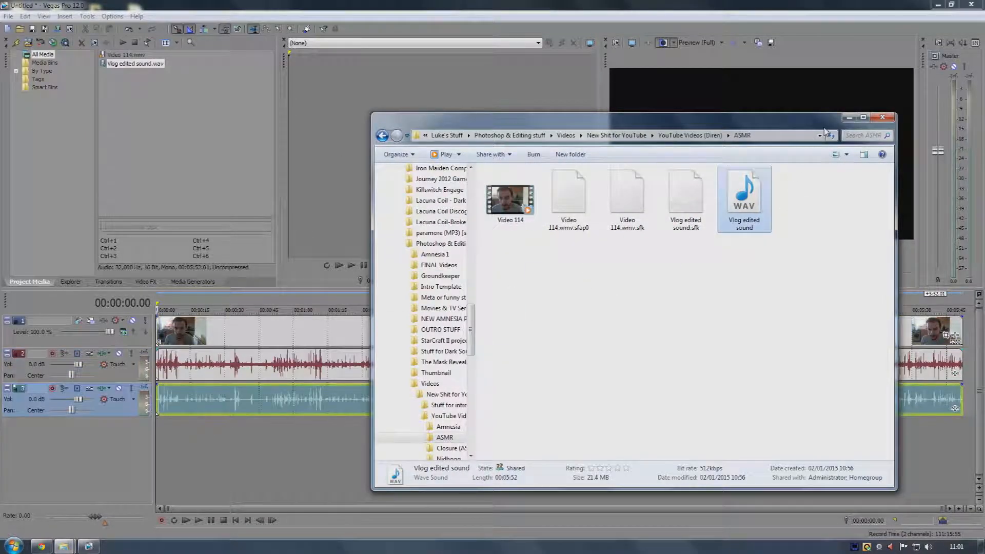
Zoom into the end of the timeline to examine where each event finishes
click(926, 372)
scroll(925, 372, up, 6)
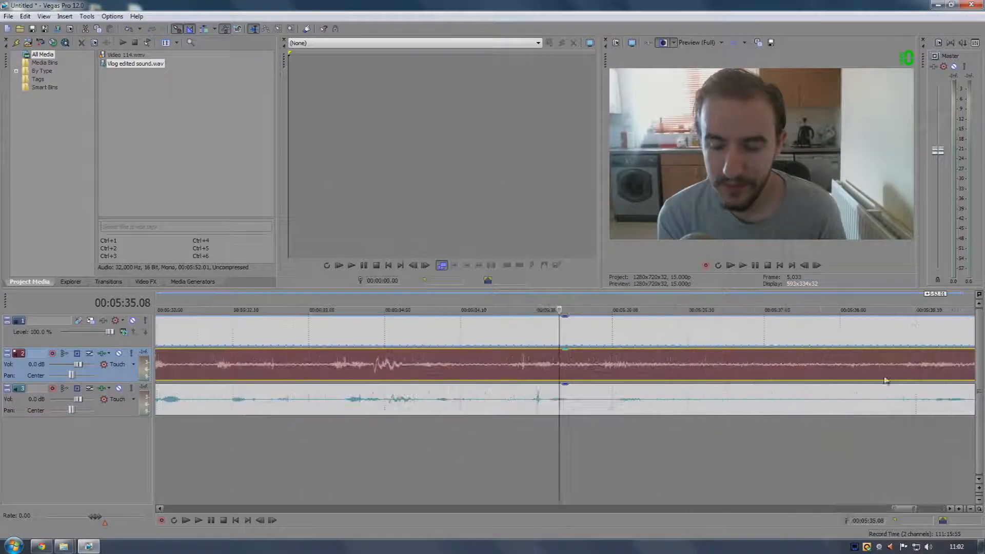
click(963, 363)
scroll(888, 366, up, 10)
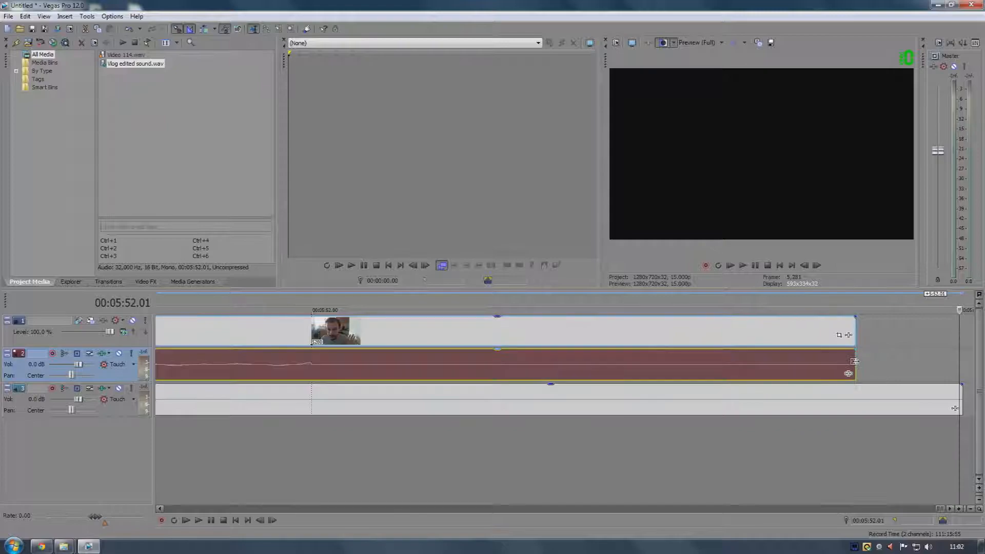
click(956, 353)
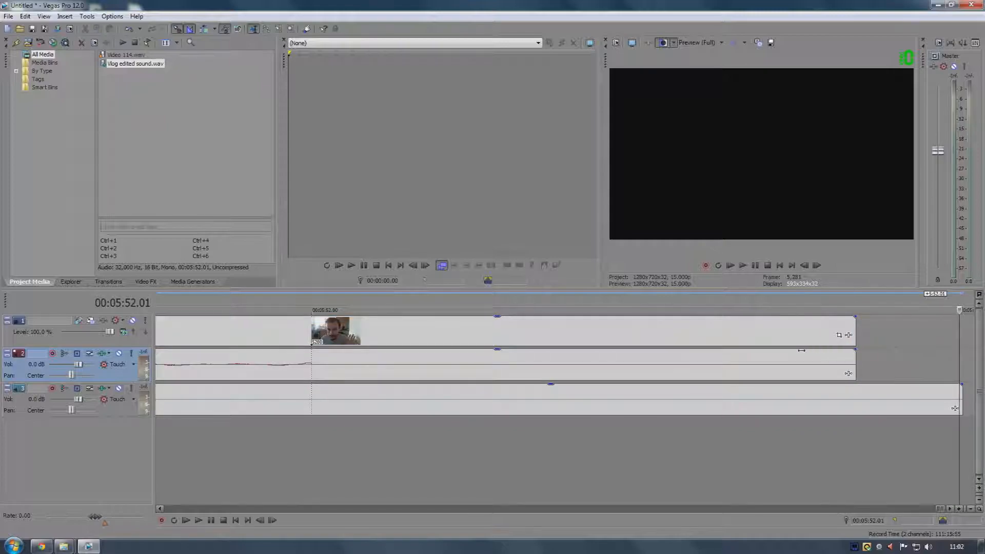
key(Left)
scroll(497, 356, down, 2)
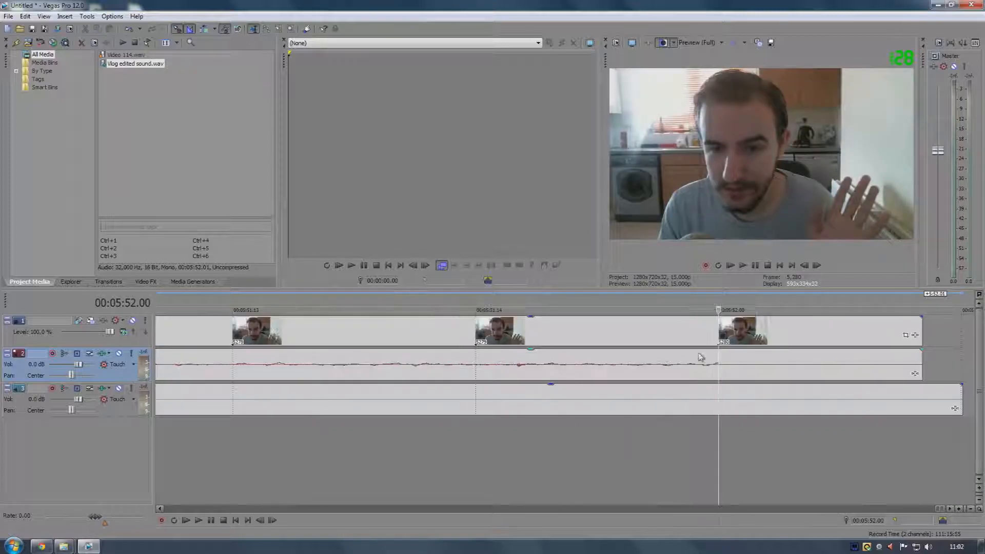
click(922, 336)
scroll(924, 334, down, 2)
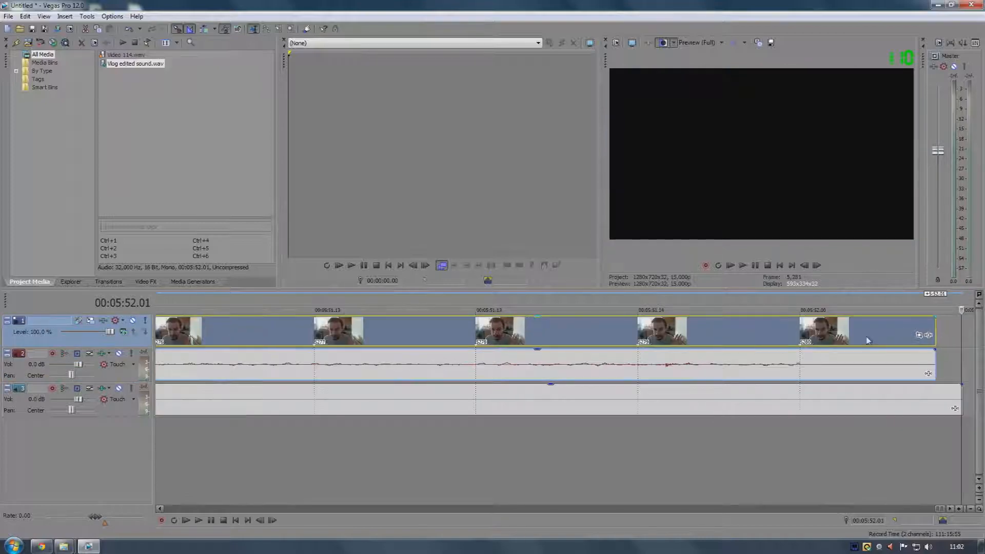
drag(956, 328, 841, 331)
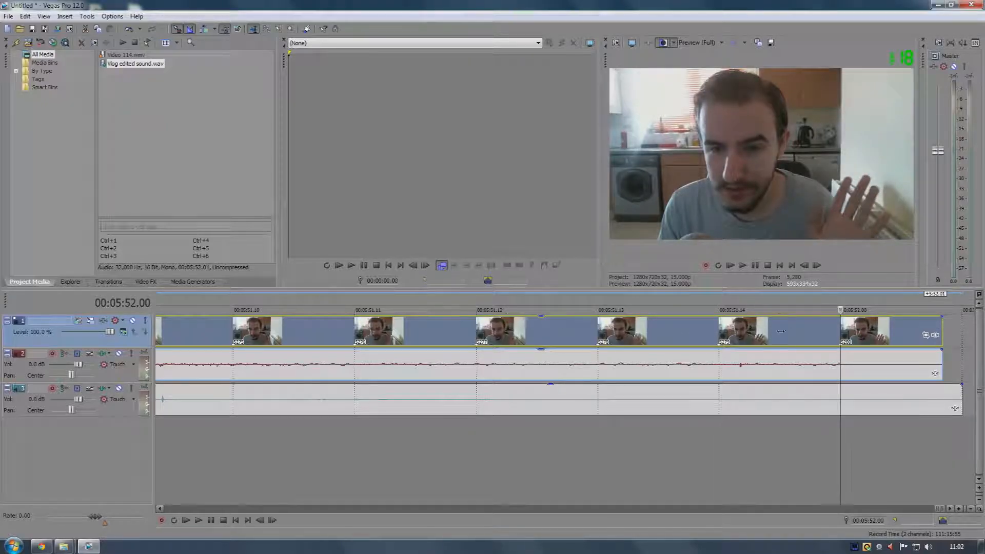
click(720, 331)
scroll(743, 331, down, 3)
scroll(744, 331, down, 2)
Trim the camera audio event's end at the cursor and delete the leftover piece
click(960, 396)
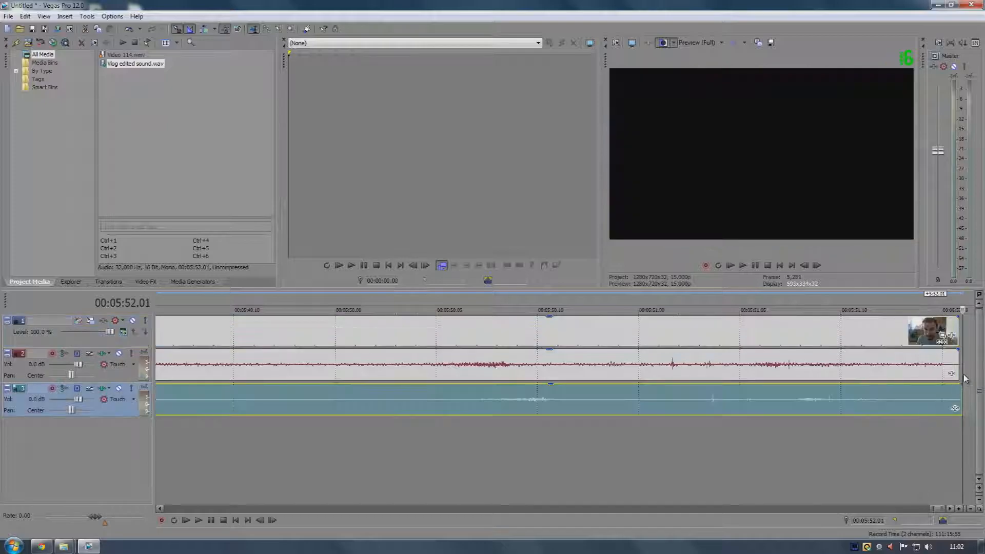
click(956, 371)
click(949, 371)
click(956, 372)
click(950, 371)
right_click(944, 357)
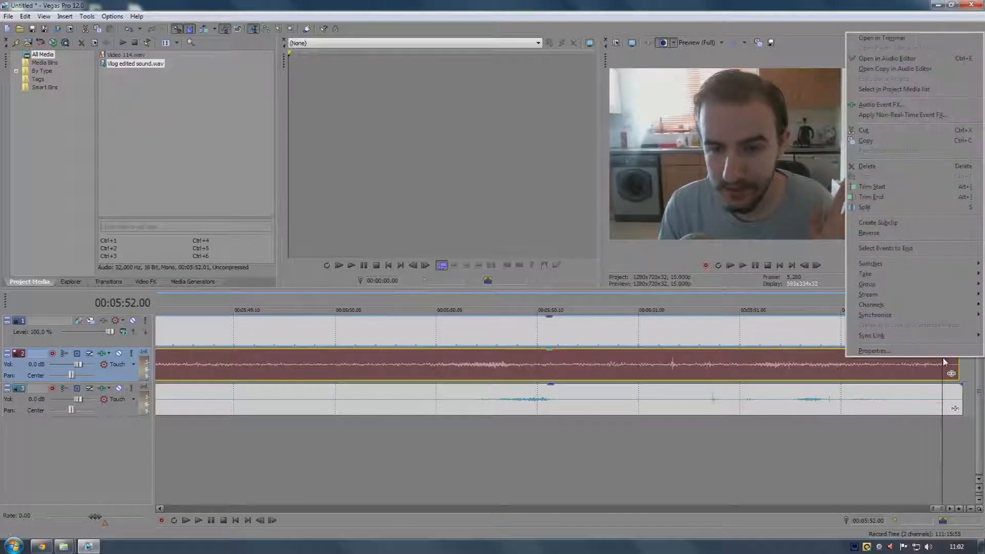
click(894, 200)
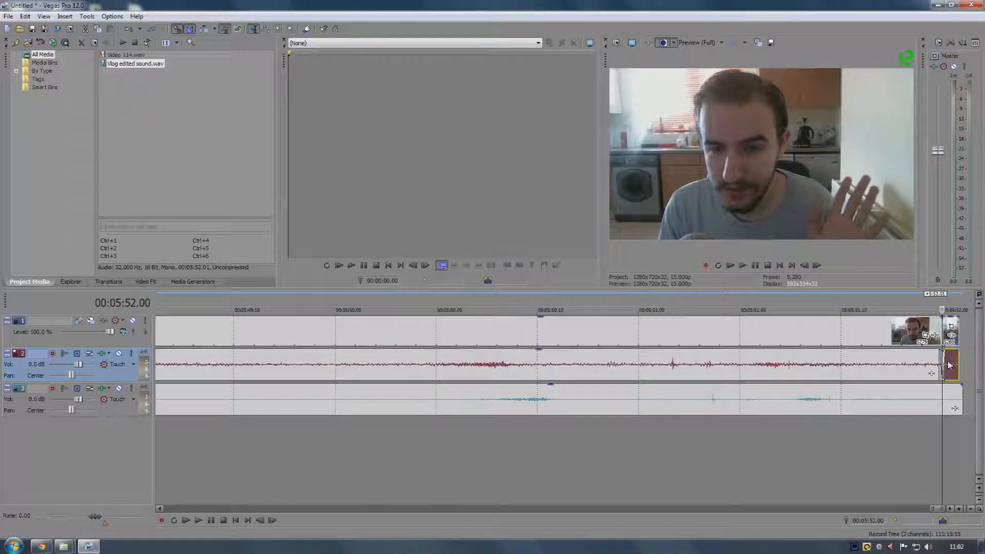
key(Delete)
click(953, 397)
key(Delete)
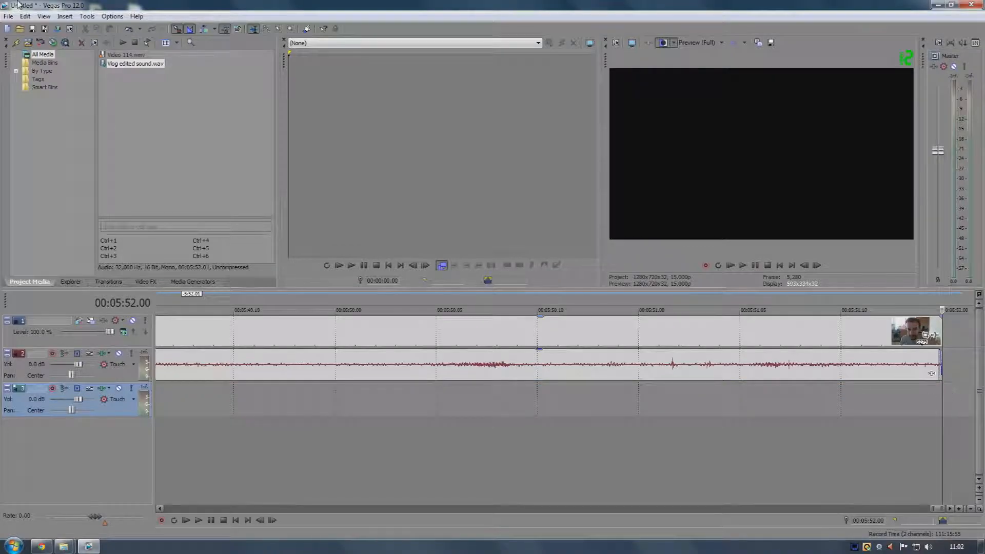
click(29, 17)
click(41, 26)
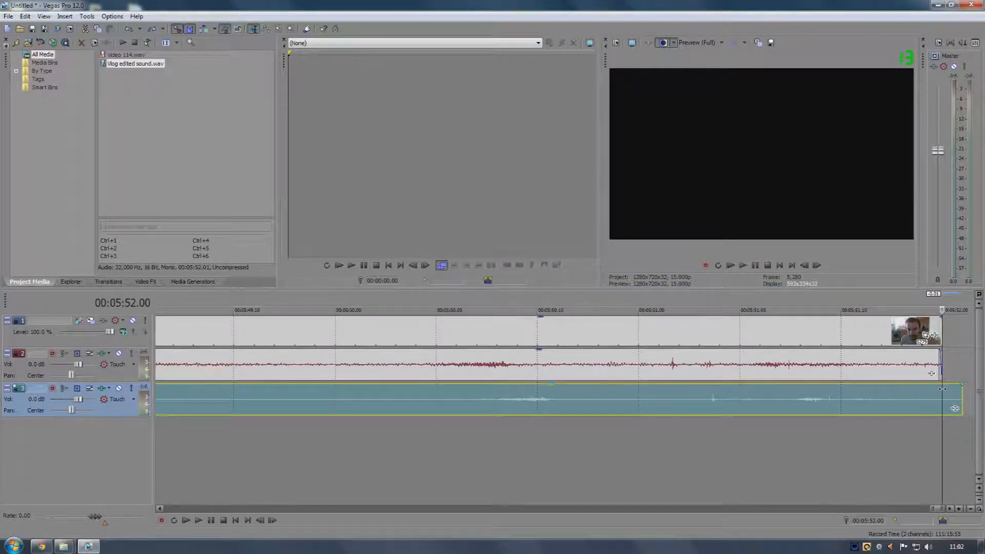
Split the cleaned audio event at the cursor and try deleting its tail piece
right_click(950, 402)
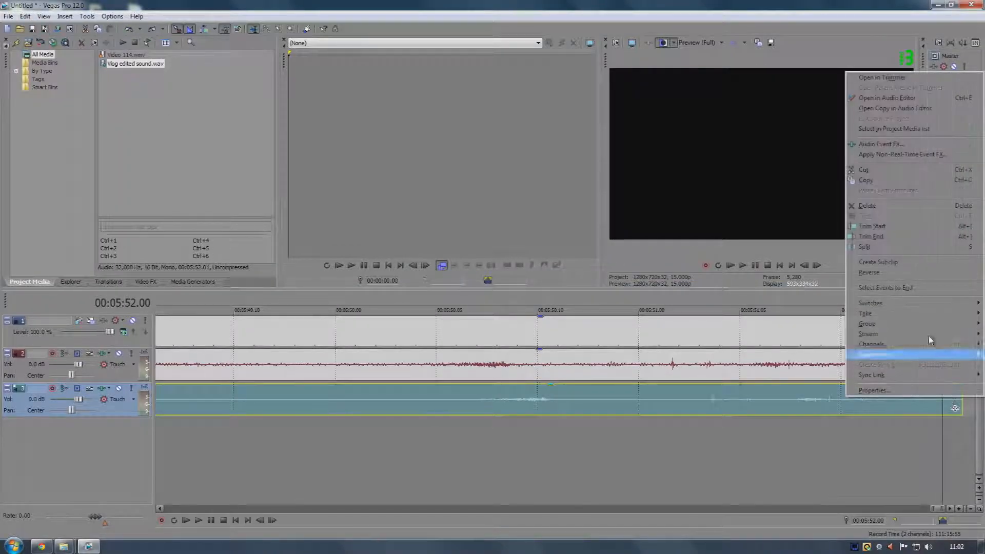
click(882, 252)
click(954, 405)
key(Delete)
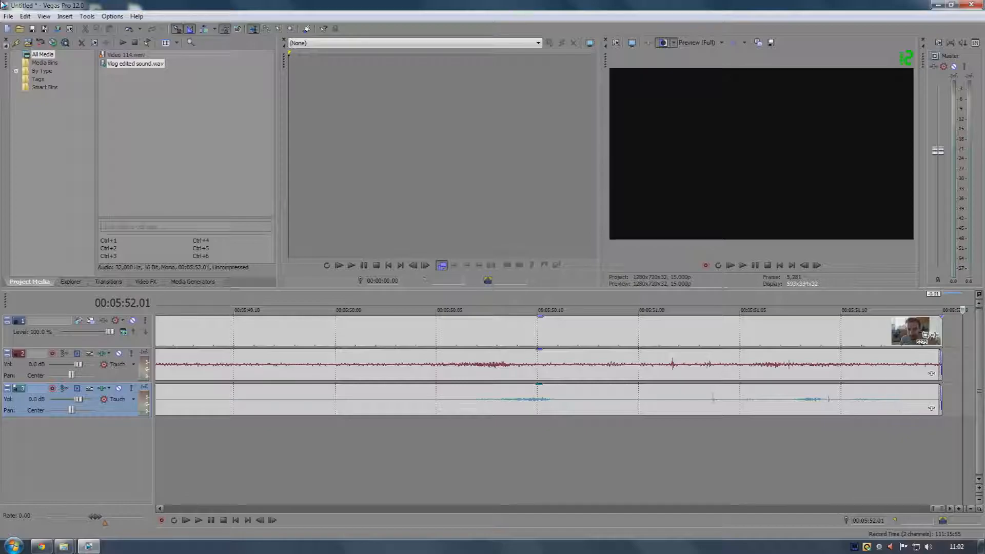
click(24, 15)
click(41, 24)
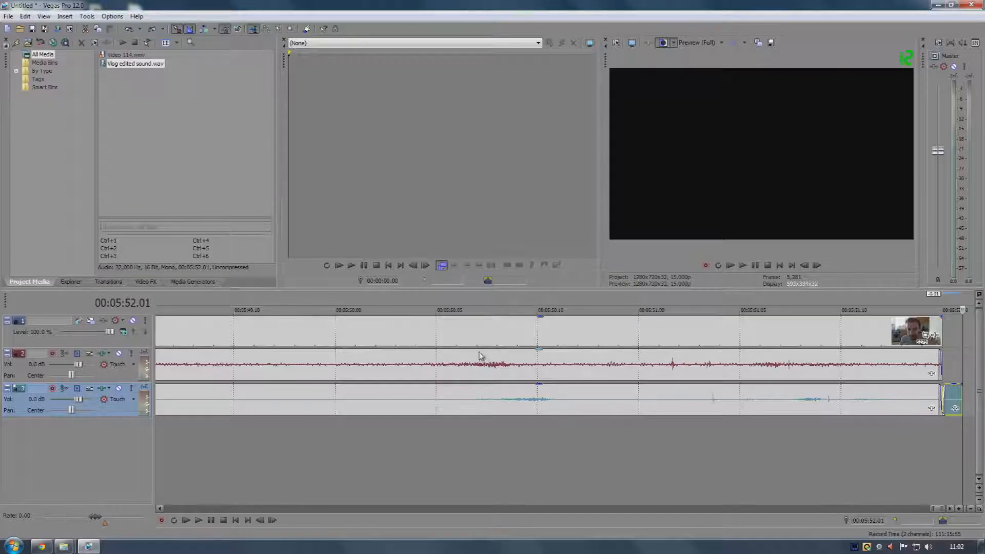
Zoom back to the start of the timeline to examine how the tracks line up
scroll(479, 352, down, 12)
click(165, 394)
scroll(166, 393, up, 3)
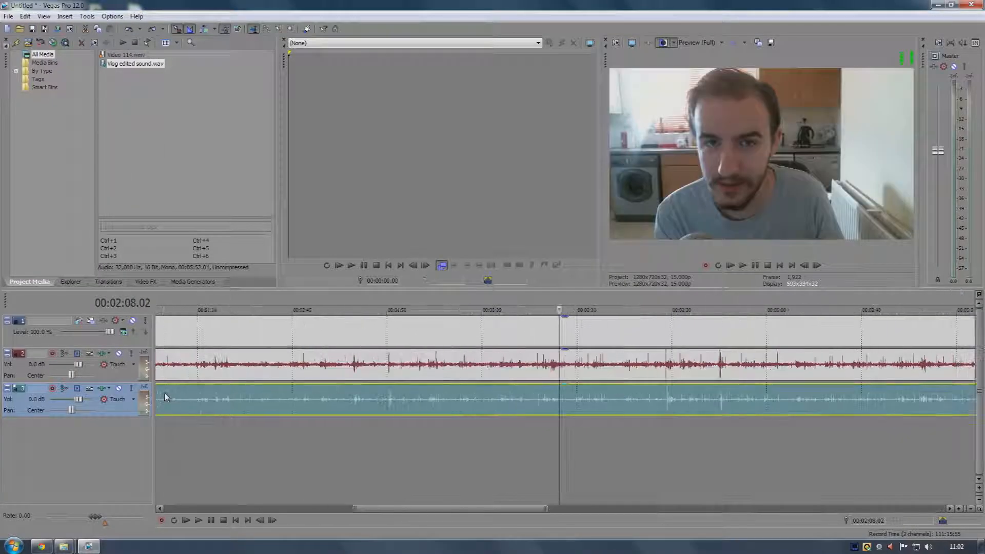
scroll(164, 393, down, 4)
scroll(162, 392, up, 3)
scroll(159, 391, down, 3)
scroll(159, 391, up, 3)
scroll(158, 391, down, 3)
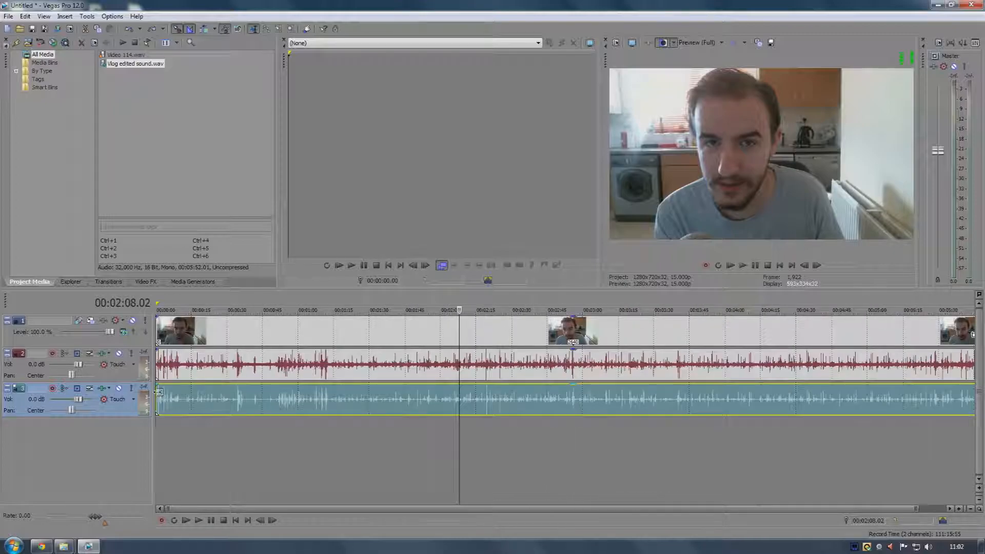
click(164, 392)
scroll(164, 392, up, 5)
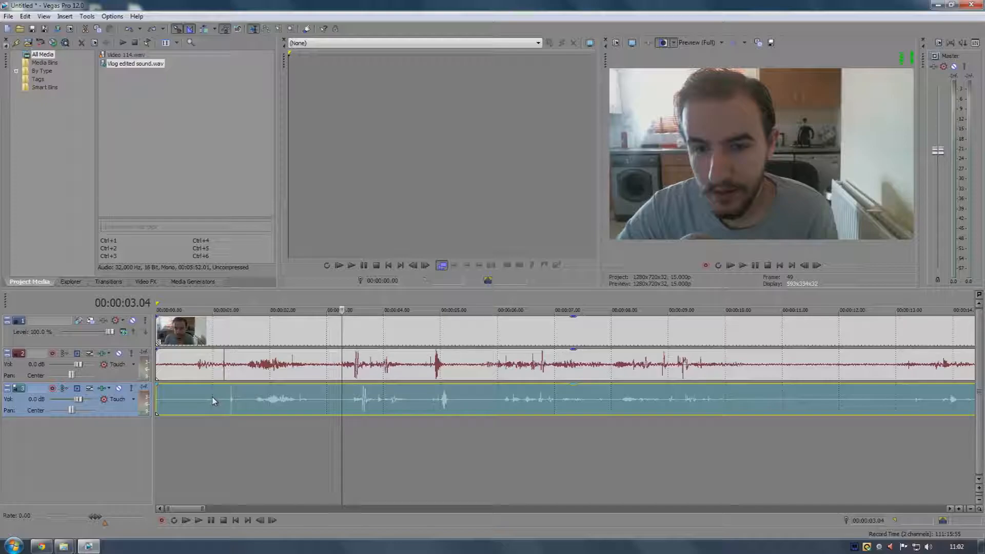
Try nudging the video and camera audio events slightly right, then undo the move
mouse_move(196, 362)
mouse_down()
mouse_move(231, 362)
mouse_move(205, 363)
mouse_up()
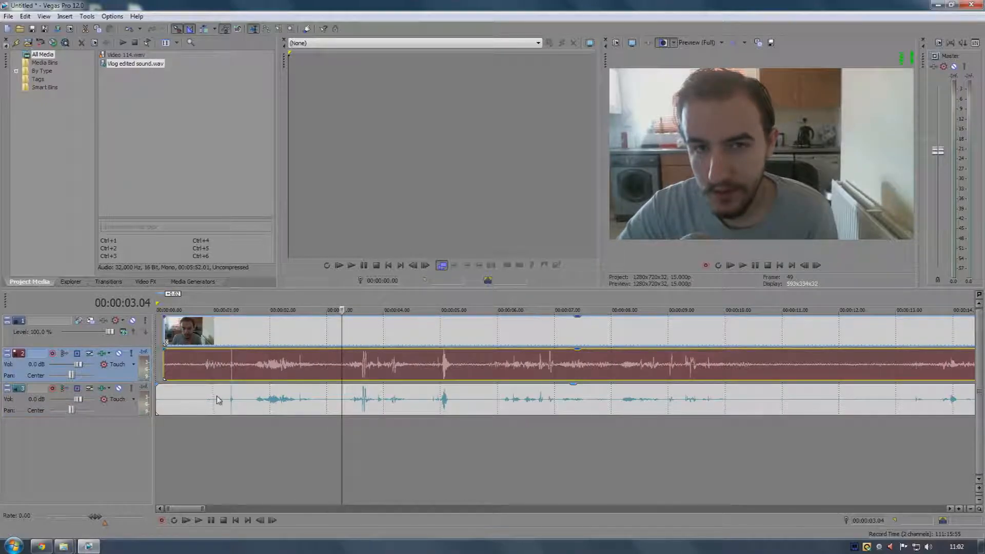
click(163, 372)
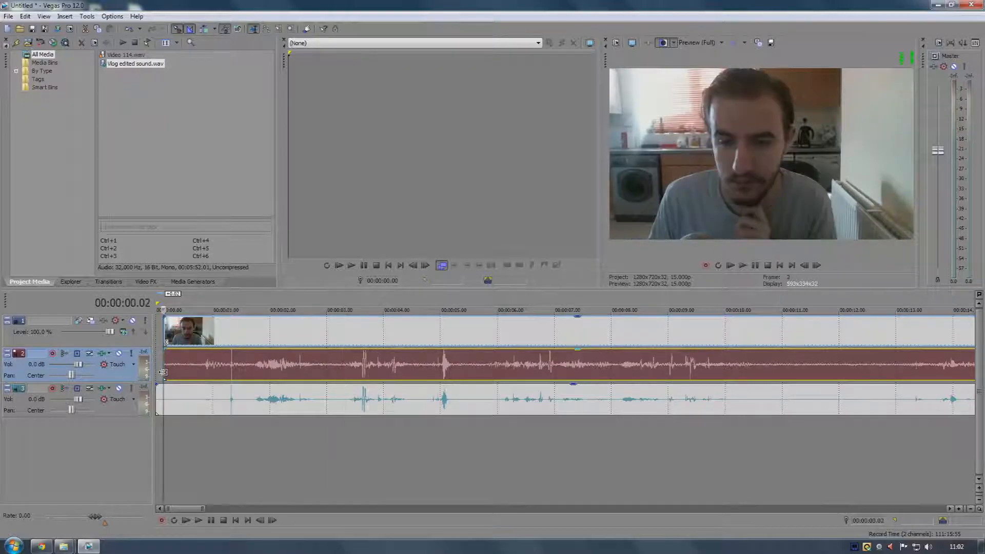
click(162, 393)
click(24, 16)
click(52, 27)
Undo the last split and delete operations on the cleaned audio event
click(24, 15)
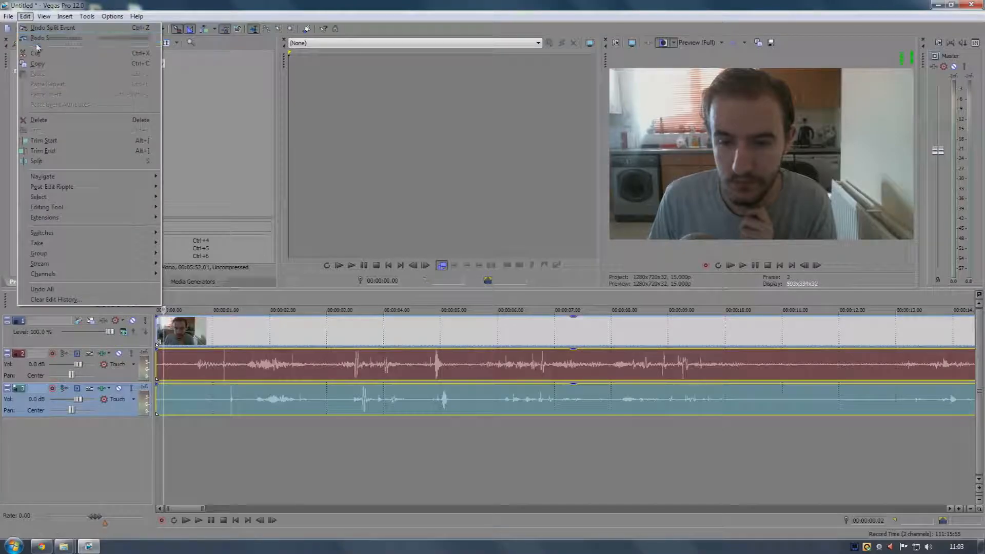
click(31, 28)
click(26, 16)
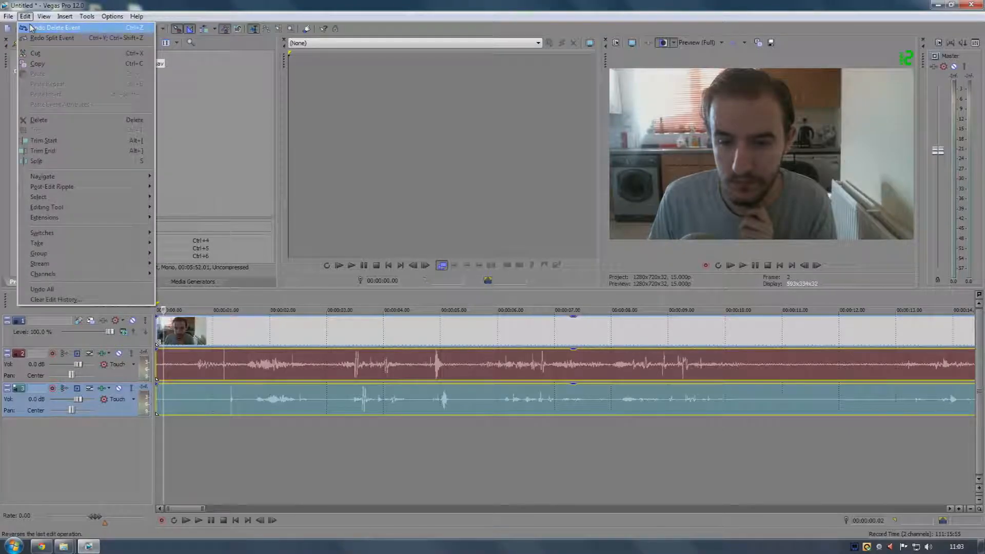
click(29, 26)
Try shifting the video and camera audio events slightly right, then move them back to the timeline start
scroll(262, 345, up, 7)
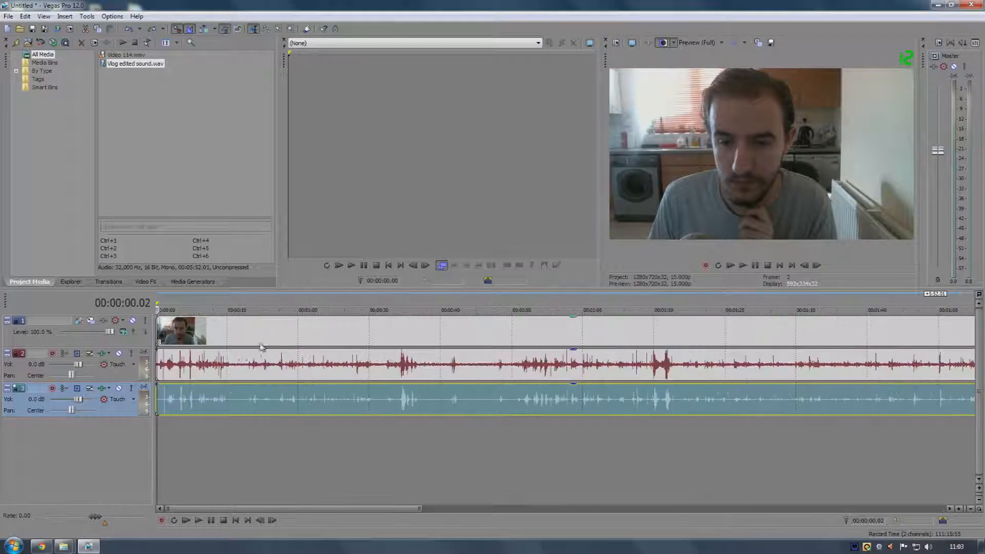
drag(181, 363, 191, 363)
click(163, 395)
right_click(163, 395)
click(193, 245)
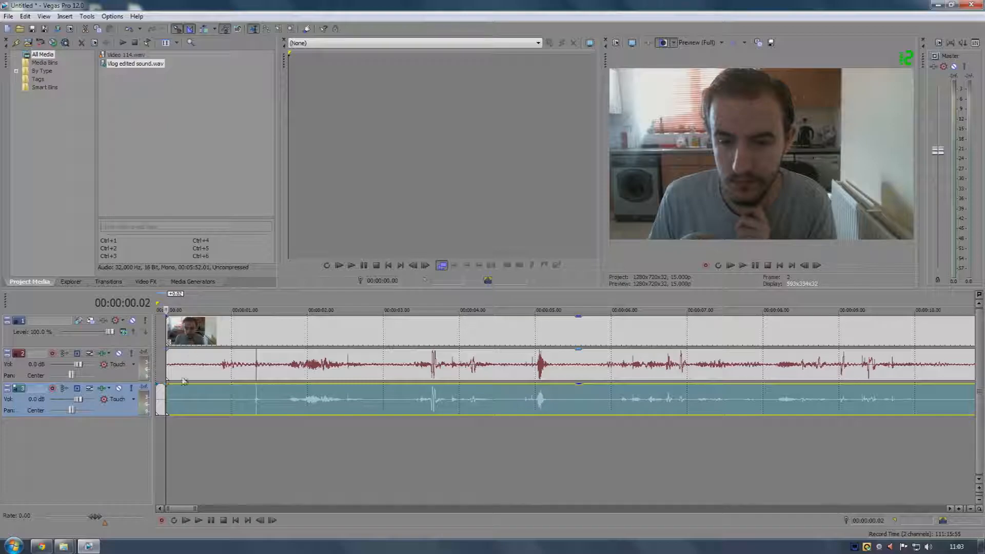
click(162, 400)
drag(208, 368, 192, 395)
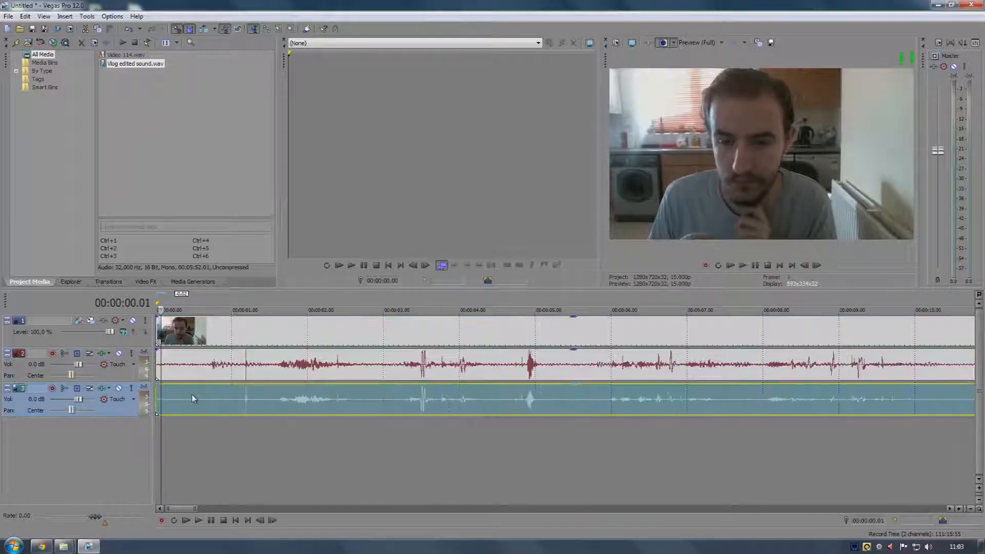
click(207, 429)
Zoom in on the start of the timeline to compare the waveform peaks of both audio tracks
click(249, 366)
scroll(248, 366, up, 10)
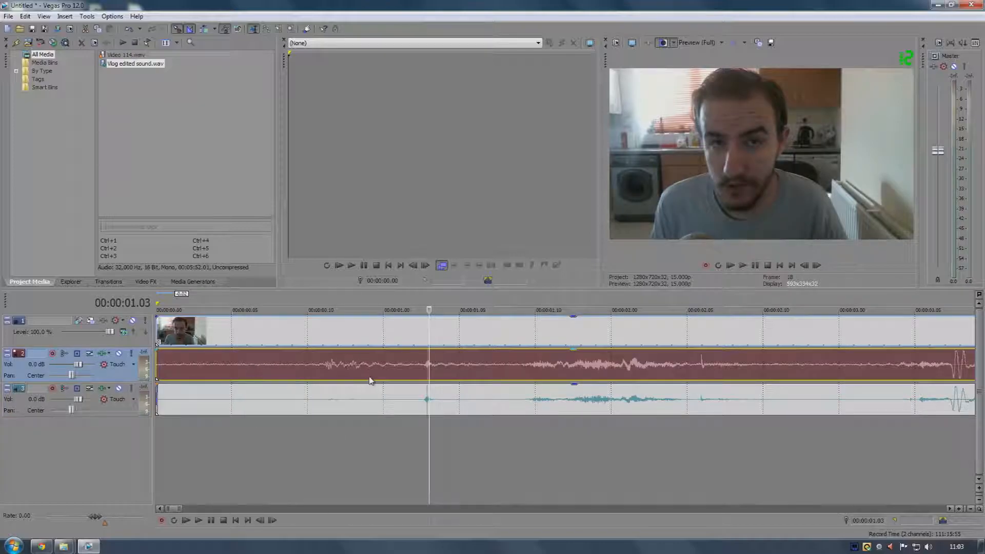
scroll(543, 399, down, 10)
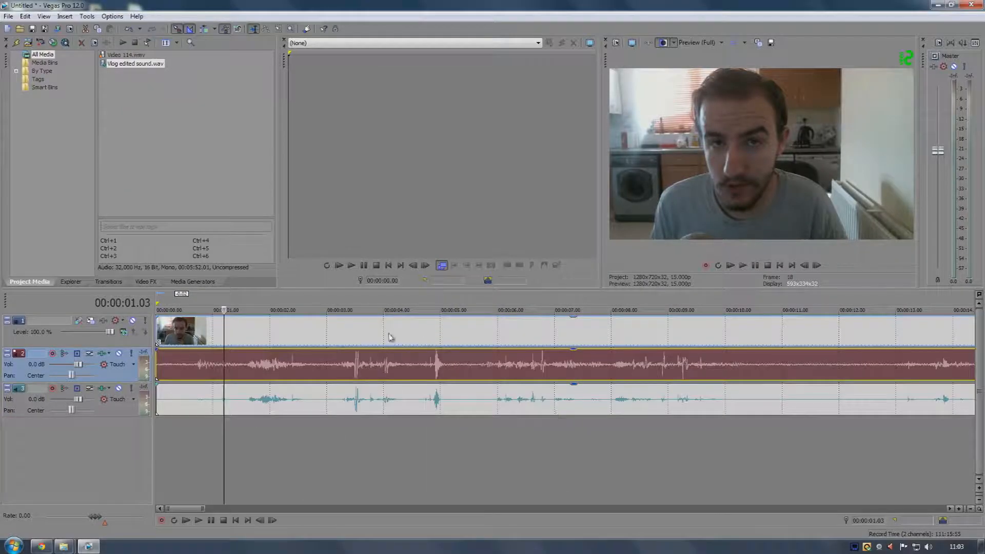
scroll(213, 363, up, 5)
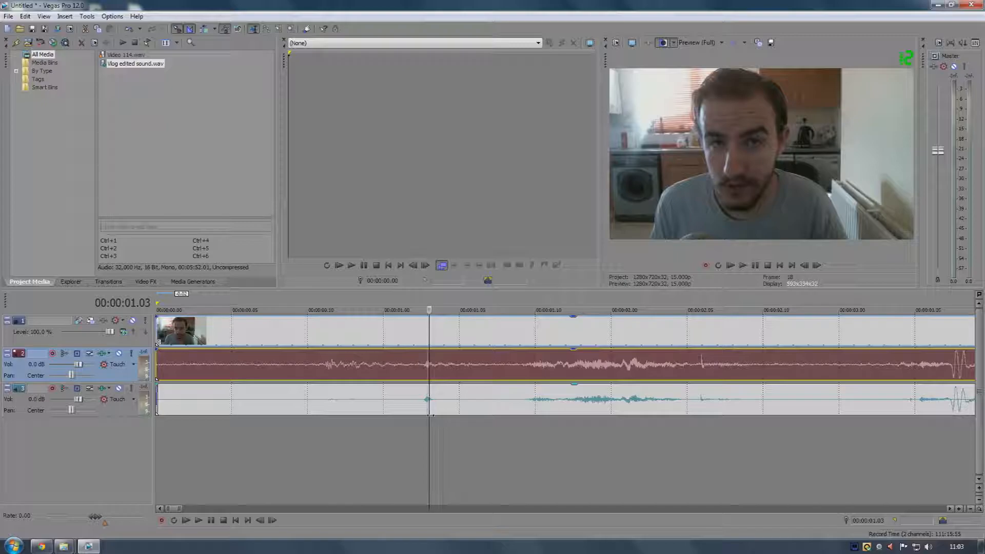
mouse_move(427, 437)
mouse_down()
mouse_move(384, 436)
mouse_move(429, 435)
mouse_up()
scroll(434, 406, up, 1)
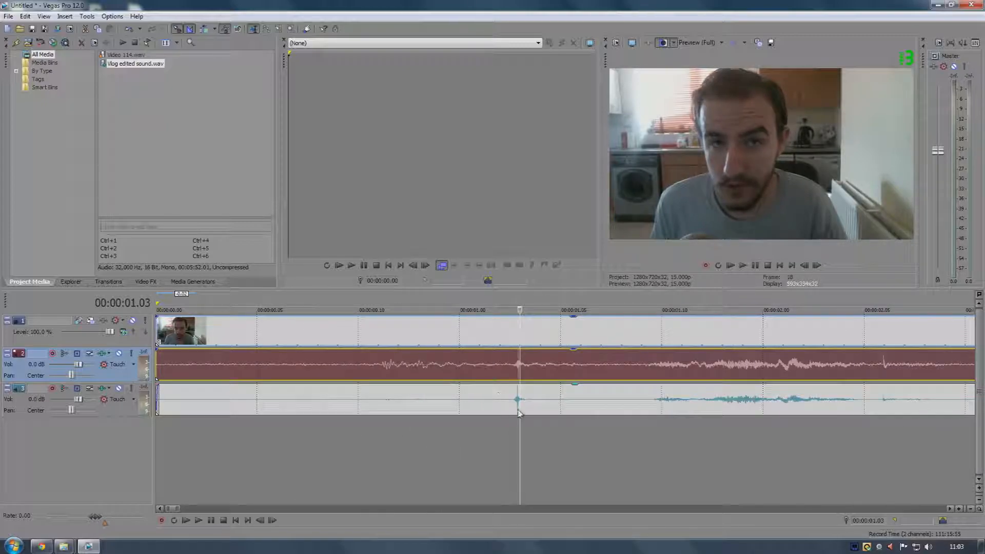
scroll(517, 395, down, 3)
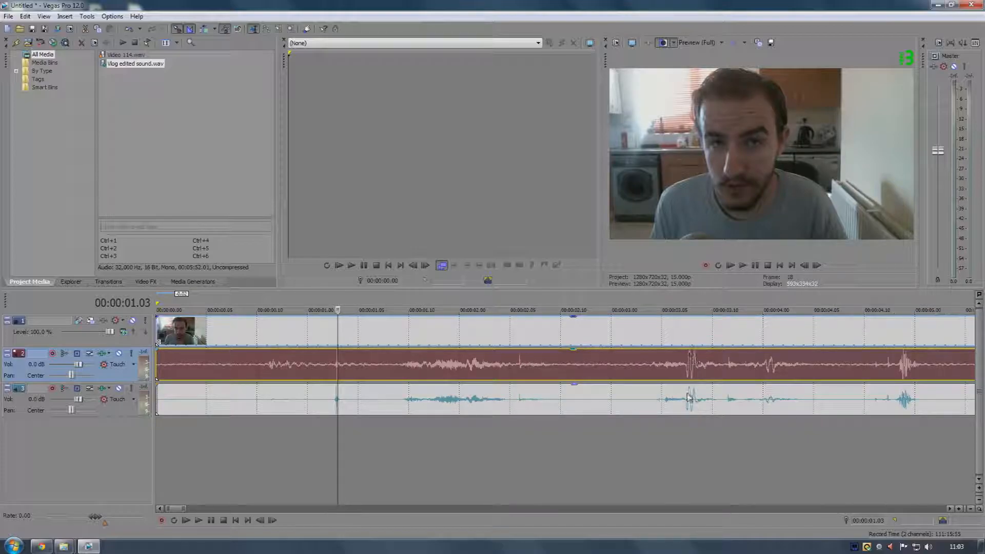
scroll(536, 400, up, 6)
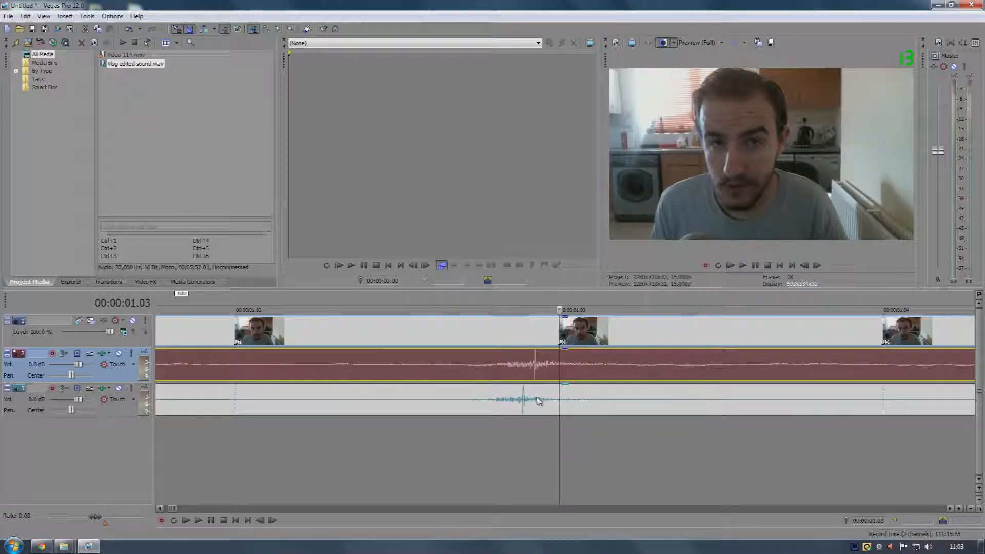
click(456, 398)
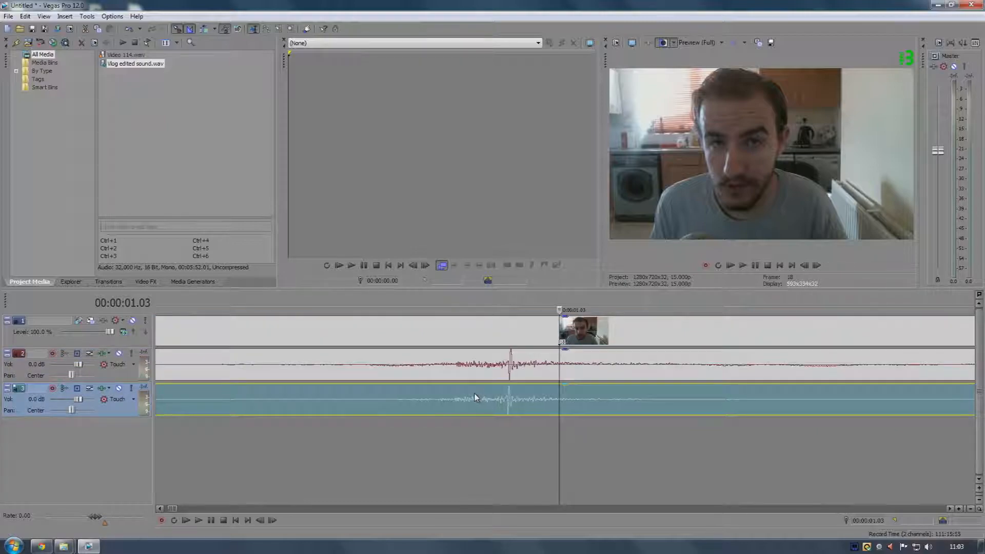
click(511, 358)
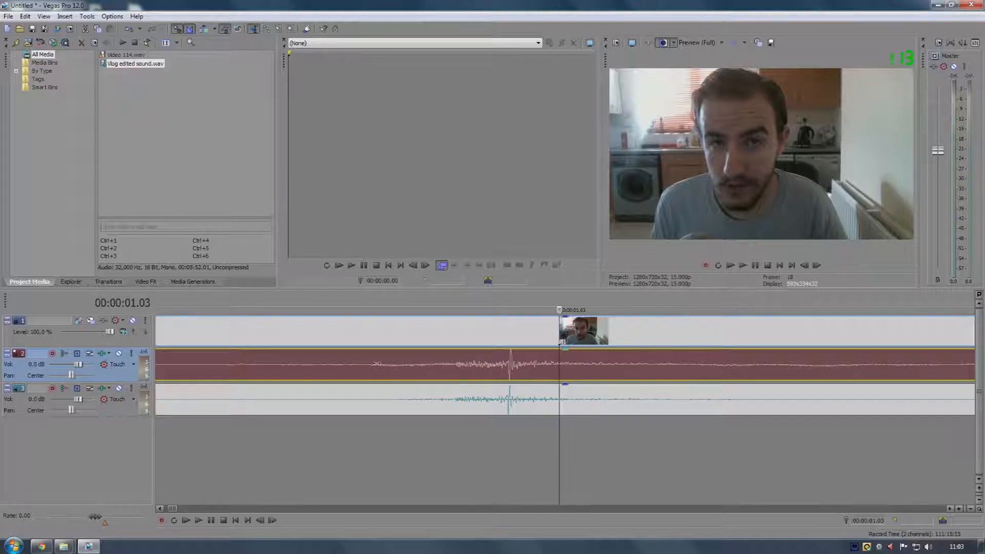
scroll(560, 365, up, 5)
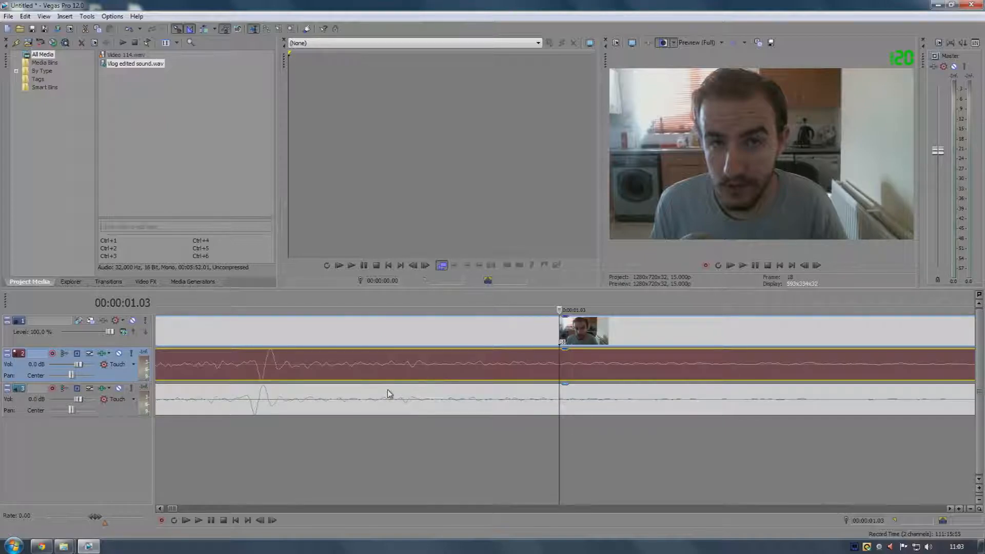
click(255, 404)
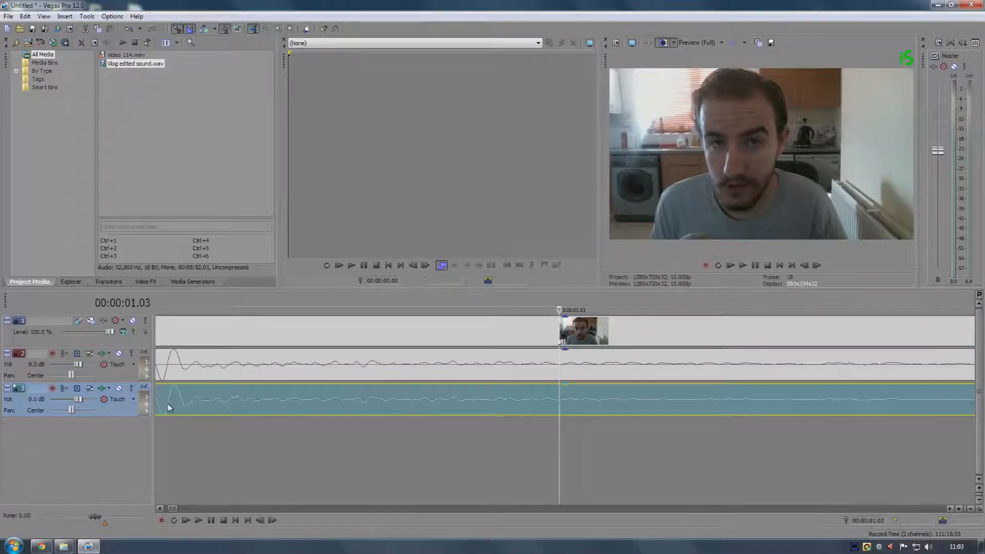
Inspect the fade-in at the very start of the cleaned audio event, then zoom back out
drag(172, 509, 165, 509)
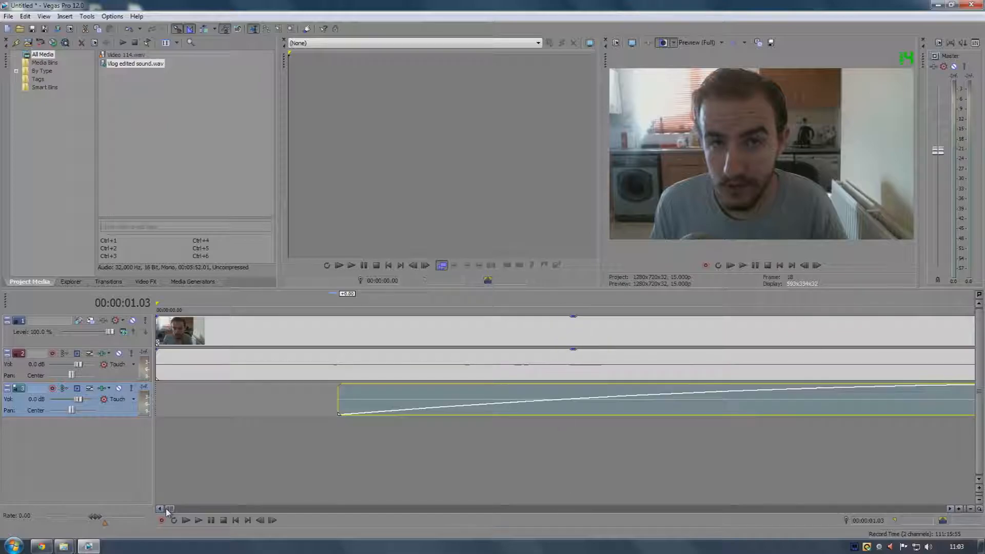
scroll(222, 472, up, 5)
scroll(223, 474, down, 5)
click(164, 392)
scroll(163, 392, up, 3)
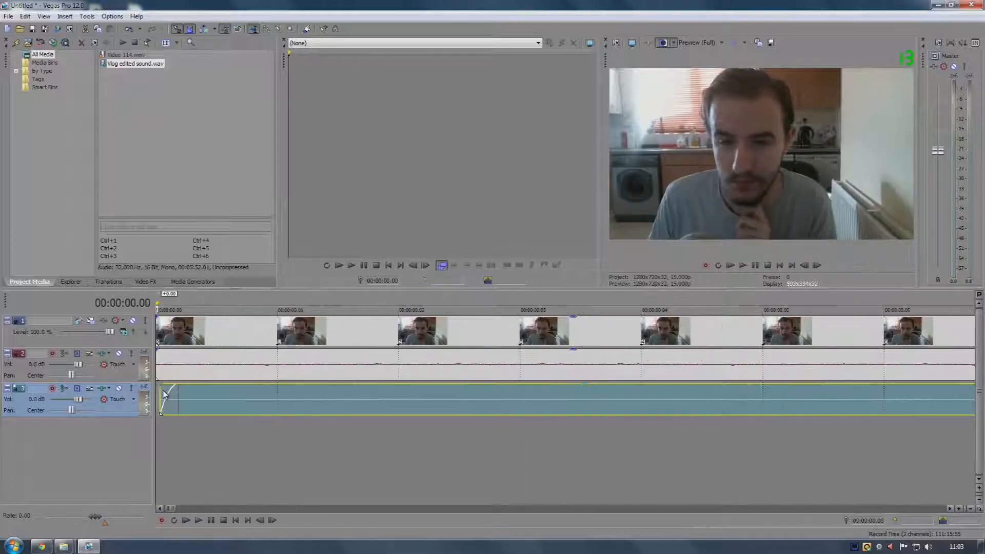
scroll(163, 390, up, 2)
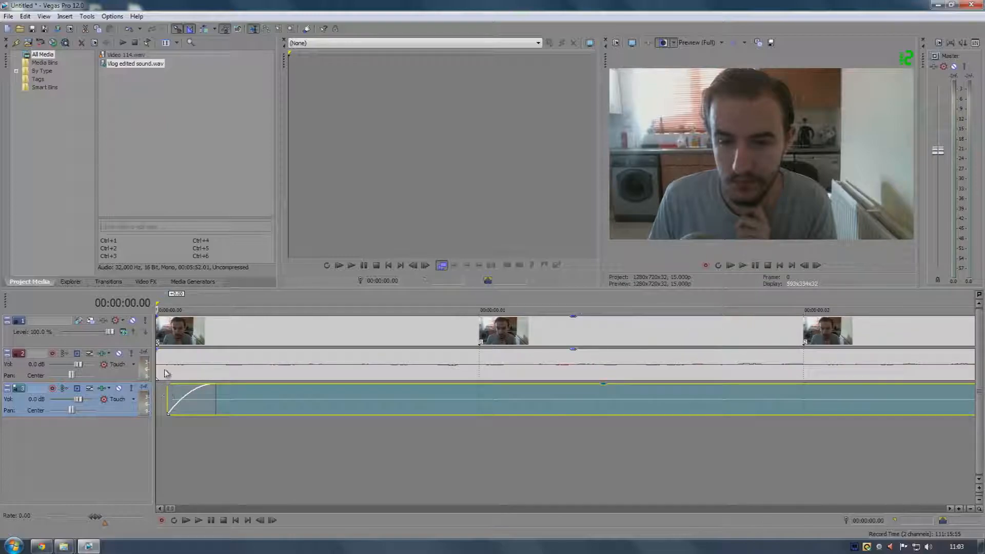
click(167, 373)
click(171, 407)
scroll(171, 408, down, 2)
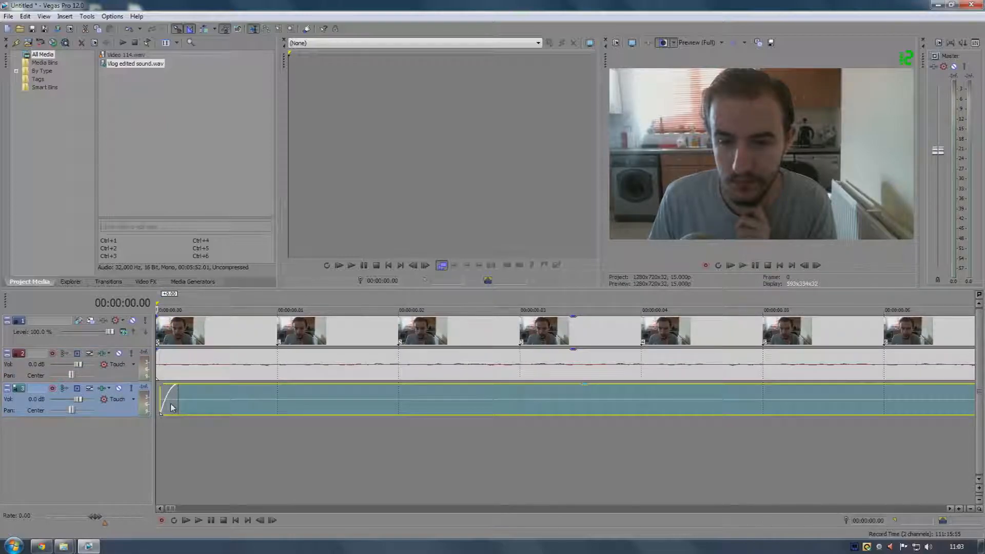
click(184, 362)
scroll(183, 362, down, 5)
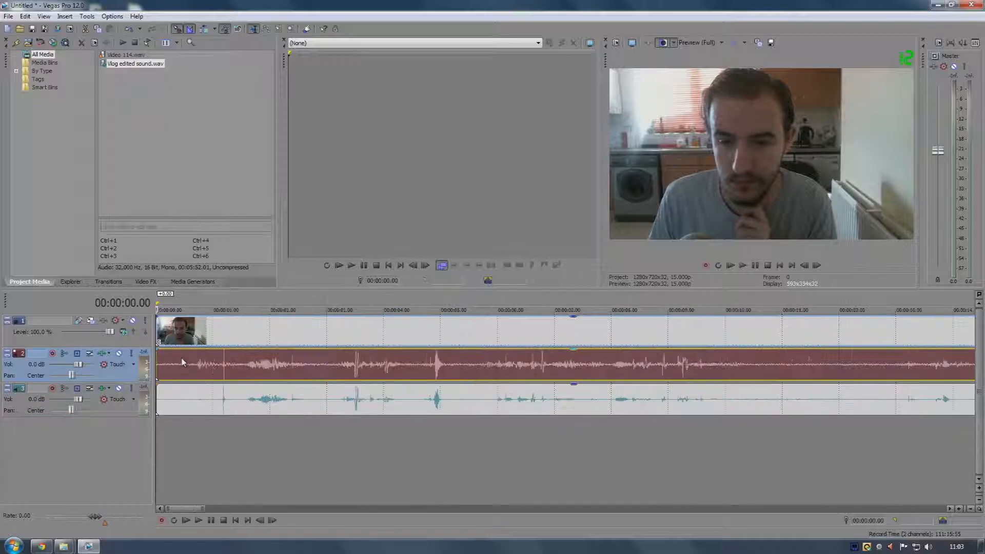
scroll(765, 374, down, 6)
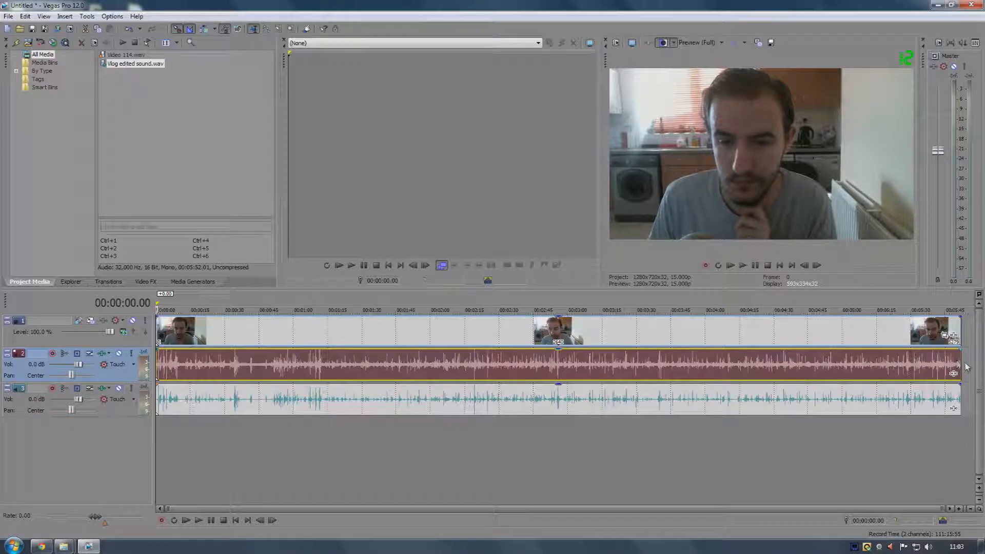
Trim the video and camera audio events at the cleaned audio's end and delete their leftover pieces
click(966, 365)
click(960, 367)
scroll(960, 371, up, 8)
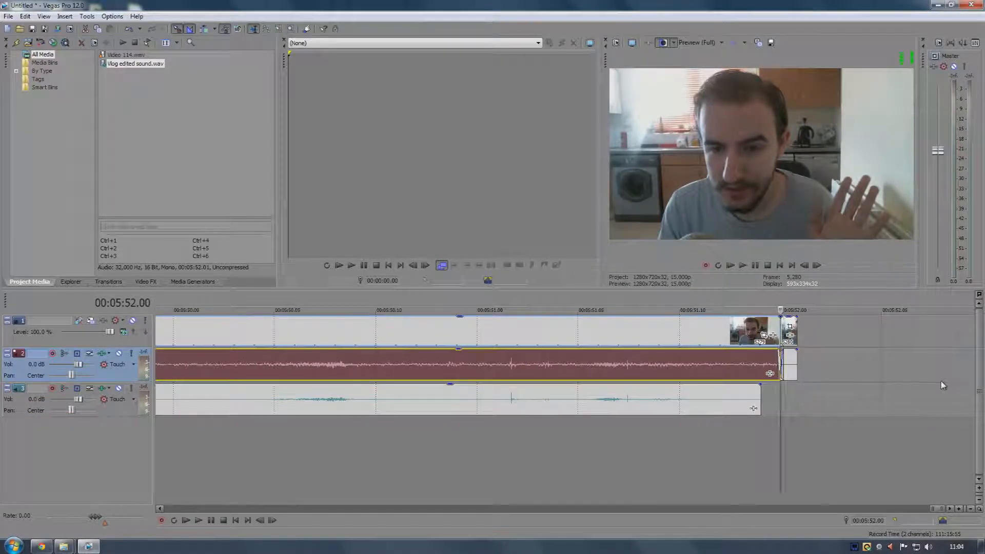
scroll(747, 393, up, 2)
click(660, 393)
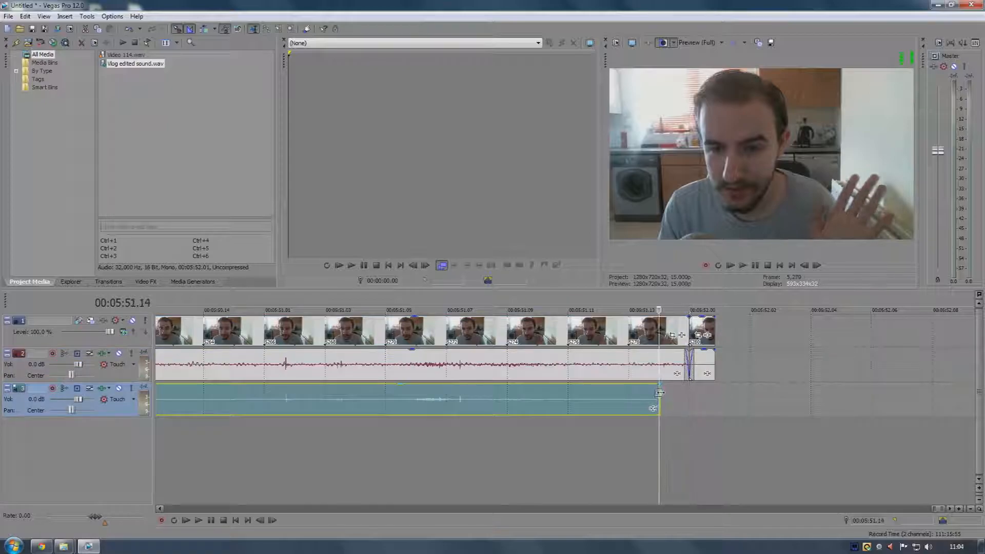
right_click(673, 374)
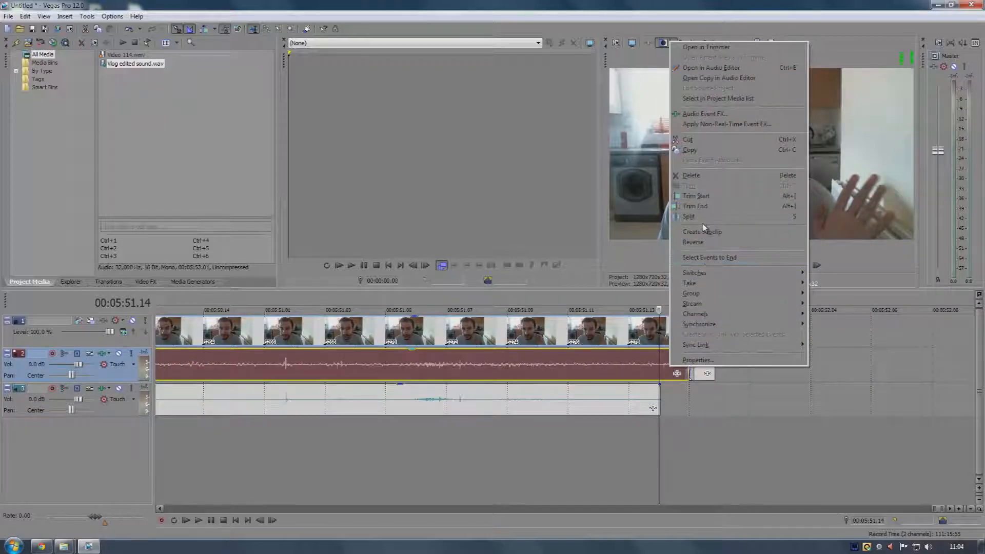
click(702, 229)
key(Delete)
click(704, 367)
key(Delete)
scroll(693, 370, down, 5)
scroll(680, 377, down, 5)
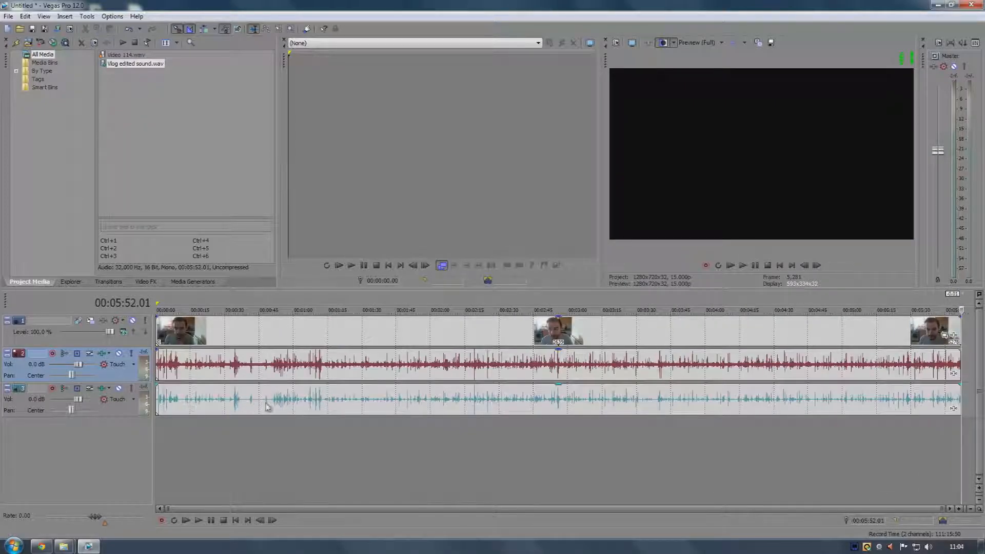
Split the video event and its camera audio at 00:00:30.11
click(229, 428)
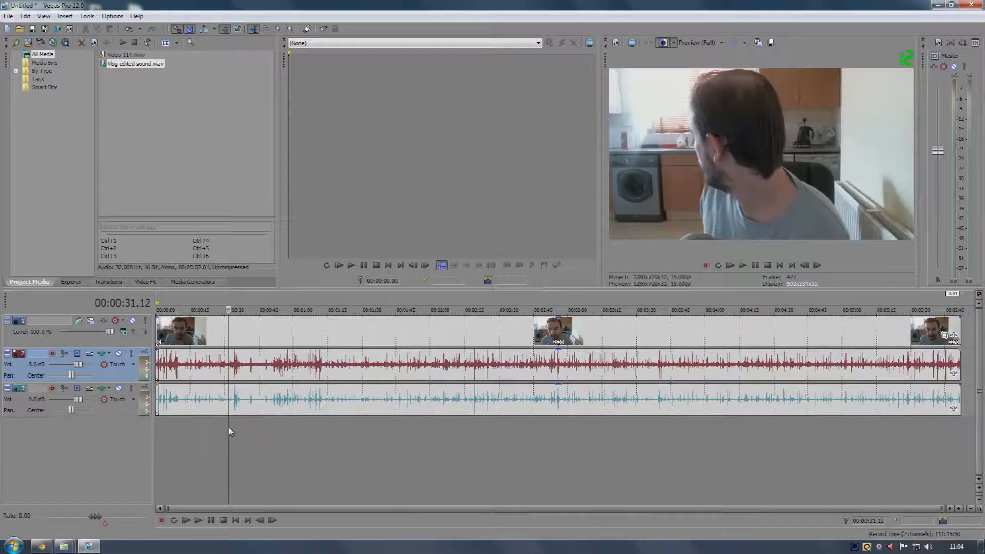
click(203, 438)
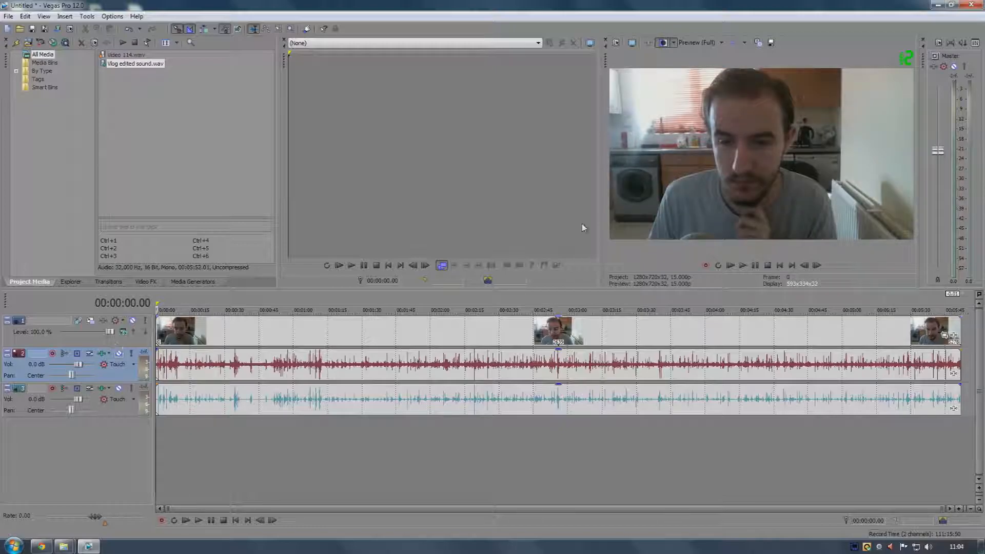
click(192, 364)
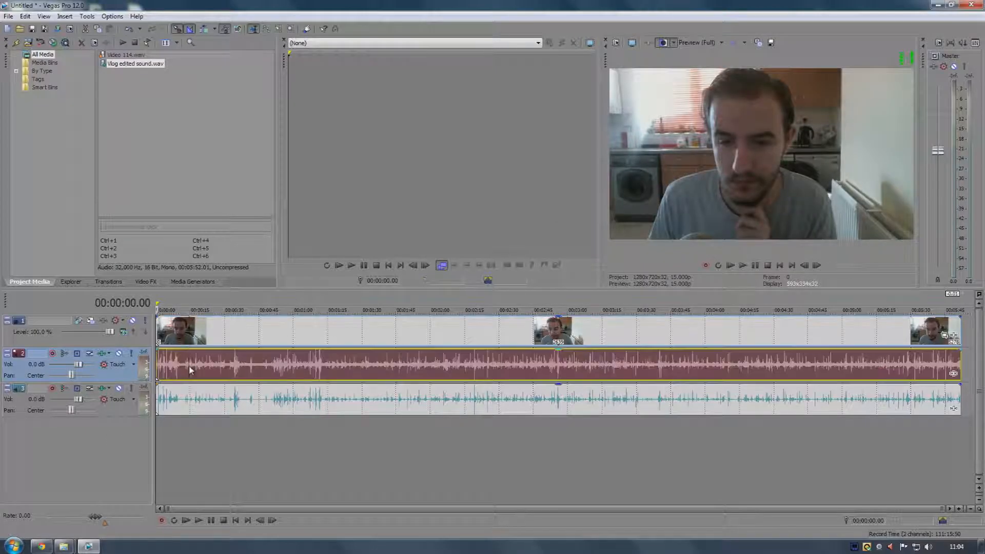
drag(192, 364, 225, 363)
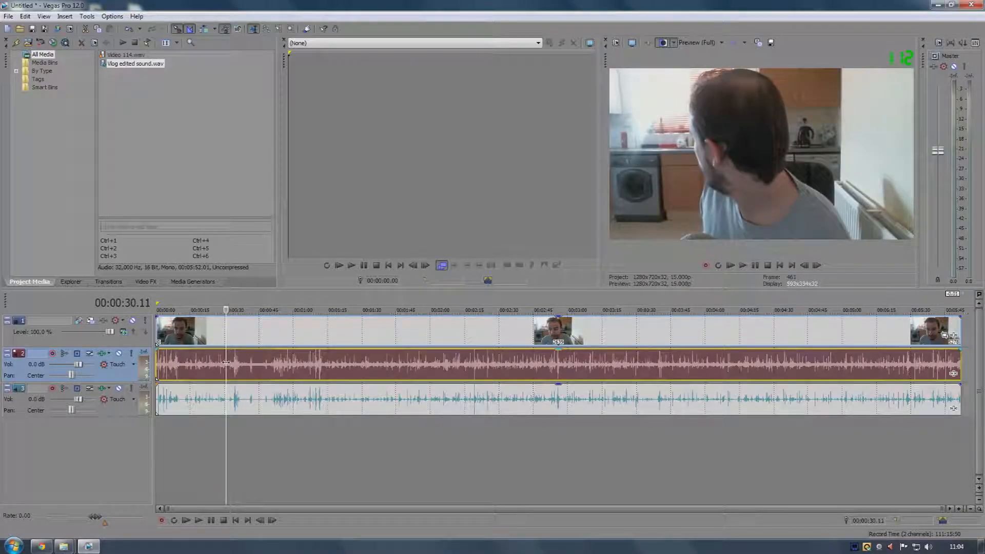
click(225, 332)
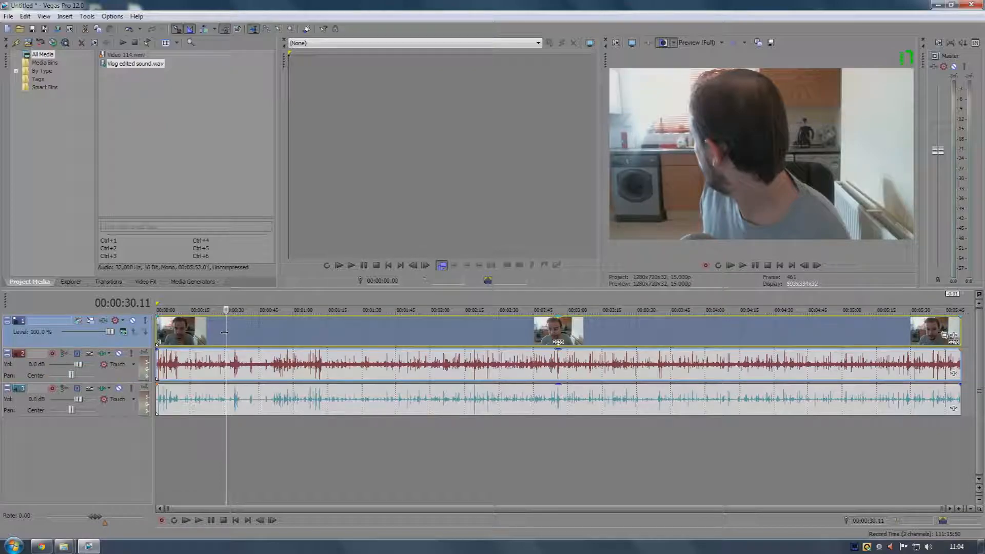
right_click(224, 332)
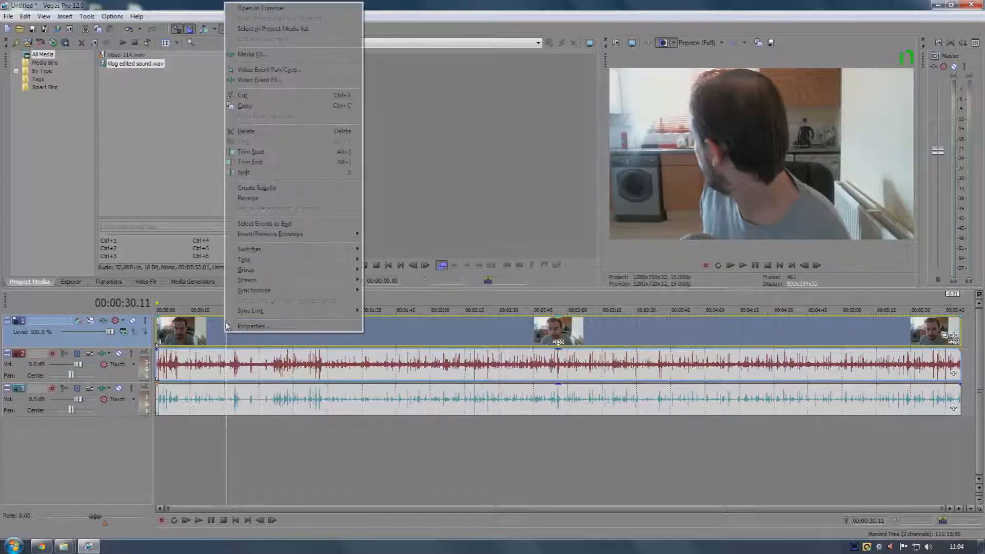
click(257, 176)
Split the cleaned audio event at the same 00:00:30.11 cursor position
click(248, 387)
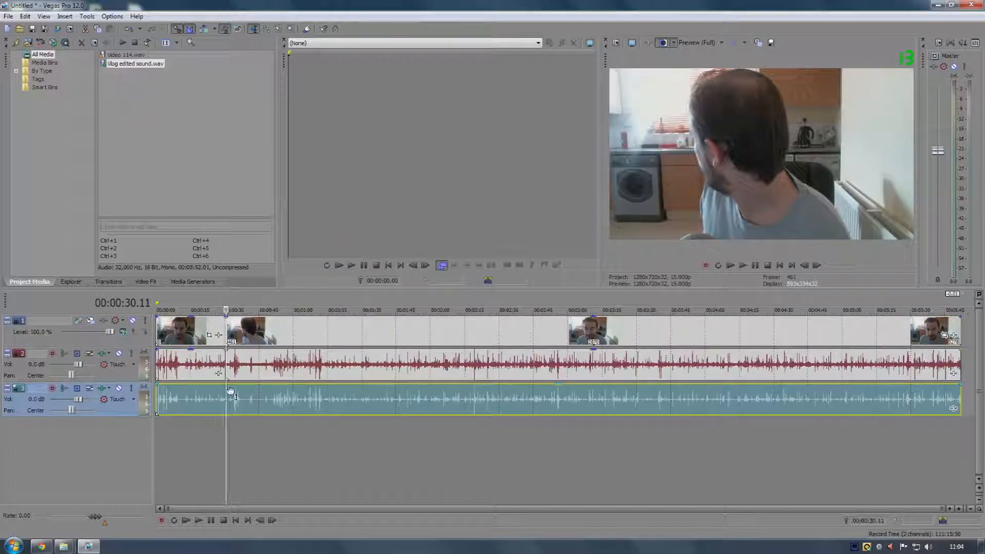
right_click(235, 445)
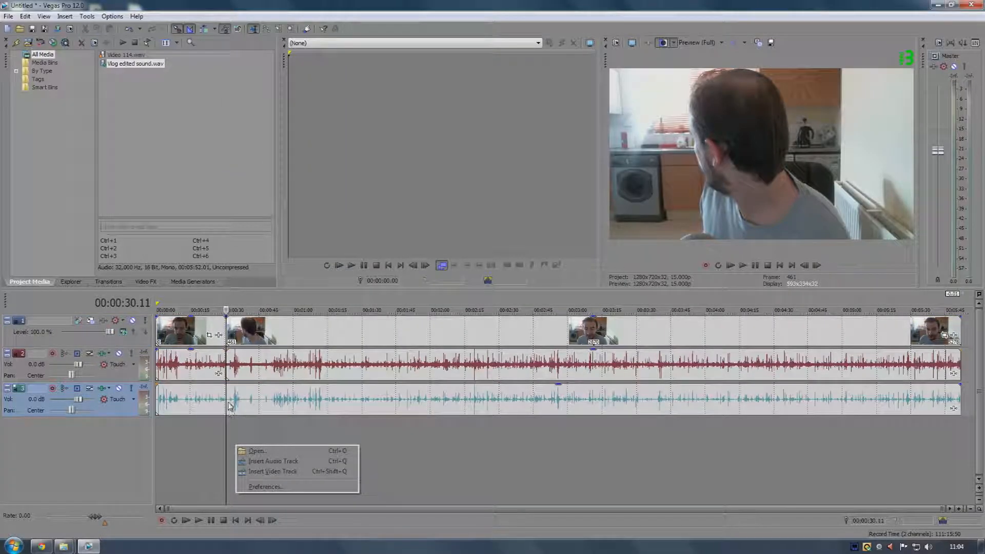
click(230, 407)
right_click(227, 402)
click(257, 248)
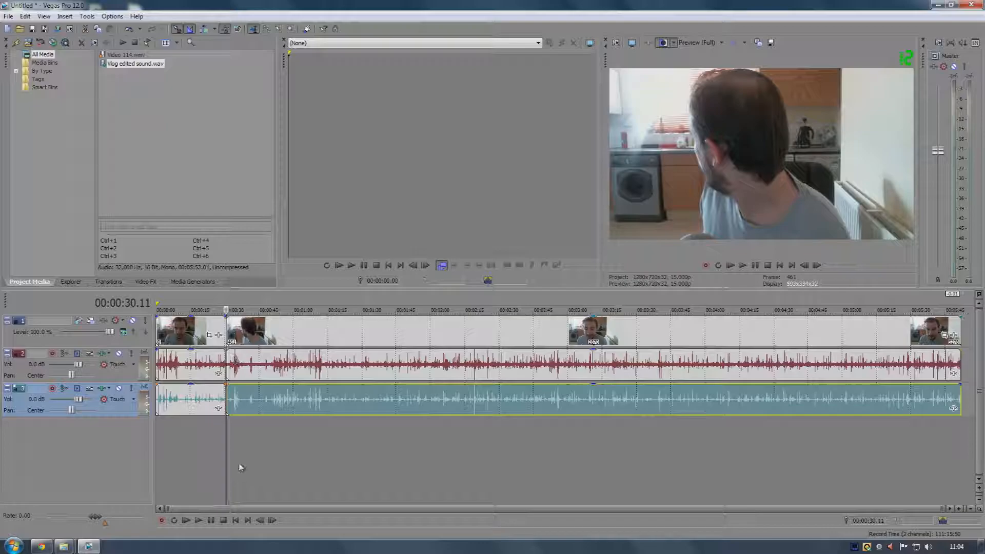
Split the video event and its camera audio at 00:00:58.01
click(249, 341)
drag(249, 337, 288, 334)
right_click(289, 334)
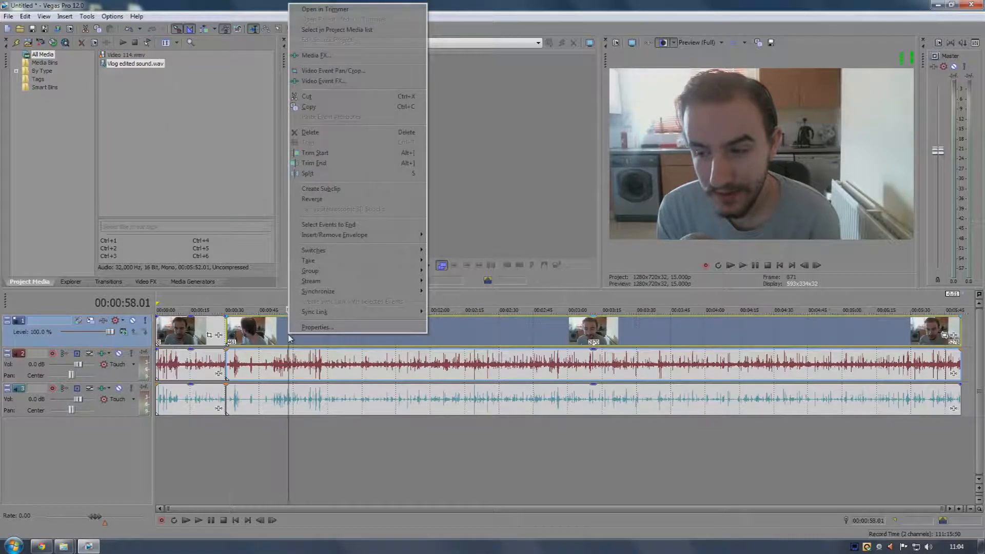
click(318, 173)
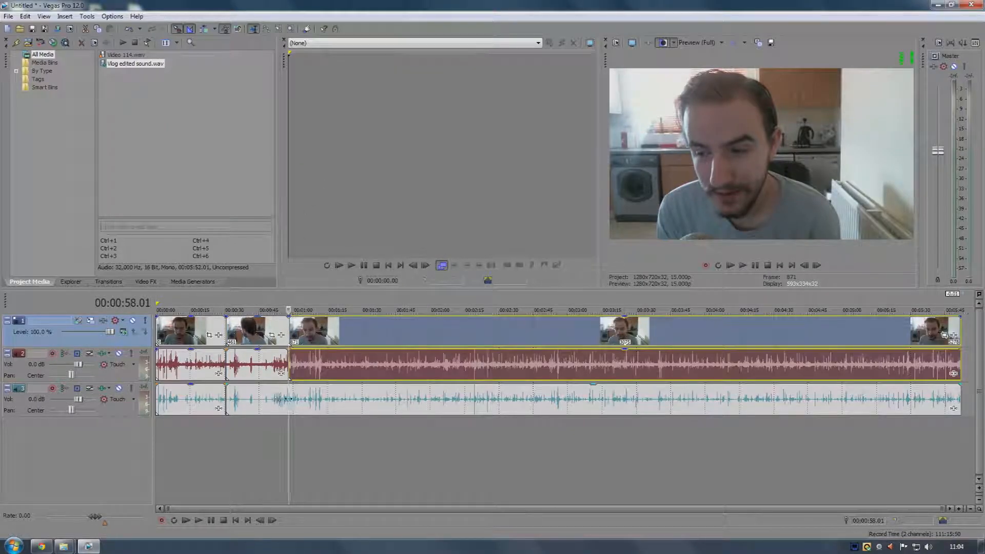
Split the cleaned audio event at the same 00:00:58.01 cursor position
click(291, 402)
right_click(291, 403)
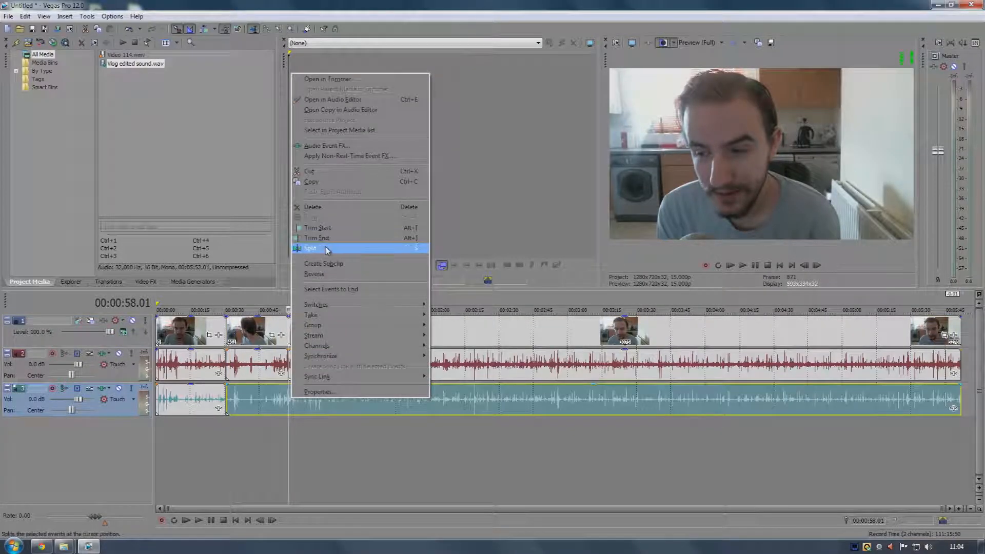
click(308, 248)
Delete the pieces between 00:00:30.11 and 00:00:58.01 from the video, camera audio and cleaned audio tracks
click(259, 376)
key(Delete)
click(268, 404)
key(Delete)
Slide the later video and audio events left to close the gap at the 00:00:30.11 cut
drag(318, 367, 259, 366)
drag(324, 398, 263, 398)
click(222, 423)
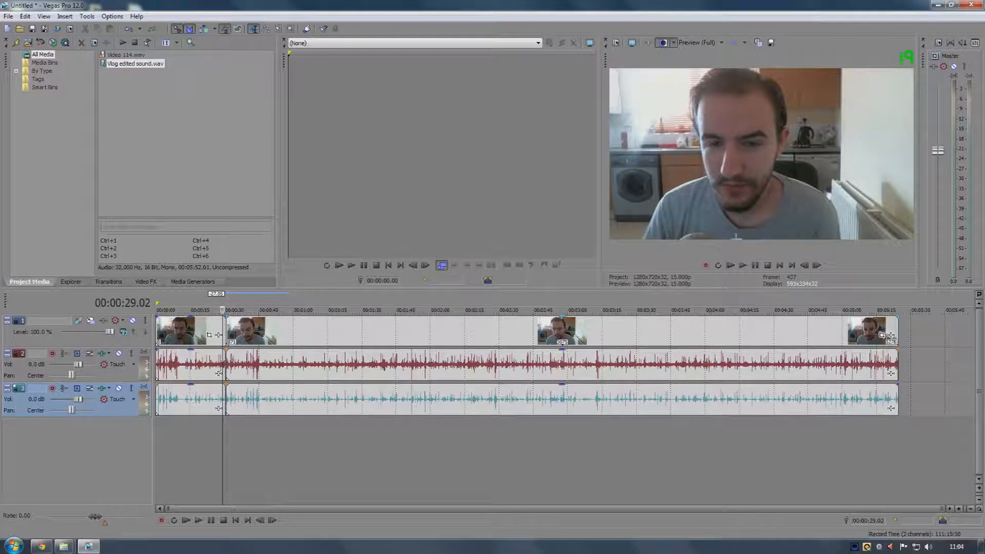
Play back the edit across the 00:00:30 cut
click(743, 265)
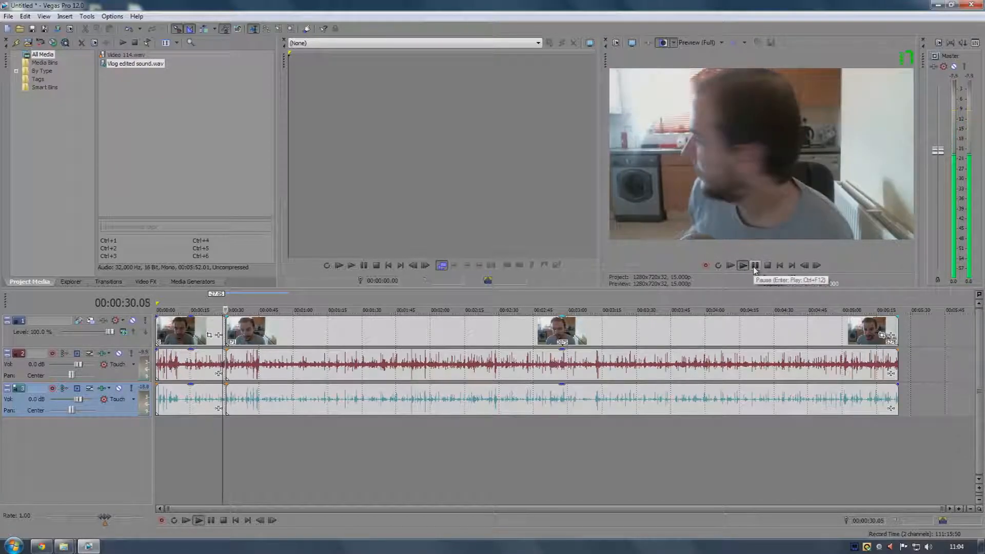
click(755, 268)
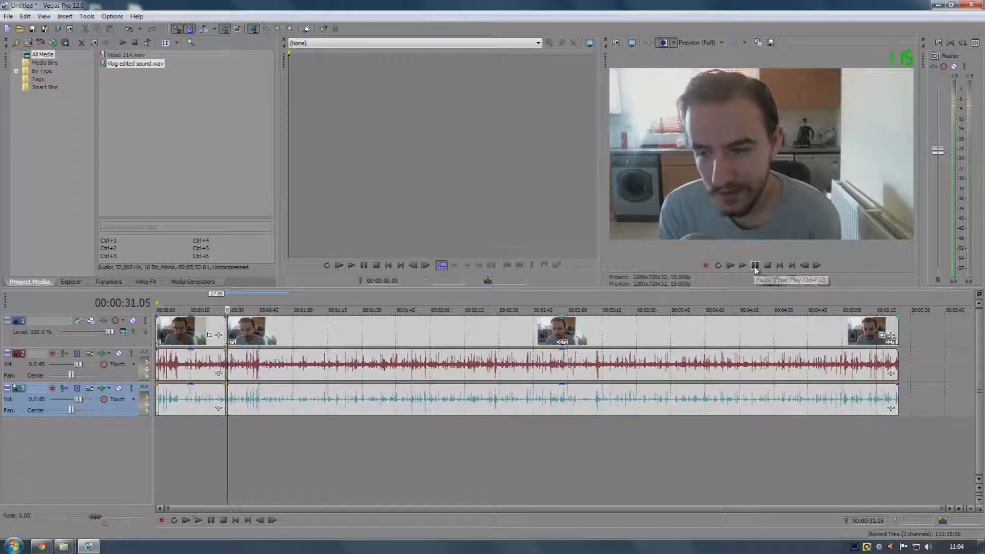
click(220, 325)
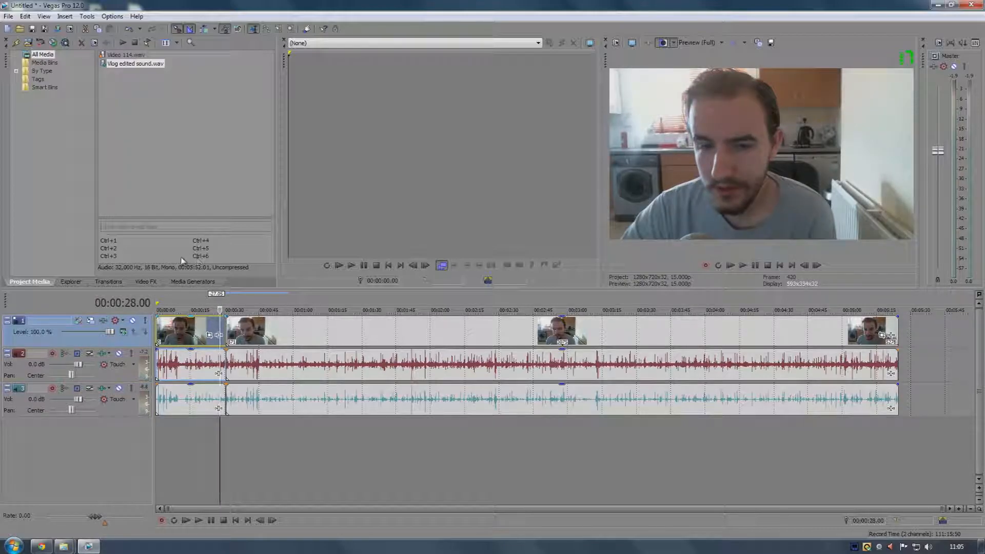
click(71, 281)
click(32, 284)
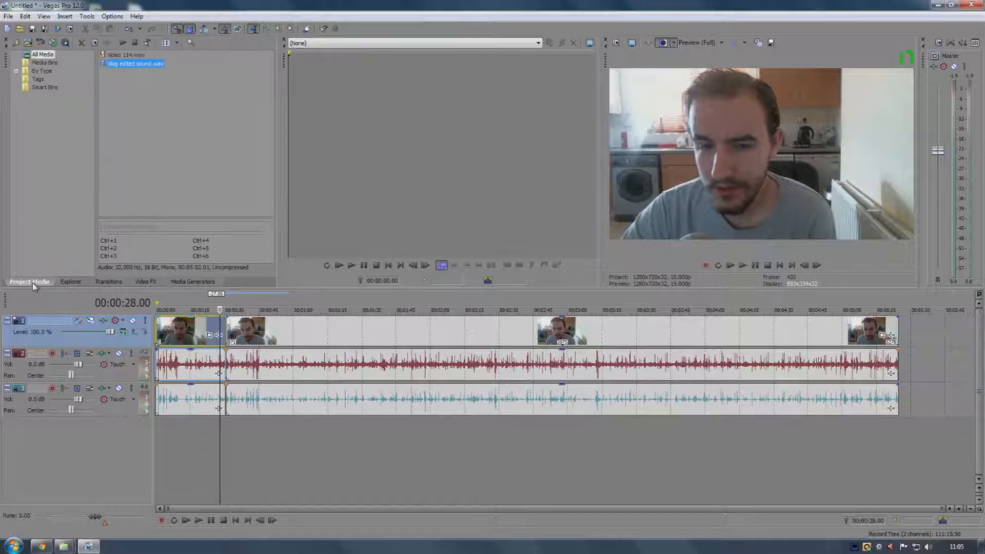
click(109, 282)
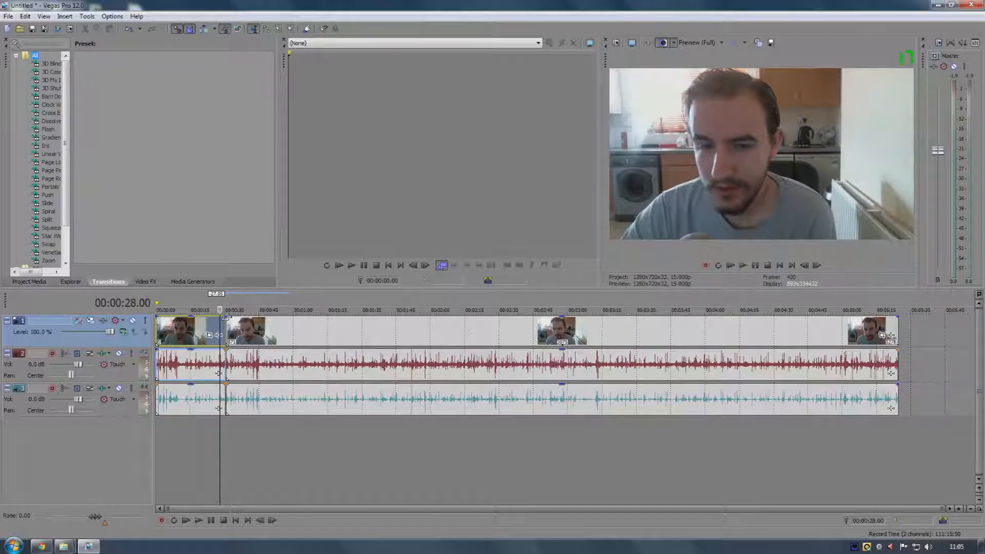
scroll(238, 334, up, 3)
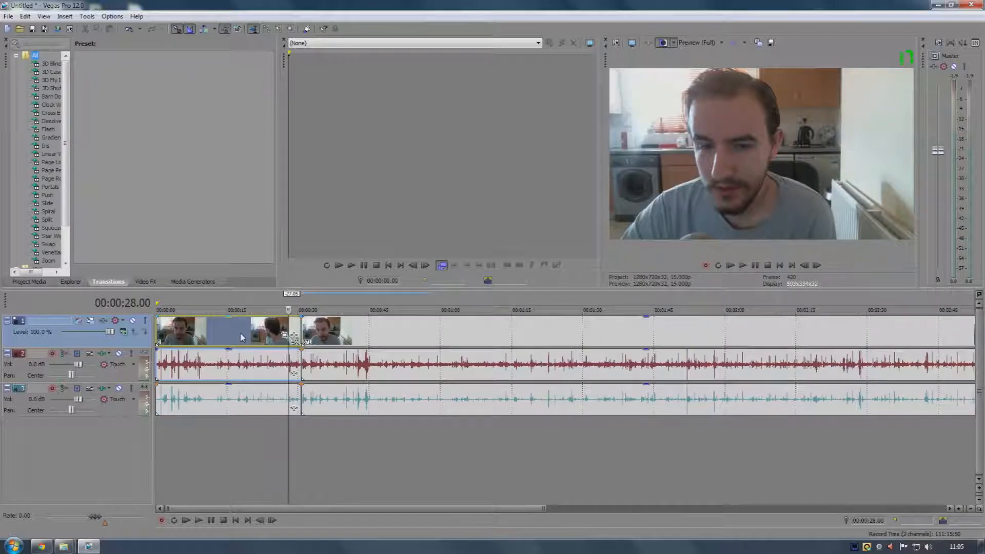
drag(301, 315, 292, 316)
right_click(298, 316)
click(293, 317)
right_click(294, 319)
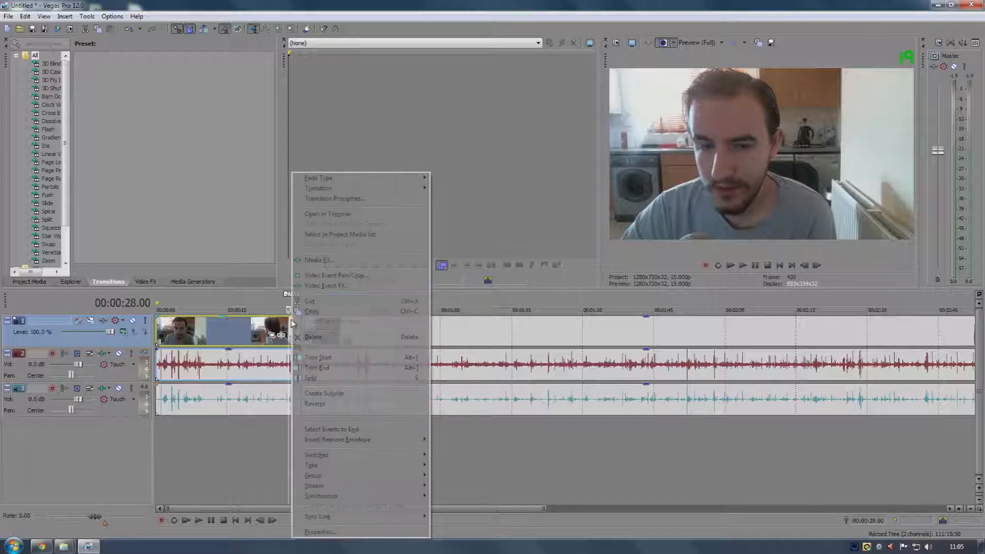
click(276, 321)
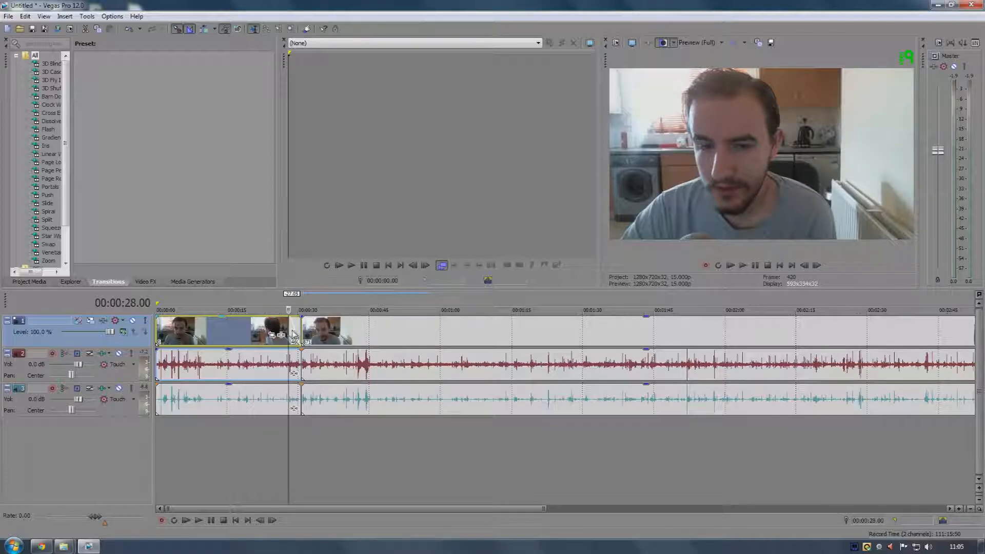
click(282, 334)
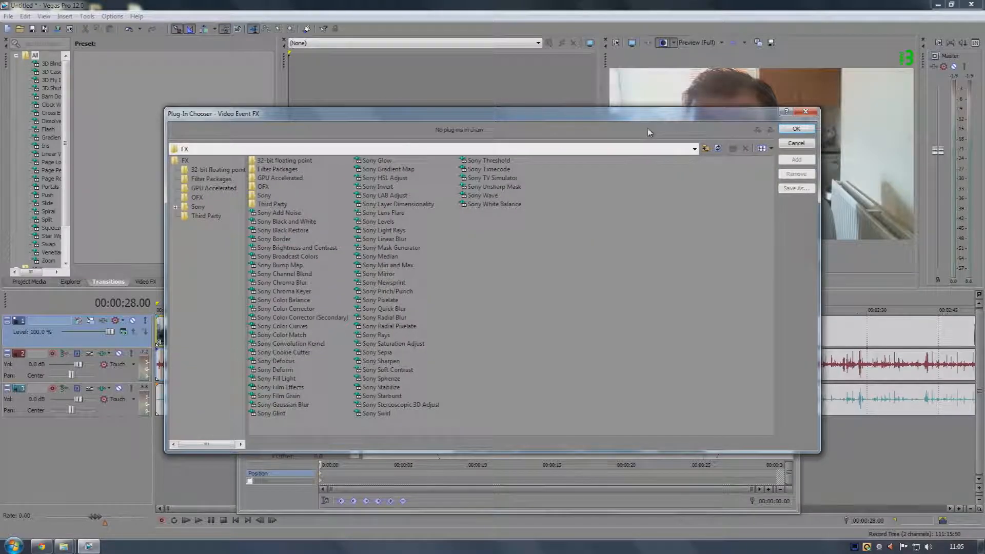
click(804, 113)
click(792, 246)
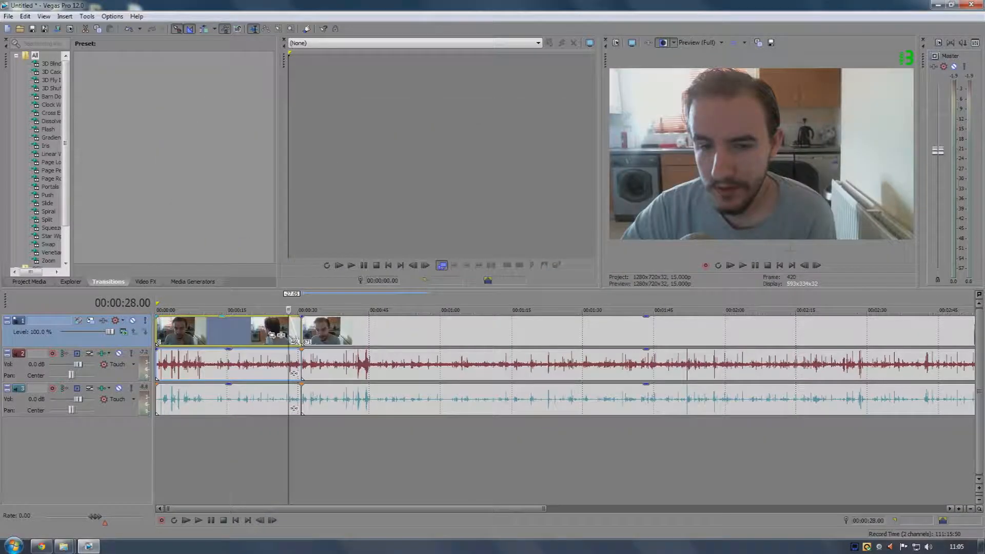
Select the first video event and set the loop region to it
right_click(296, 333)
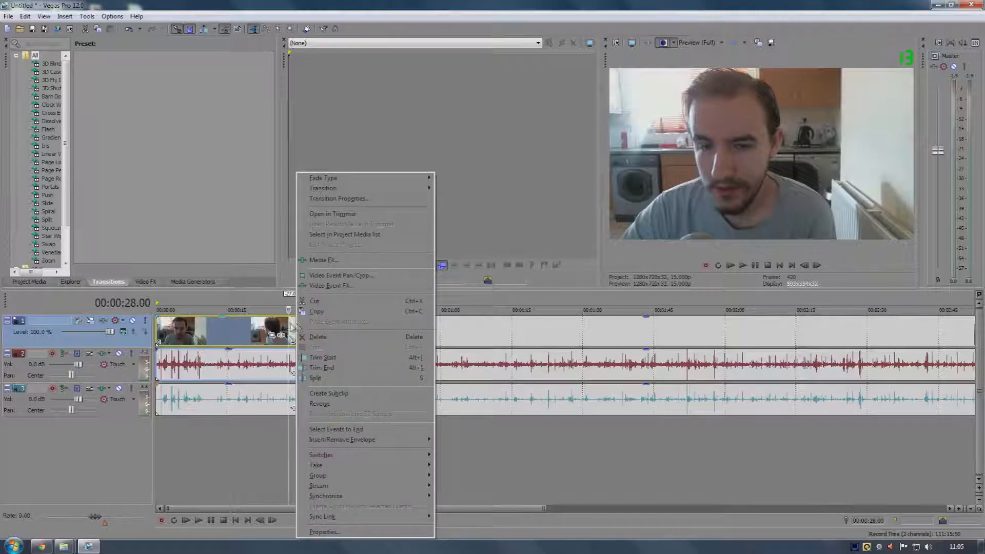
click(270, 327)
double_click(301, 323)
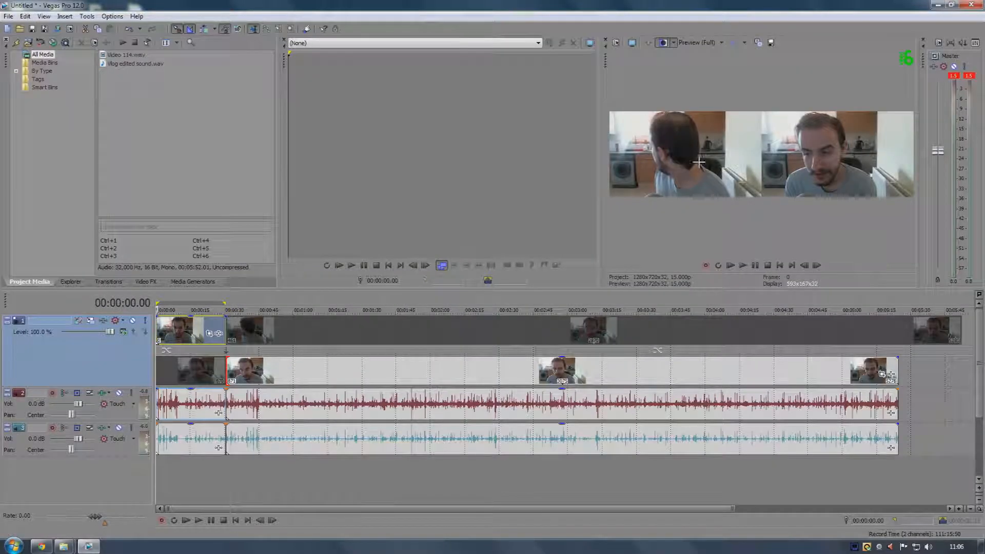
Play back the ending of the edited video
click(675, 43)
click(676, 43)
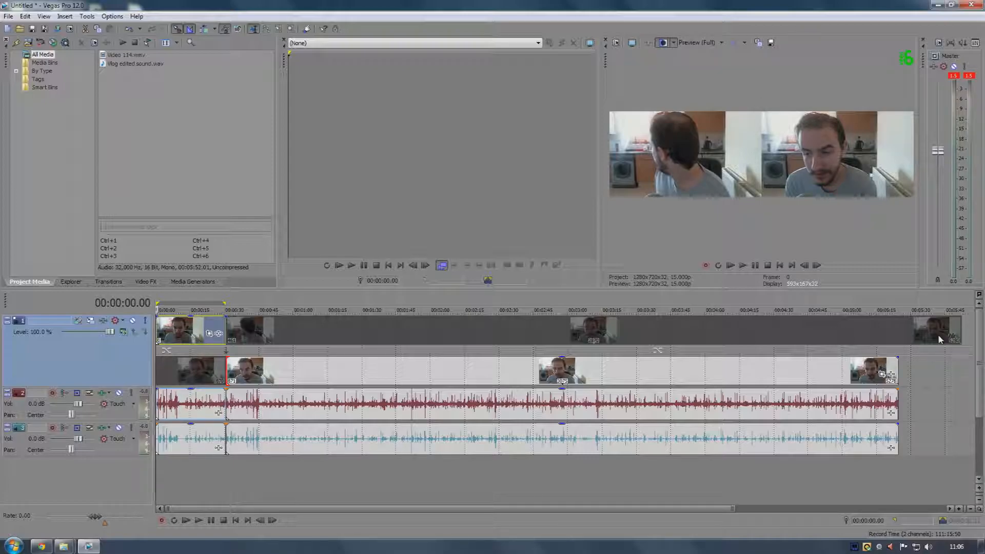
click(893, 337)
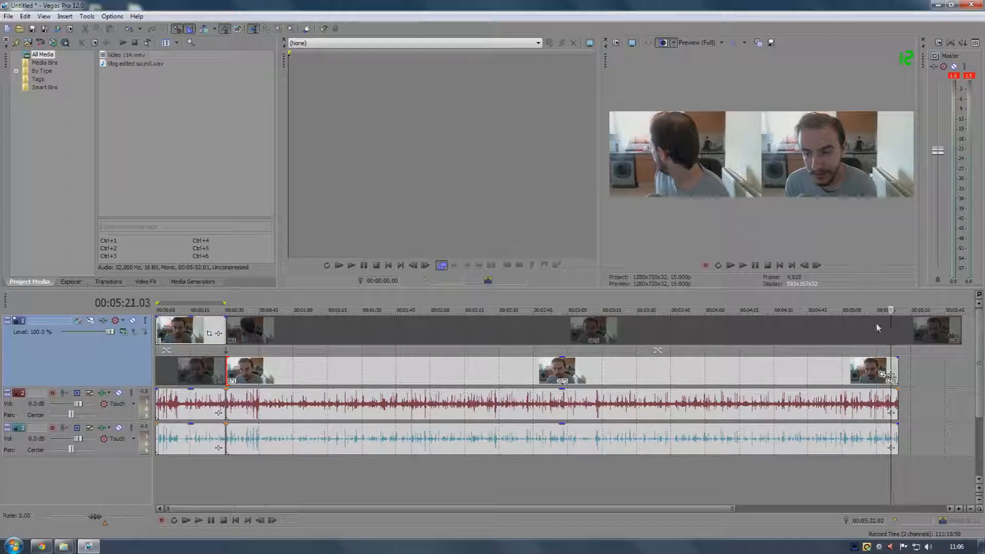
click(744, 266)
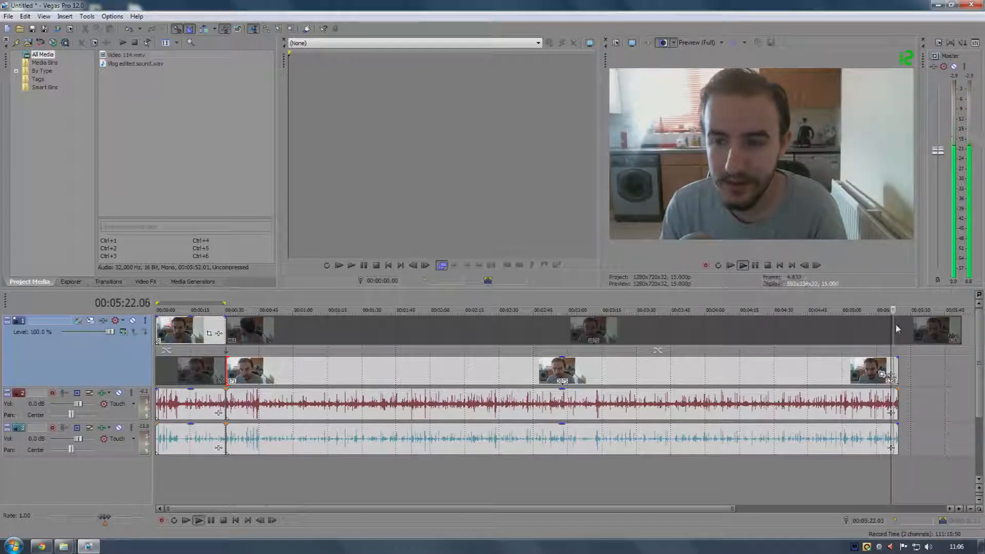
click(756, 266)
click(186, 331)
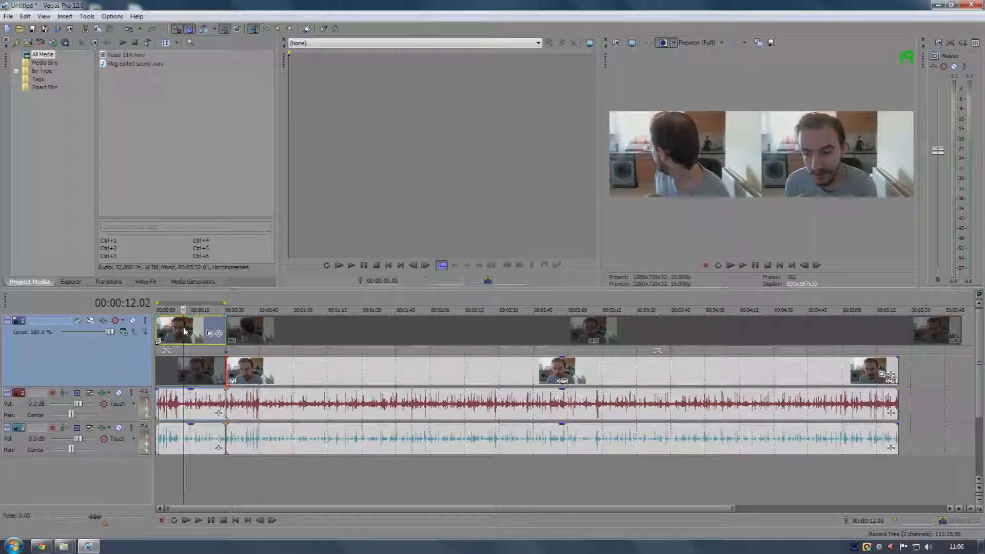
key(ctrl+Home)
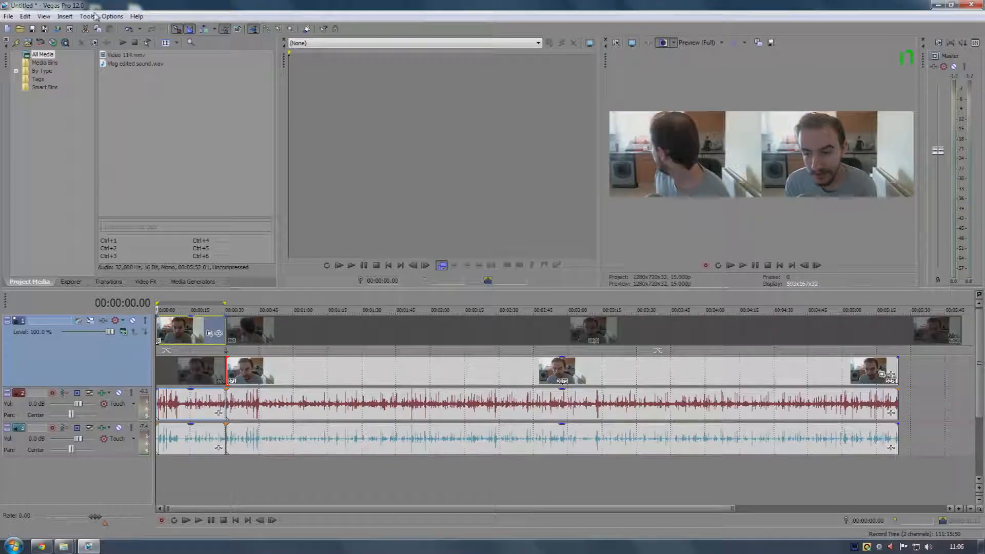
click(60, 17)
click(57, 20)
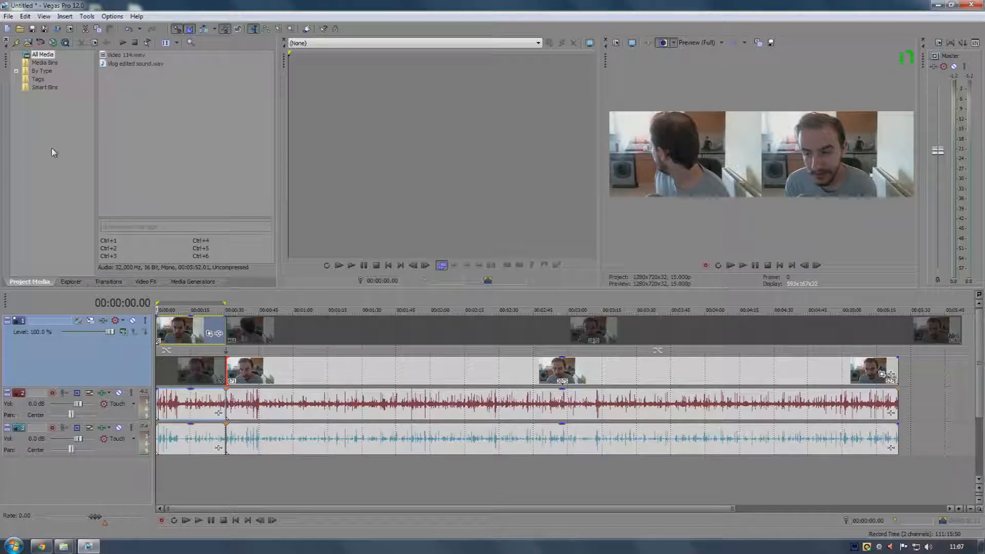
click(188, 336)
key(ctrl+Home)
Close the Trimmer and widen the video preview pane
click(283, 39)
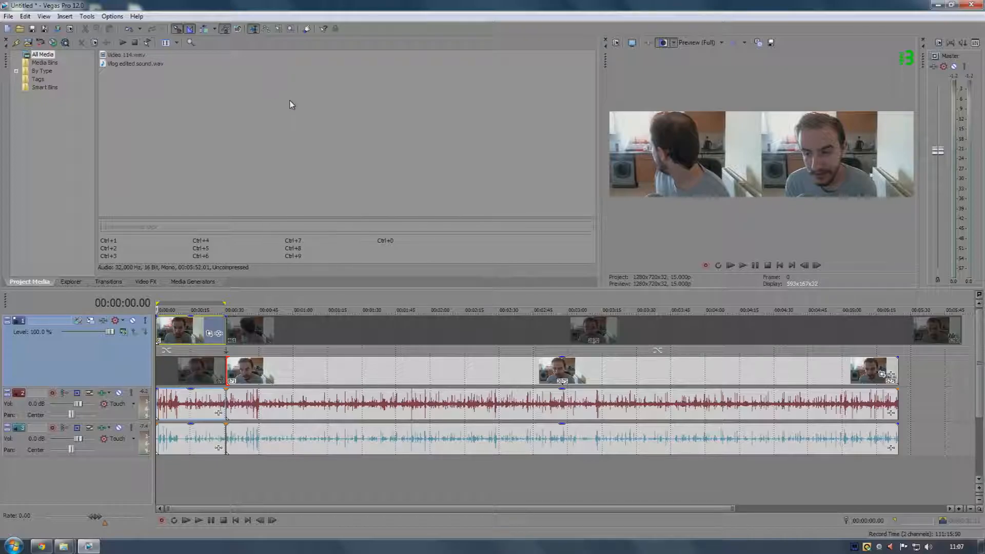
drag(601, 114, 405, 114)
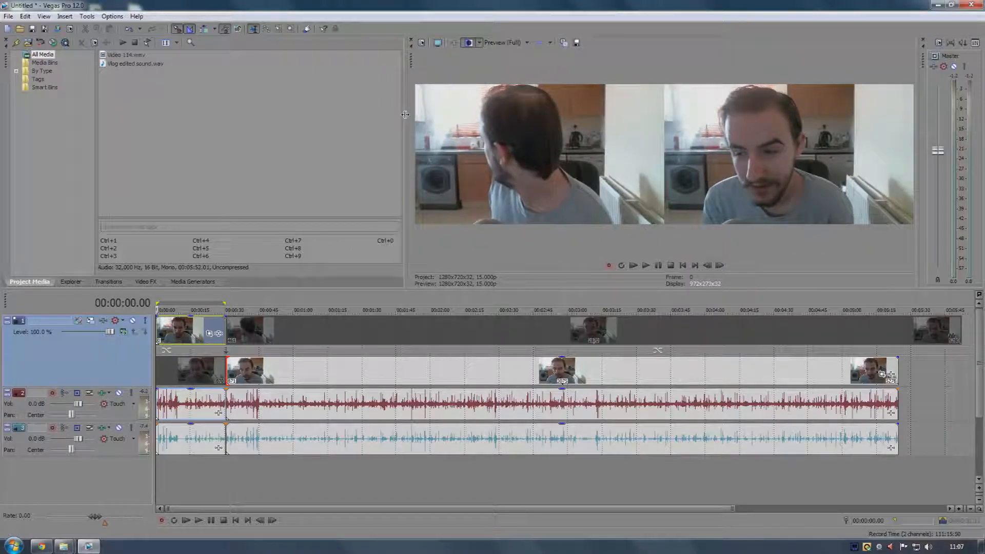
Scrub through the opening video event and shrink the video track's height
click(185, 329)
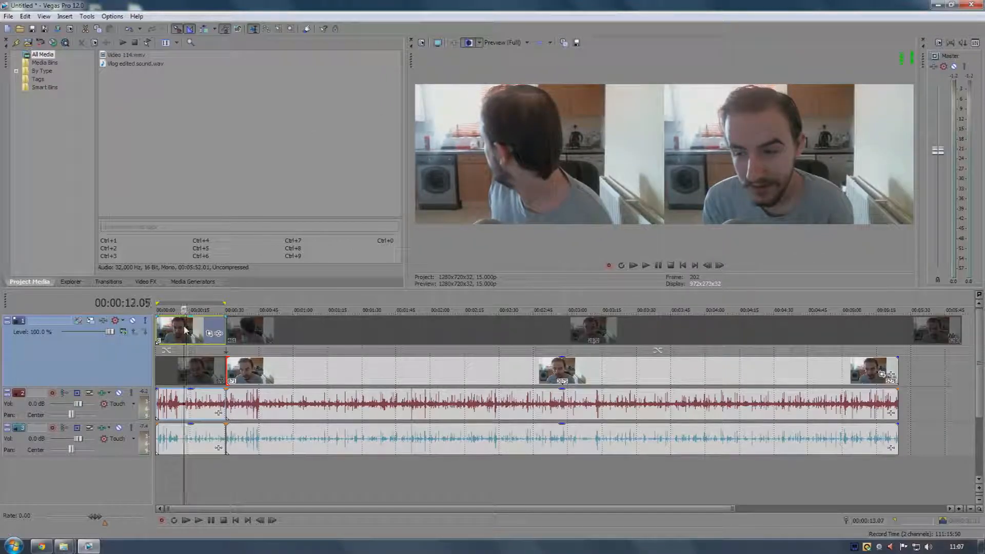
drag(185, 328, 212, 328)
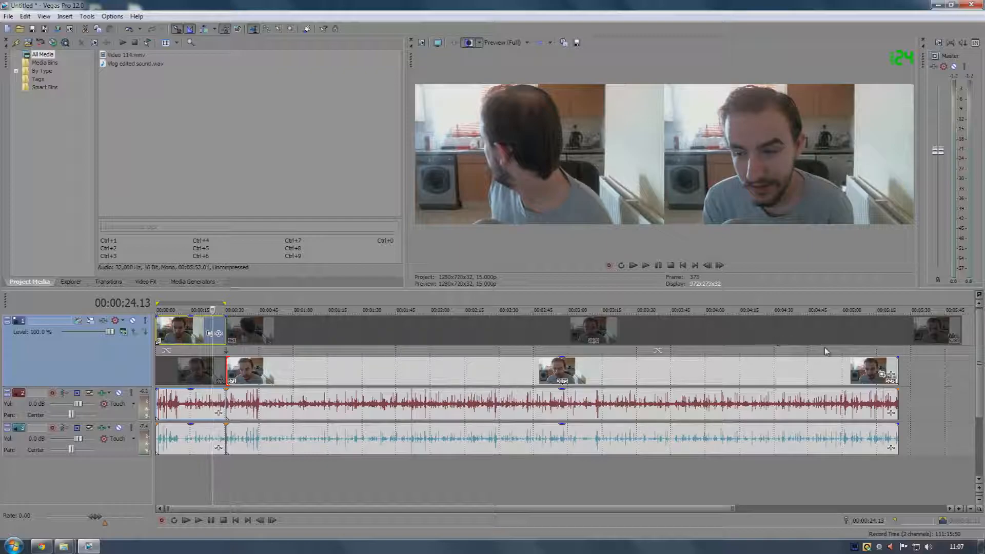
click(839, 329)
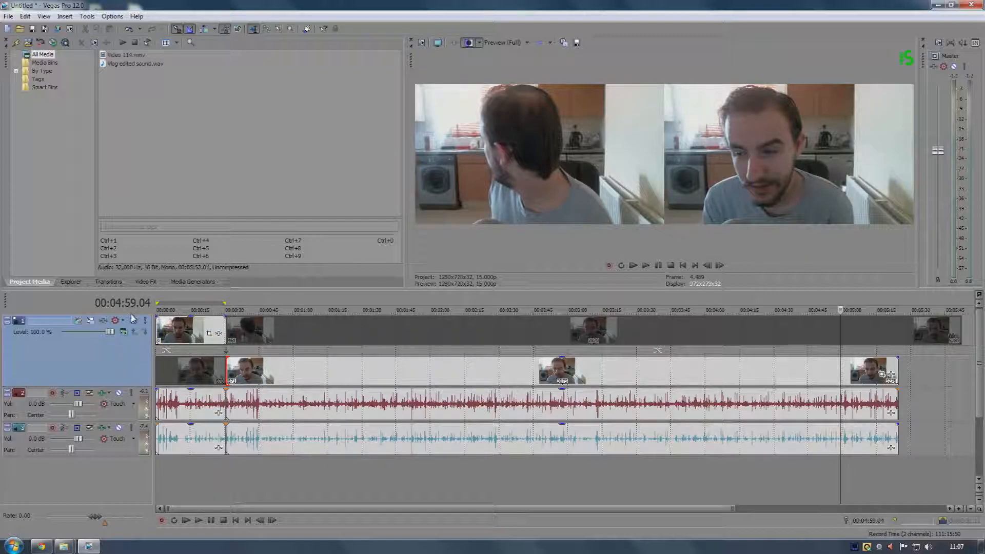
drag(128, 387, 127, 362)
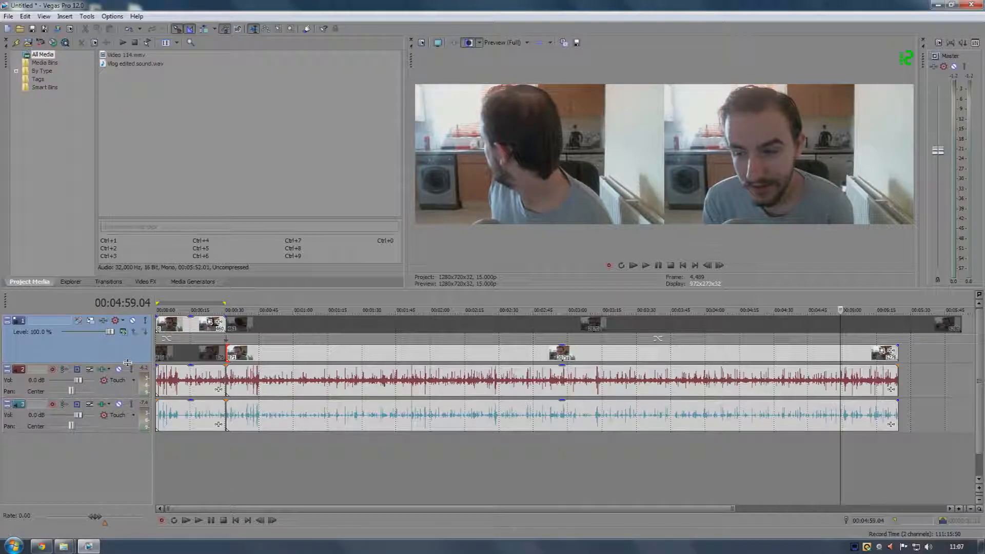
Open the Render As dialog and expand the Windows Media Video V11 (*.wmv) templates
click(8, 15)
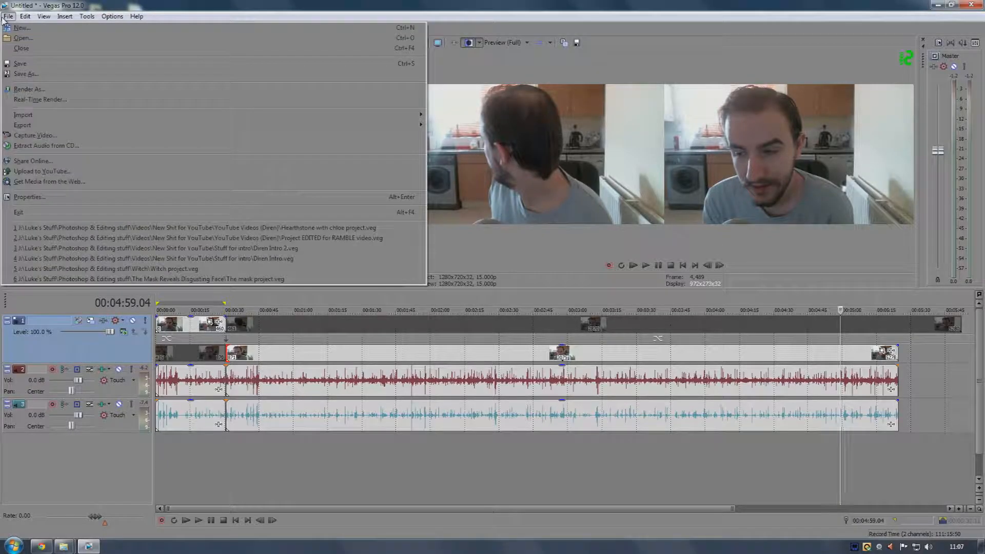
click(32, 78)
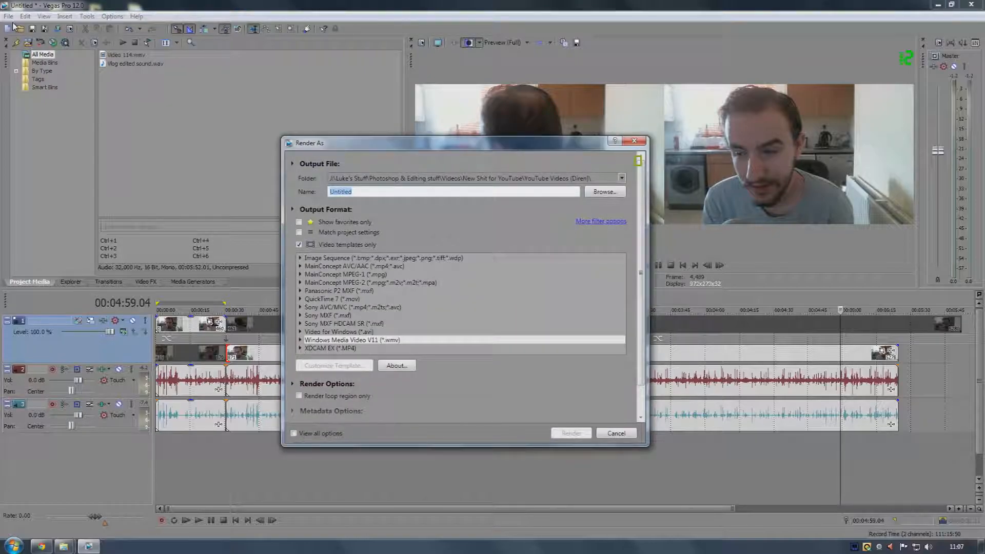
scroll(395, 276, down, 1)
scroll(390, 279, up, 1)
scroll(381, 288, down, 1)
click(302, 308)
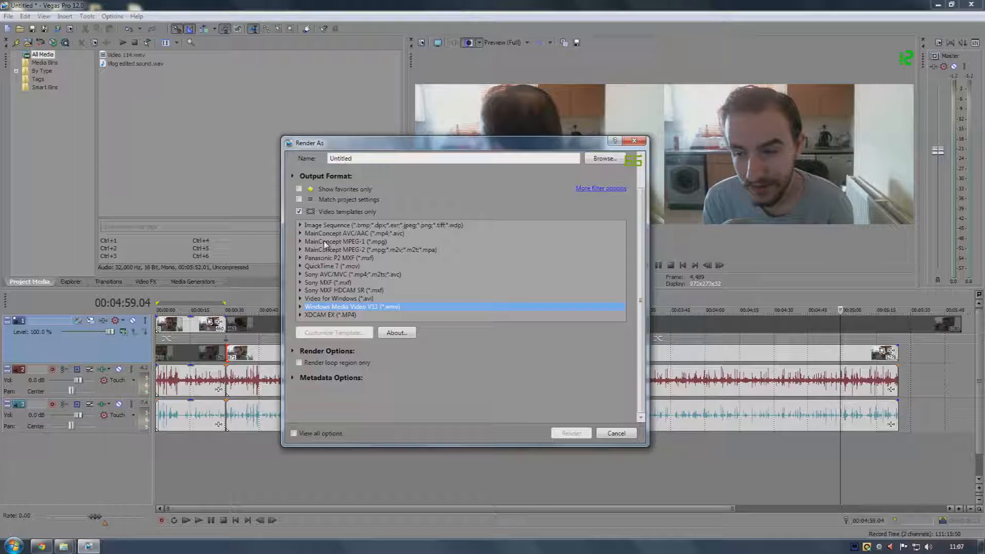
click(301, 299)
scroll(337, 301, down, 5)
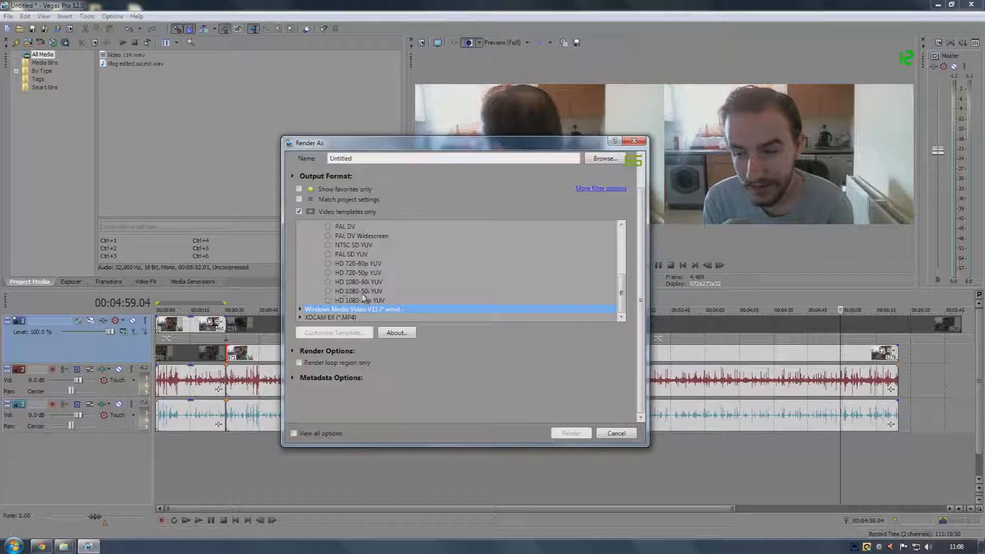
scroll(362, 303, up, 2)
click(301, 235)
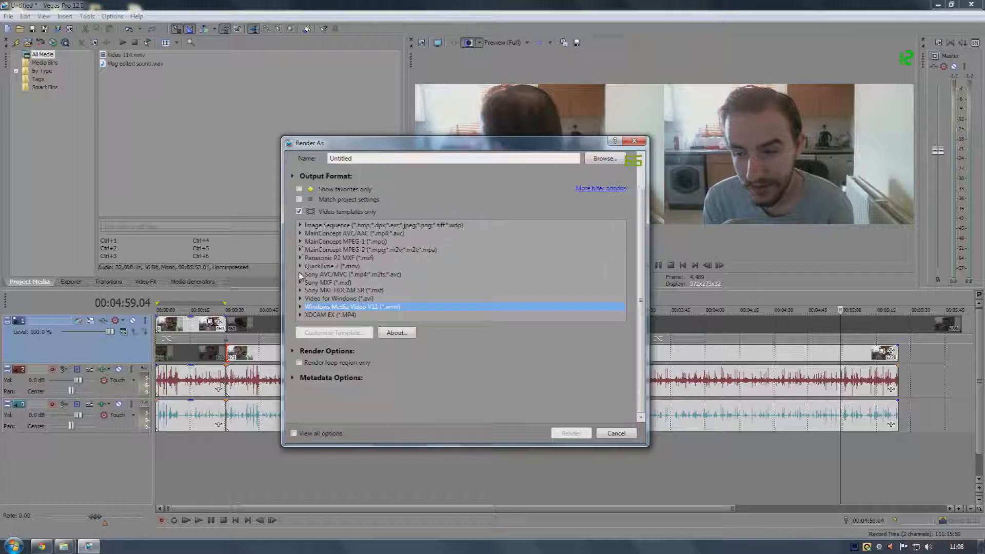
click(301, 307)
Select the YOUTUBE HD template under Windows Media Video V11
scroll(348, 287, down, 3)
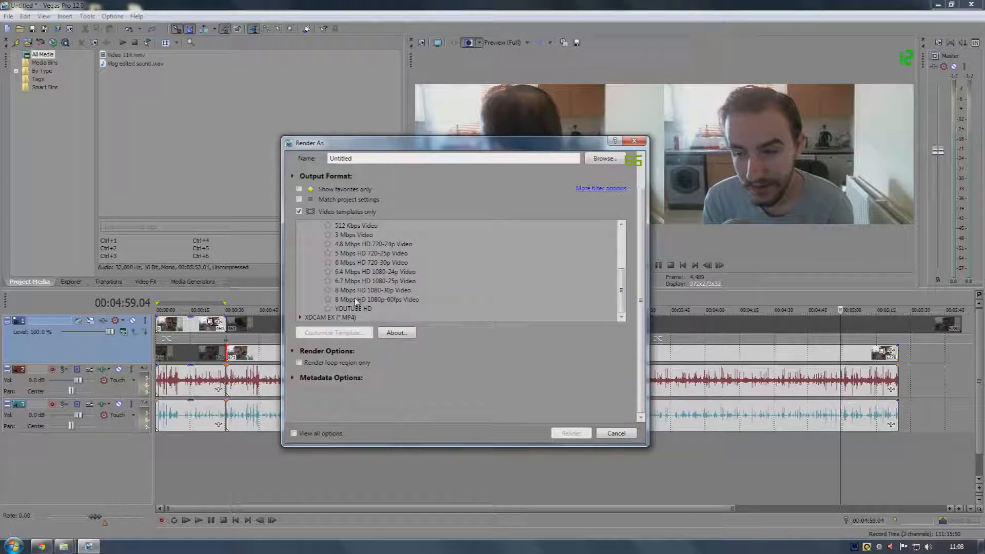
click(357, 300)
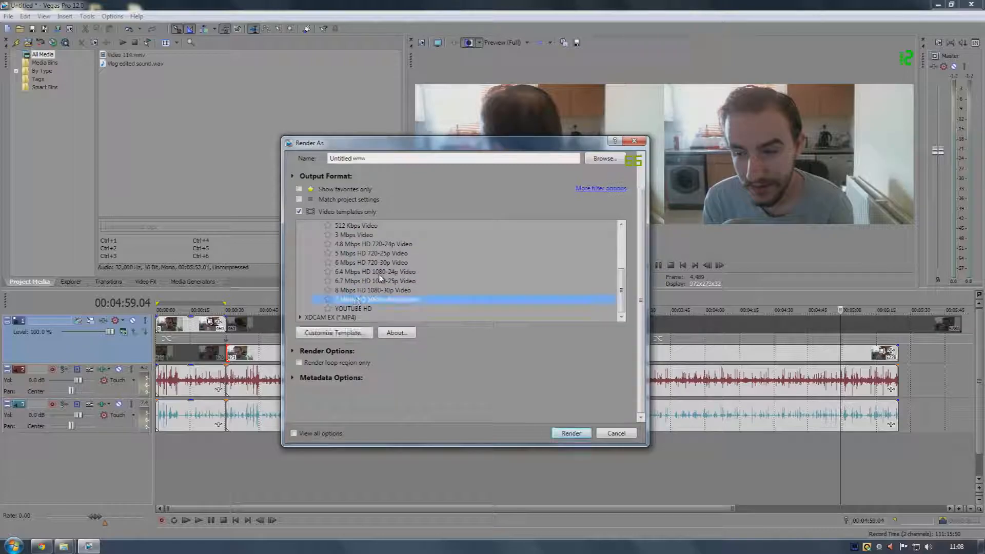
click(359, 309)
click(367, 300)
scroll(367, 301, up, 2)
scroll(367, 300, down, 2)
click(364, 310)
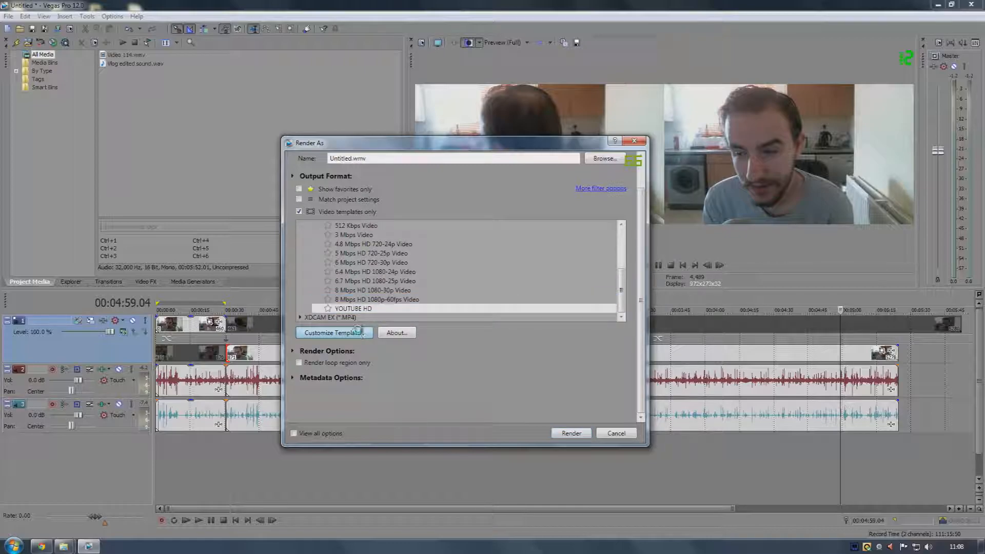
Customize the YOUTUBE HD template, setting its video frame rate to 29.970 (NTSC)
click(359, 332)
drag(521, 153, 487, 157)
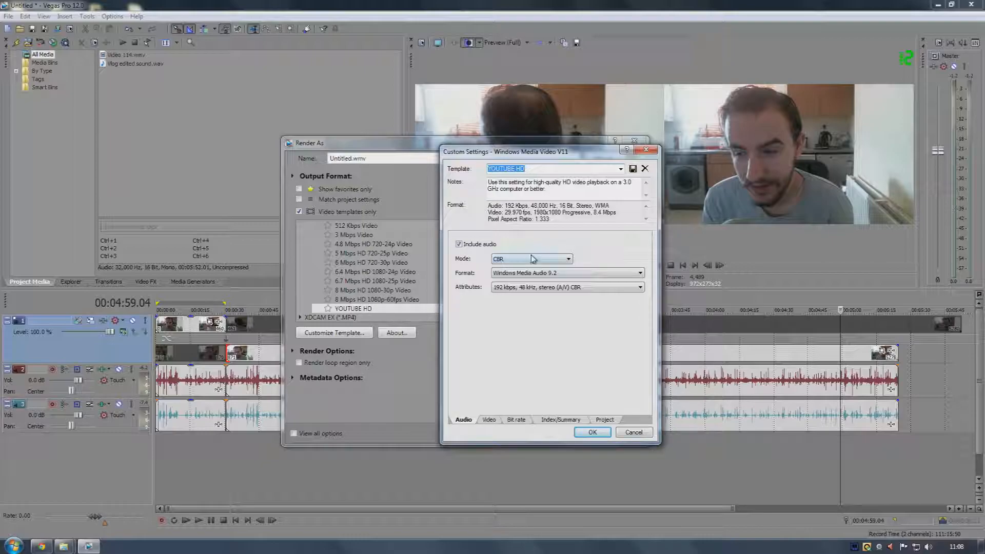
click(489, 420)
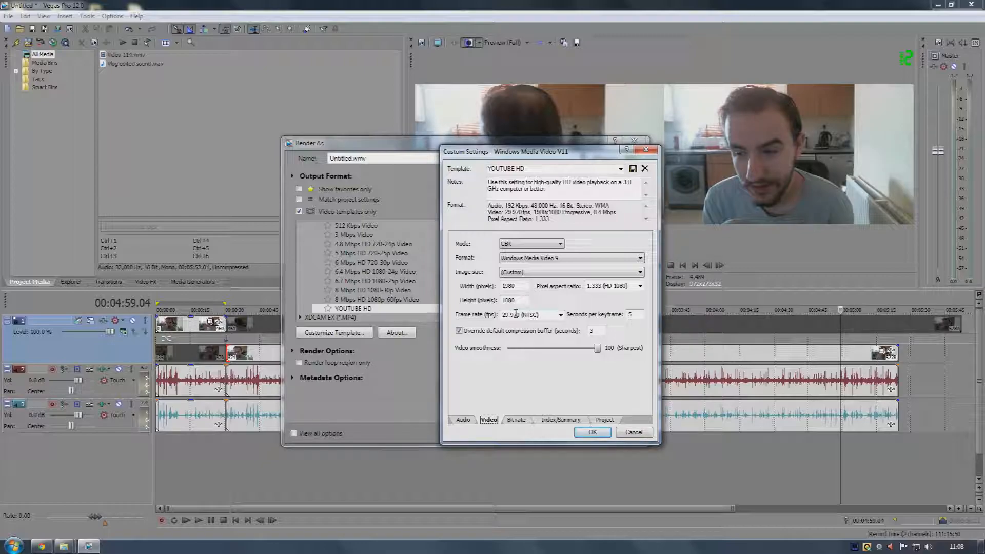
click(561, 316)
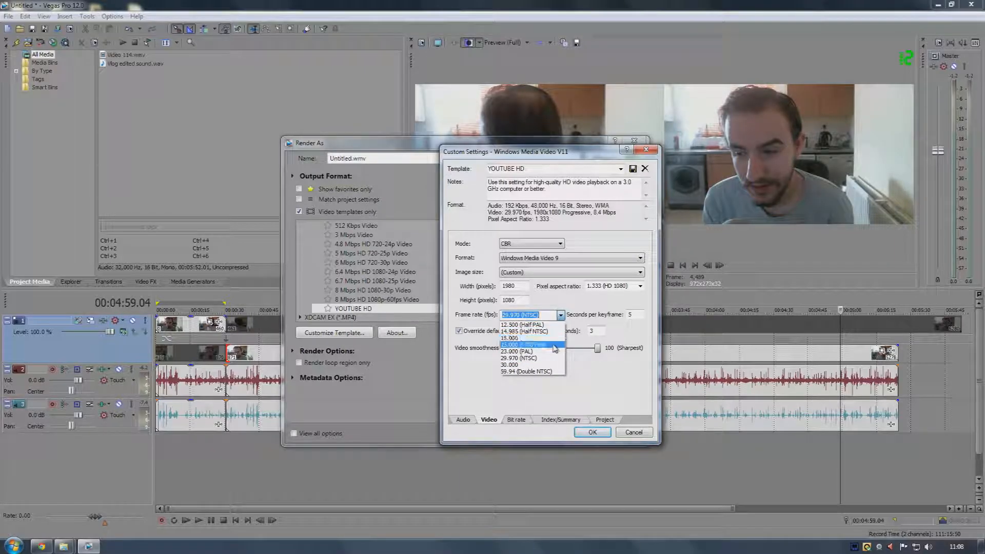
click(553, 358)
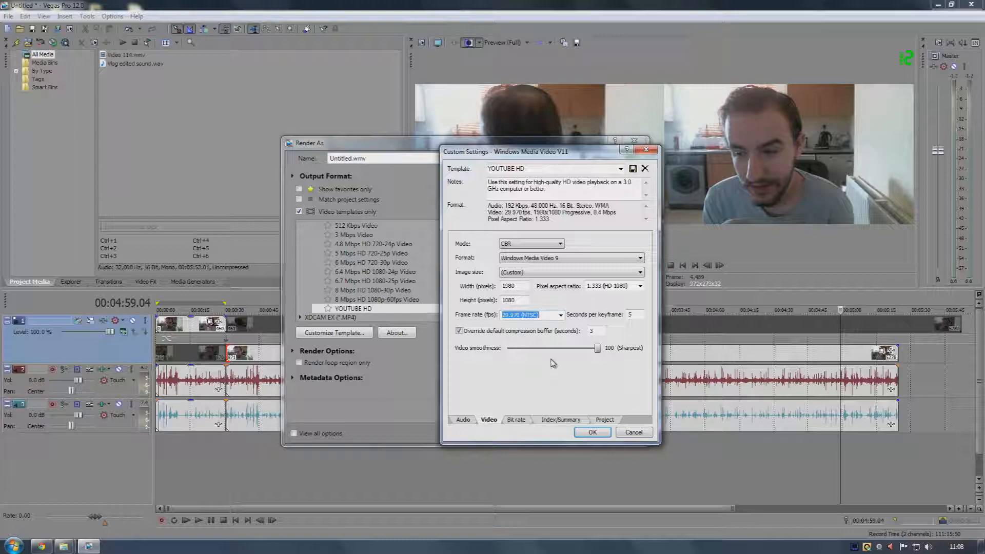
Accept the customized YOUTUBE HD video settings and cancel the Render As dialog
drag(550, 154, 510, 202)
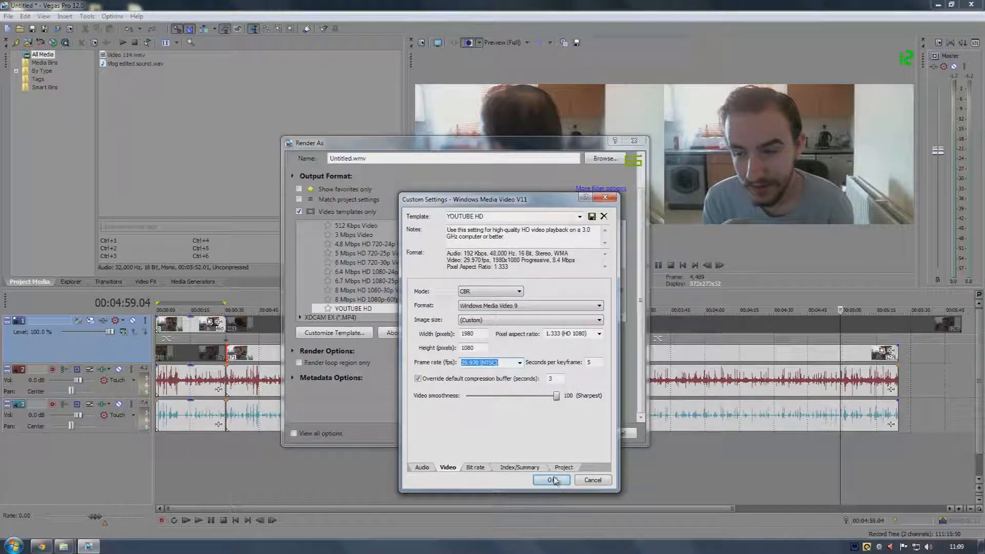
click(552, 479)
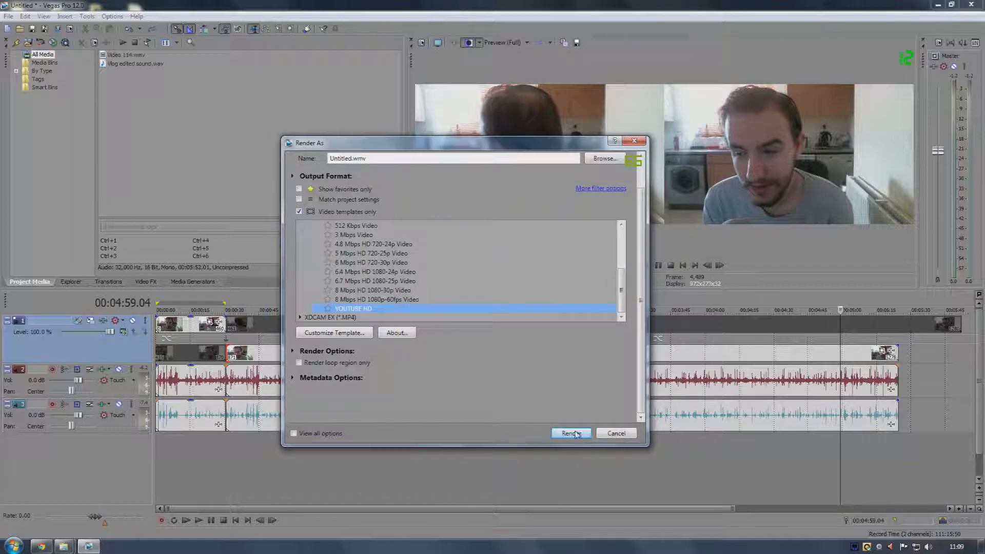
click(614, 434)
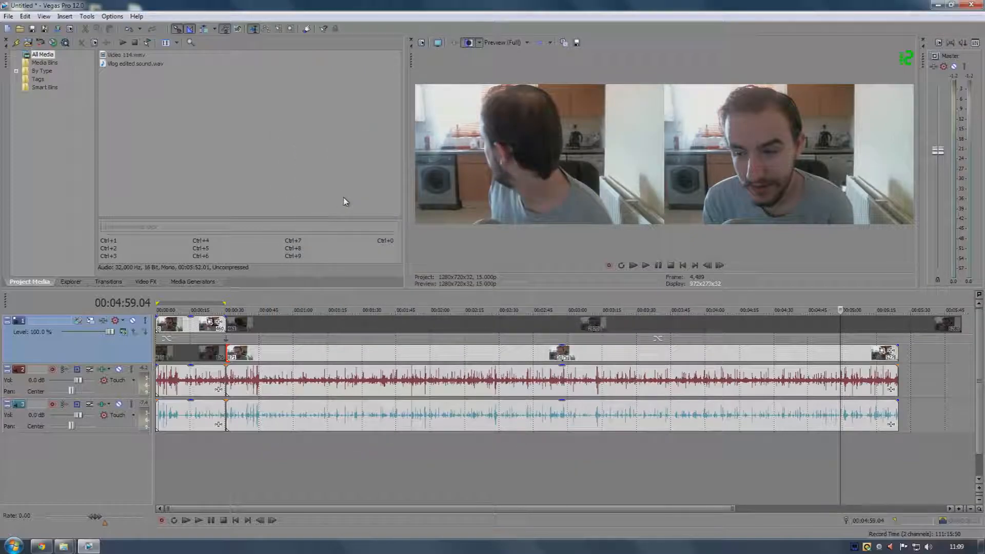
Return the playback cursor to the project start, hide the video preview and widen the project media panel
click(191, 354)
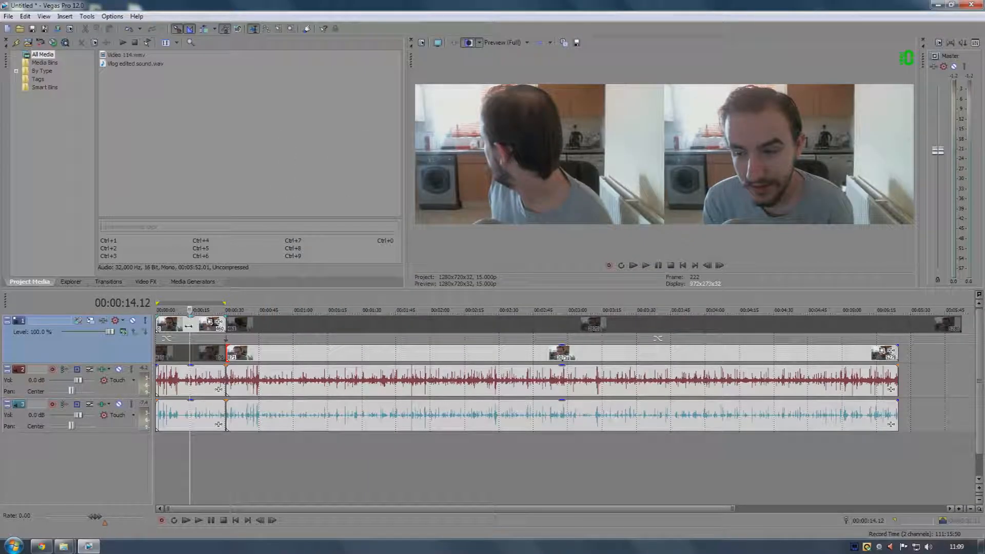
drag(189, 326, 154, 329)
click(411, 40)
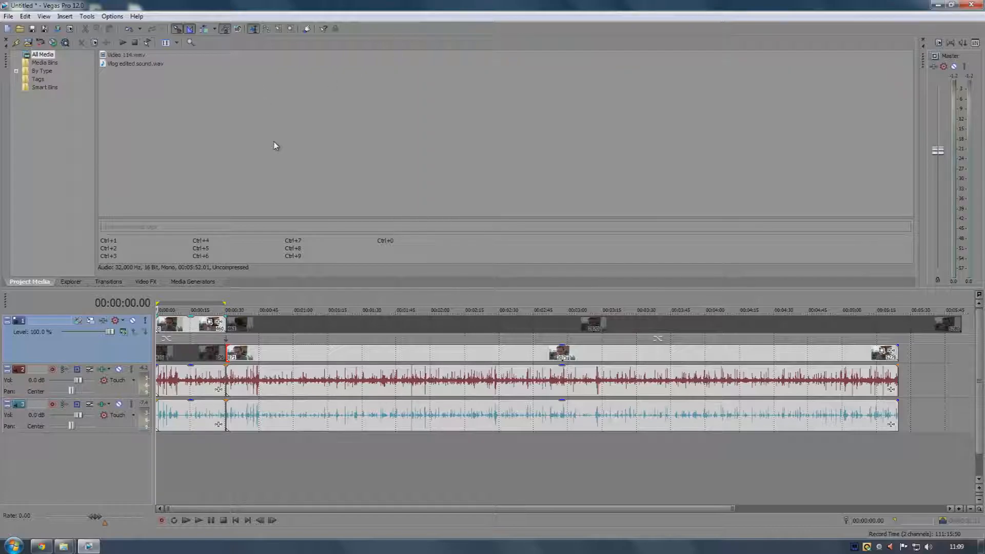
drag(97, 124, 423, 135)
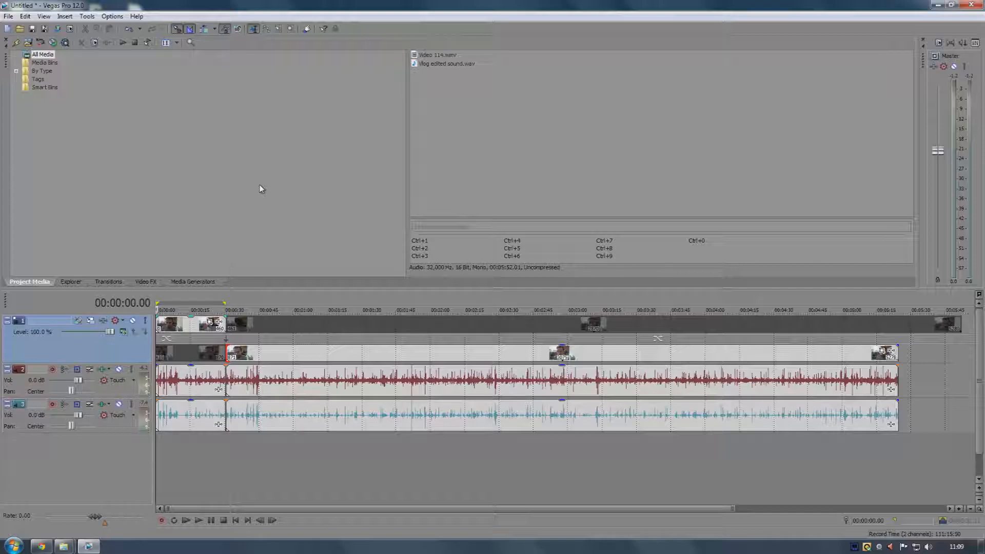
click(8, 16)
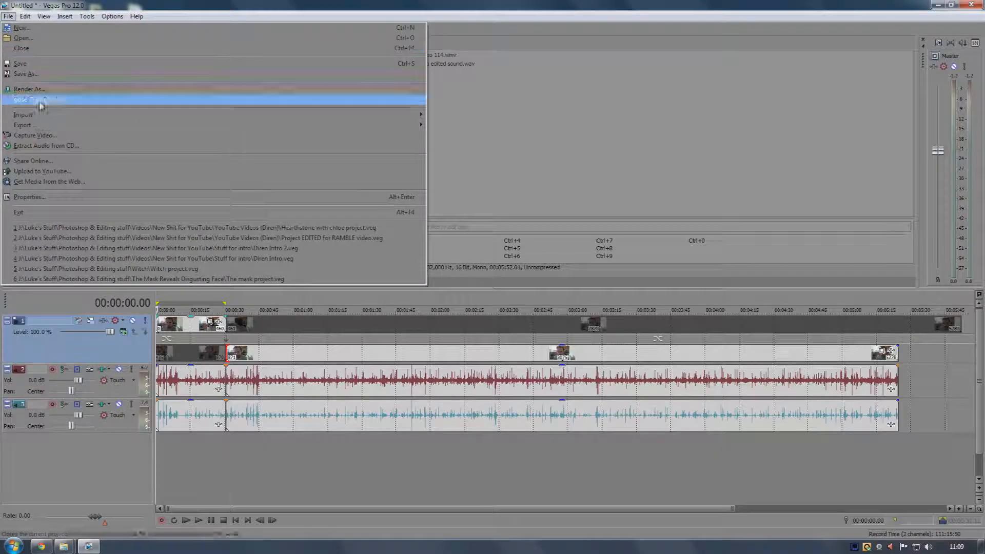
click(51, 75)
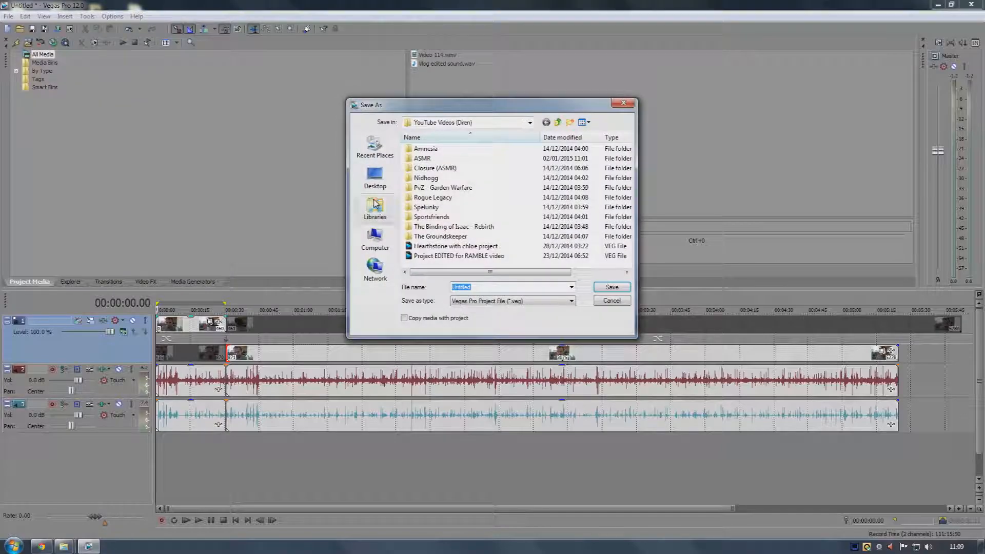
click(485, 302)
click(484, 308)
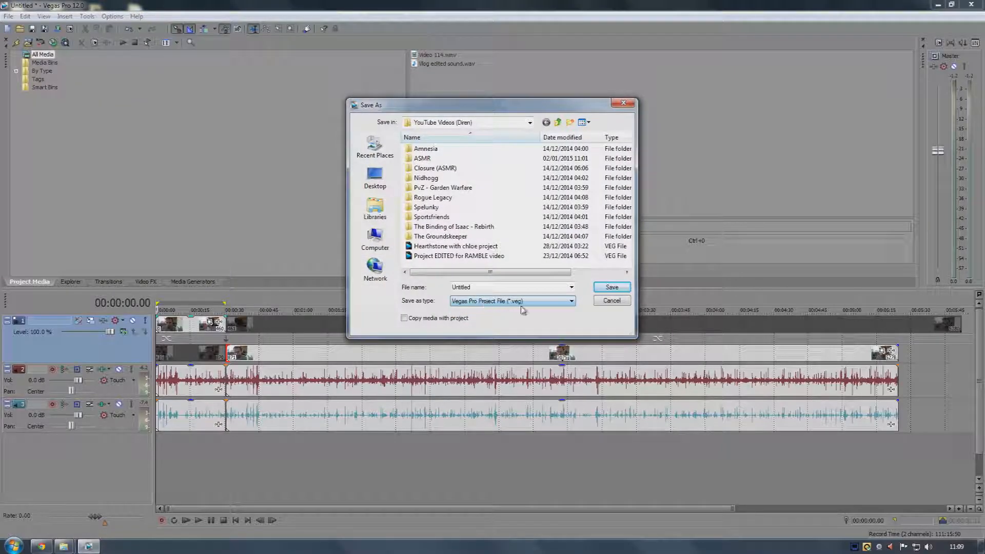
click(612, 301)
Open the Project Properties dialog and inspect its video template, width and height settings
click(9, 17)
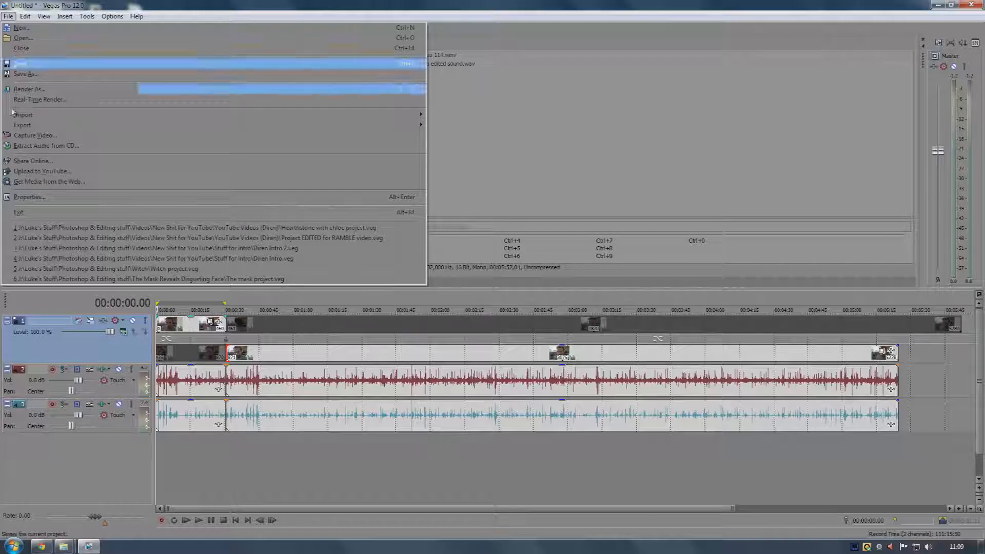
click(37, 198)
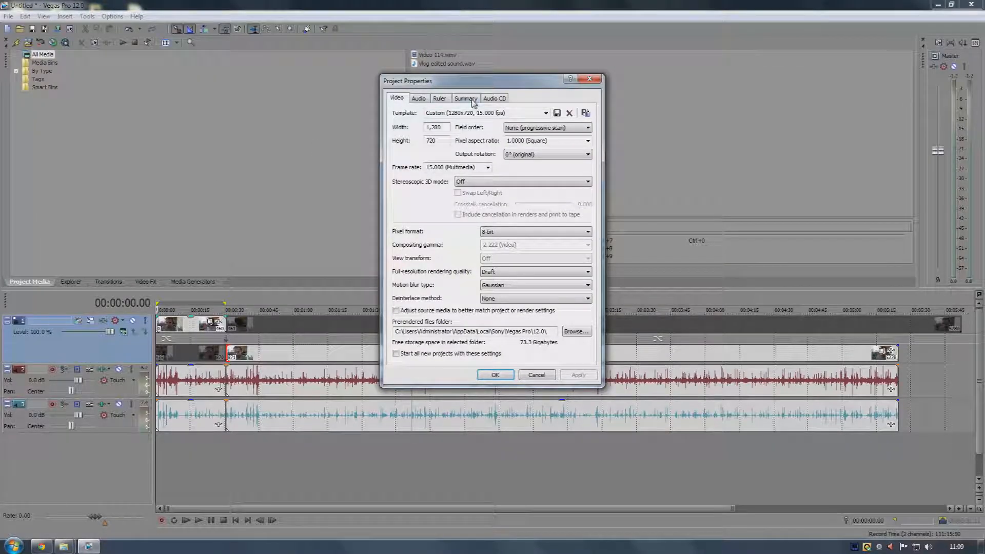
drag(474, 87, 299, 92)
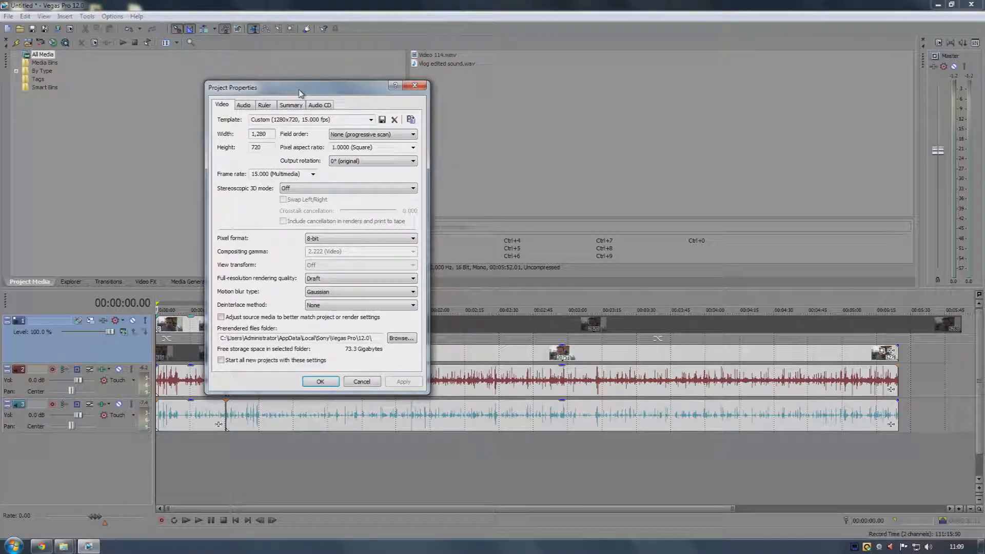
mouse_move(260, 149)
mouse_down()
mouse_move(245, 153)
mouse_move(269, 147)
mouse_up()
click(259, 148)
click(270, 148)
click(310, 120)
click(310, 120)
Review the Audio, Ruler, Summary and Audio CD tabs of Project Properties, then close the dialog
click(249, 106)
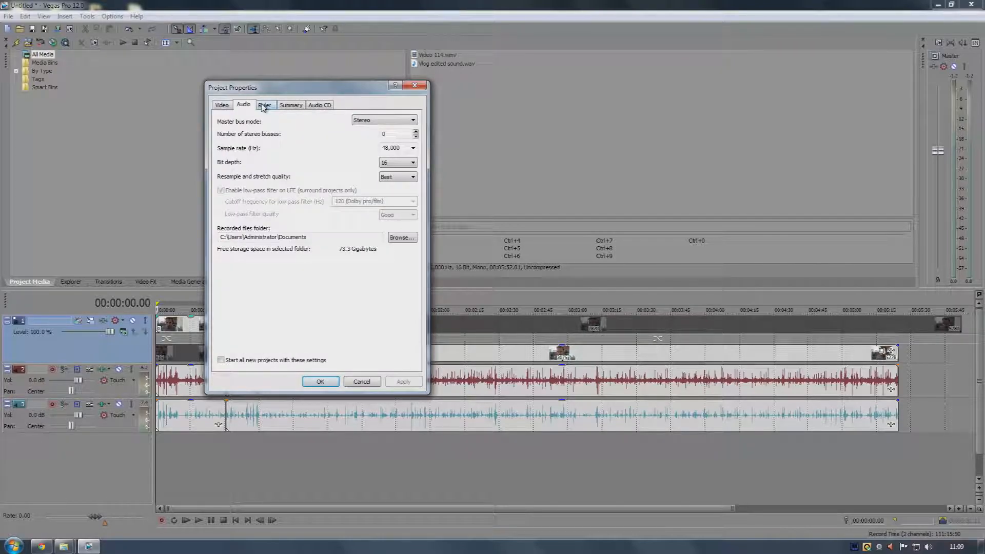
click(264, 105)
click(287, 105)
click(319, 105)
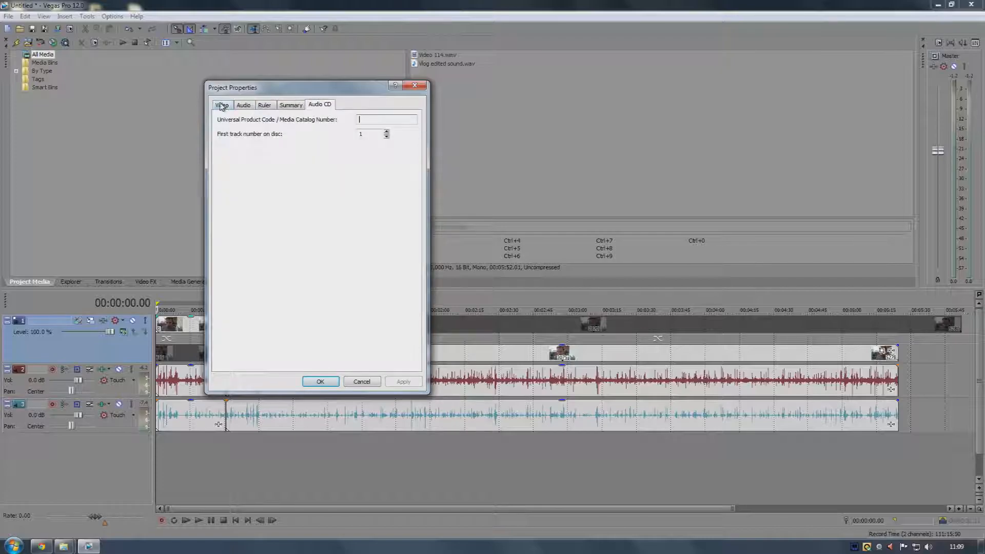
click(222, 105)
click(244, 105)
click(222, 105)
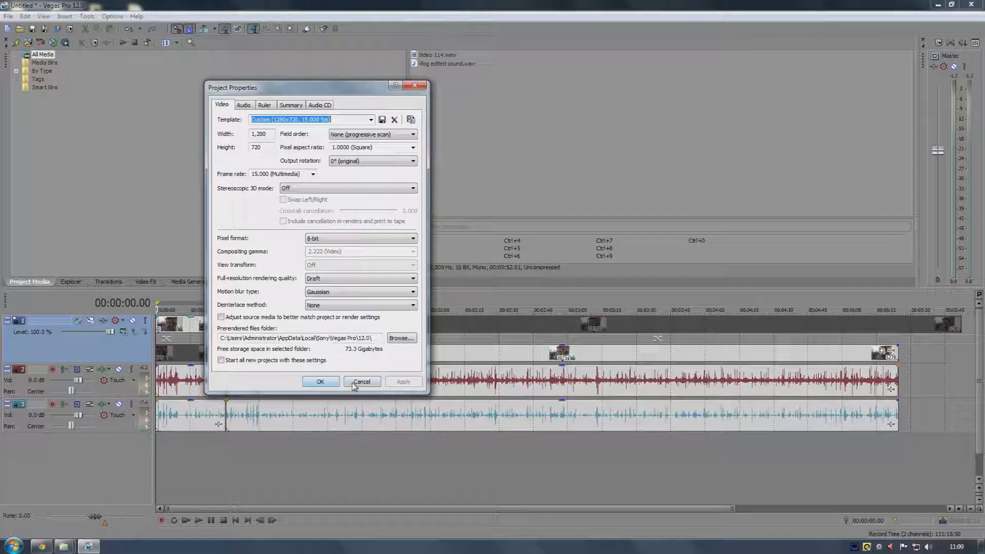
click(328, 384)
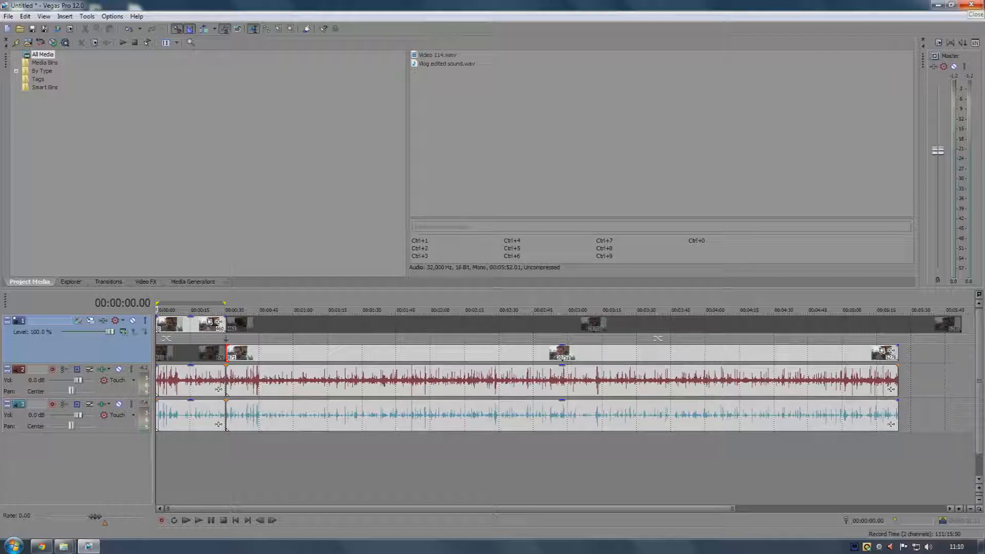
Close Vegas Pro without saving changes to the untitled project
click(972, 5)
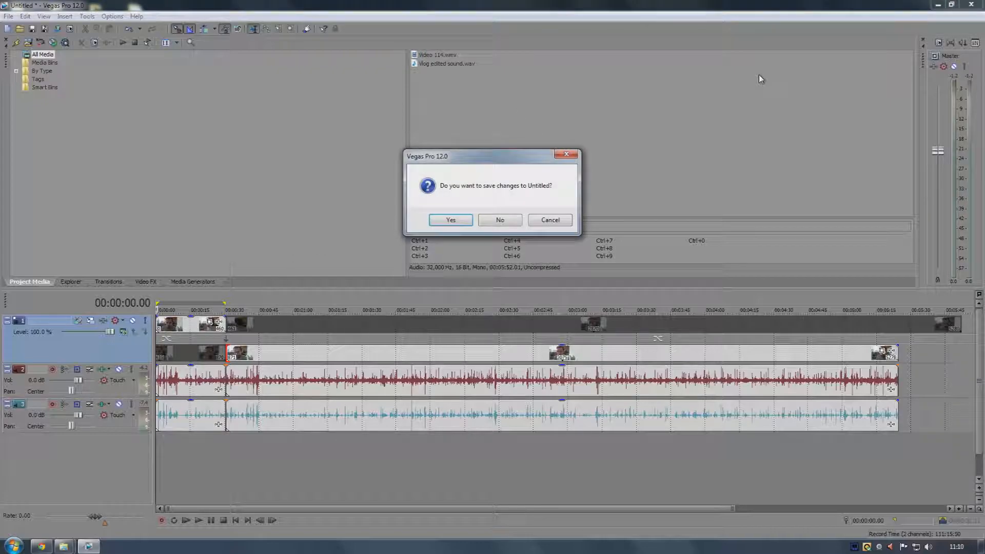
click(509, 216)
Open the YouTube Videos (Diren) folder in Explorer and select the FINISHED HEARTHSTONE PROJECT file
mouse_move(62, 548)
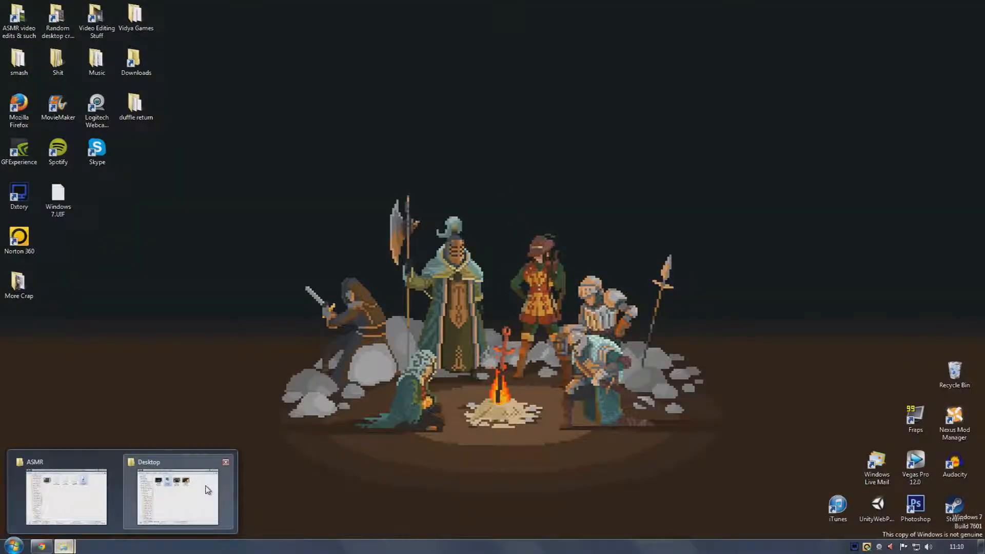
click(72, 495)
click(382, 136)
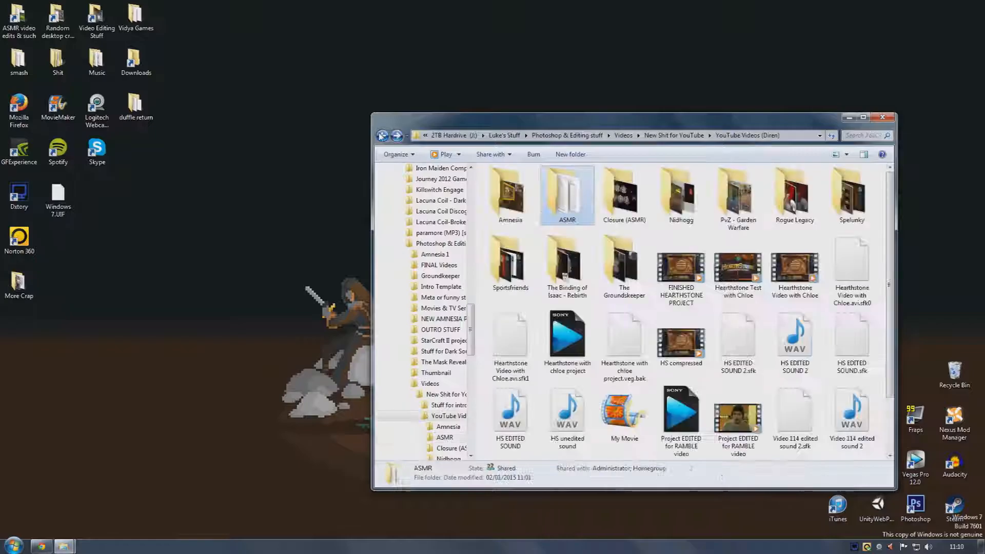
click(678, 246)
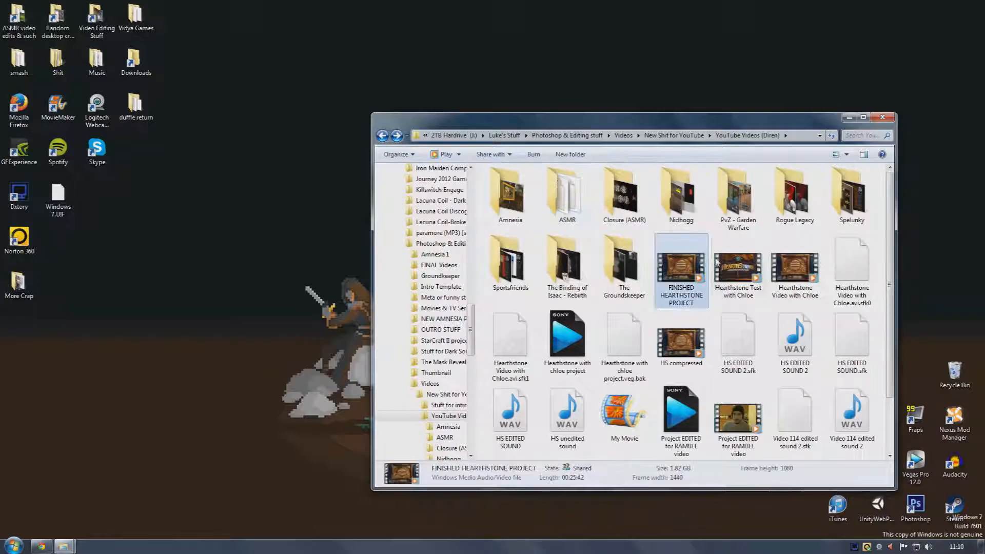
drag(751, 127, 577, 100)
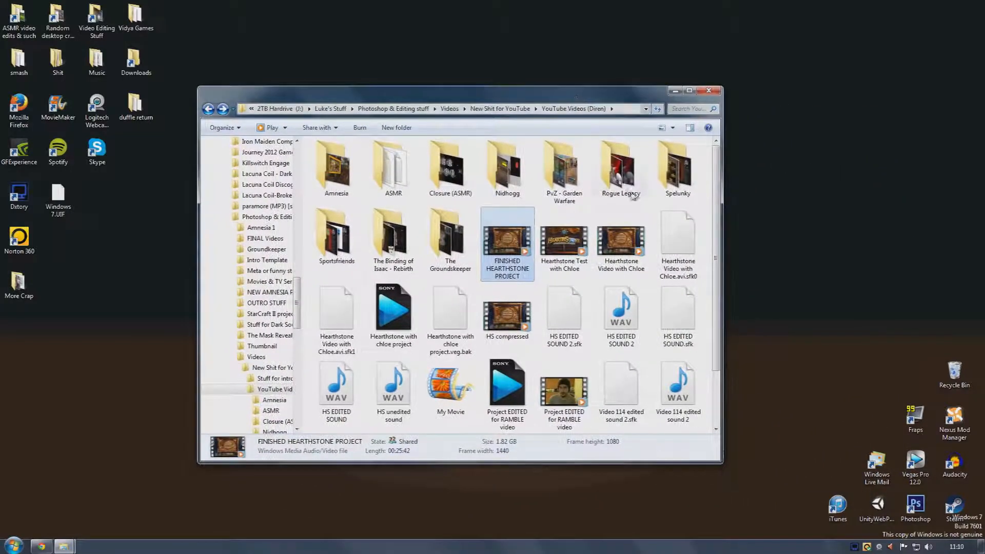
Compare the file details of Hearthstone Video with Chloe and FINISHED HEARTHSTONE PROJECT, then close the folder window
click(630, 248)
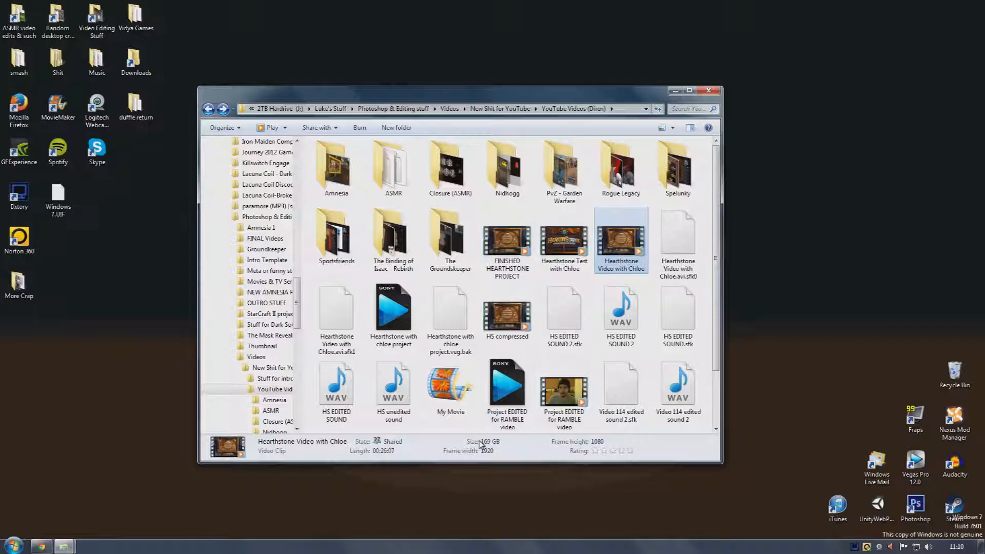
click(528, 236)
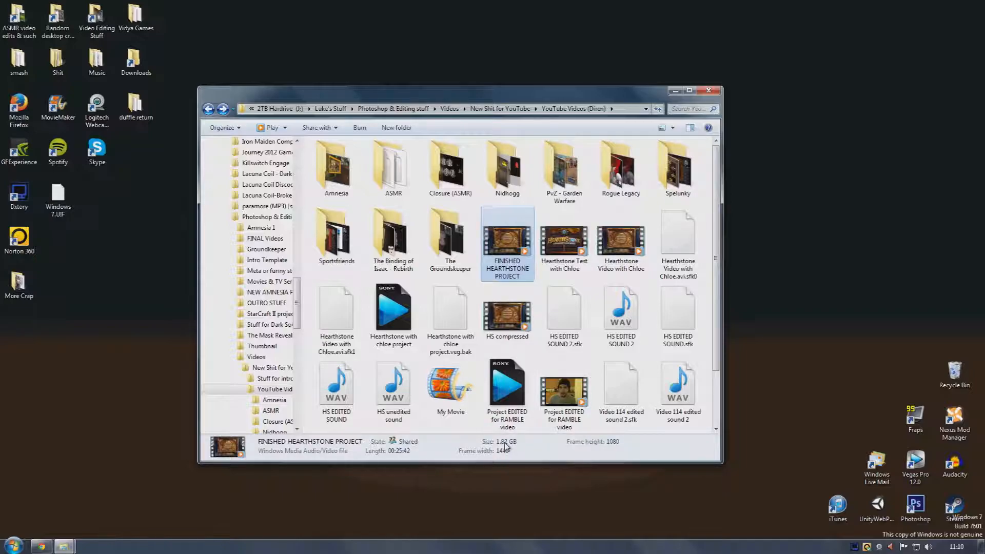
click(608, 245)
click(511, 251)
click(608, 251)
click(498, 260)
click(616, 241)
click(526, 245)
click(619, 241)
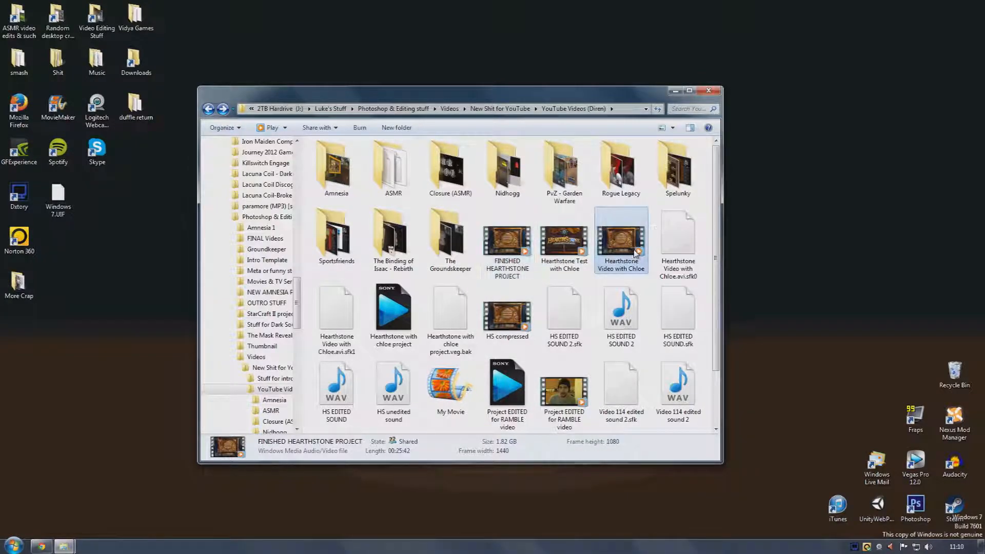
click(525, 243)
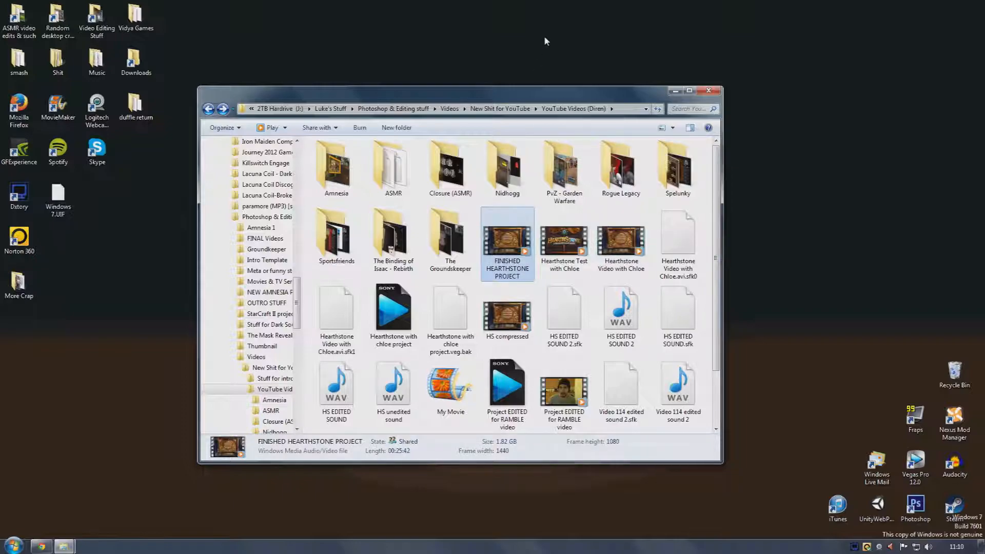
click(706, 49)
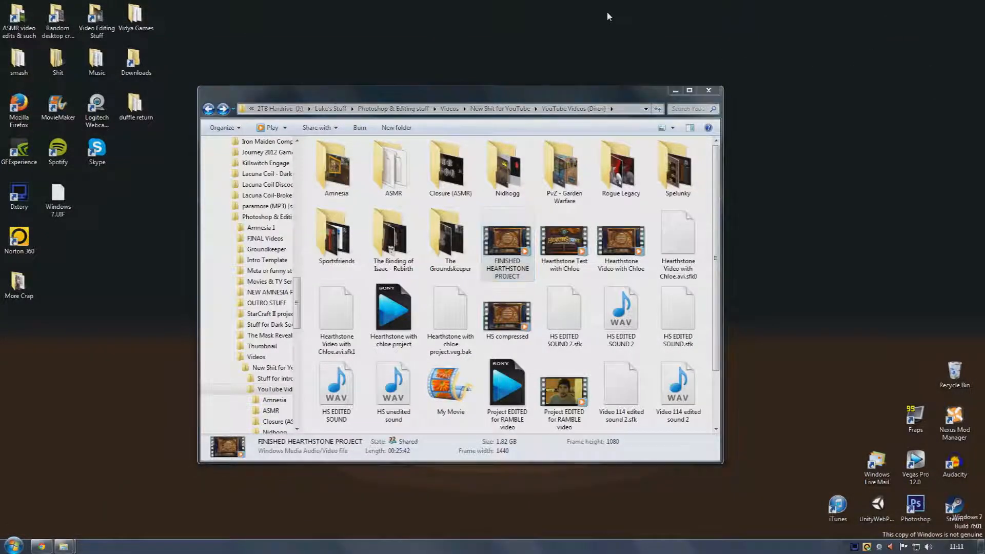
click(709, 91)
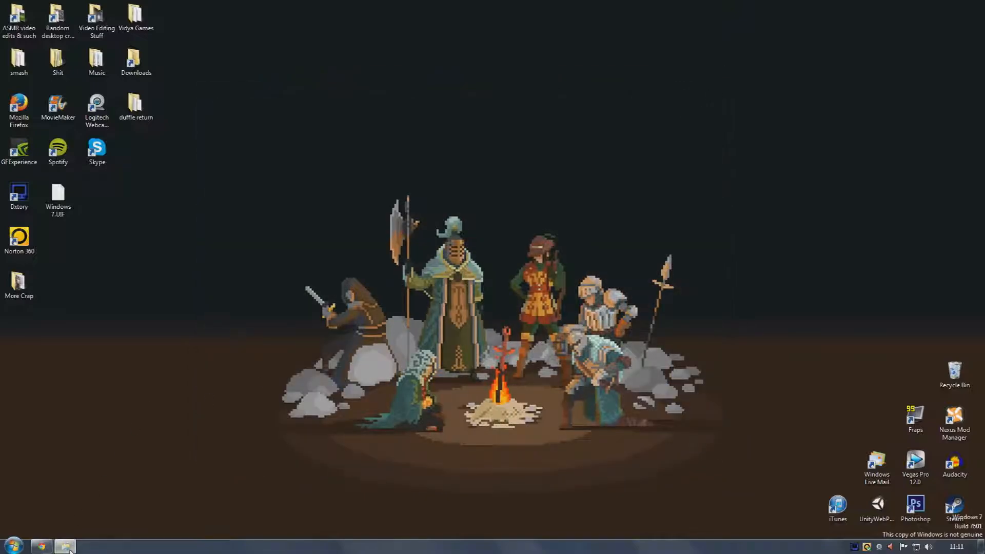
click(69, 547)
click(68, 547)
click(68, 547)
click(697, 133)
Open Dxtory from the system tray and reposition its window
click(854, 547)
drag(457, 127, 424, 109)
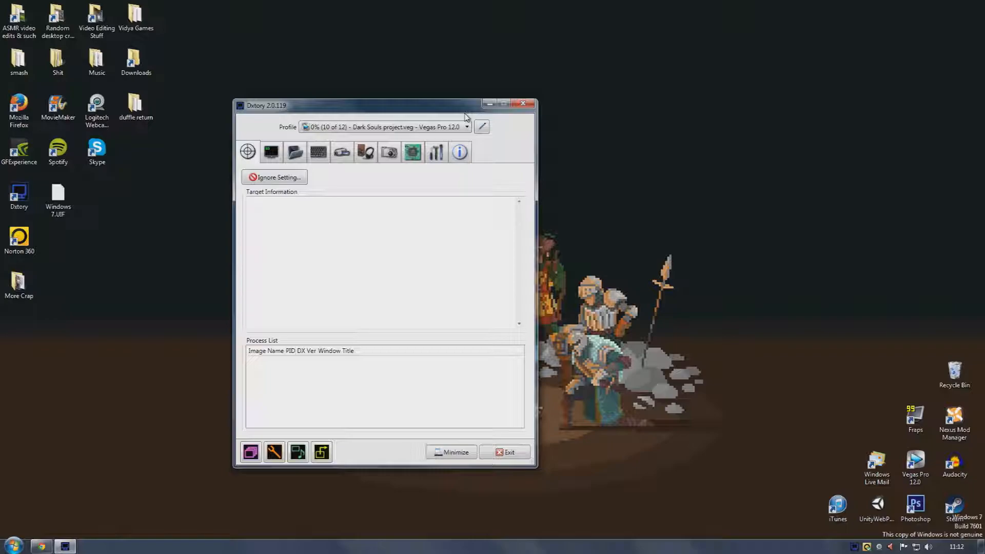
drag(465, 113, 426, 104)
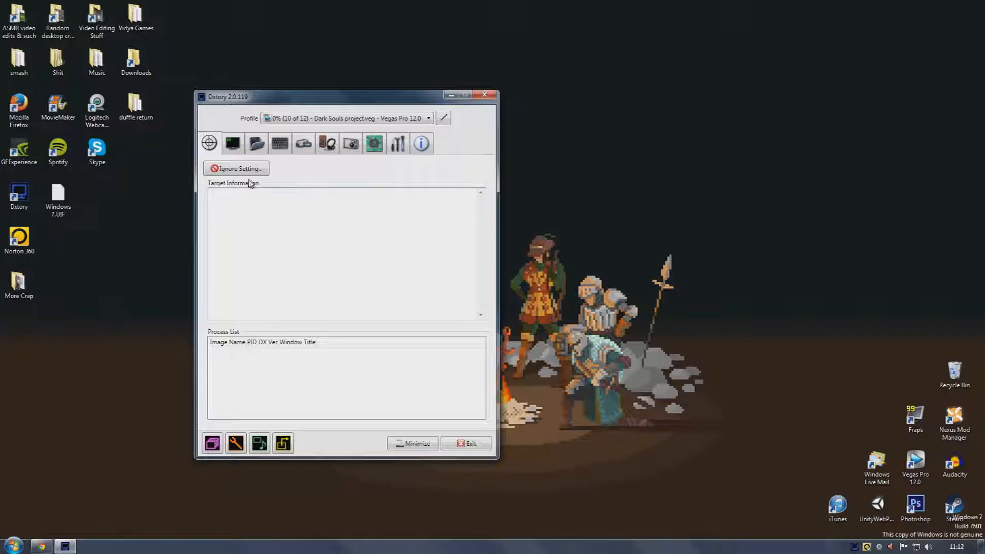
drag(250, 98, 231, 98)
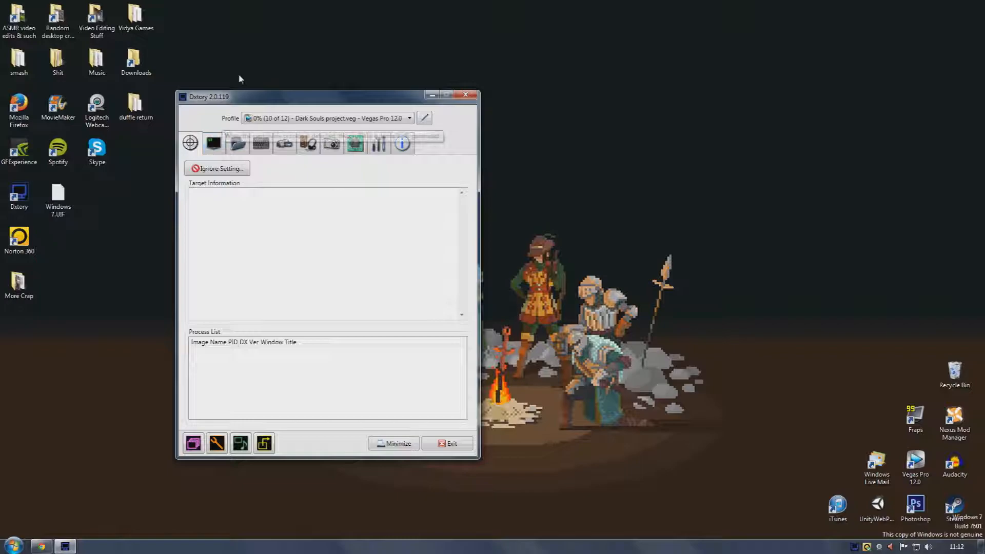
drag(237, 101, 240, 101)
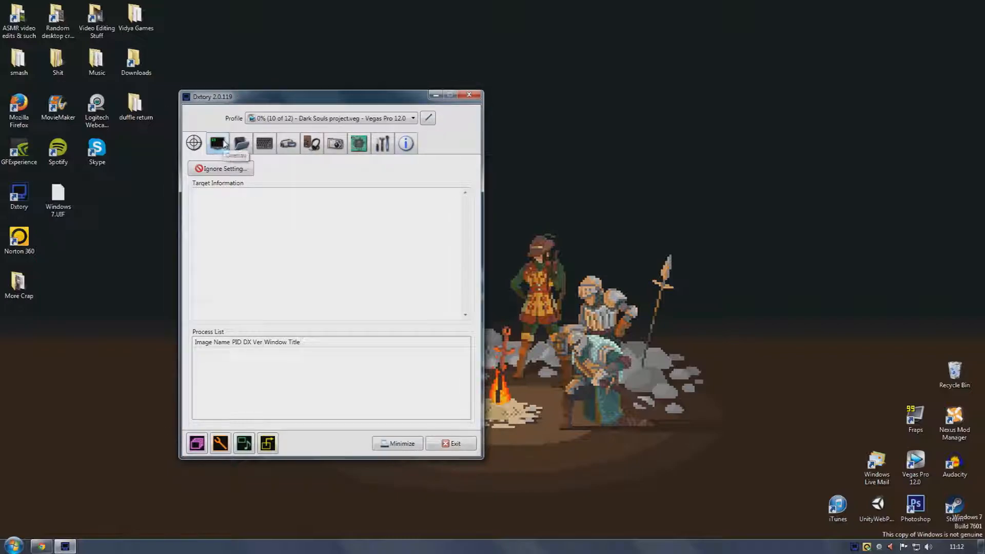
Run a write-speed benchmark on the J:\Luke's Stuff movie save folder with a 1230 MB write size
click(221, 144)
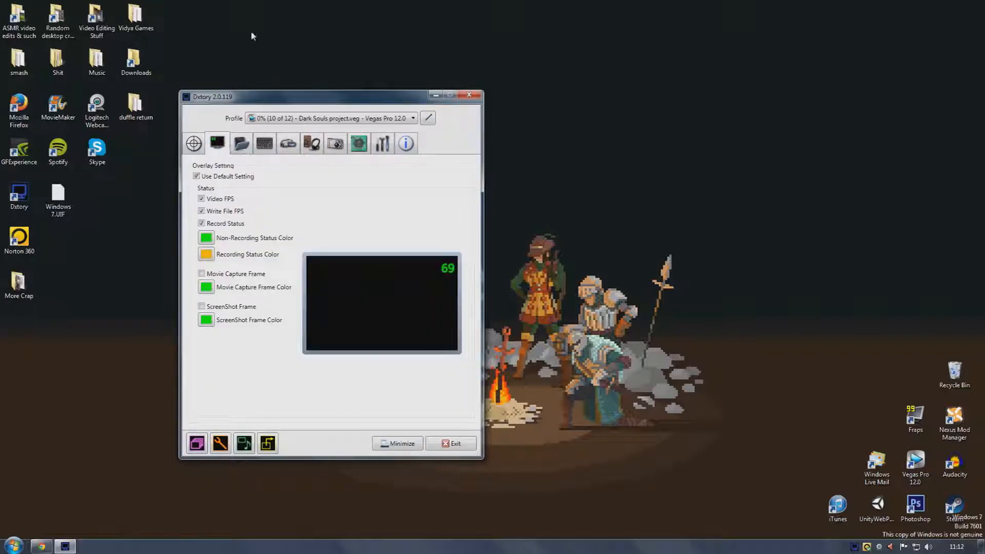
click(242, 145)
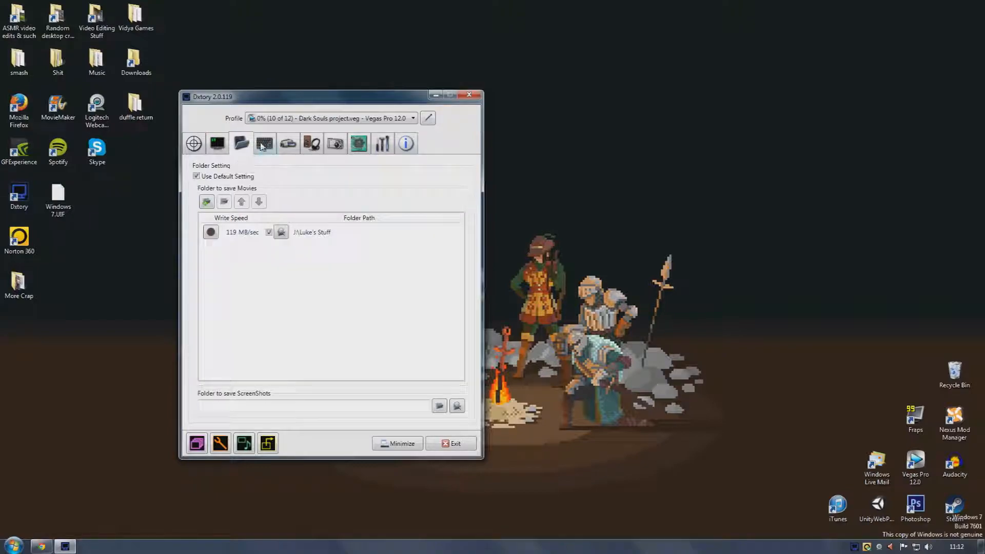
click(211, 232)
drag(298, 226, 458, 226)
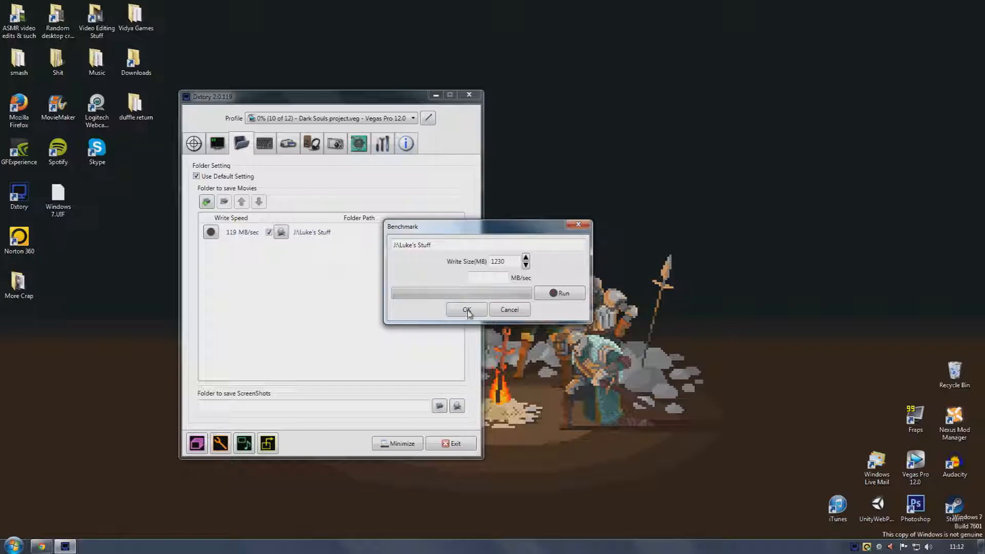
click(559, 290)
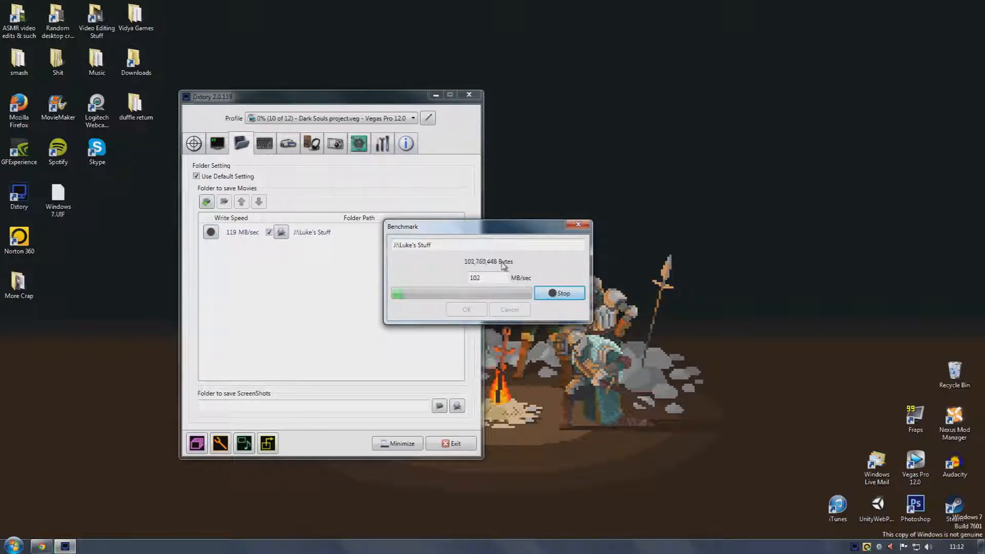
drag(504, 228, 499, 241)
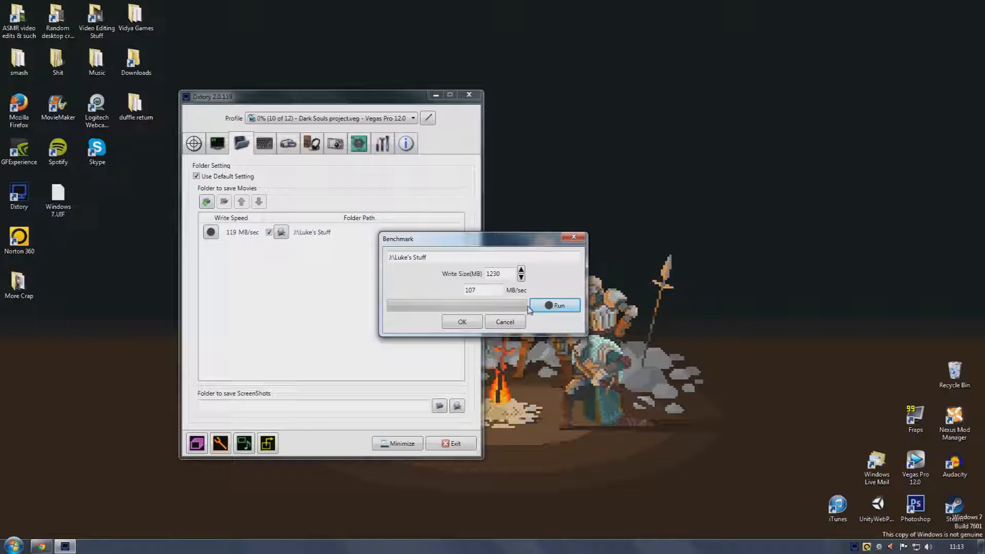
click(462, 323)
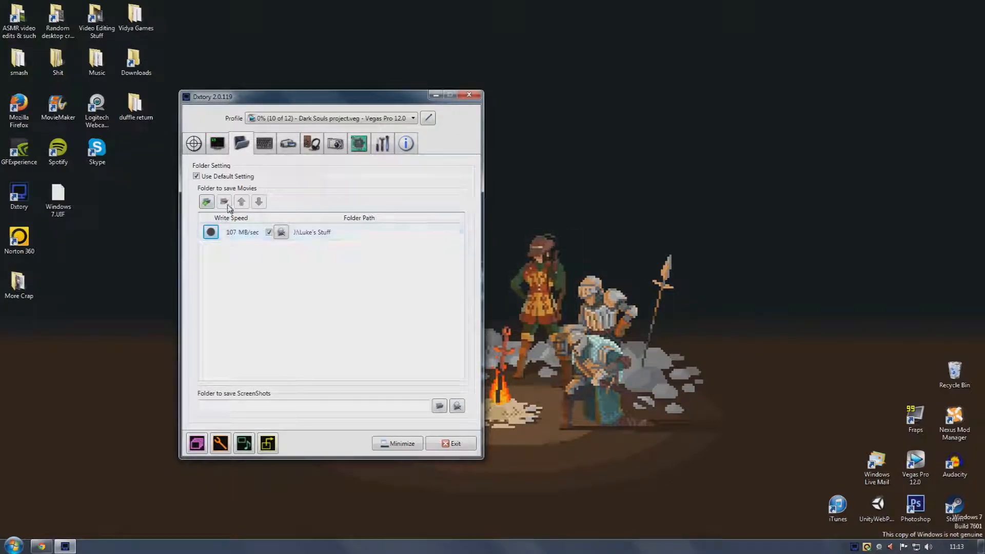
Review the hotkey settings and the movie capture settings, including the list of available video codecs
click(264, 145)
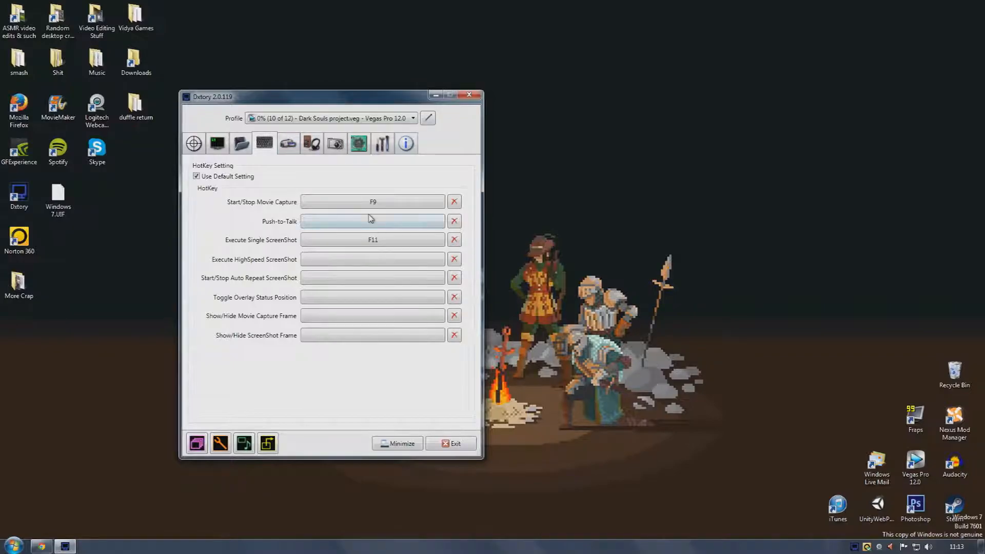
click(289, 144)
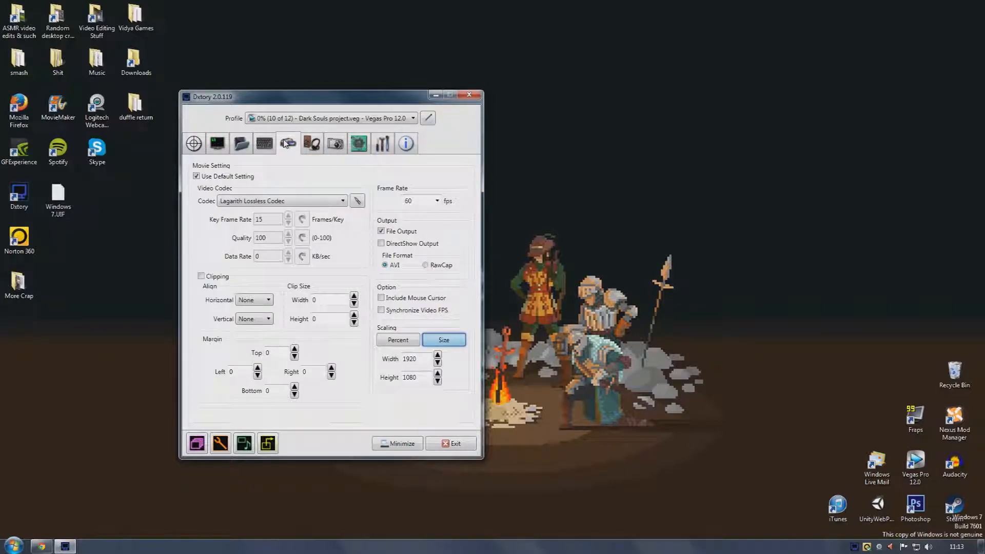
click(337, 202)
click(336, 203)
click(284, 201)
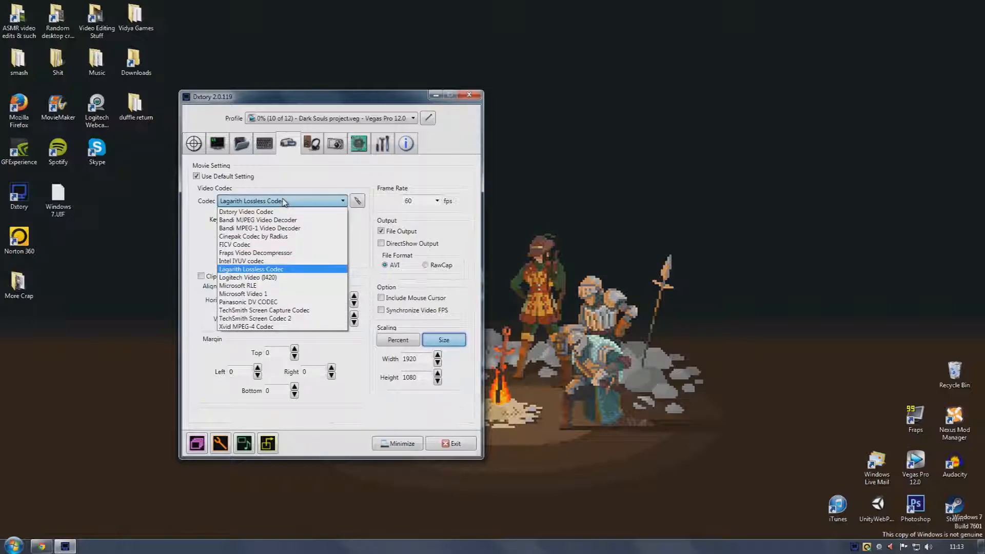
click(296, 203)
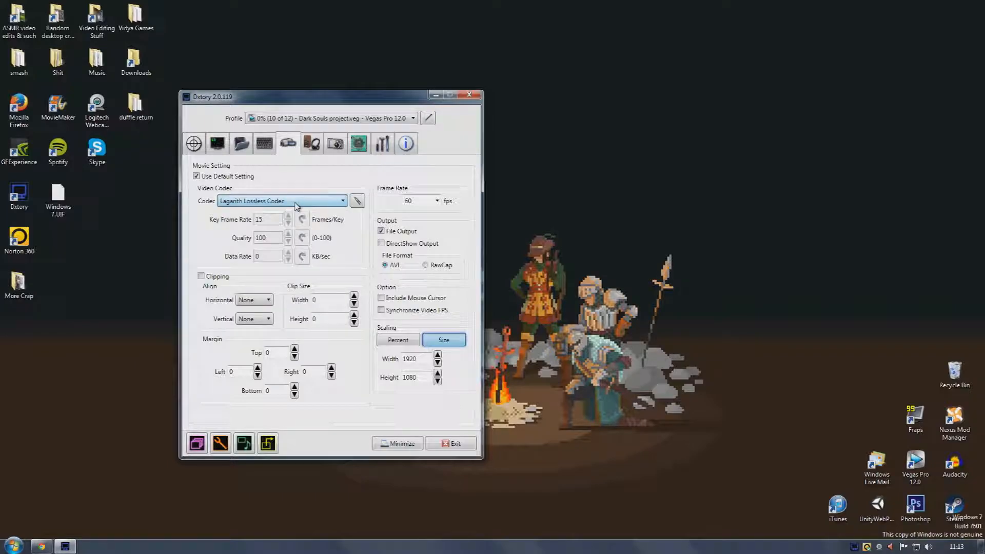
click(295, 203)
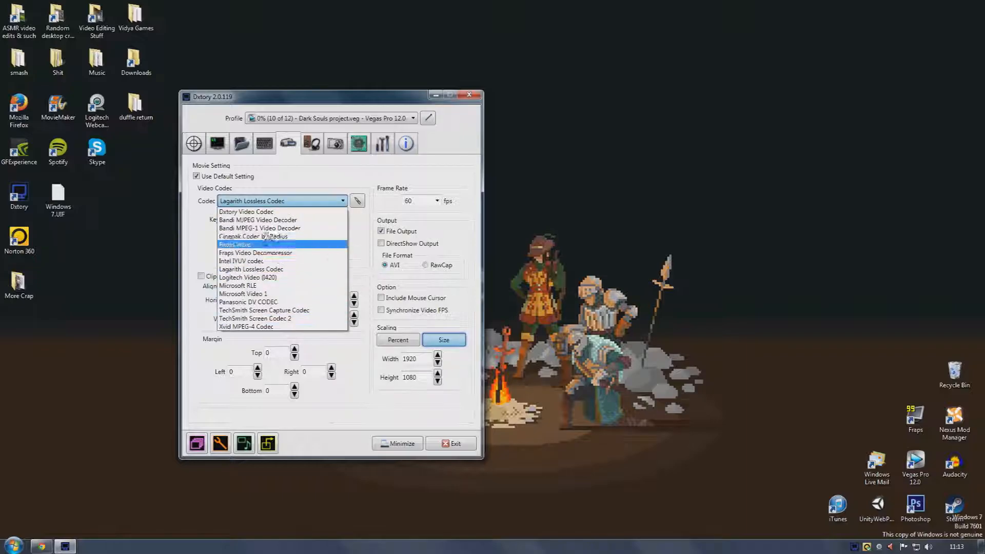
click(281, 202)
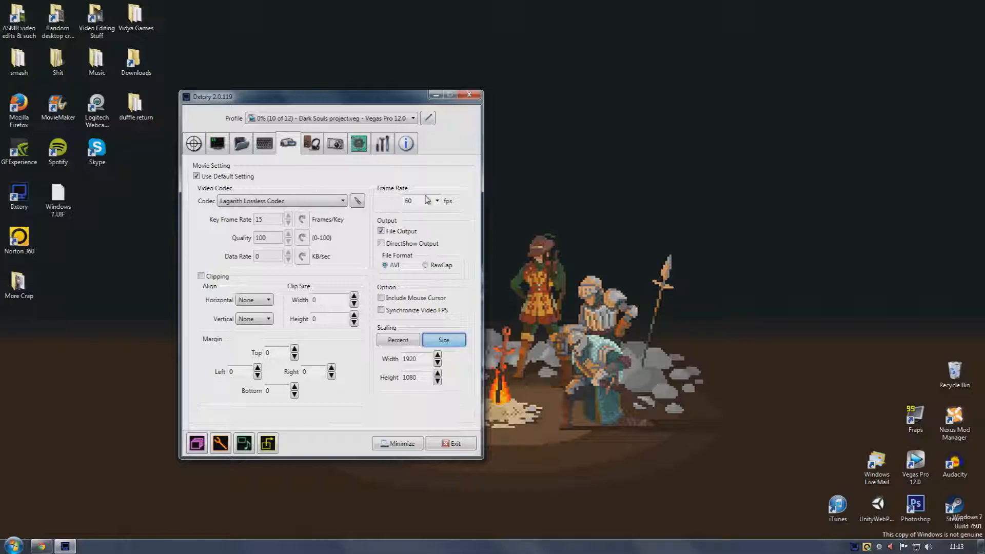
click(518, 199)
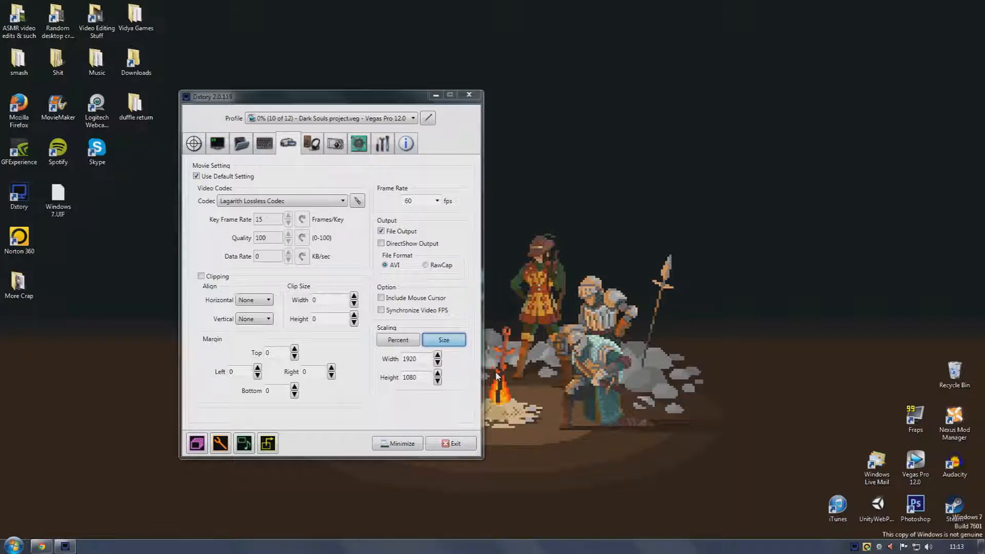
Review the audio settings for both audio streams, the webcam microphone and the speakers
click(322, 143)
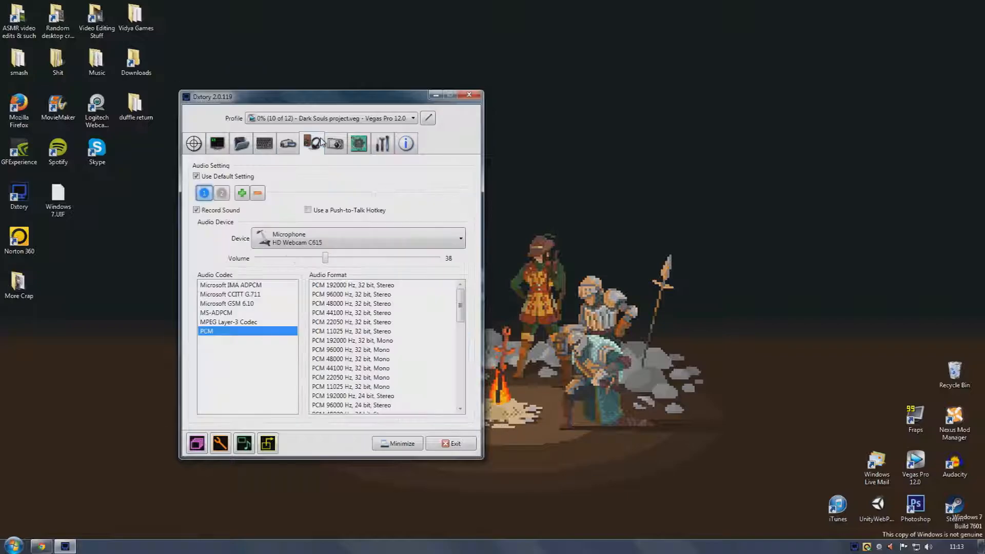
click(288, 143)
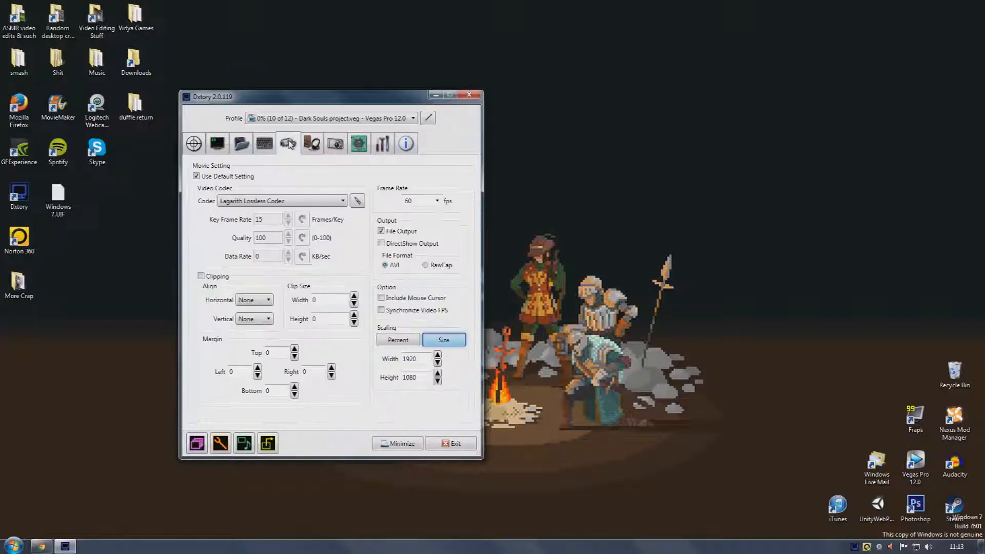
click(311, 144)
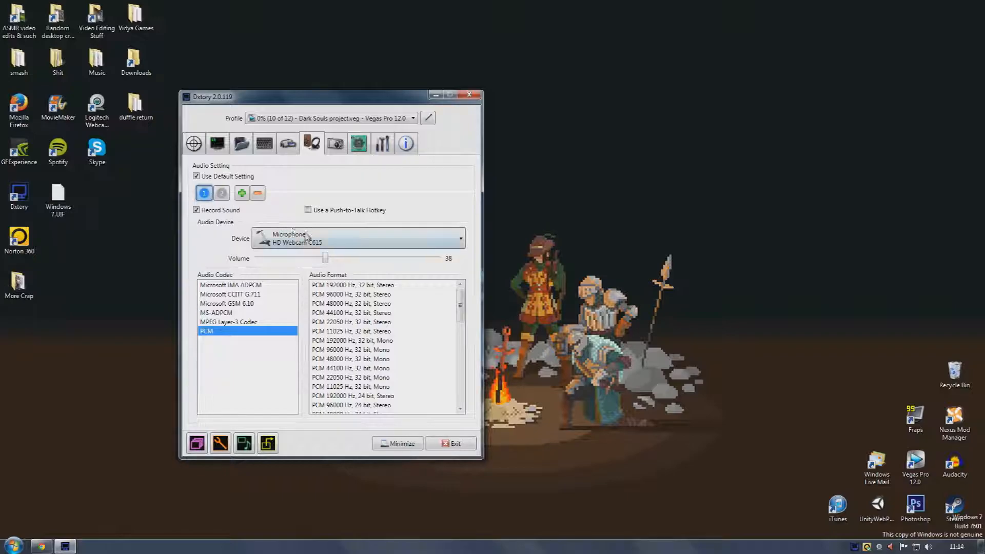
click(305, 236)
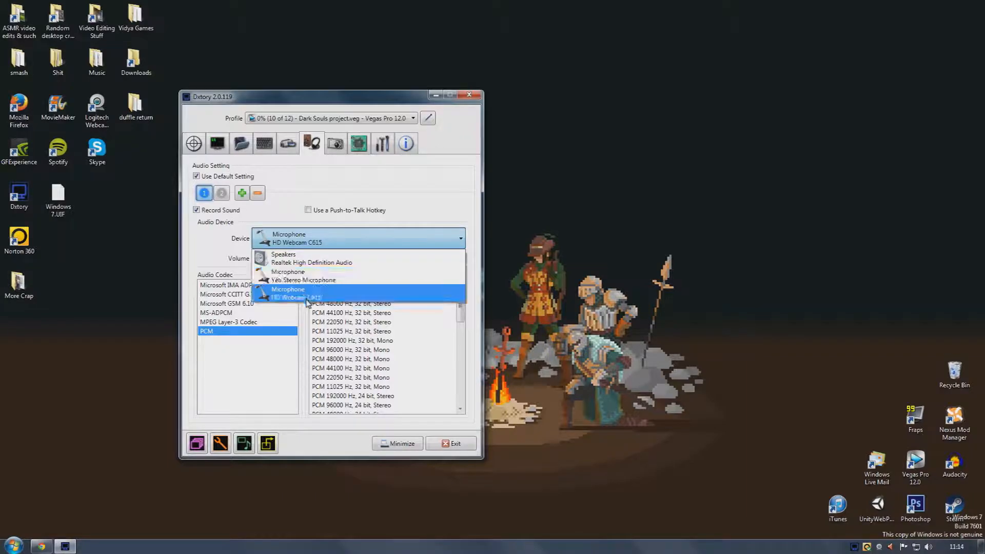
click(304, 242)
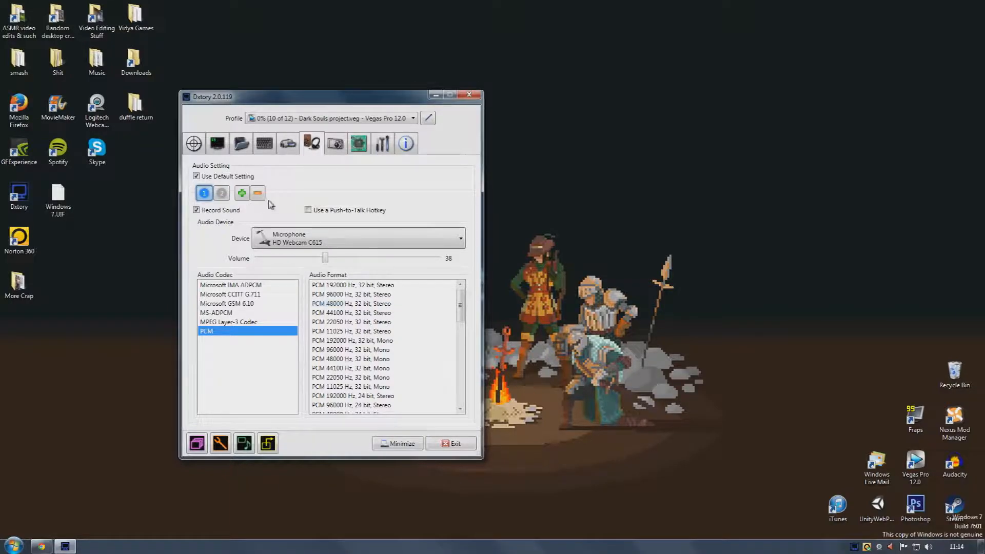
click(221, 194)
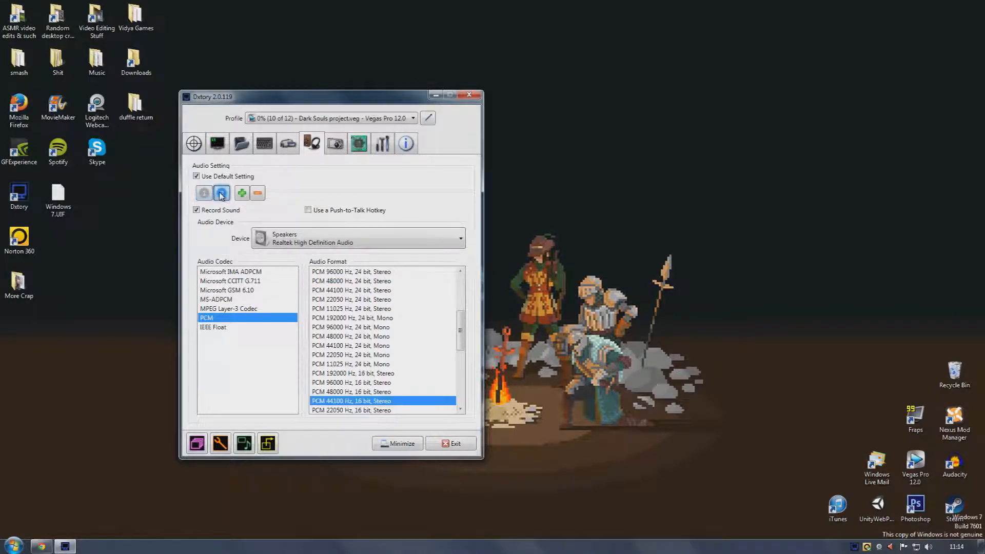
click(284, 236)
click(284, 235)
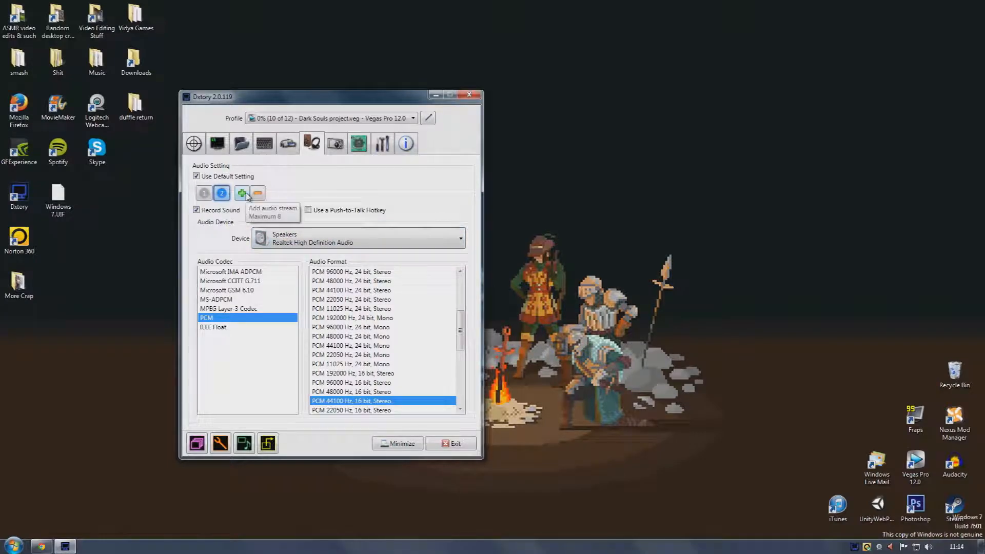
Add a third audio stream, then remove it and return to the first stream
click(244, 194)
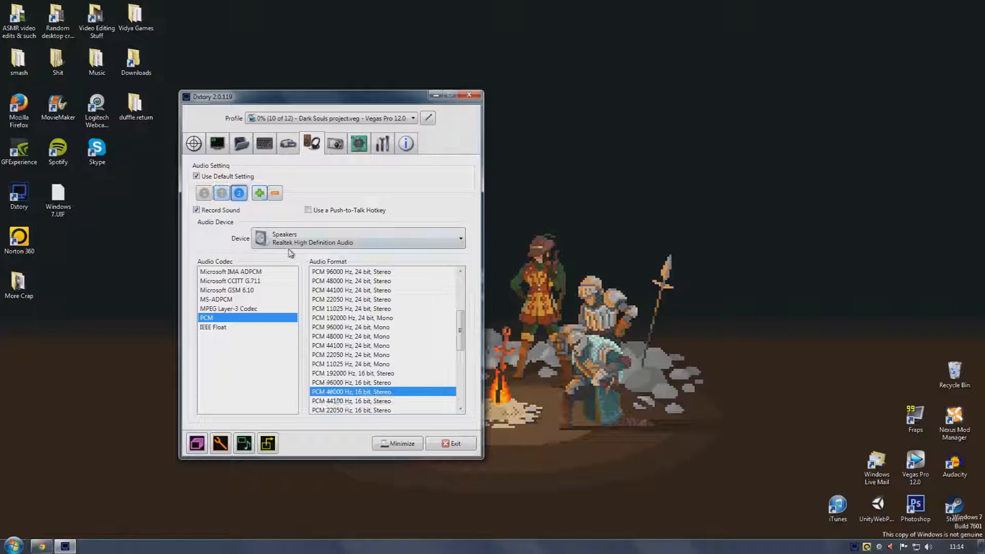
click(287, 239)
click(289, 280)
click(224, 195)
click(206, 194)
click(239, 194)
click(275, 193)
click(222, 194)
click(206, 194)
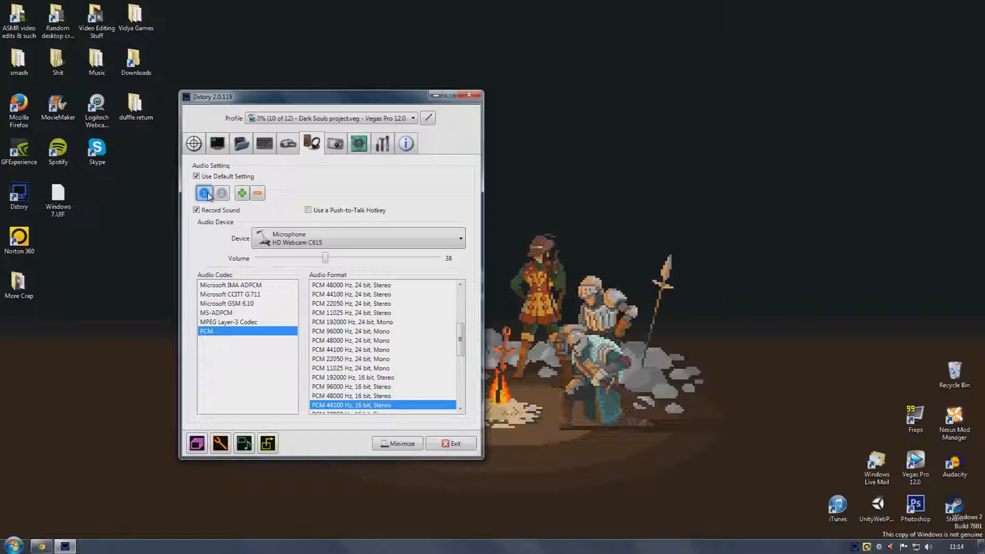
Browse the remaining settings tabs, including the advanced options and processing threads
click(383, 143)
click(406, 144)
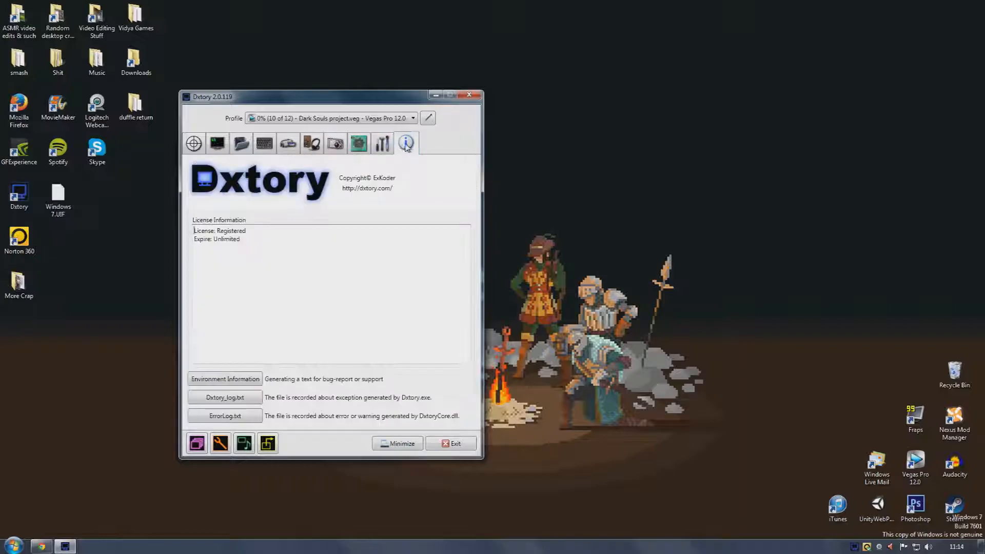
click(290, 145)
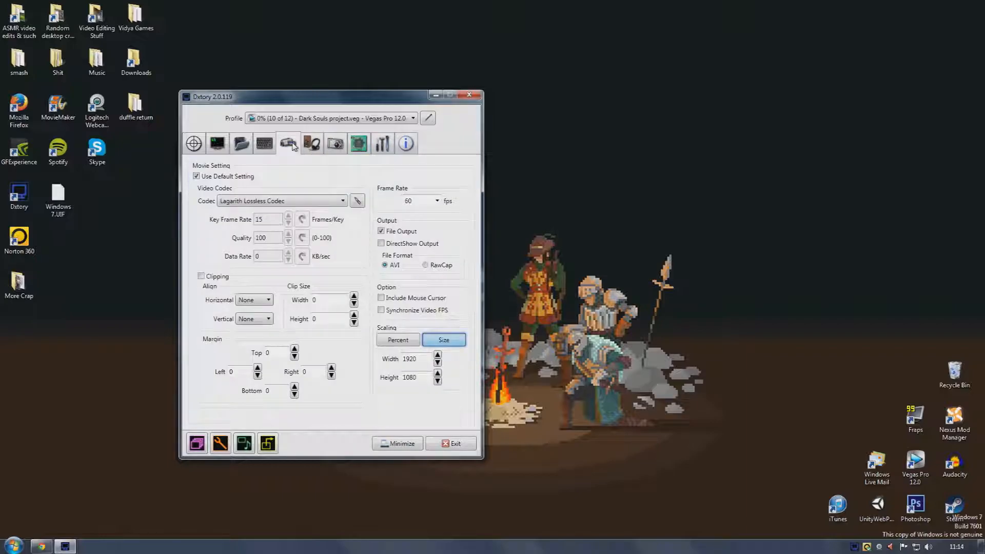
click(313, 145)
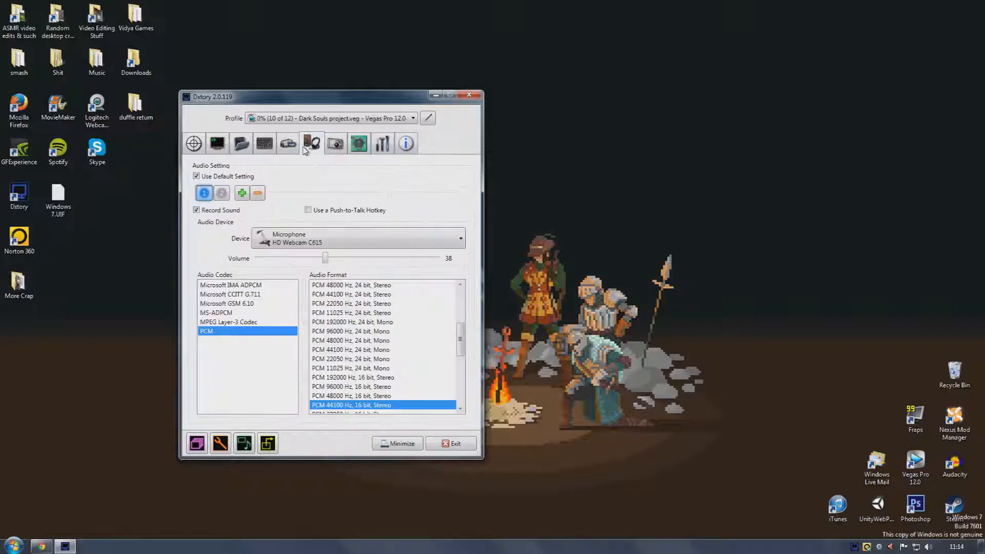
click(334, 146)
click(359, 144)
click(383, 144)
click(362, 143)
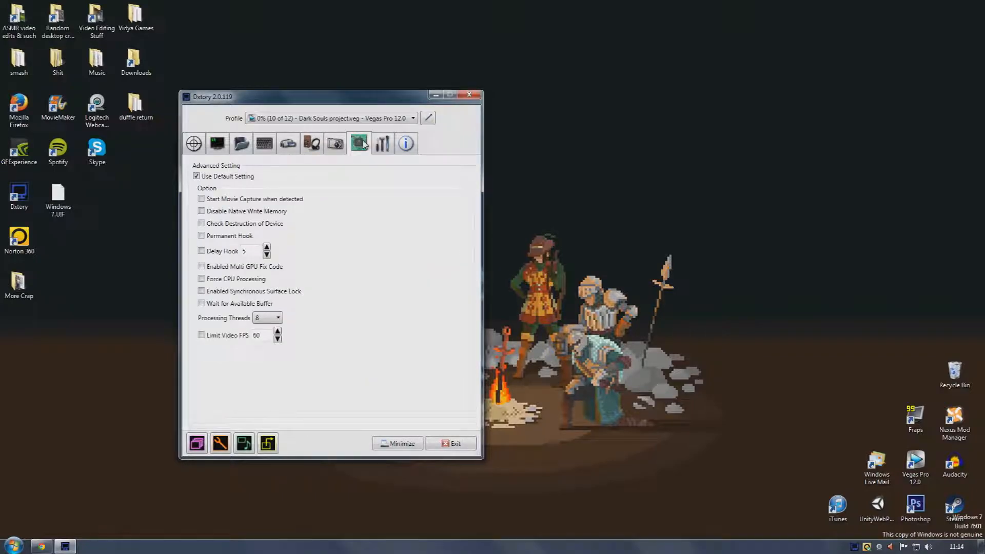
click(257, 318)
click(257, 321)
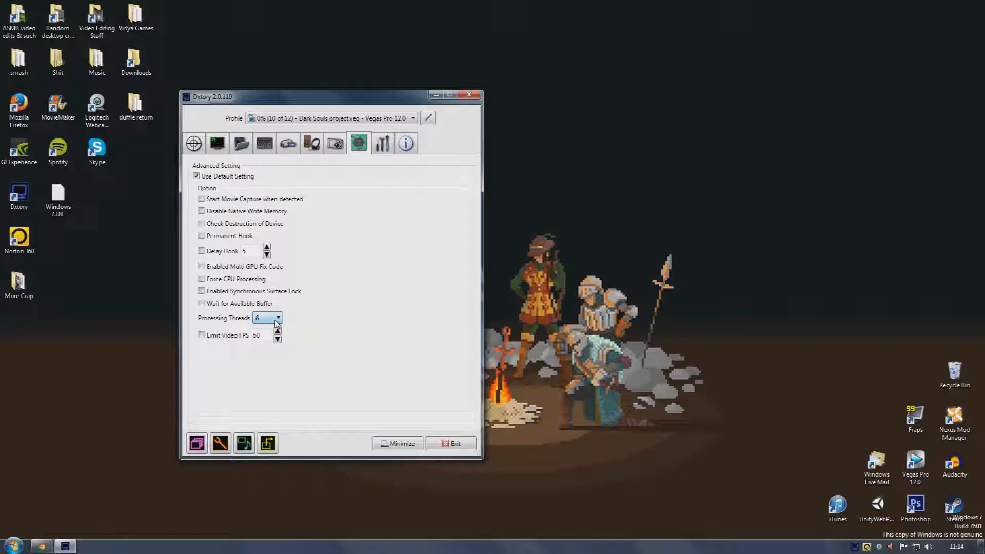
click(374, 142)
click(401, 143)
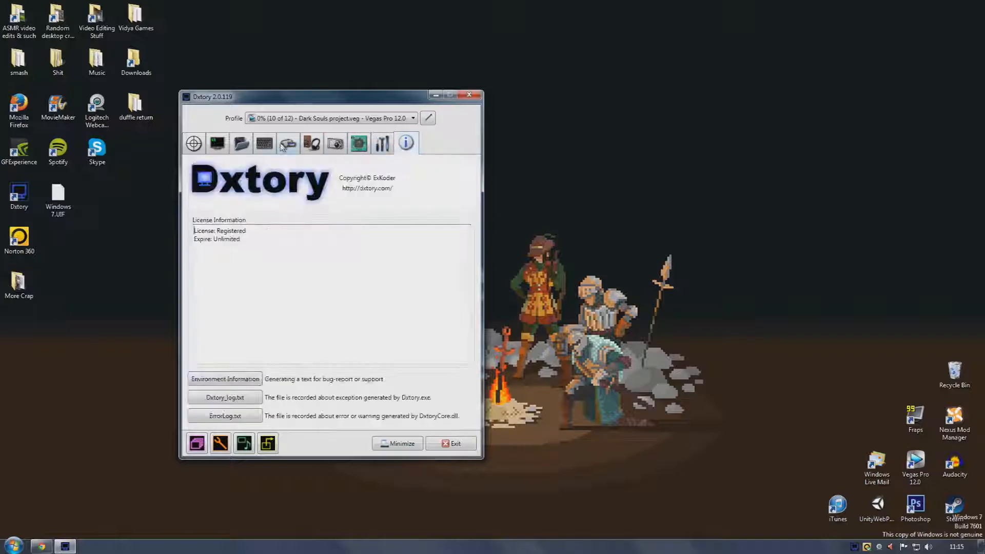
click(203, 144)
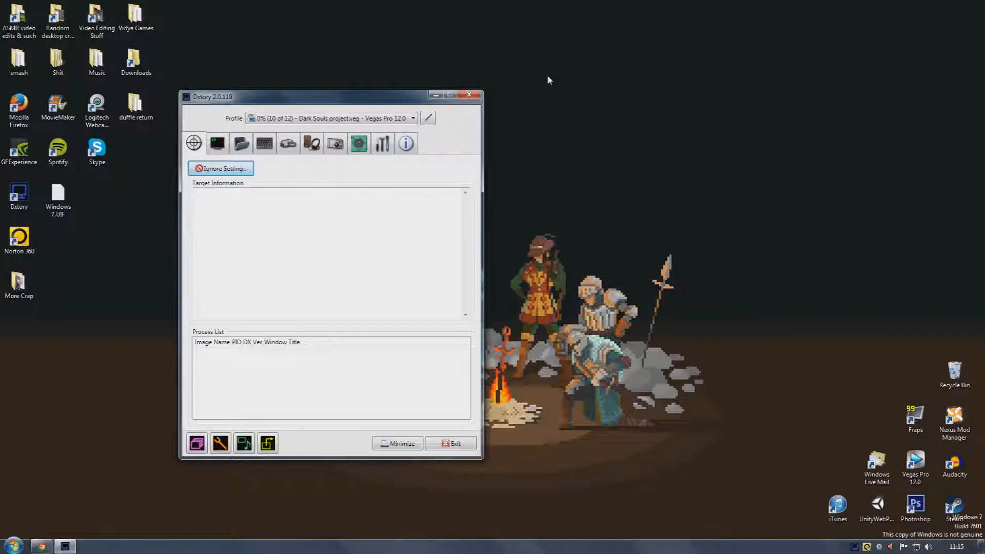
Close Dxtory and select the FINISHED HEARTHSTONE PROJECT file in the YouTube Videos (Diren) folder
click(469, 95)
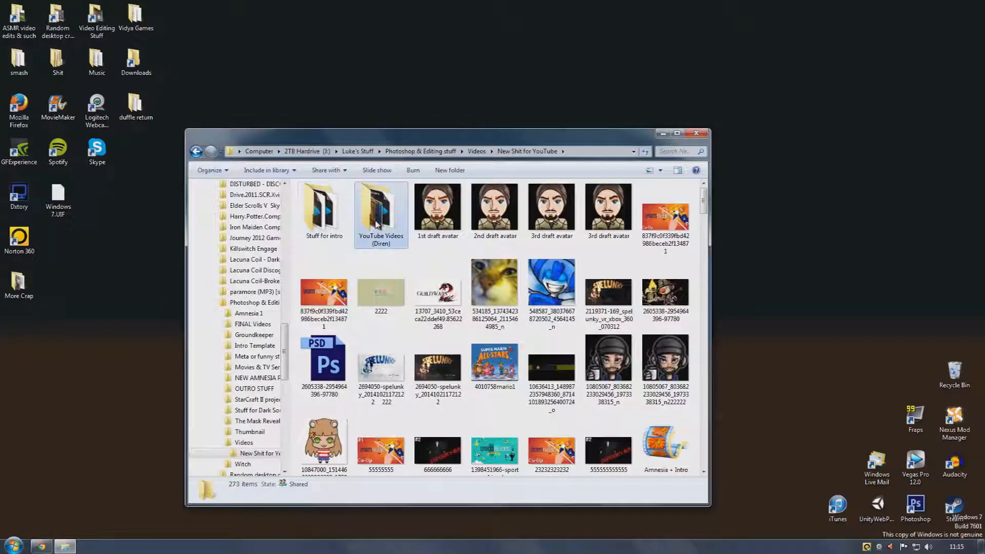
click(495, 285)
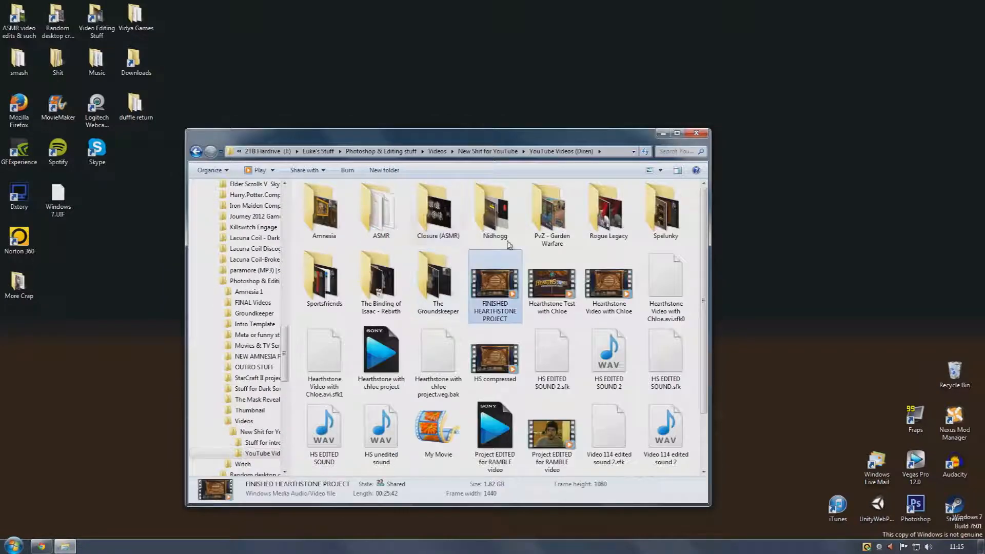
Launch Vegas Pro and drag the FINISHED HEARTHSTONE PROJECT file from Explorer onto the timeline
click(910, 460)
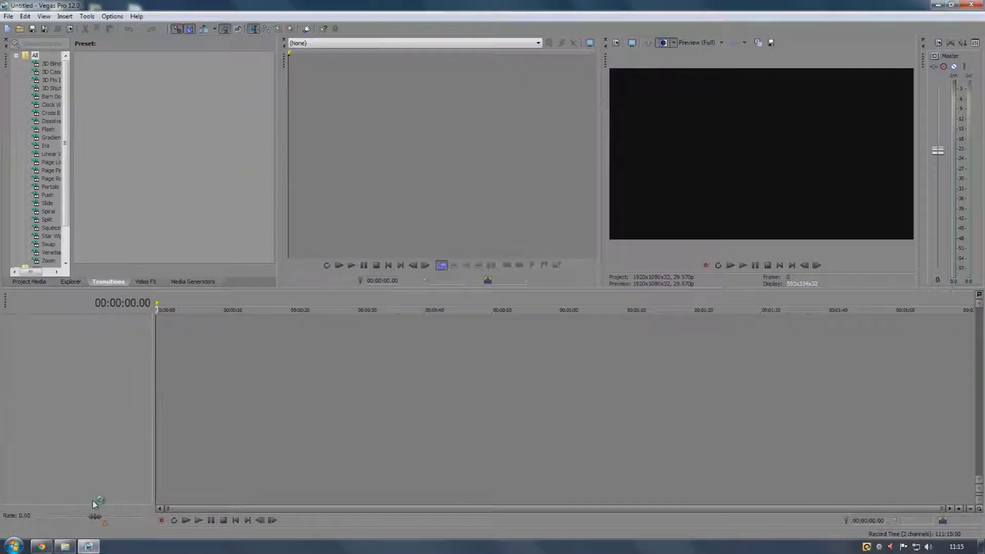
click(64, 546)
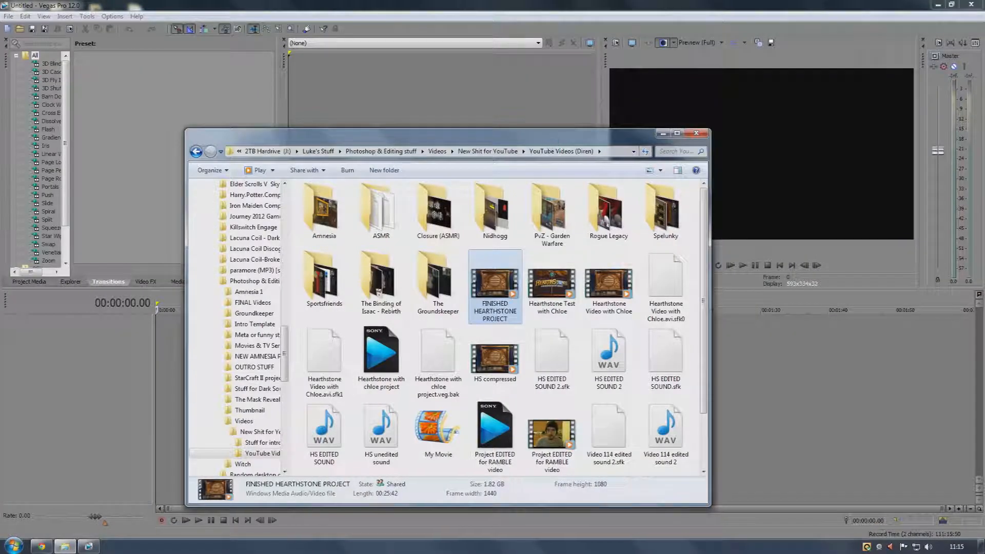
drag(550, 136, 668, 105)
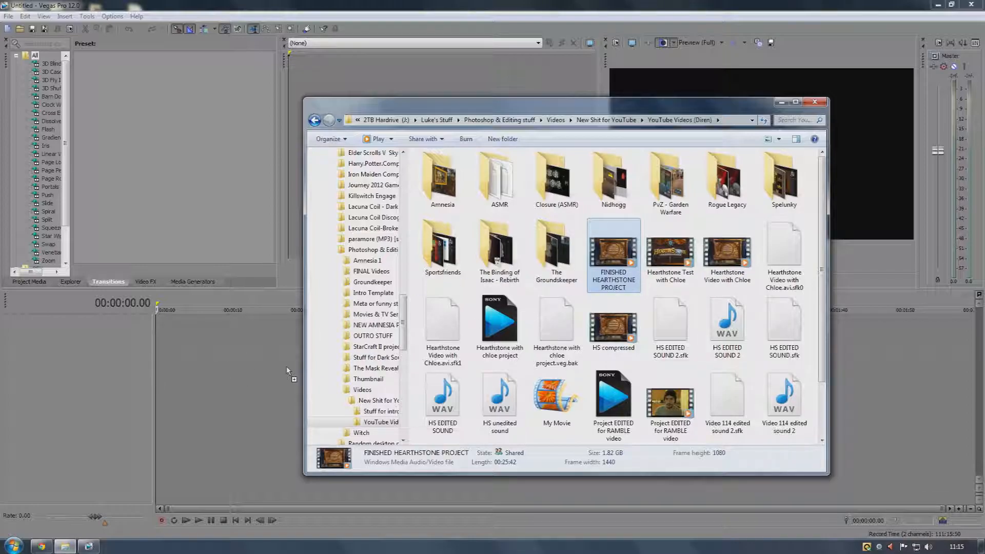
drag(729, 269, 205, 456)
click(205, 456)
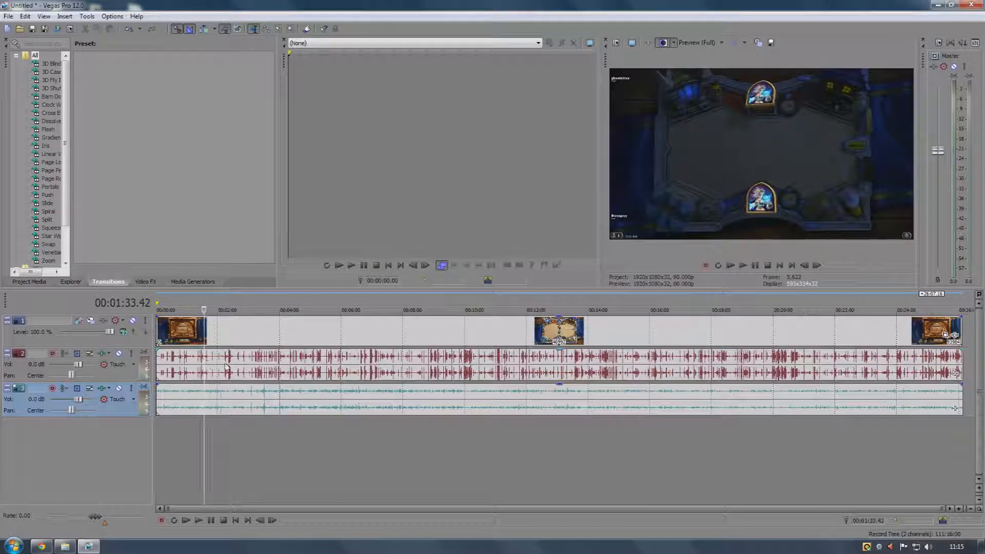
click(226, 366)
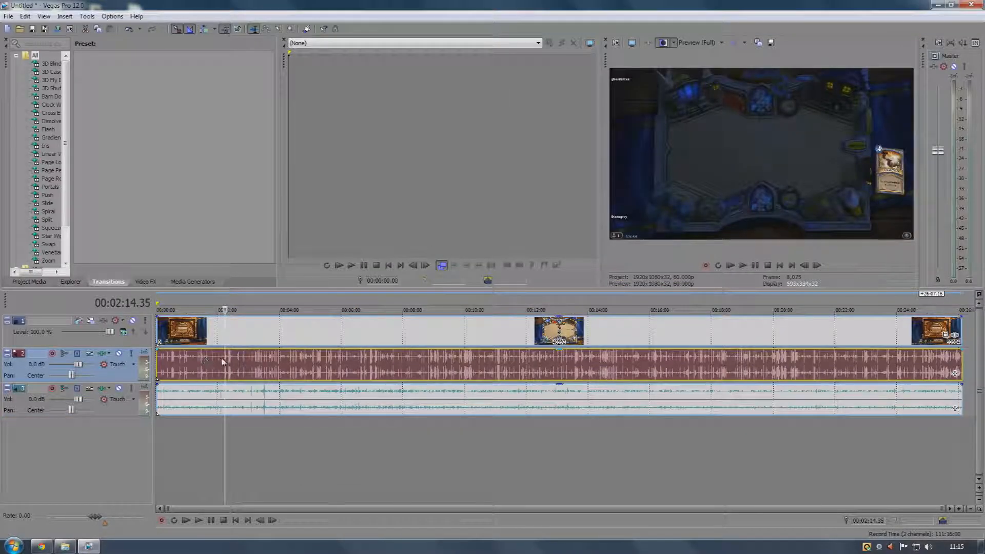
Scrub through the timeline and play the project with the third audio track muted
click(205, 359)
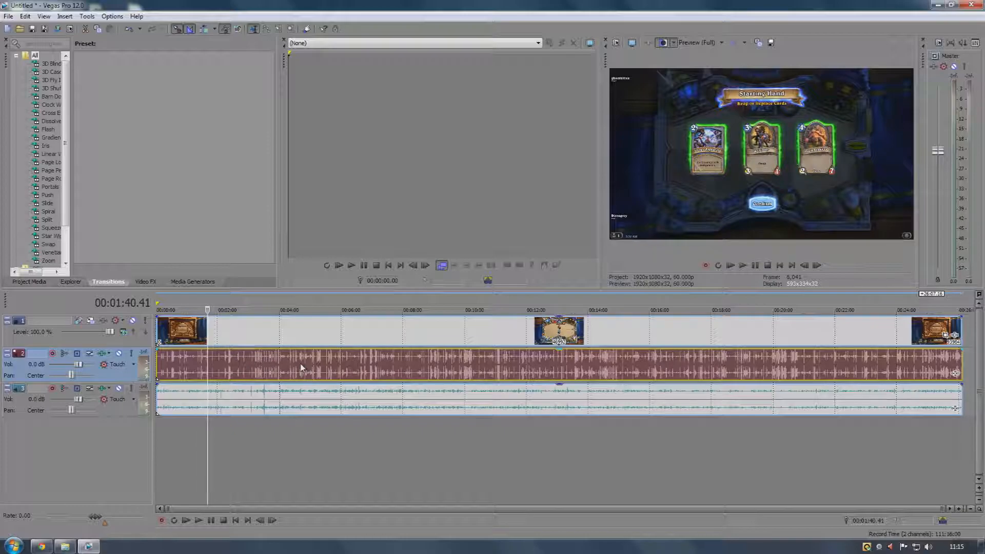
click(205, 364)
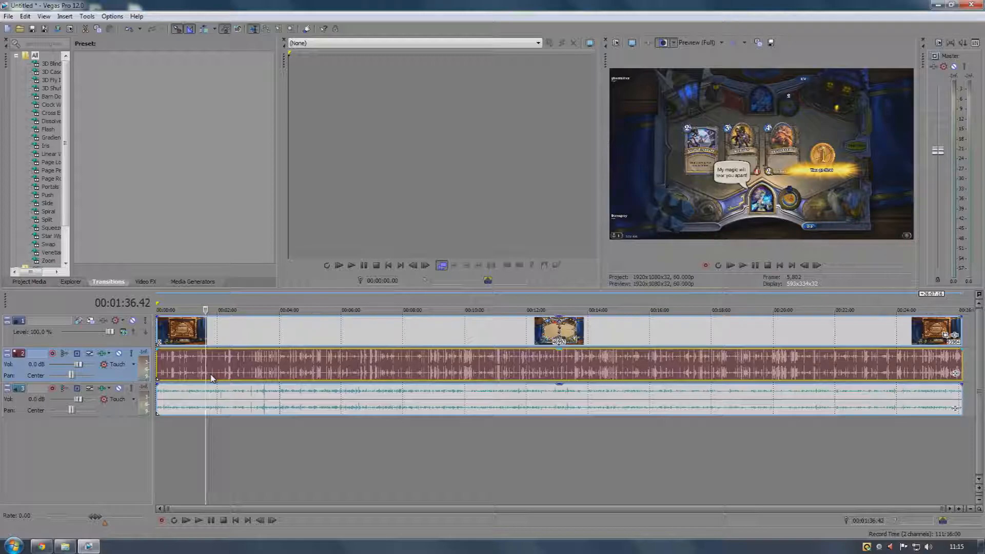
click(200, 399)
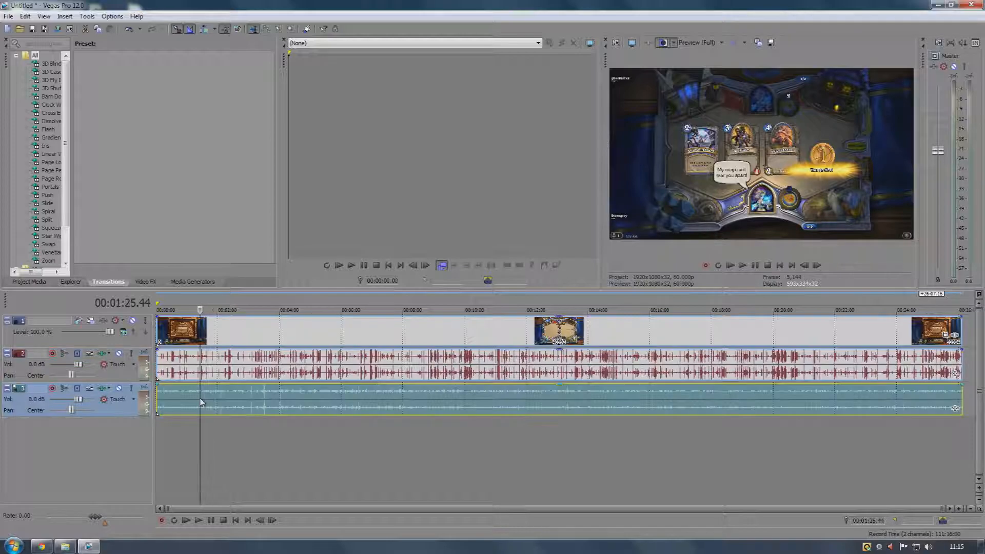
click(119, 389)
click(156, 388)
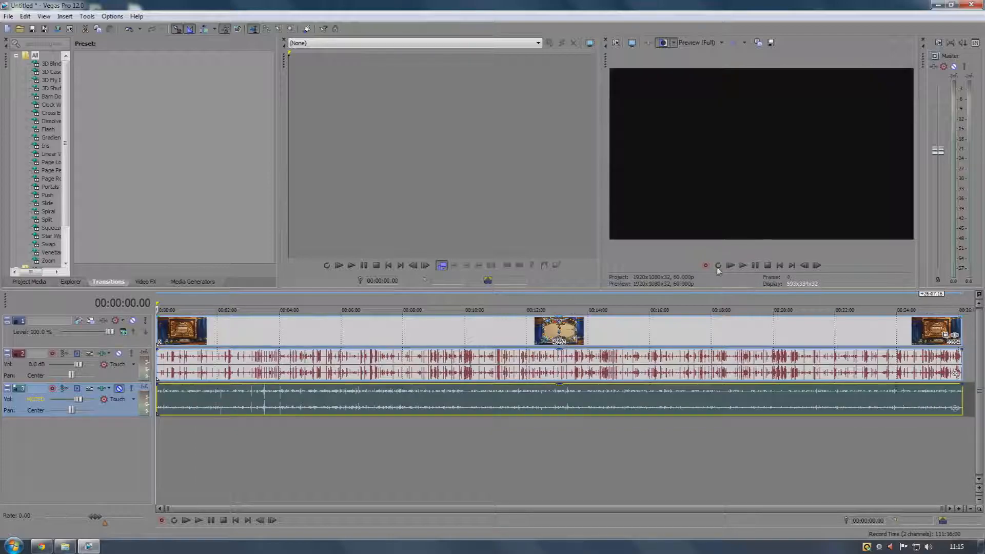
click(167, 368)
click(171, 362)
click(742, 266)
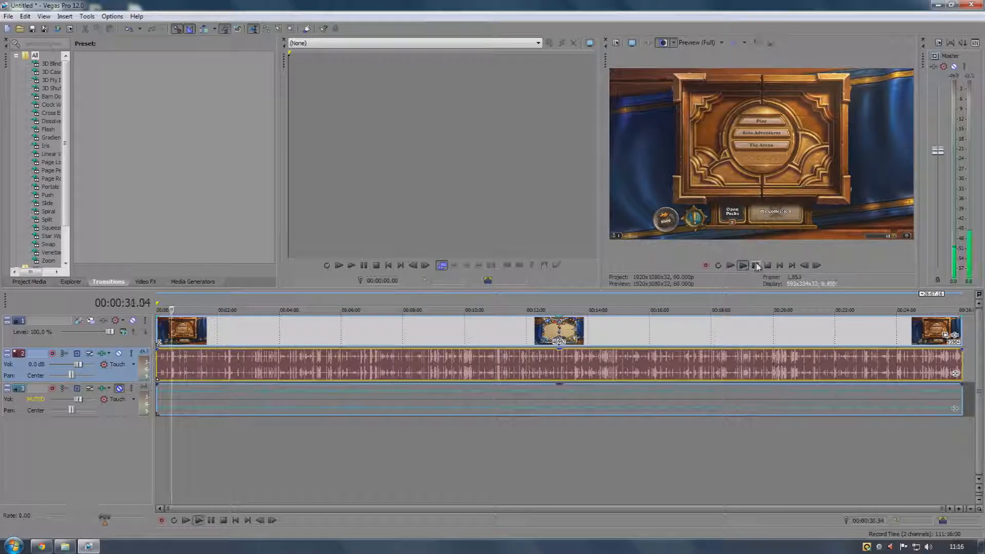
key(Return)
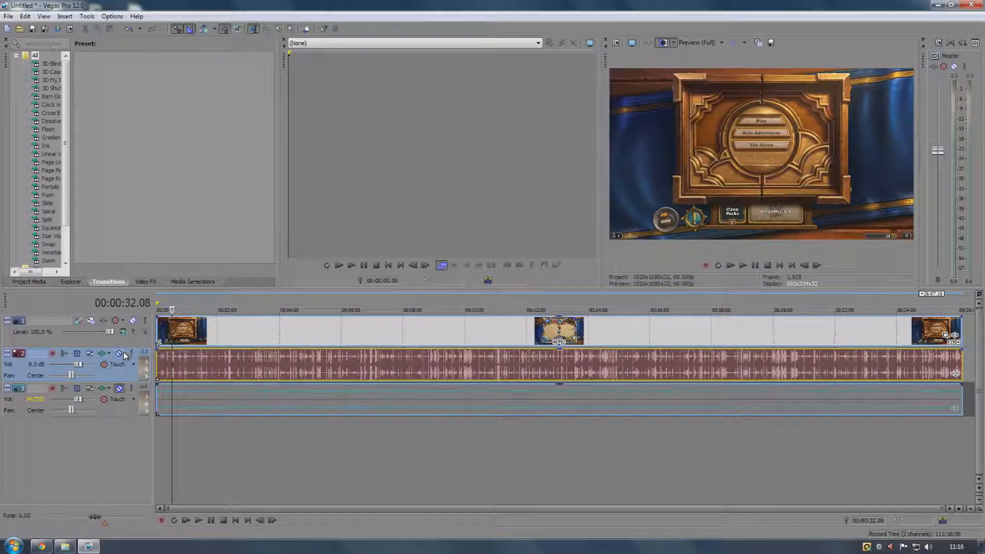
Play again with the second audio track muted instead, then unmute both audio tracks
click(119, 354)
click(120, 389)
click(164, 391)
click(739, 265)
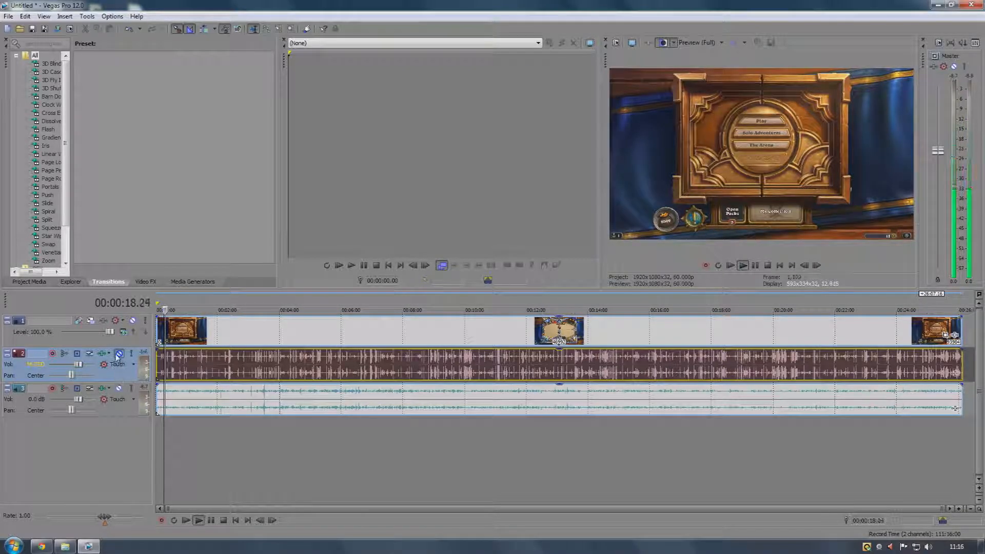
click(119, 354)
click(119, 354)
click(119, 388)
click(119, 353)
click(119, 353)
click(756, 265)
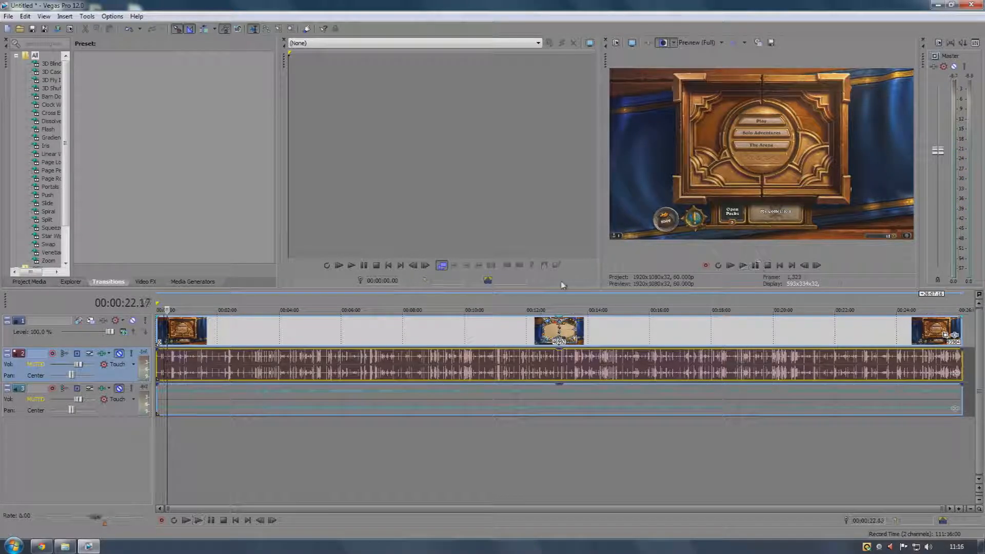
click(119, 354)
click(119, 388)
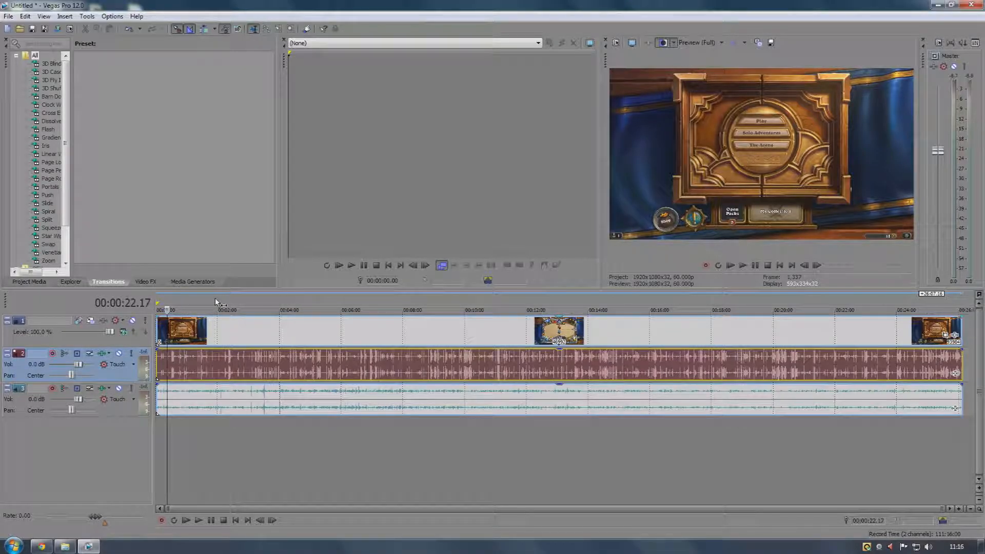
Scrub through the video track and enlarge the preview window
click(301, 329)
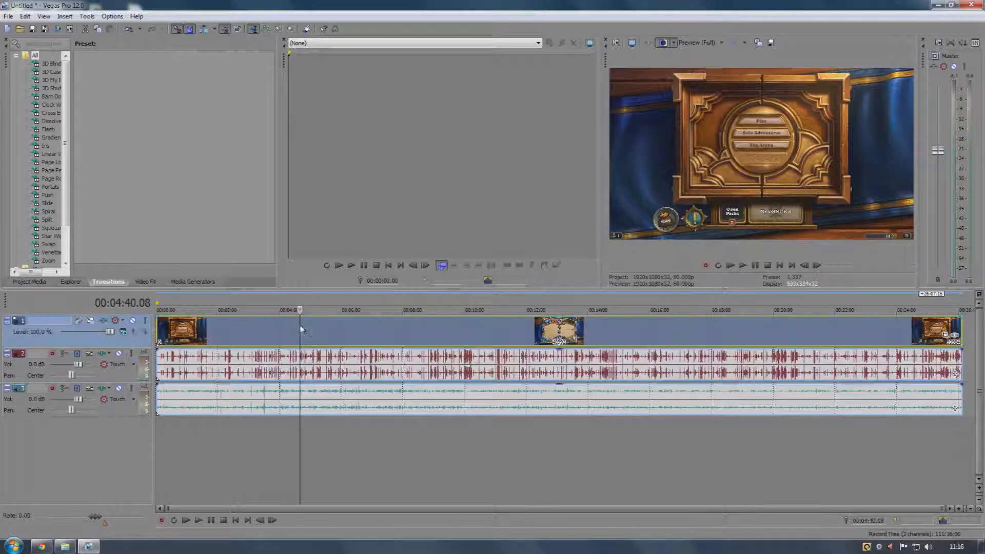
click(436, 336)
click(490, 338)
click(640, 327)
click(435, 330)
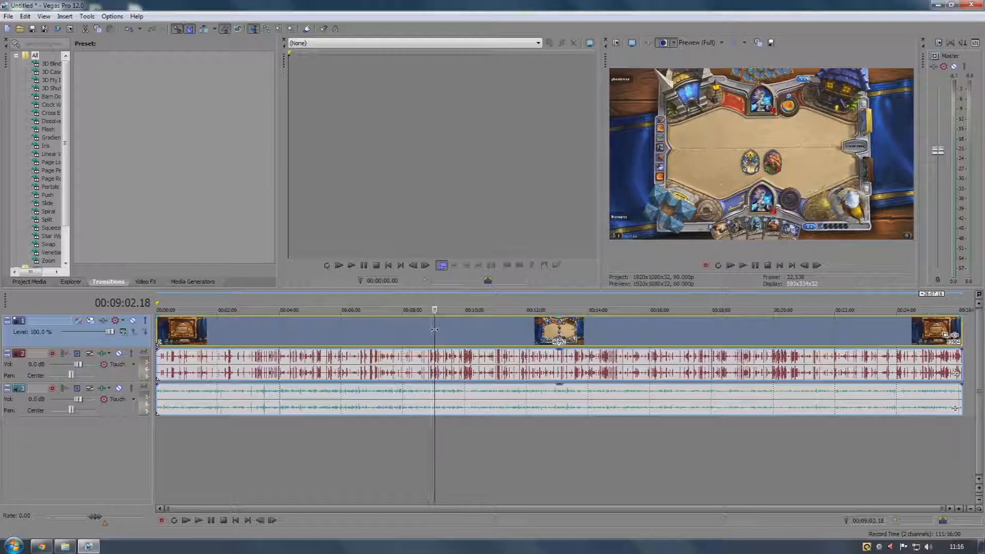
drag(600, 256, 480, 257)
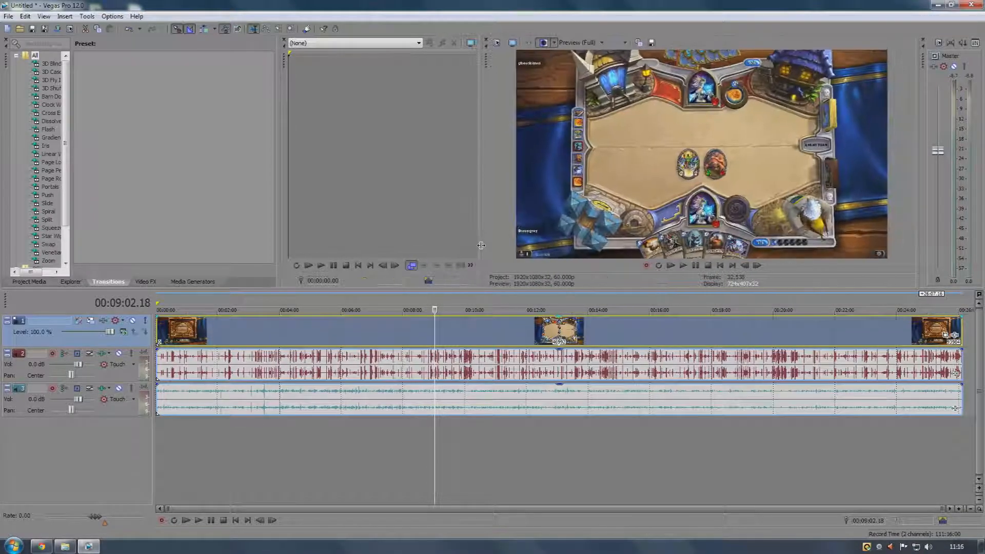
Close Vegas Pro without saving the project
click(972, 4)
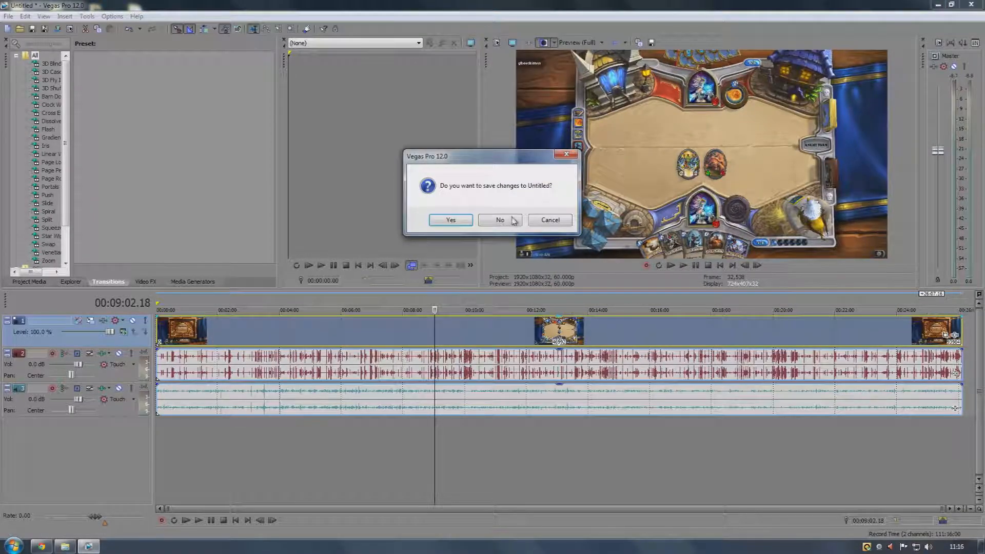
click(500, 221)
click(815, 102)
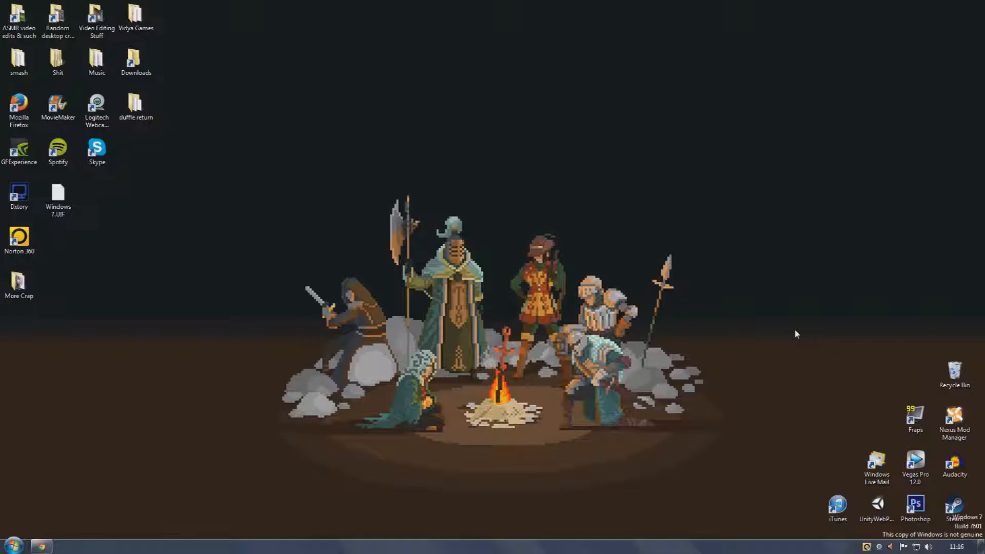
Open GeForce Experience and browse its Games and ShadowPlay preferences
double_click(35, 150)
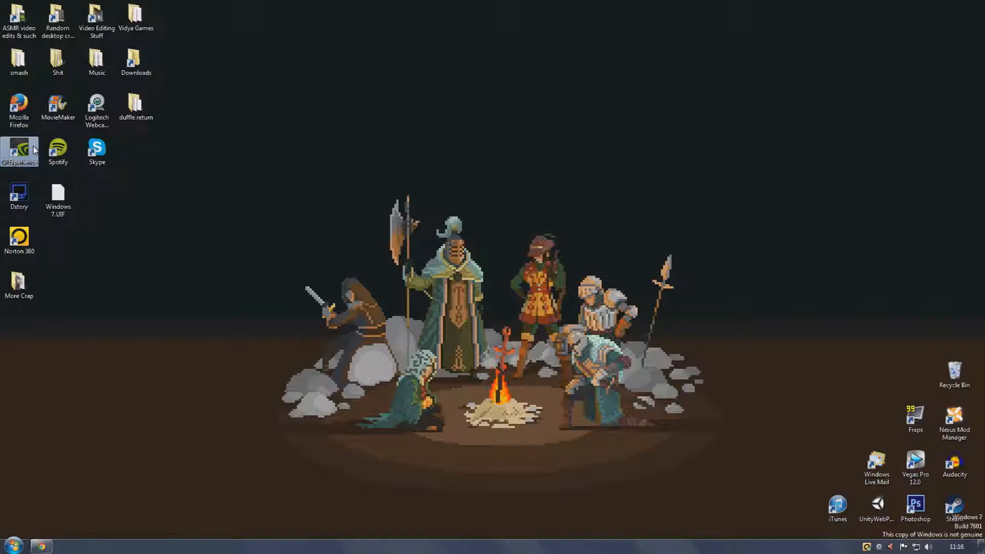
double_click(20, 150)
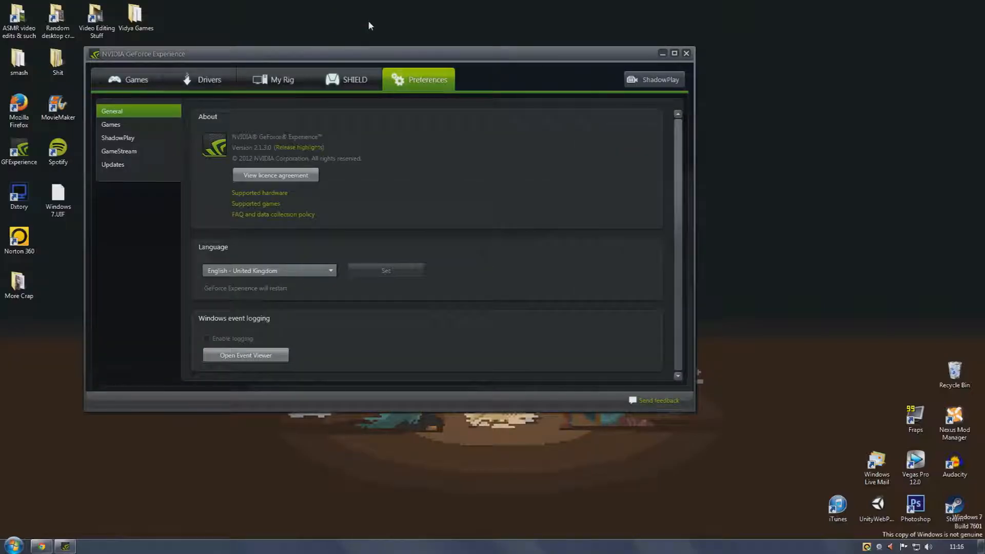
click(122, 128)
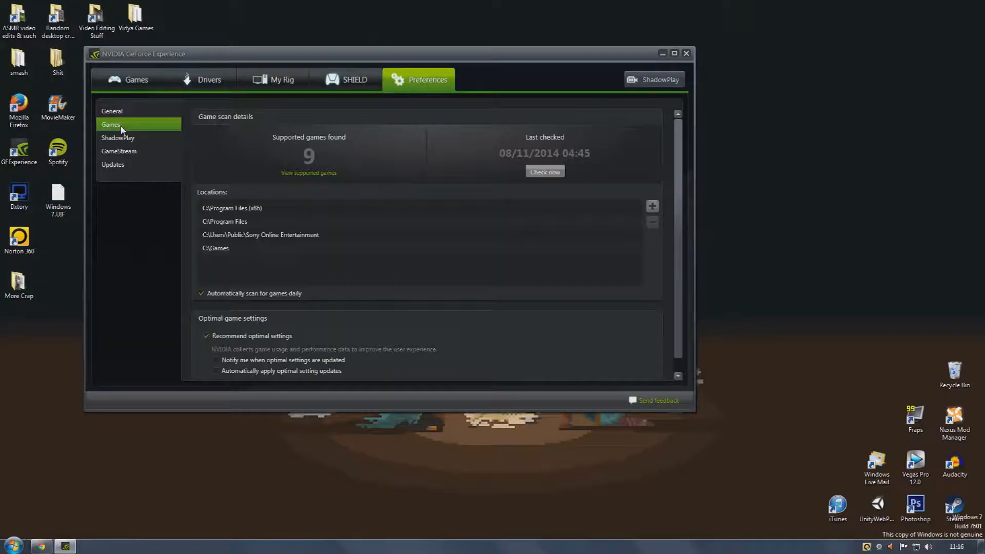
click(124, 141)
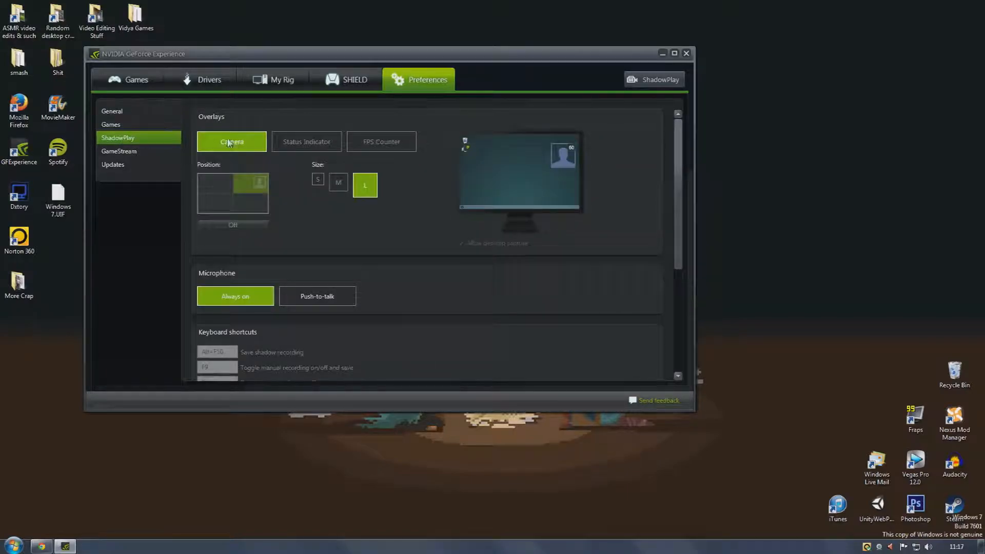
drag(676, 159, 688, 123)
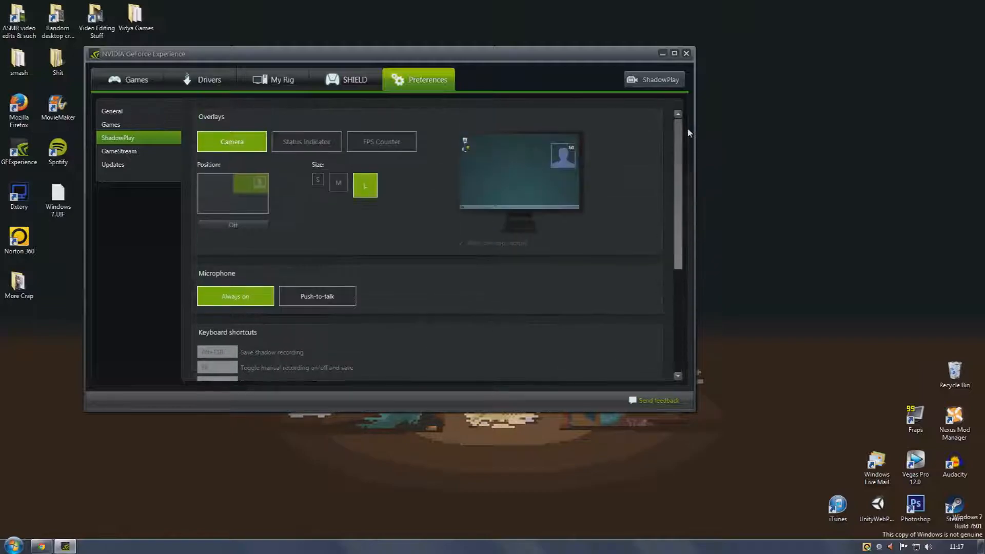
Open the ShadowPlay panel, then close it and GeForce Experience
click(652, 82)
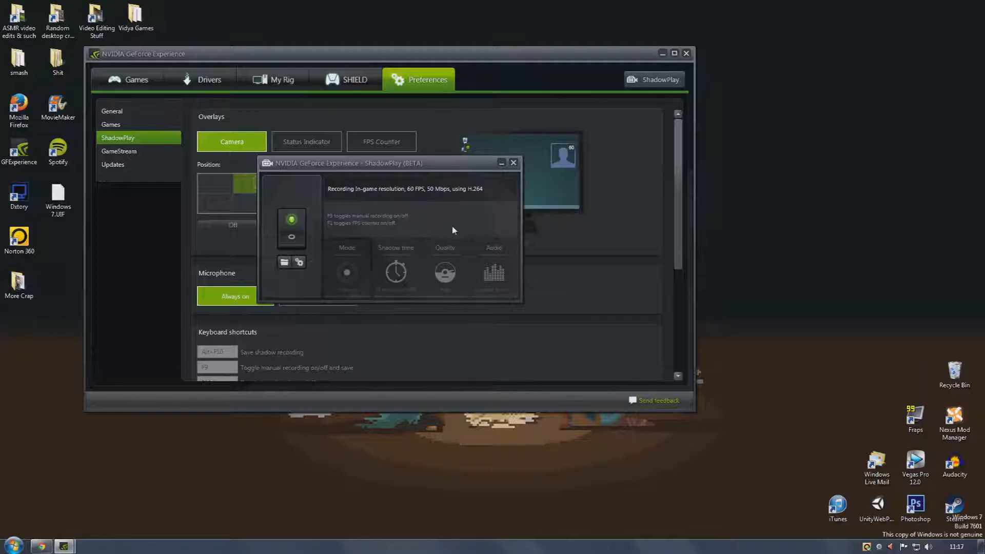
click(513, 163)
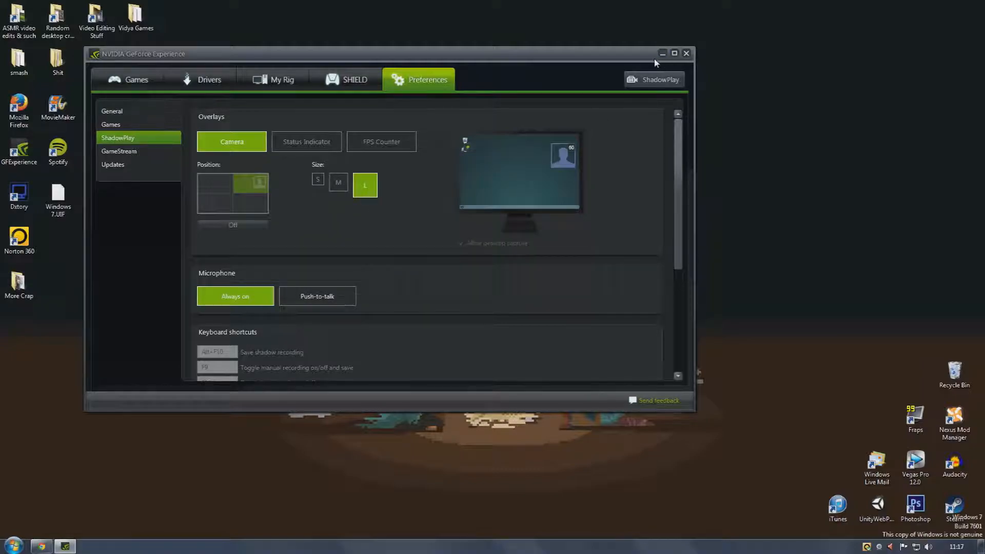
click(687, 54)
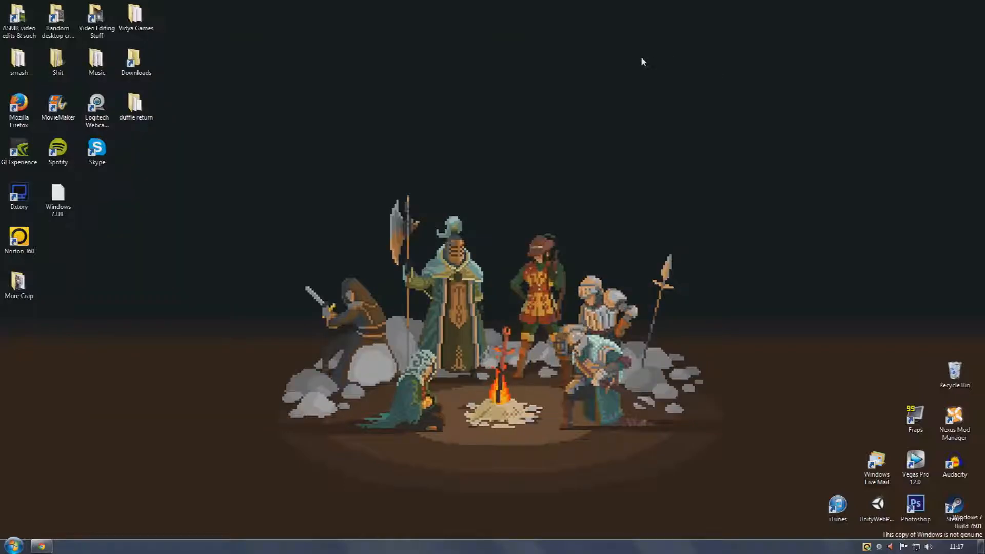
Open Fraps, view its General and FPS settings, then close it
right_click(879, 546)
click(879, 538)
double_click(912, 410)
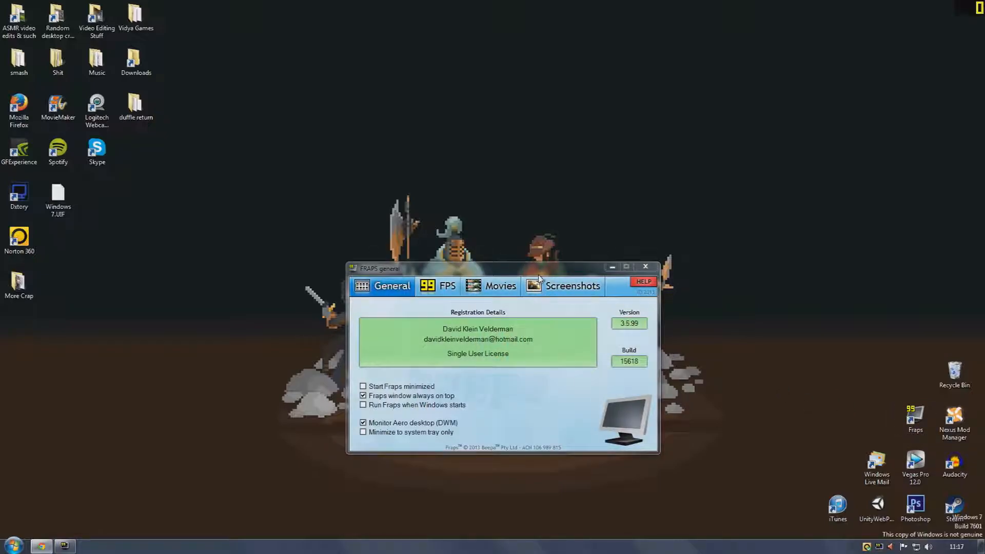
drag(539, 269, 367, 167)
click(252, 189)
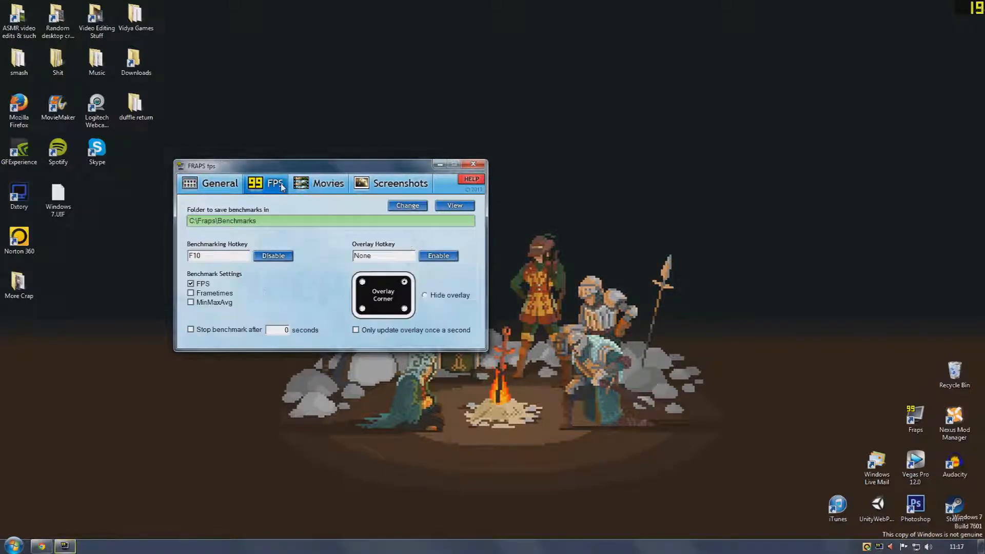
click(472, 164)
click(535, 307)
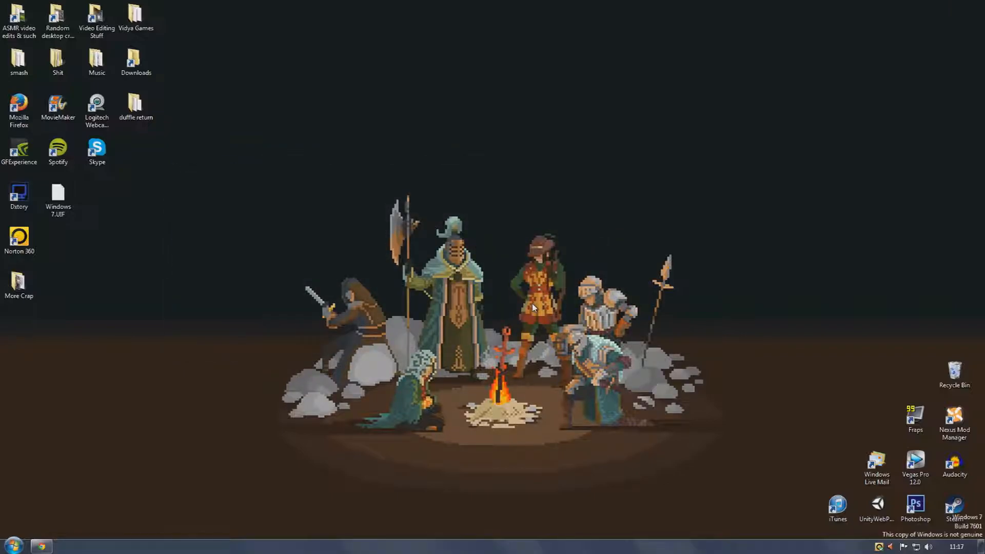
Launch Photoshop, cancel the Open dialog, and minimize the Photoshop window
double_click(907, 513)
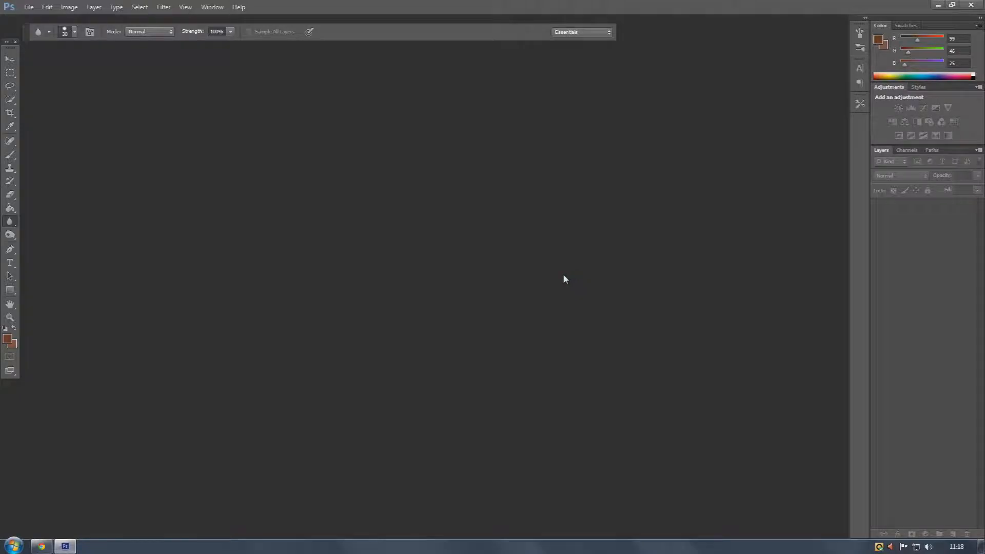
key(ctrl+o)
click(529, 137)
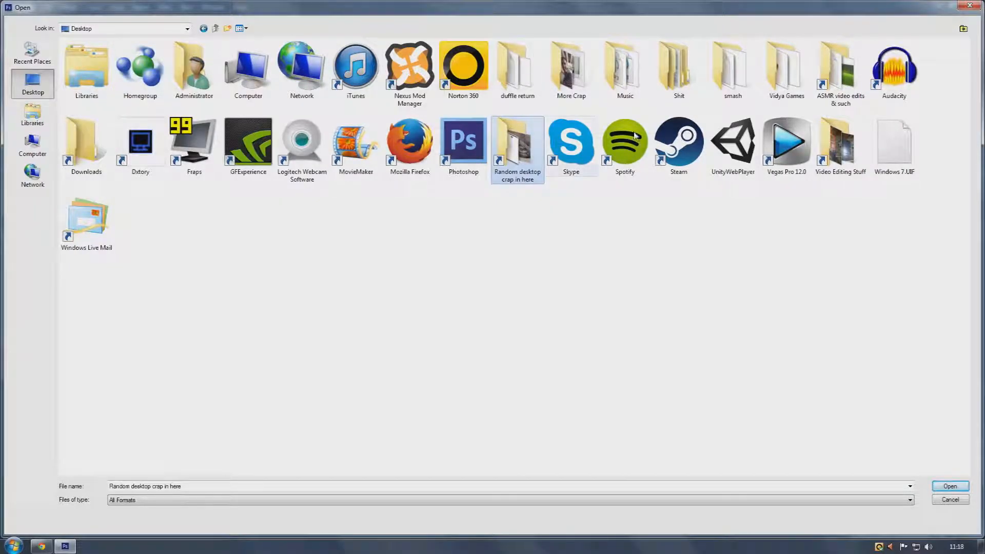
click(969, 6)
click(939, 6)
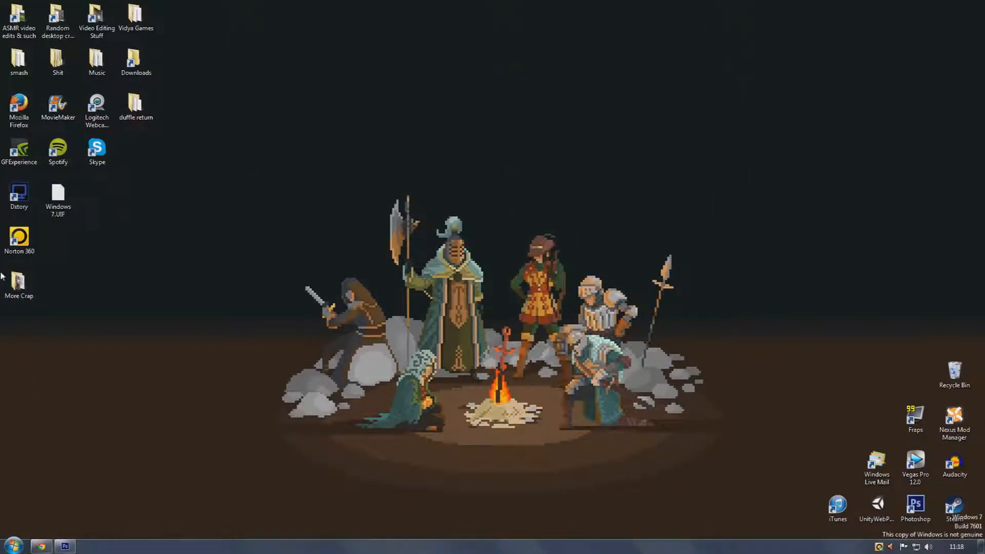
Open the 2swhite image from the Photoshop & Editing stuff folder in Photoshop
double_click(100, 20)
right_click(455, 313)
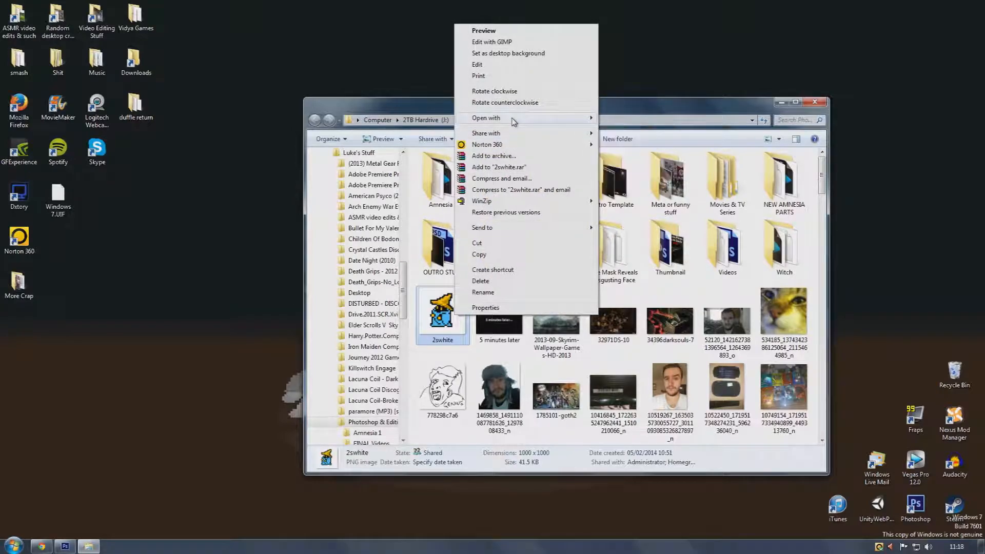
mouse_move(514, 119)
click(624, 119)
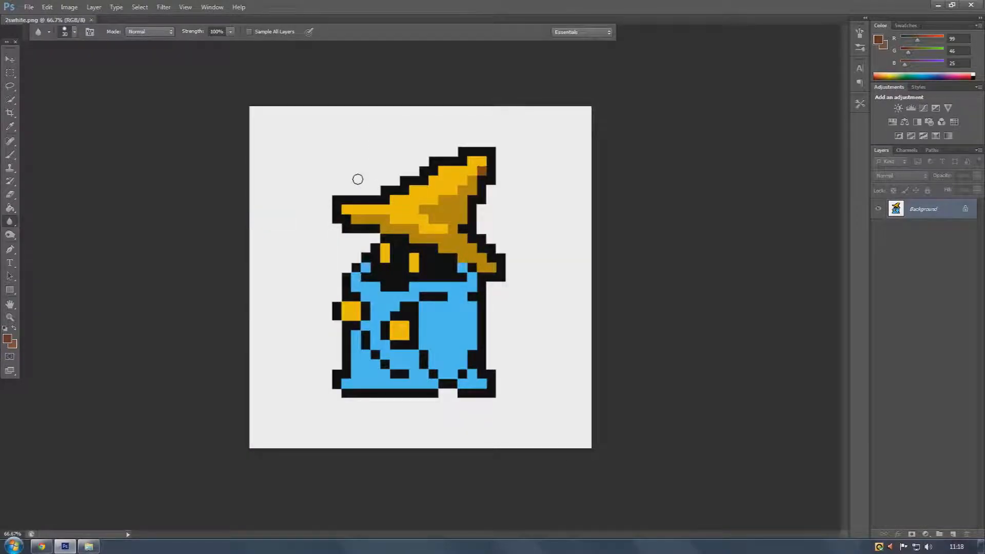
Minimize Photoshop and open the 34396darksouls-7 image from the same folder in Photoshop
click(971, 5)
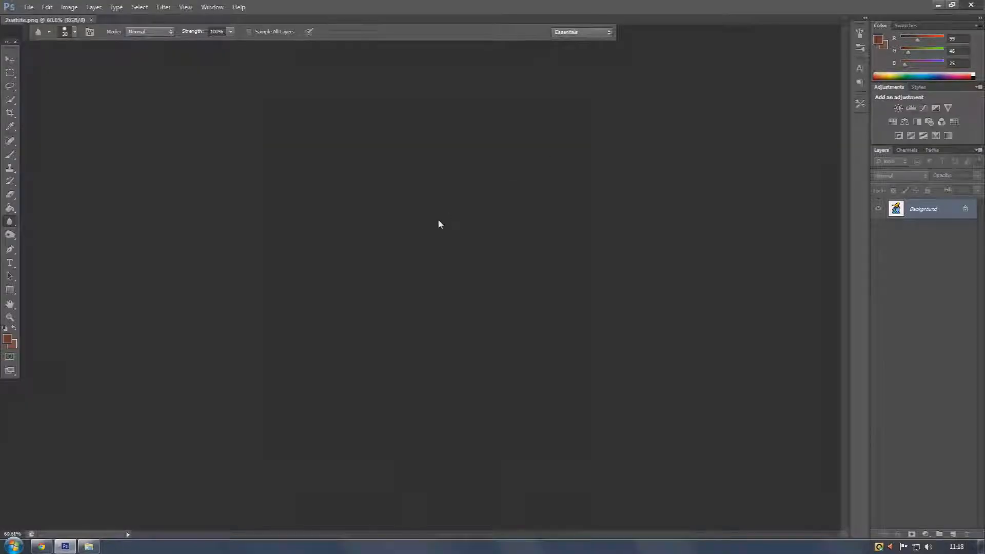
click(490, 257)
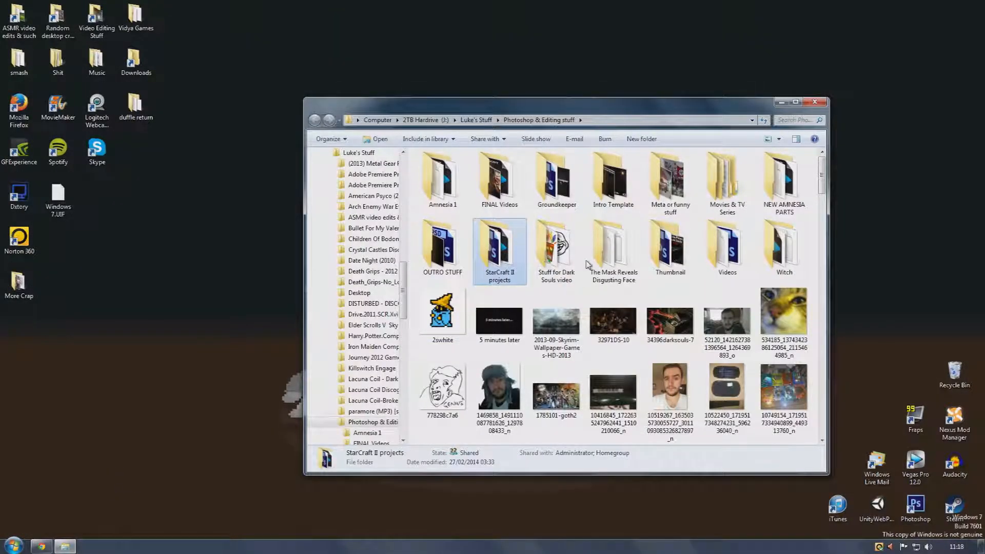
right_click(695, 313)
mouse_move(731, 117)
click(862, 116)
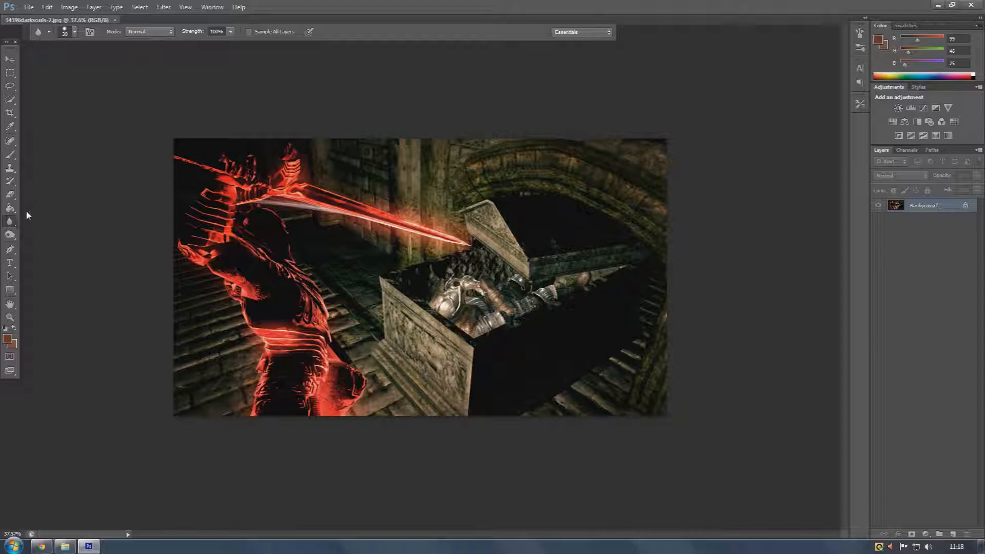
Add a text layer reading "Dark Souls" on the image with the Type tool
click(9, 263)
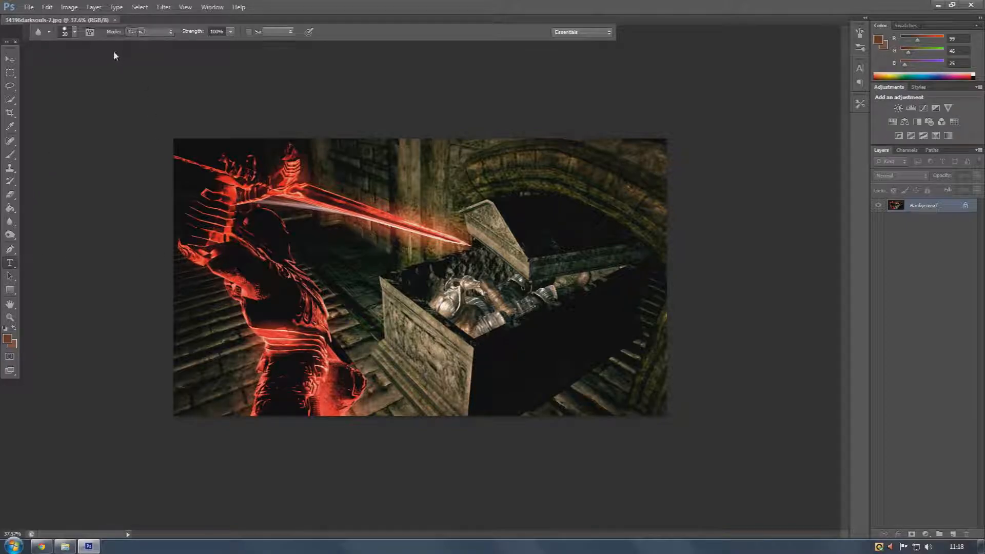
click(276, 341)
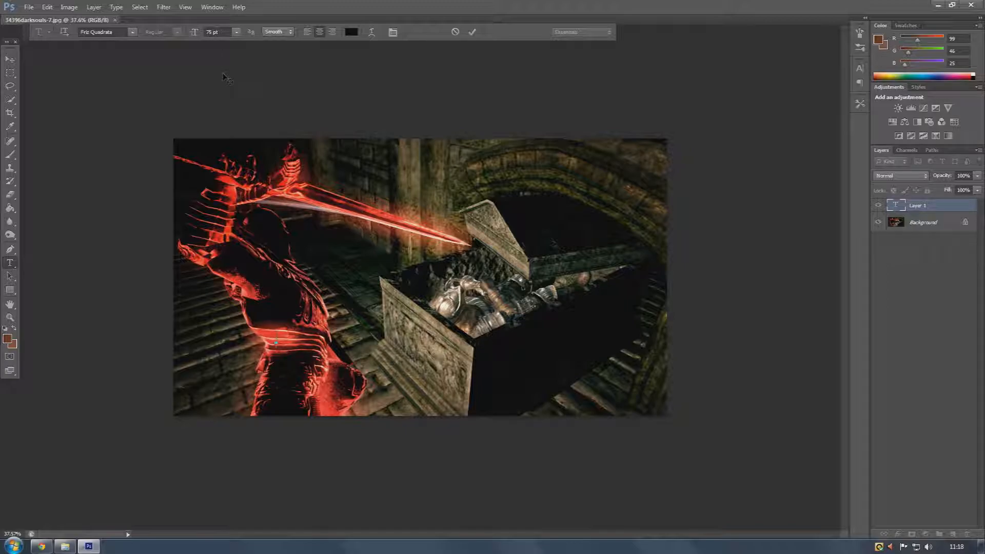
text(Dark Soulss)
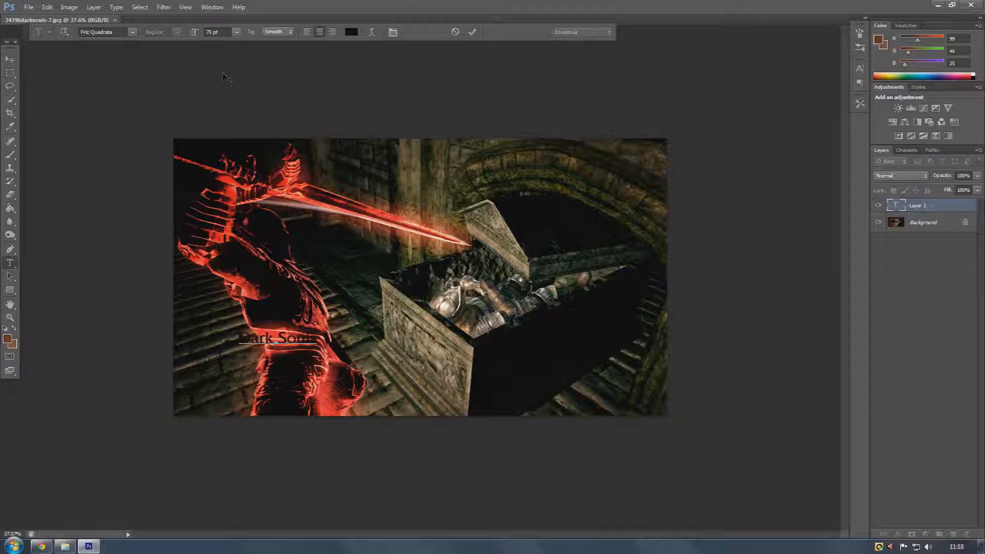
key(BackSpace)
key(BackSpace)
key(BackSpace)
key(BackSpace)
key(BackSpace)
key(BackSpace)
key(BackSpace)
key(BackSpace)
text(k Soul)
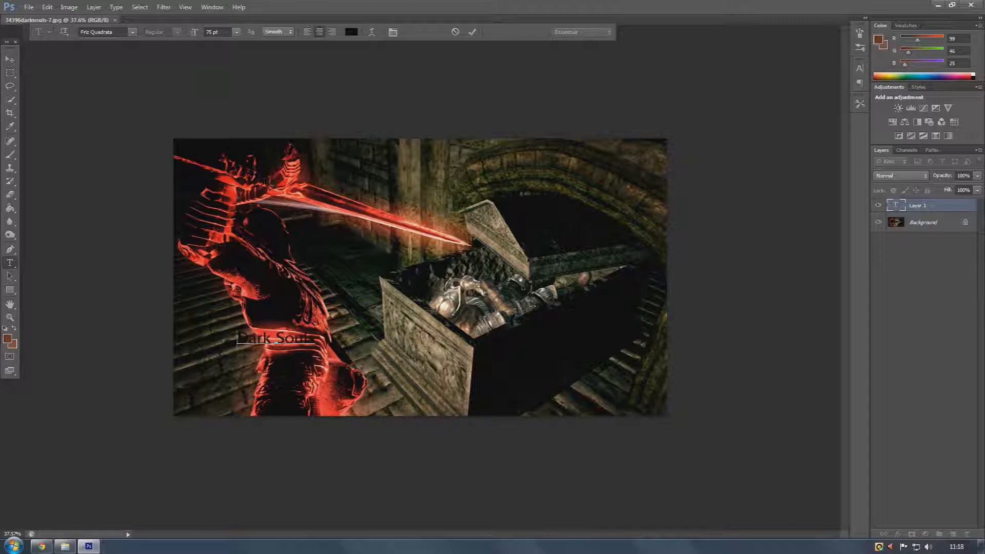
text(s)
Select the Dark Souls text, set its color to white and its font size to 200 pt
key(ctrl+a)
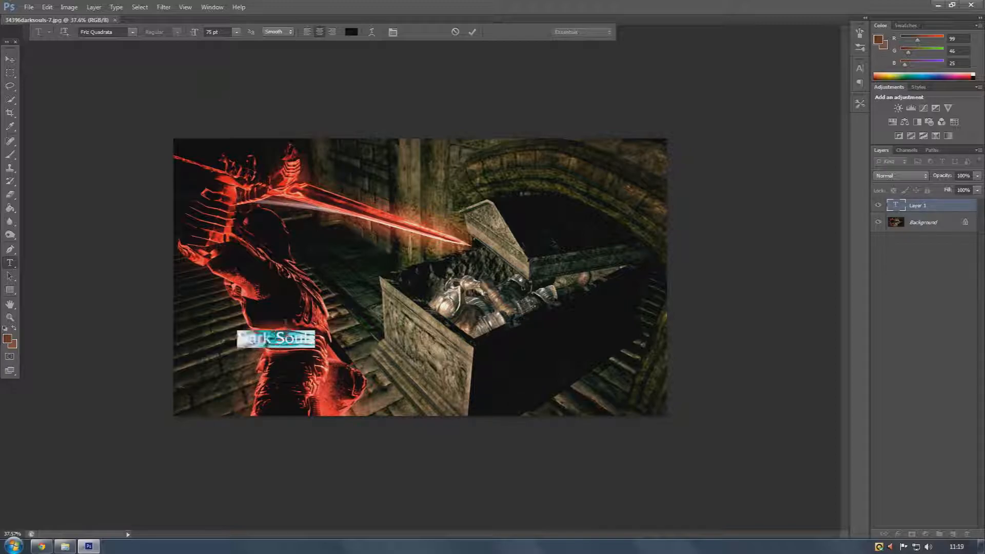
click(351, 32)
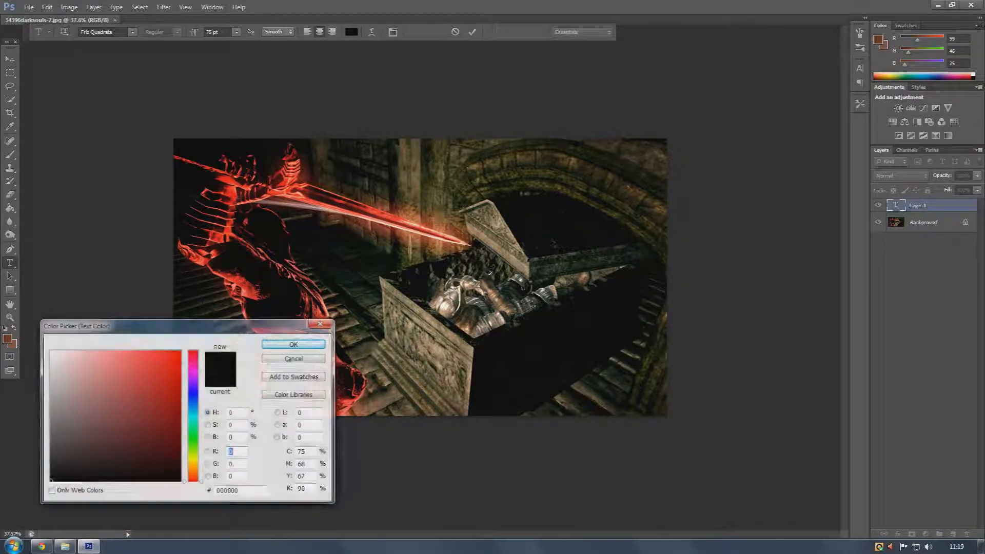
click(52, 352)
click(294, 344)
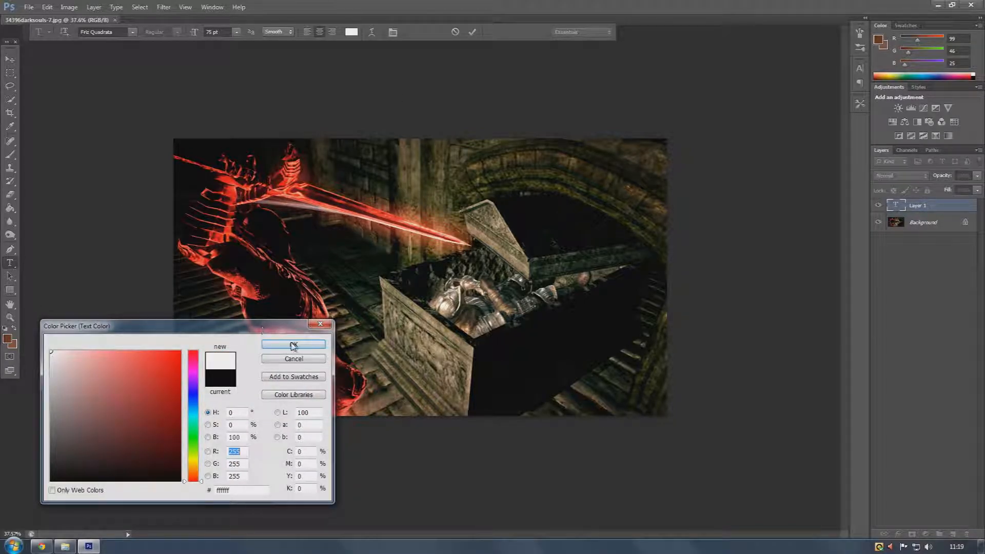
click(237, 32)
click(227, 32)
drag(222, 32, 154, 34)
text(200)
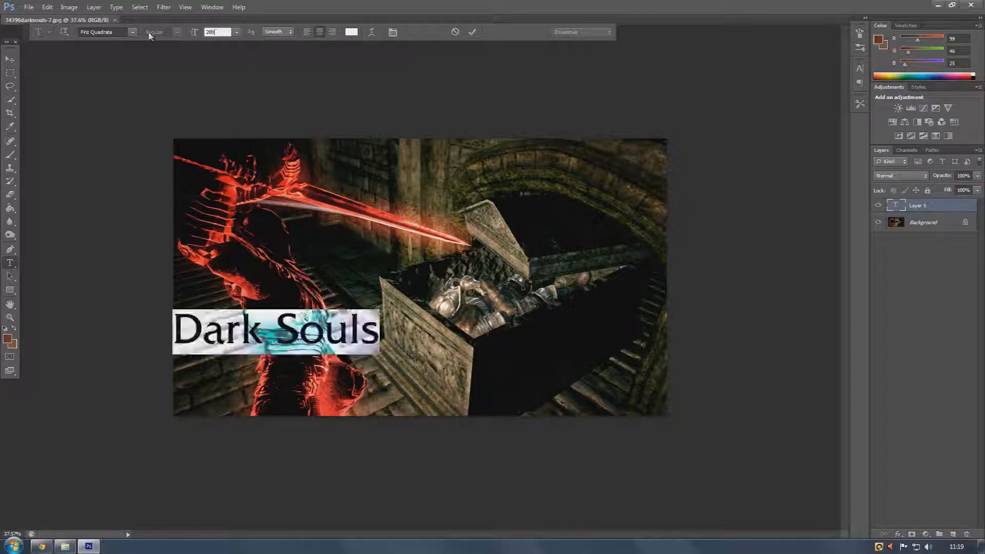
Move the Dark Souls text to the image's upper right corner
click(10, 59)
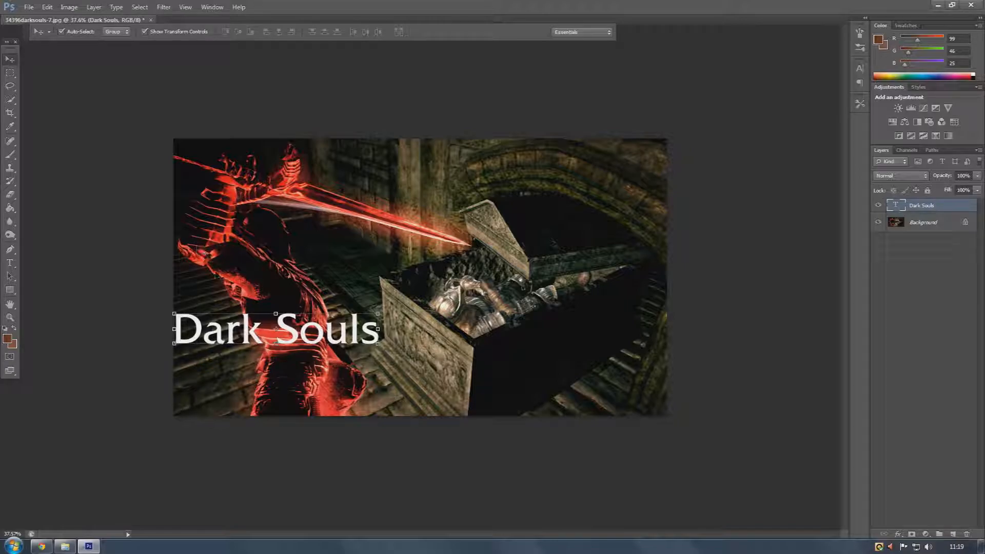
drag(235, 323, 523, 148)
click(584, 231)
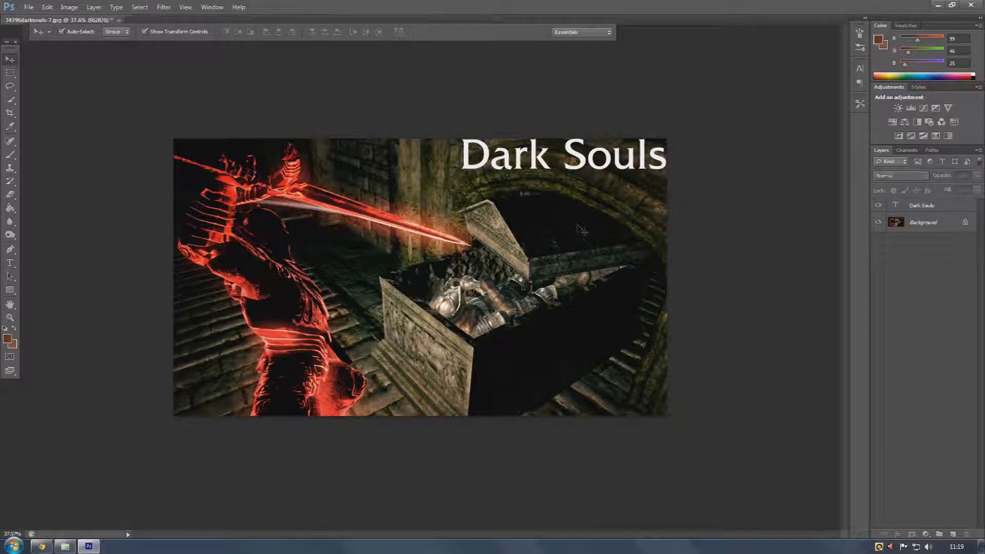
Add a second text layer reading "#1" and set its font size to 300 pt
click(11, 263)
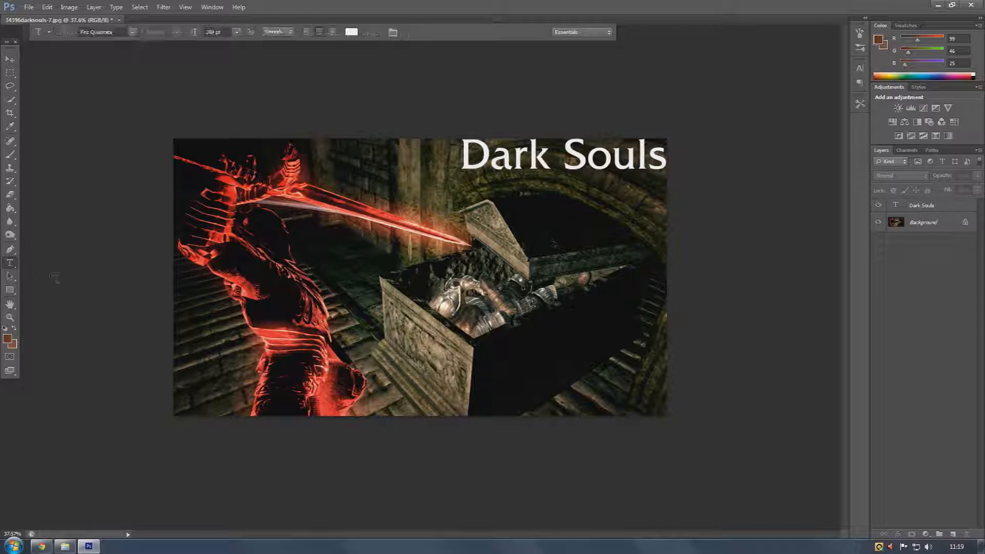
click(334, 376)
text(#1)
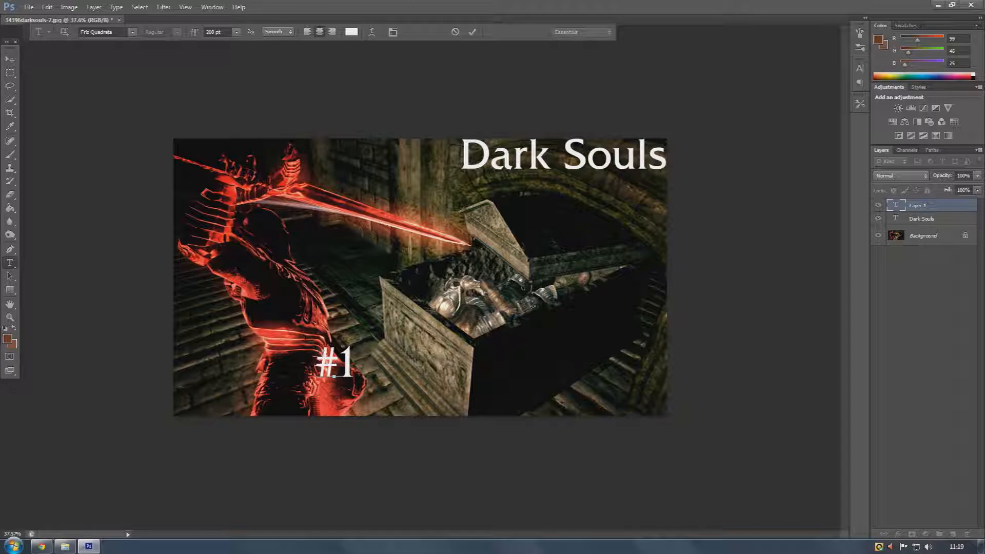
key(ctrl+a)
click(217, 32)
text(300)
key(Return)
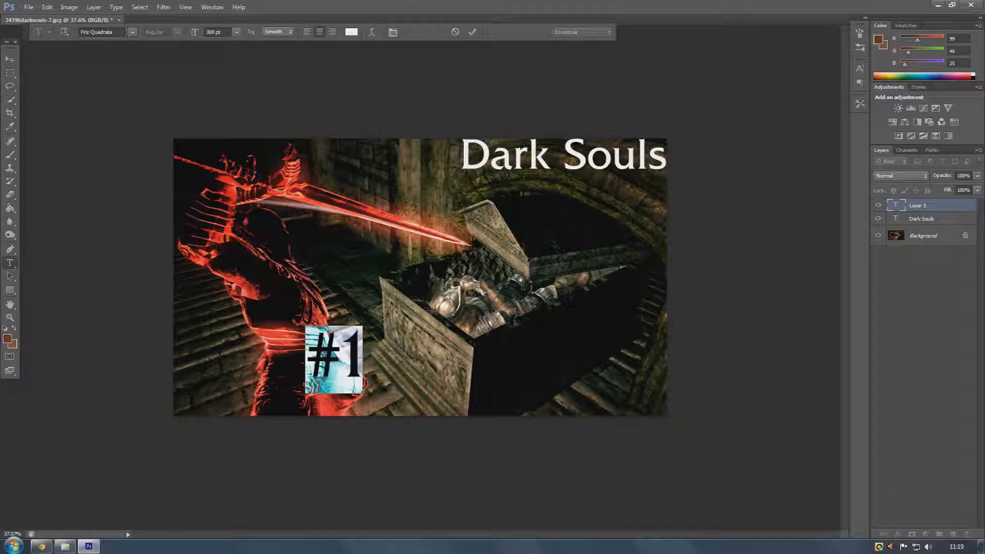
Move the #1 text to the lower right corner and nudge the Dark Souls text slightly down
click(14, 62)
drag(348, 339, 647, 384)
drag(539, 157, 533, 166)
click(697, 238)
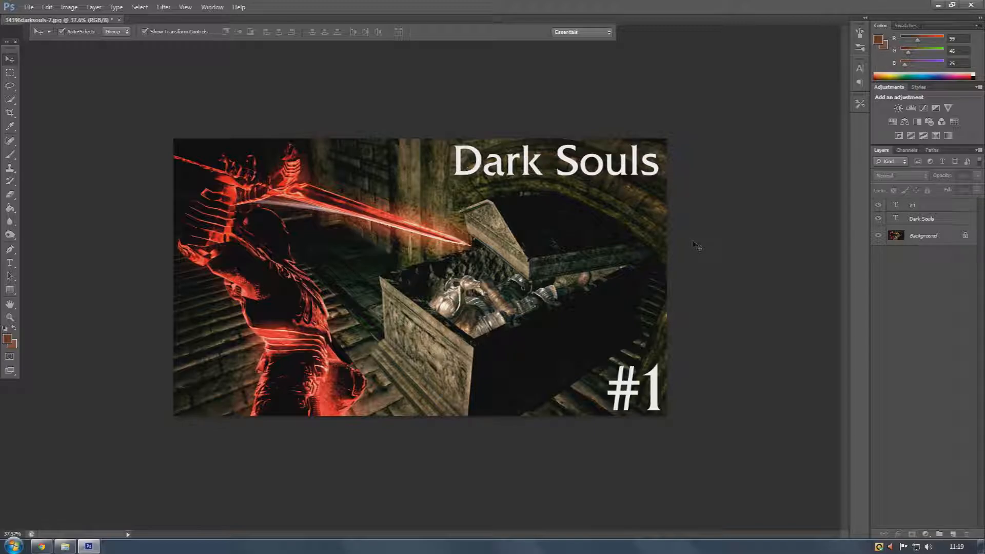
click(572, 160)
click(449, 218)
click(93, 8)
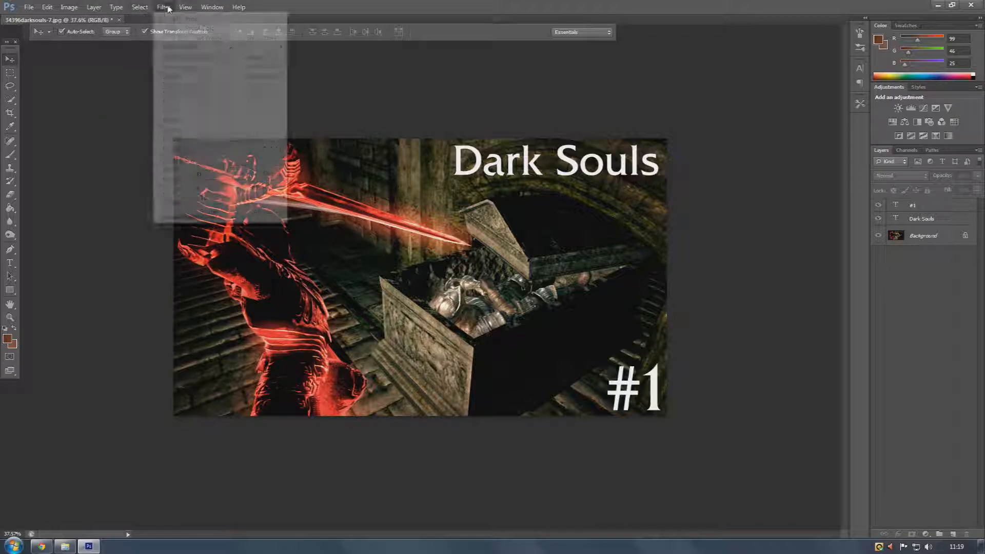
mouse_move(69, 7)
click(90, 85)
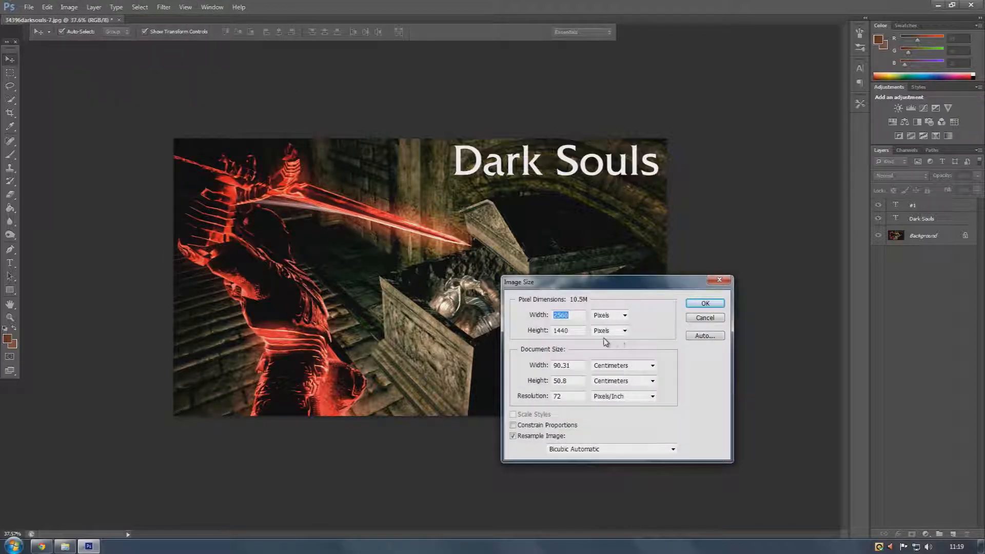
click(580, 318)
click(699, 319)
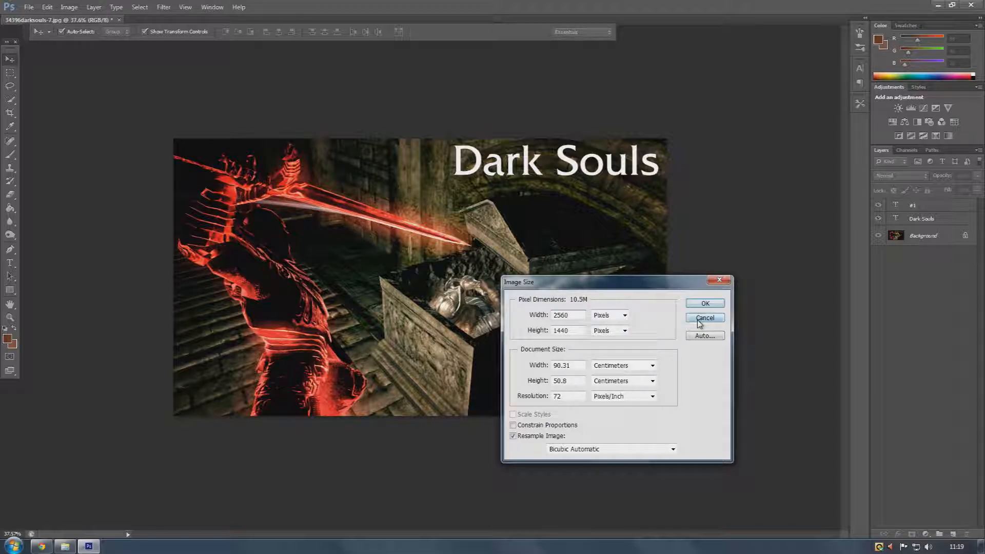
Resize the image to 1280 x 720 pixels
click(67, 7)
click(85, 79)
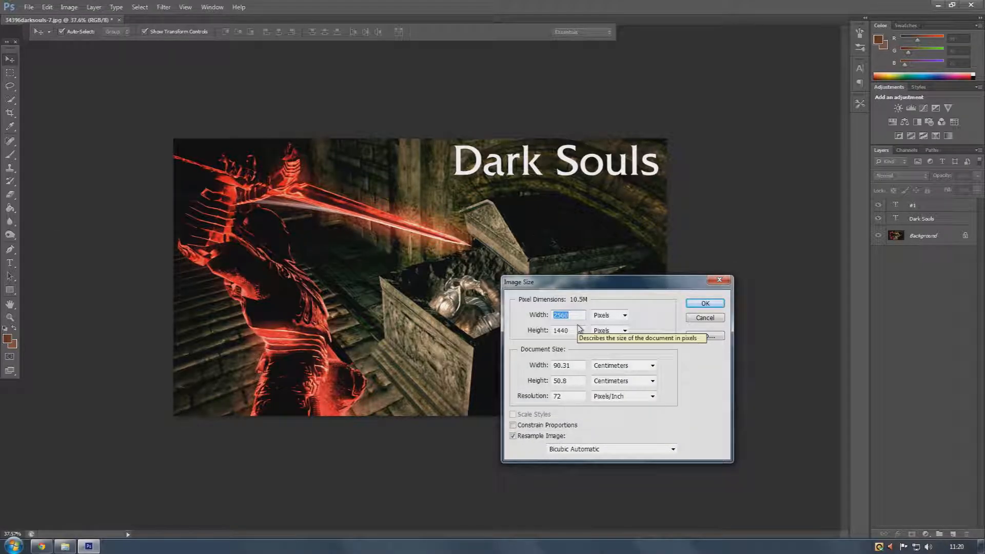
key(Tab)
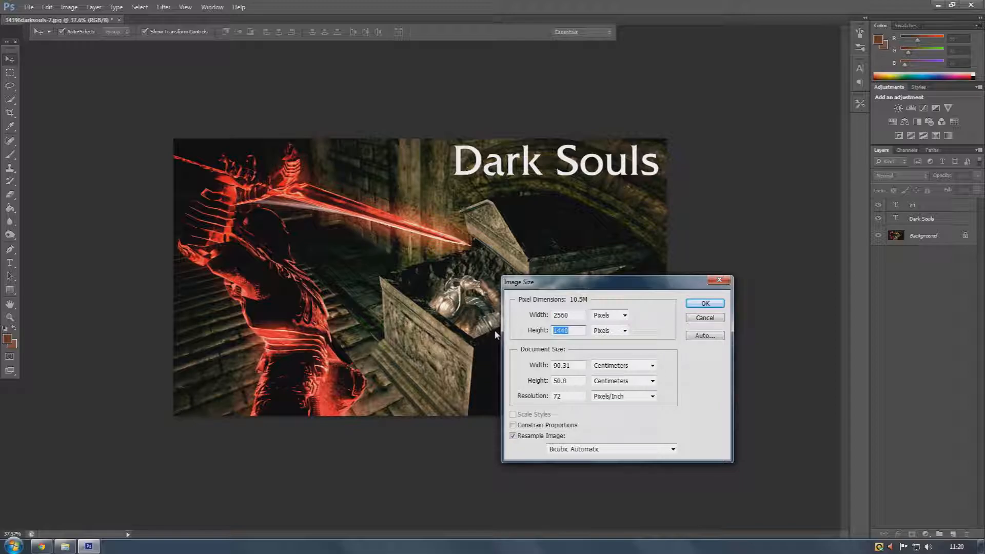
text(720)
key(shift+Tab)
text(1208)
key(BackSpace)
key(BackSpace)
key(BackSpace)
text(280)
key(Return)
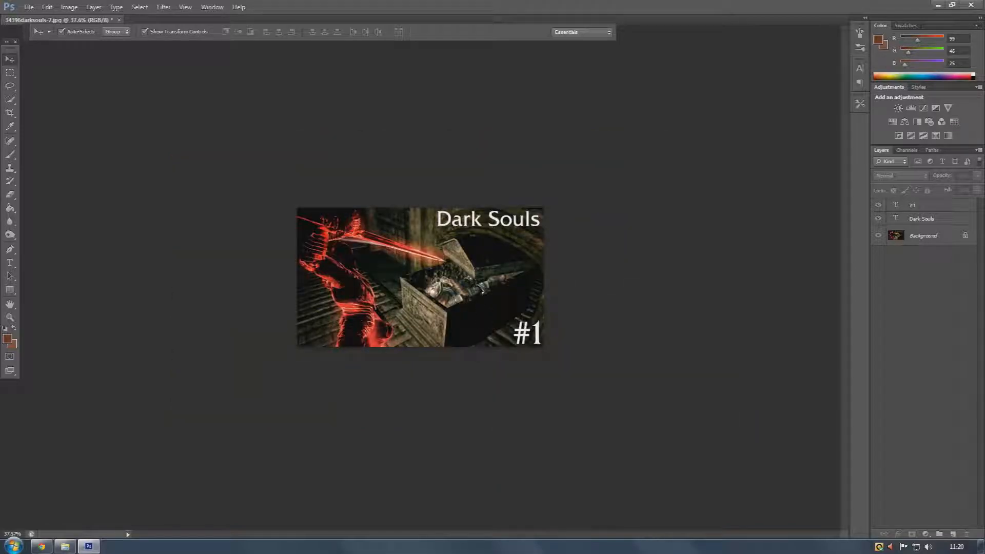
key(ctrl+plus)
key(ctrl+plus)
scroll(540, 202, up, 2)
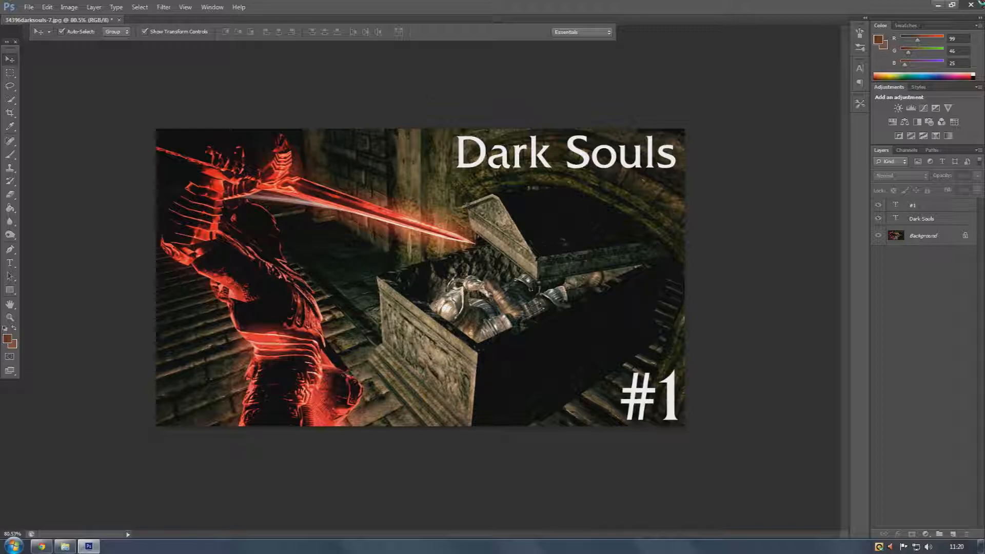
click(972, 4)
click(538, 207)
click(28, 7)
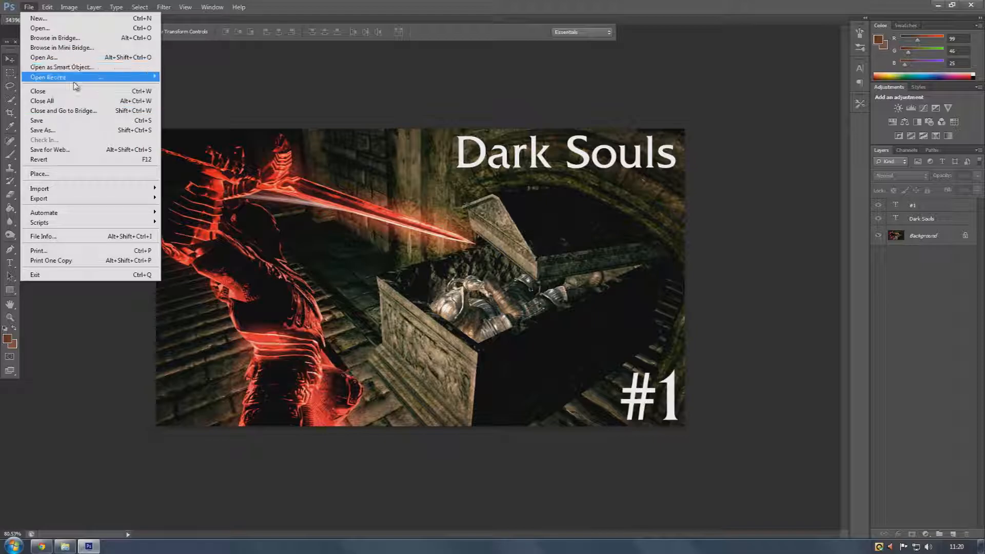
click(66, 130)
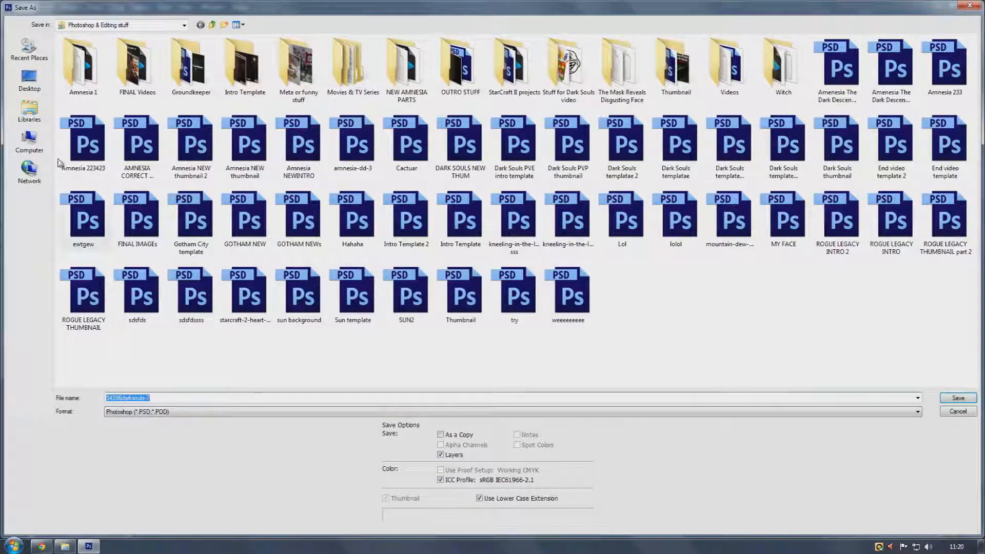
click(29, 80)
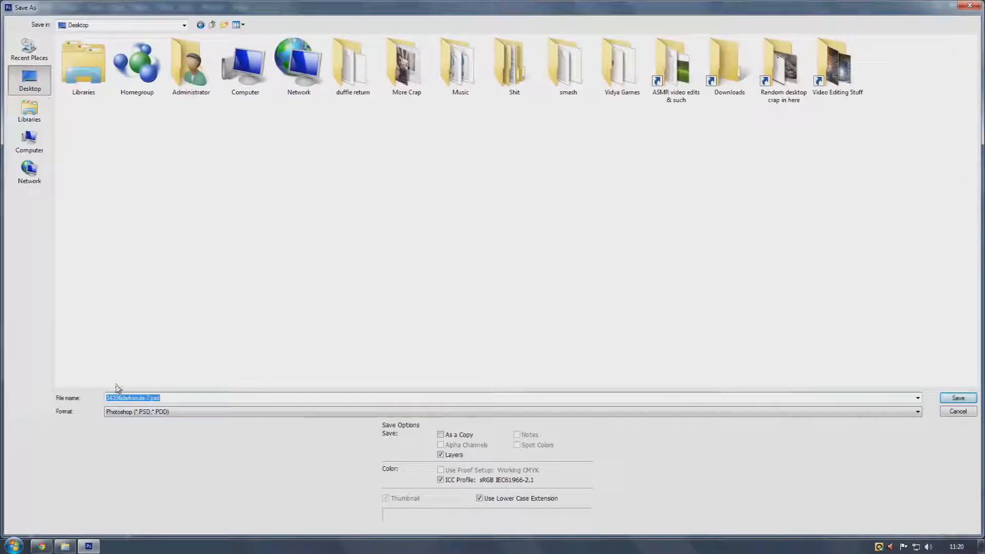
click(148, 413)
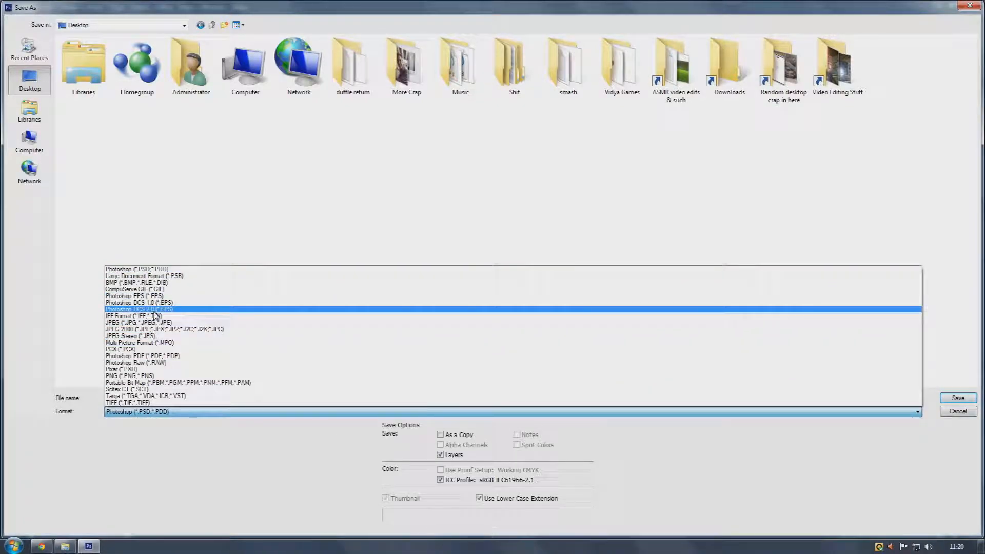
click(154, 323)
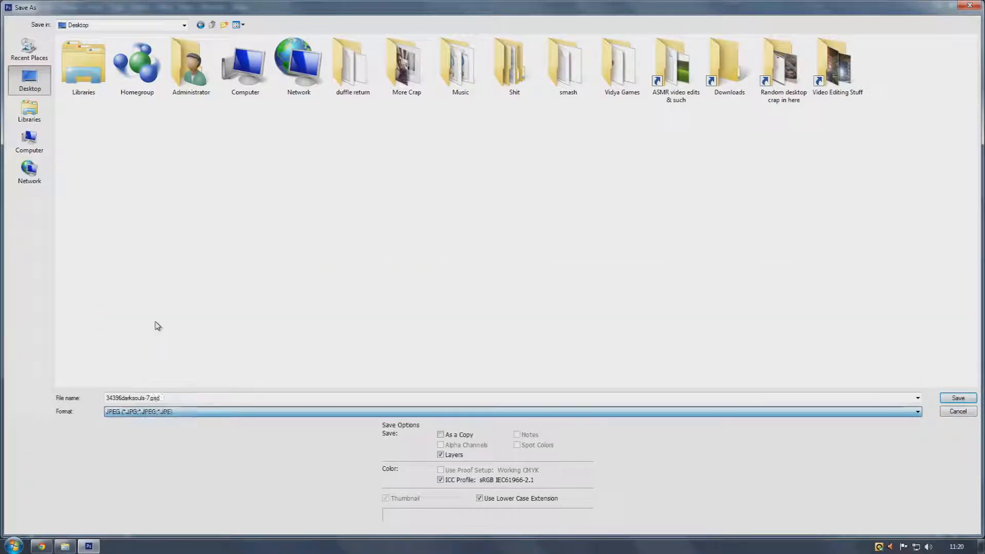
click(976, 413)
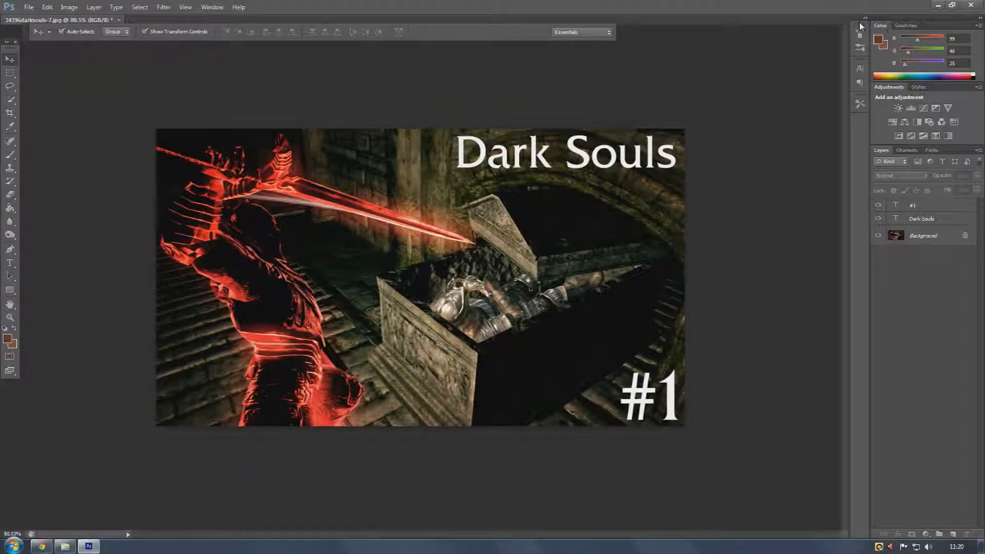
Save the image as a JPEG copy named 34396darksouls-7.jpg on the Desktop
click(23, 7)
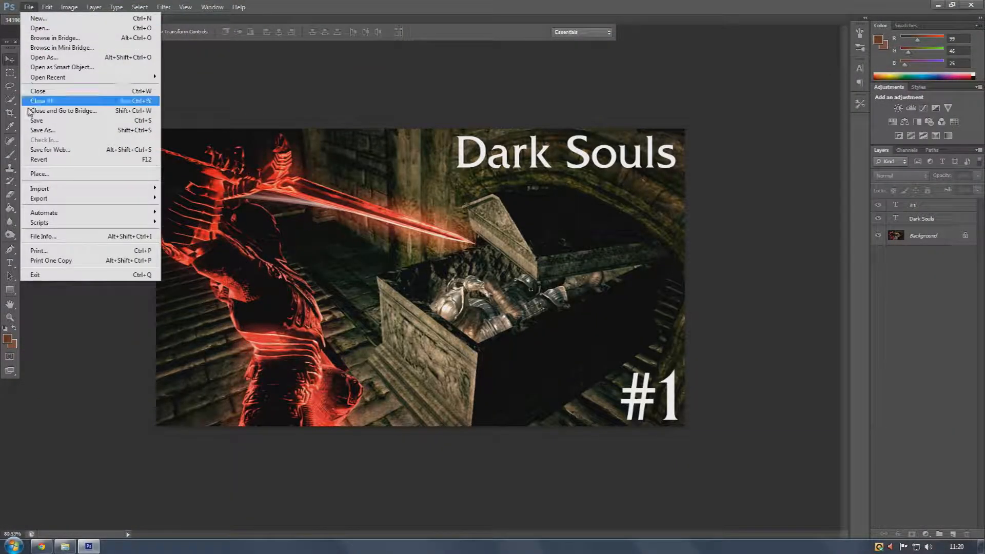
click(38, 131)
click(130, 413)
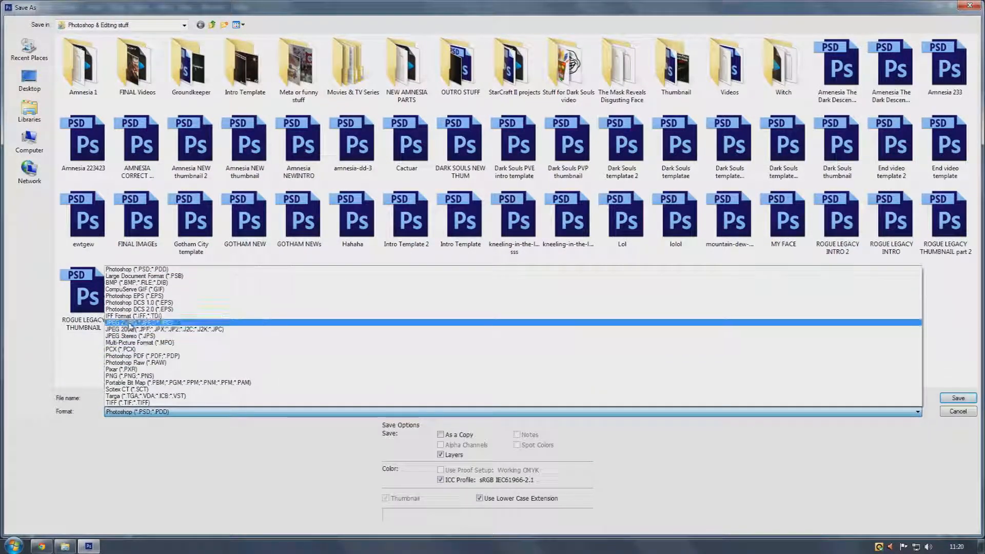
click(154, 323)
click(29, 79)
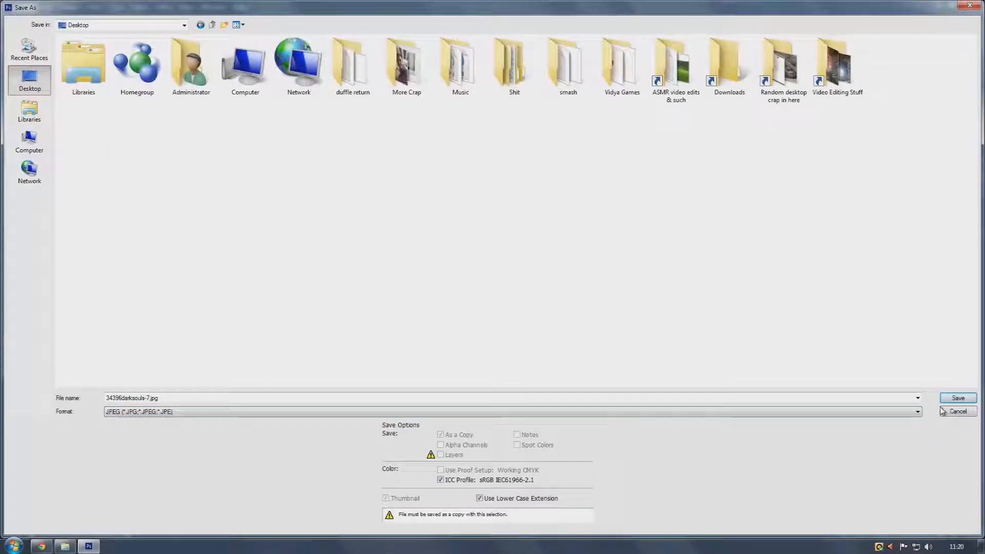
click(948, 399)
click(557, 153)
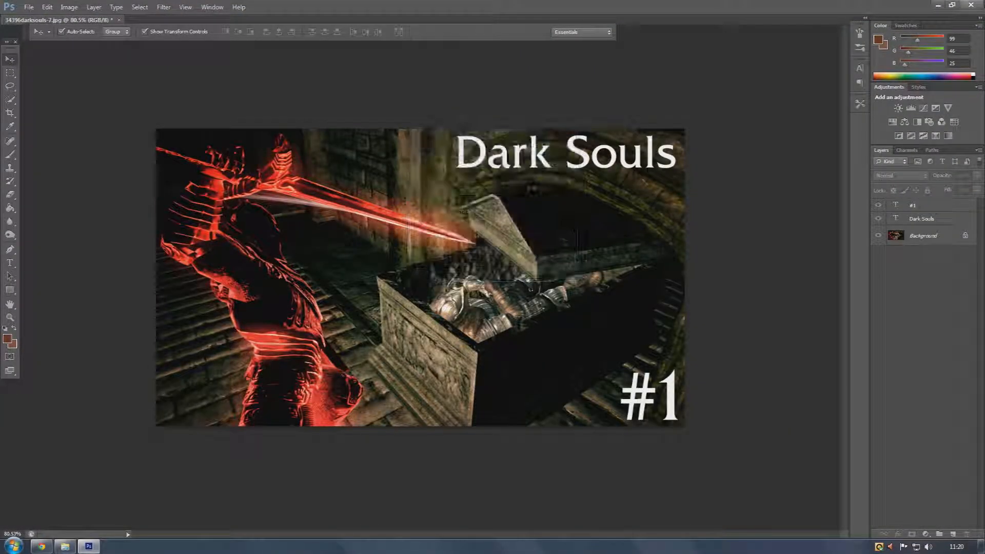
Quit Photoshop without saving changes to the document
click(972, 5)
click(494, 206)
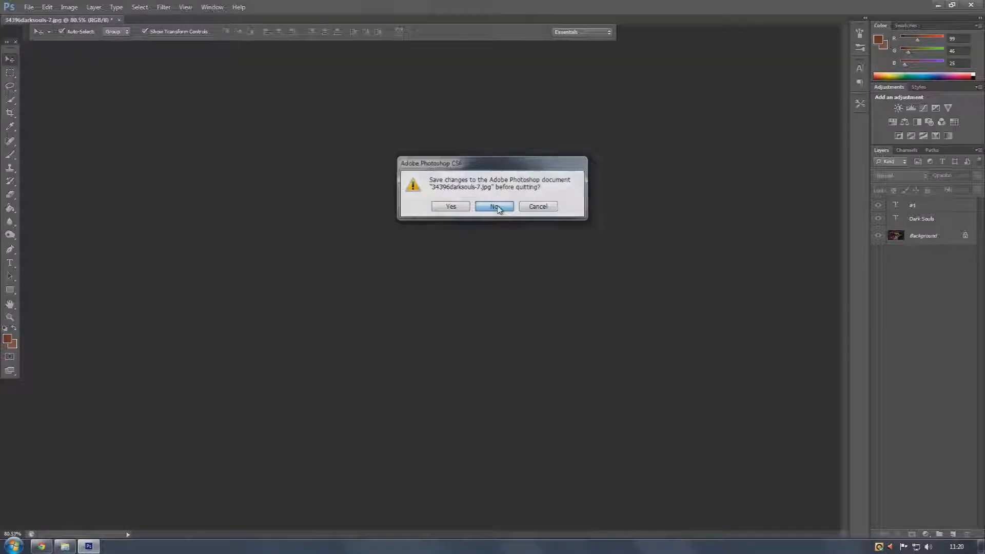
Open the saved JPEG thumbnail in the photo viewer to check it, then close the viewer
double_click(19, 331)
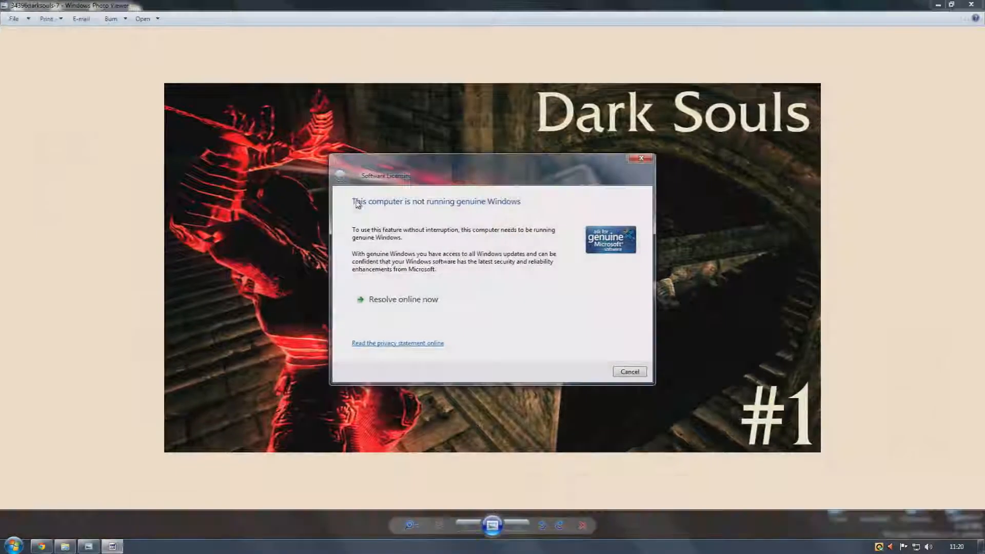
click(639, 159)
click(971, 5)
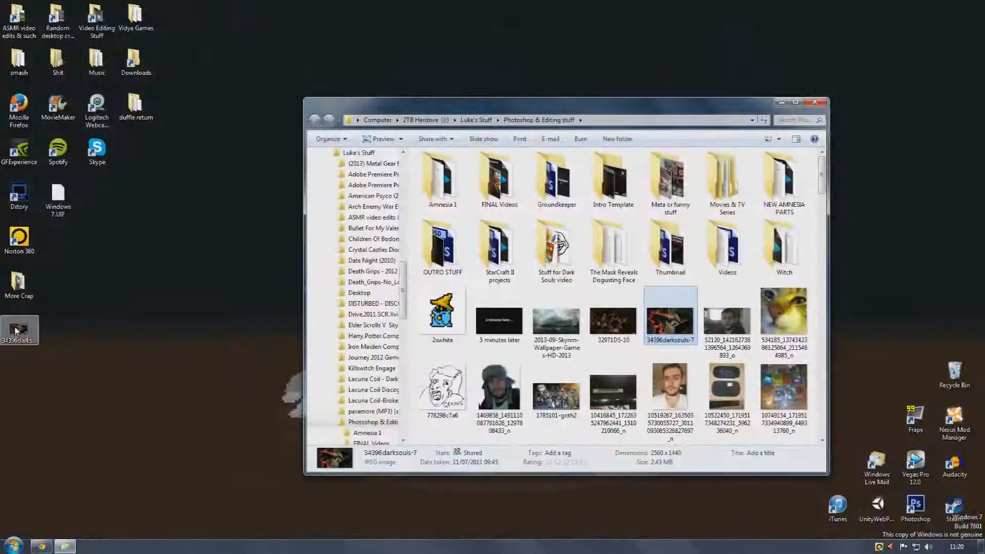
Refresh the desktop and close the Photoshop & Editing stuff folder window
right_click(929, 370)
right_click(952, 374)
click(926, 392)
key(Return)
click(821, 103)
click(824, 108)
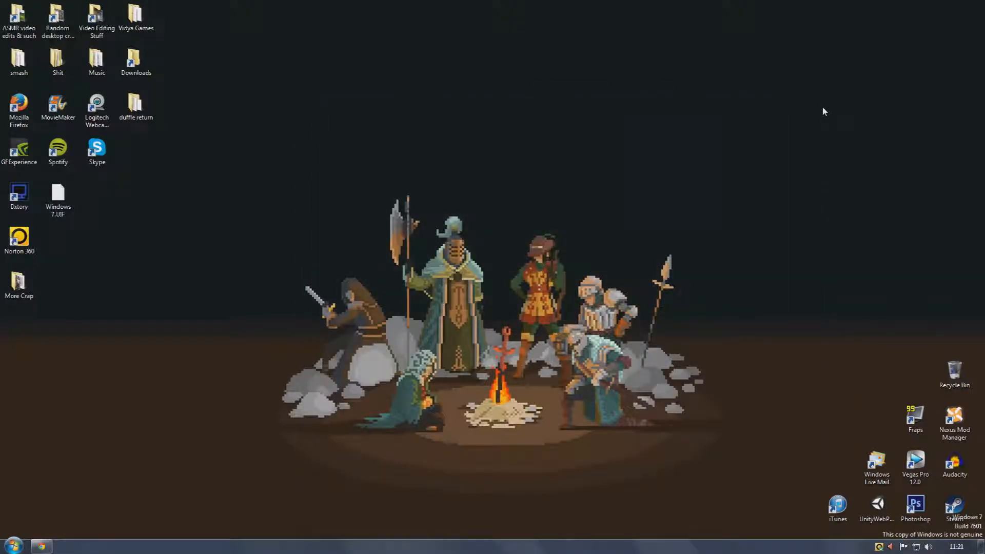
Open Movie Maker and add the 444444 video from the ASMR video edits & such folder to the project
double_click(47, 121)
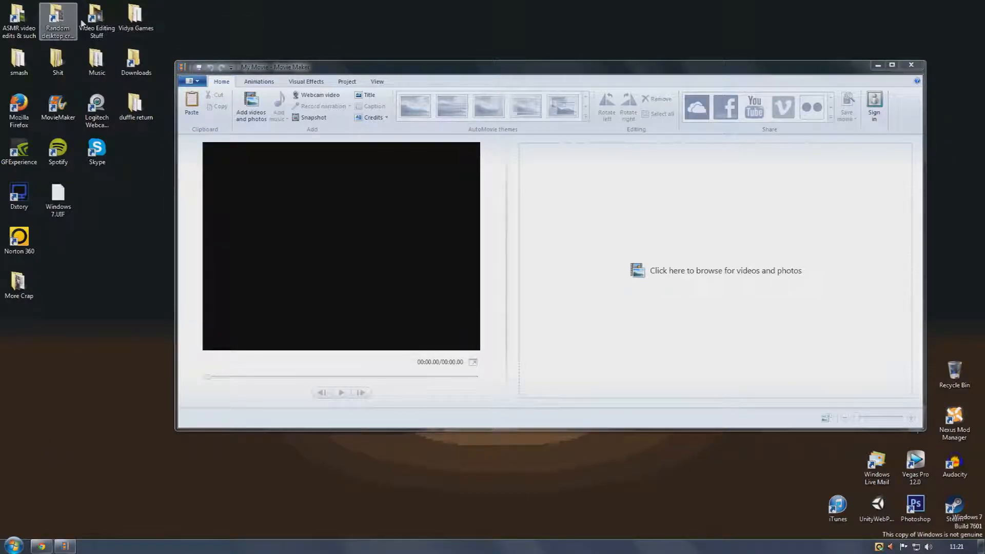
double_click(18, 17)
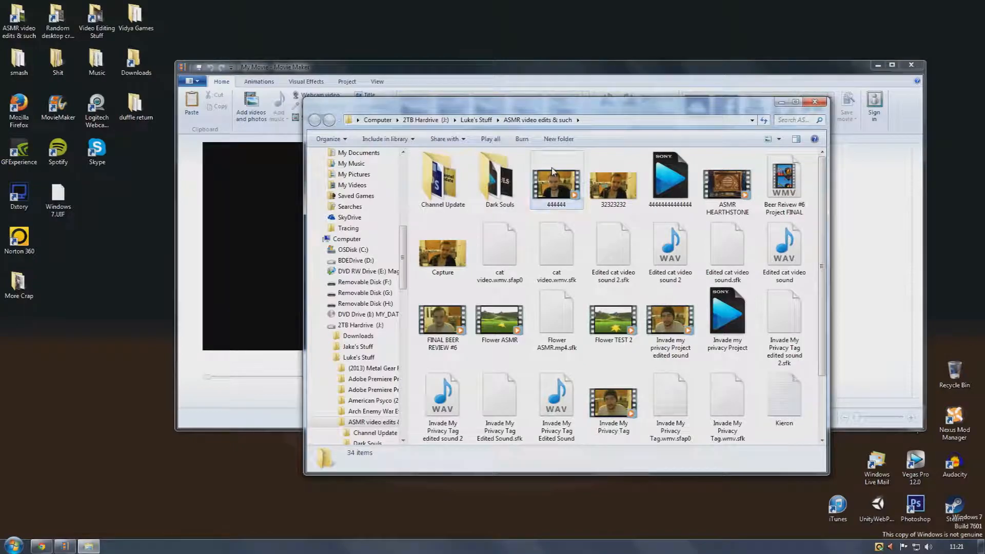
click(545, 190)
click(549, 95)
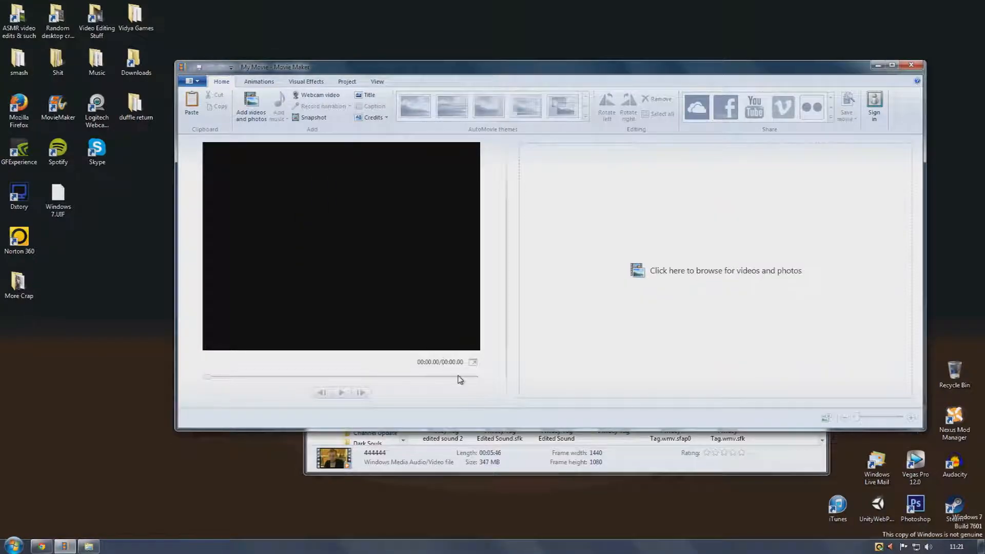
click(503, 467)
drag(575, 110, 211, 219)
drag(190, 296, 583, 198)
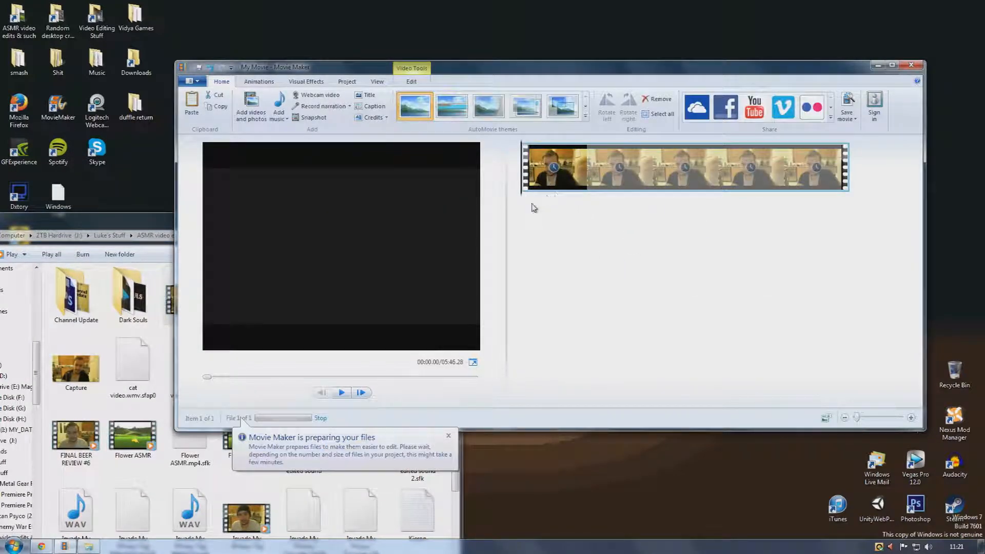
Add the Edited cat video sound 2 audio file as the project's music track and close the folder window
click(123, 223)
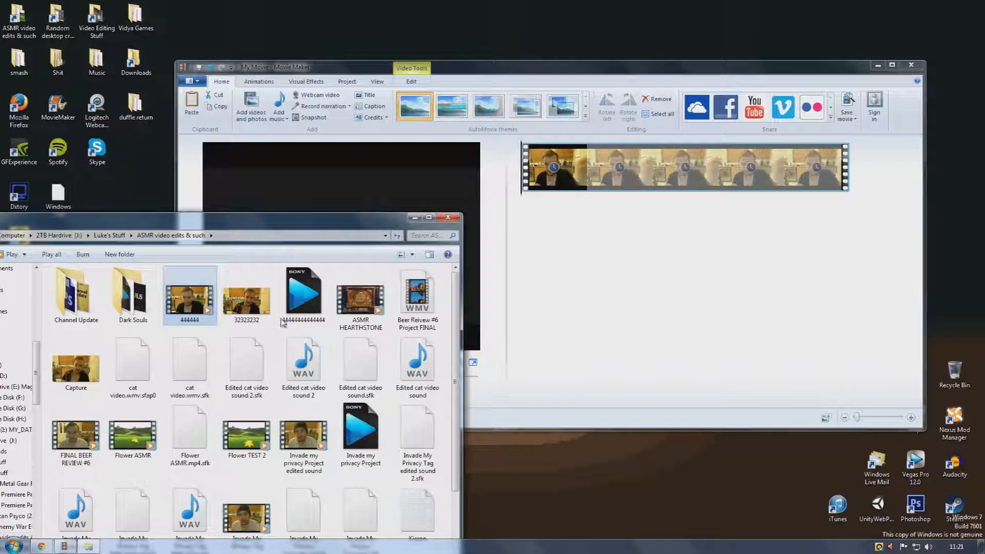
click(296, 359)
drag(296, 359, 521, 243)
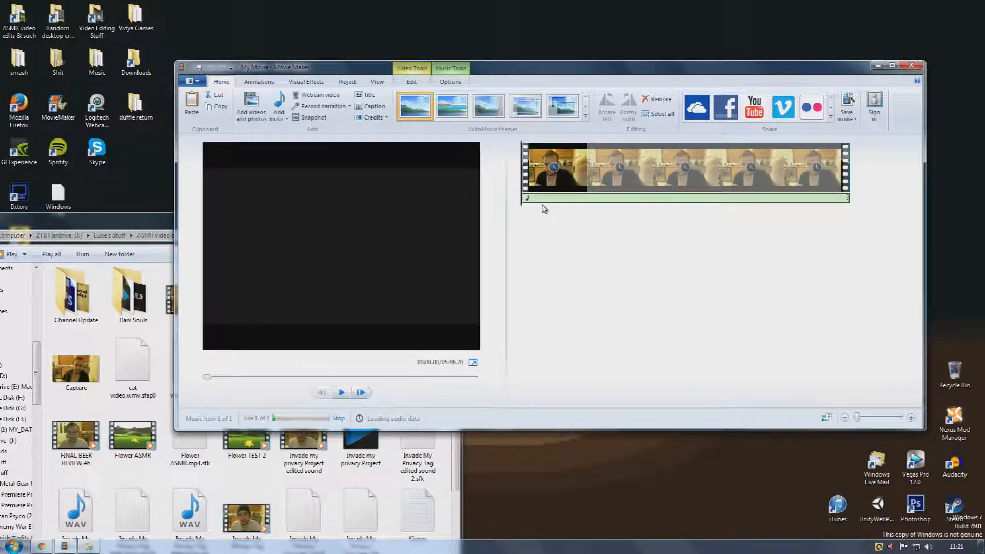
click(454, 222)
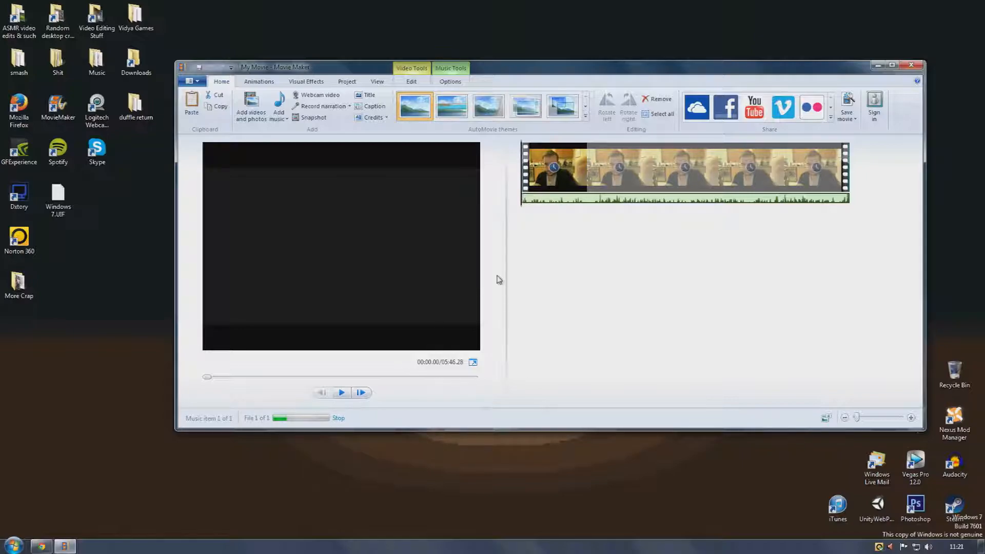
Examine the Edit, View, Project, Visual Effects and Animations options available for the selected clip
click(531, 184)
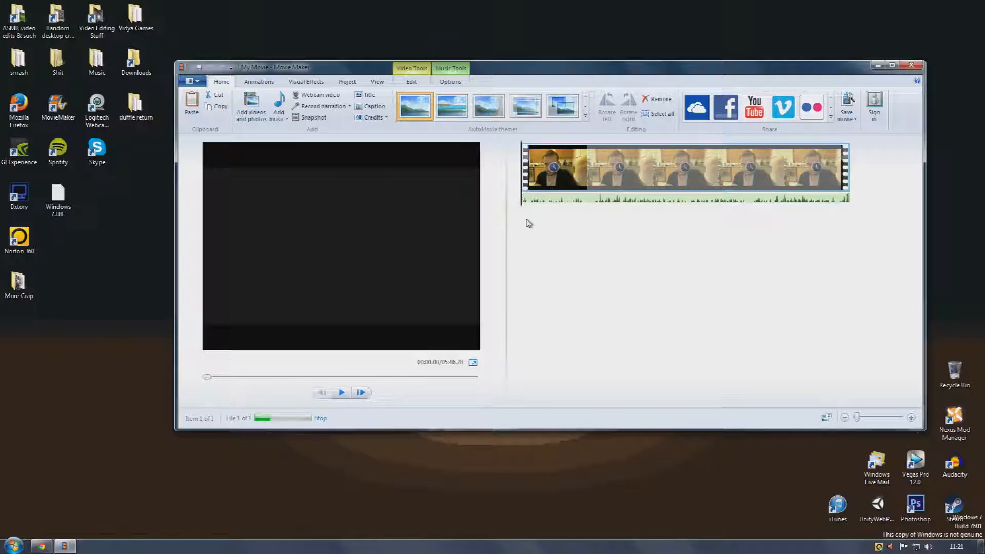
click(425, 84)
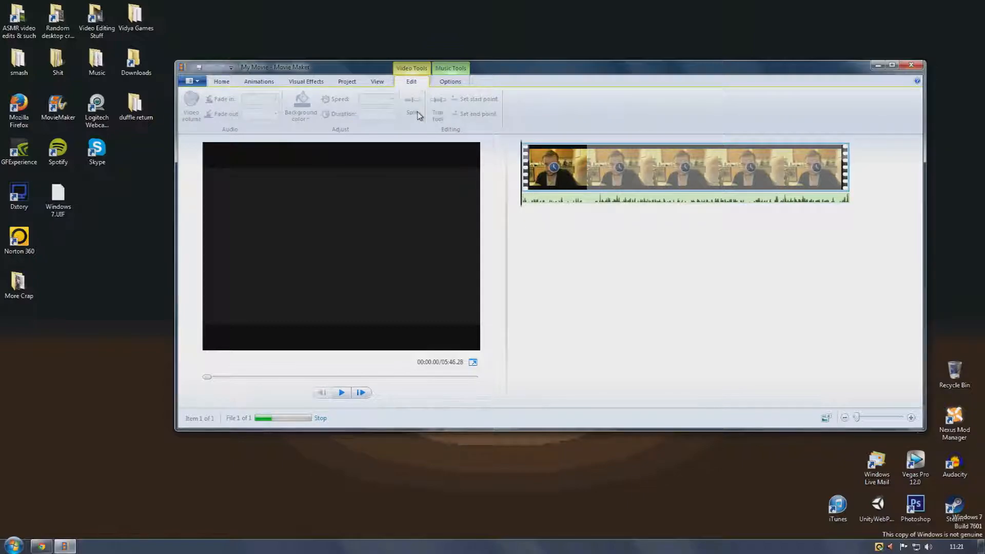
click(535, 201)
click(562, 155)
click(570, 202)
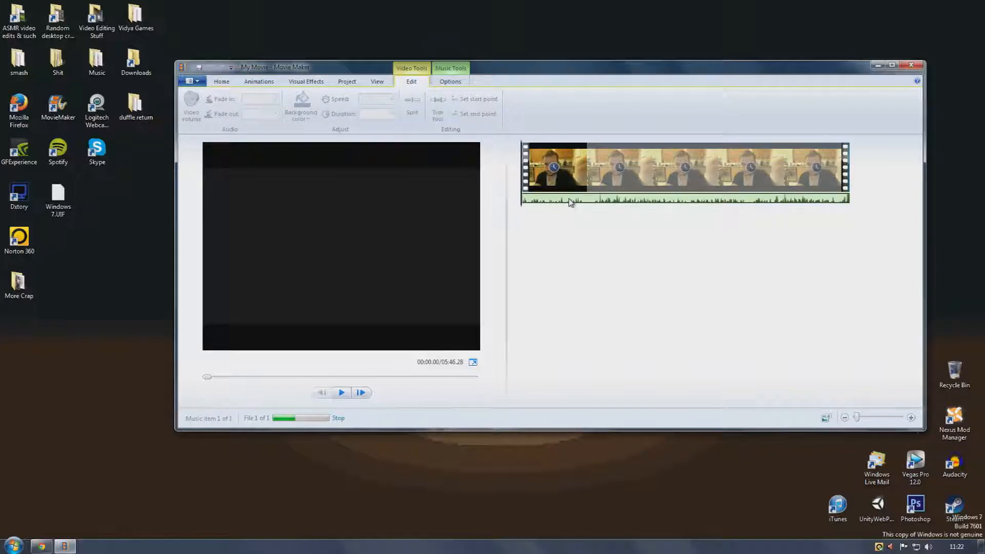
click(380, 83)
click(352, 84)
click(323, 82)
click(347, 83)
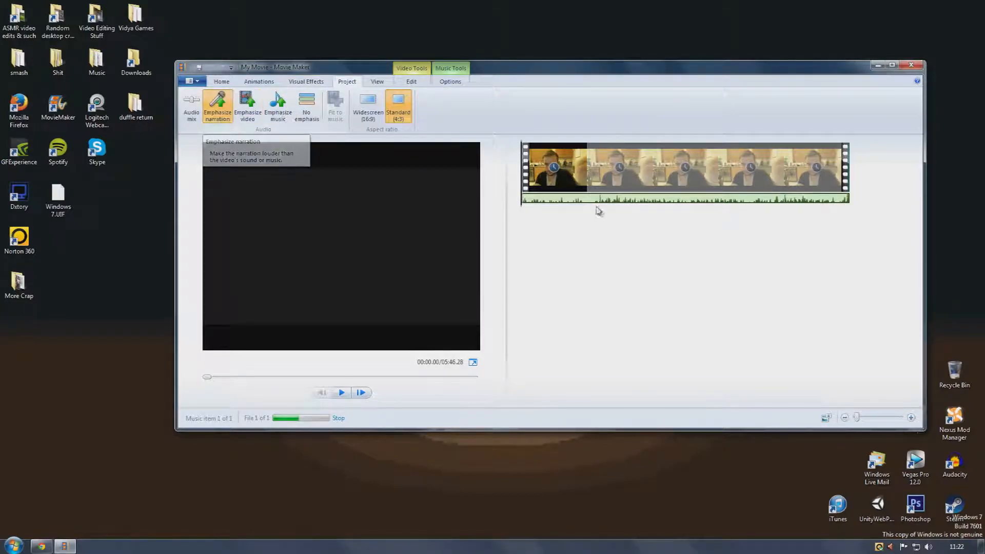
click(319, 85)
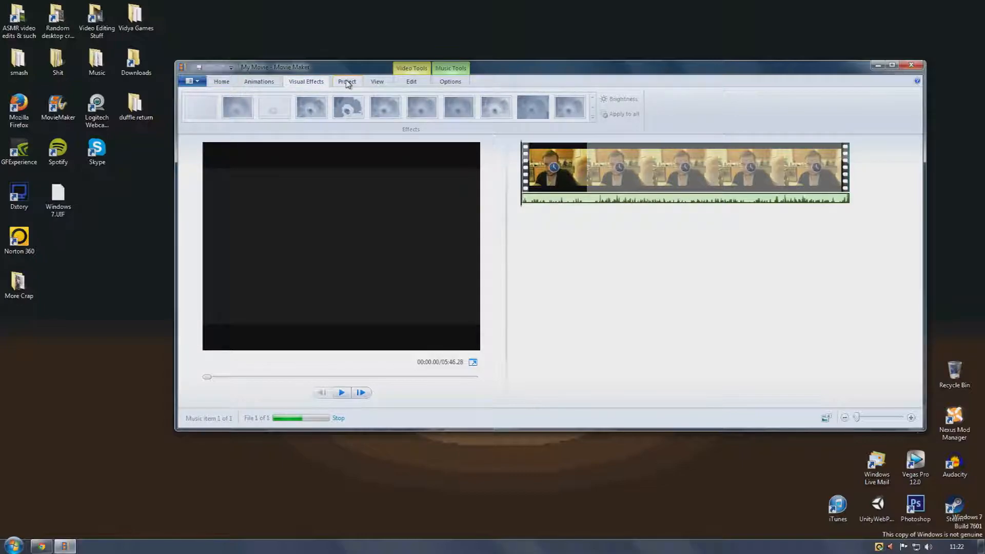
click(269, 83)
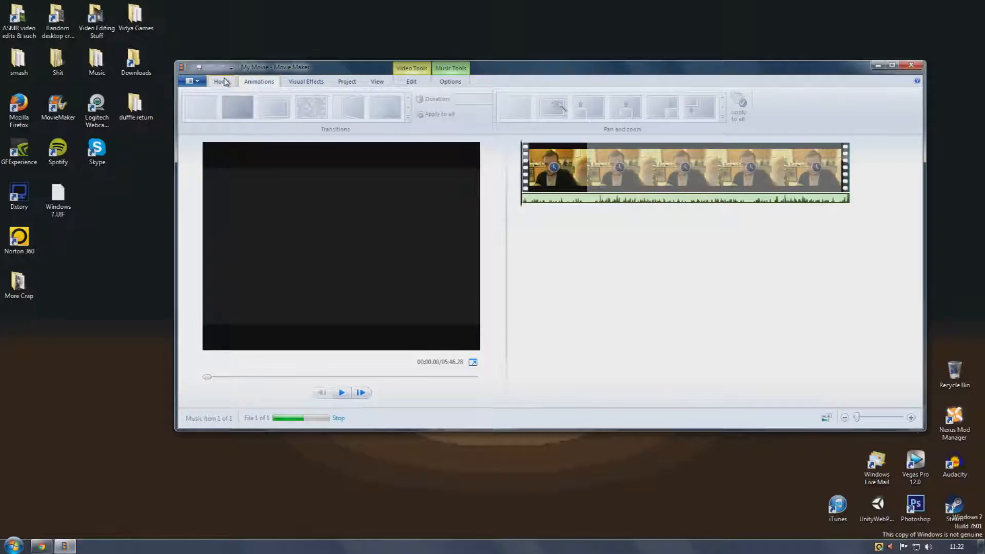
click(231, 83)
click(252, 84)
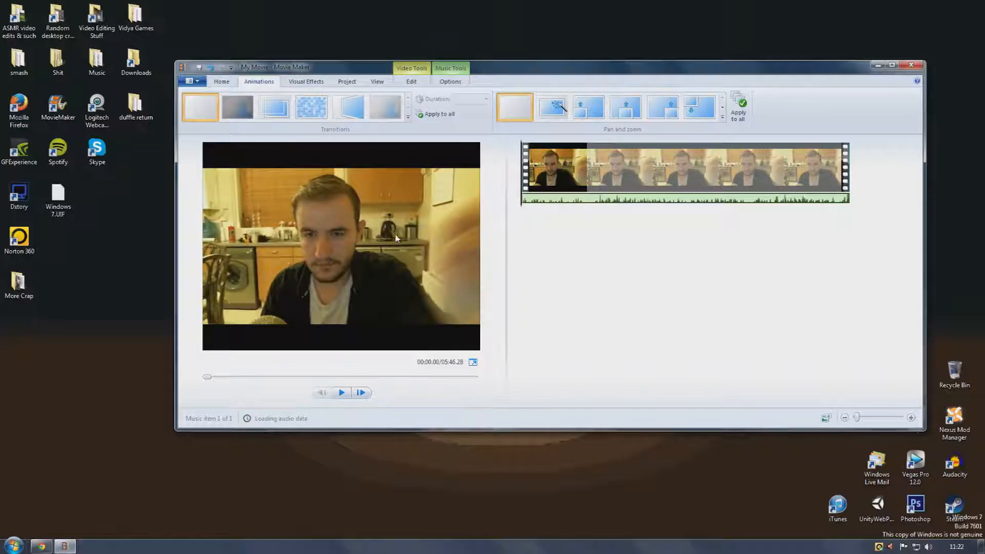
Split the video clip at about 0:18 and give the first part a crossfade transition
click(551, 187)
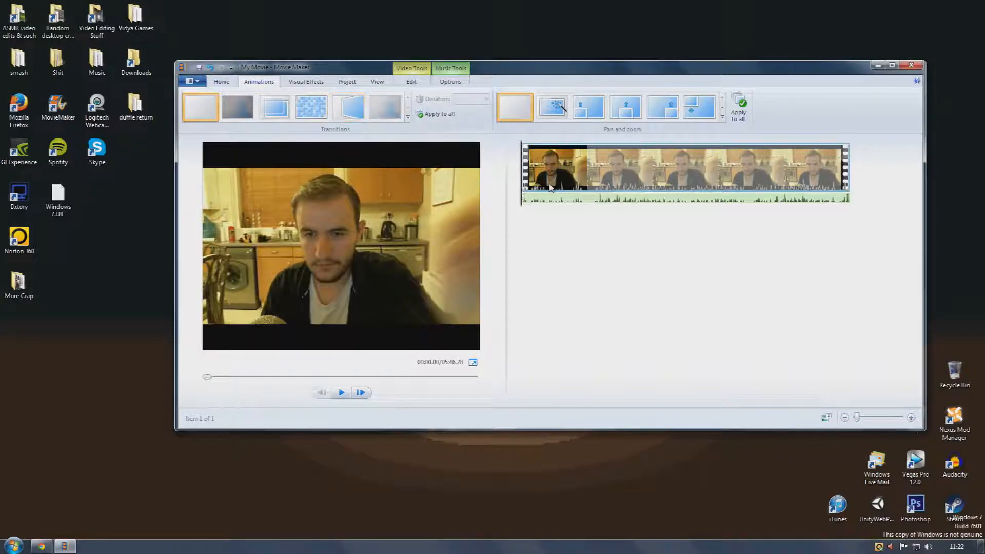
click(539, 208)
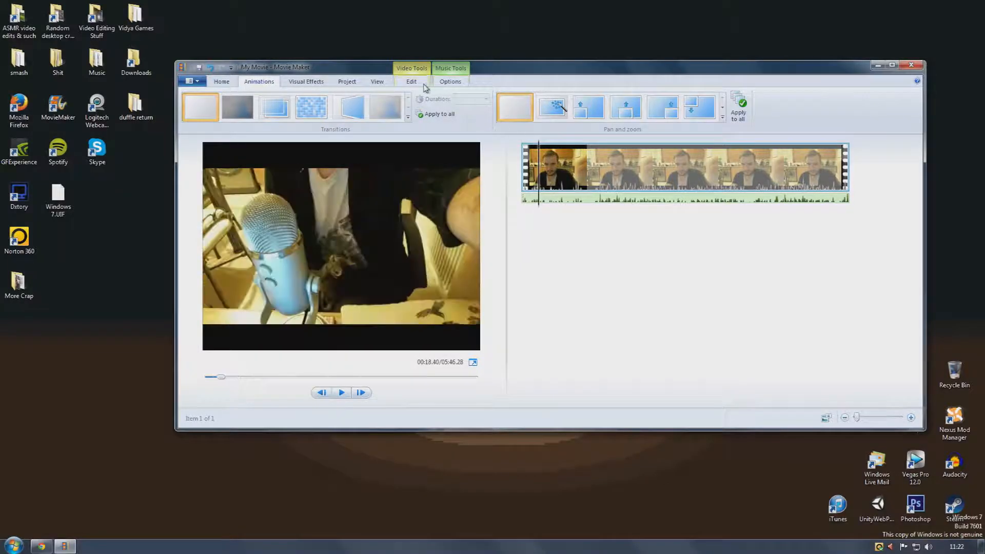
click(417, 83)
click(412, 105)
click(583, 200)
click(259, 82)
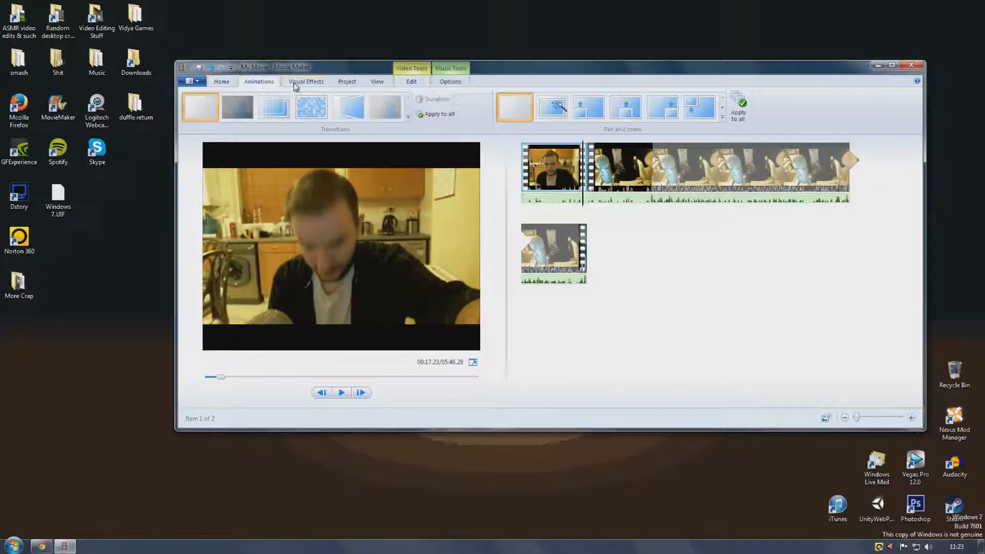
click(247, 106)
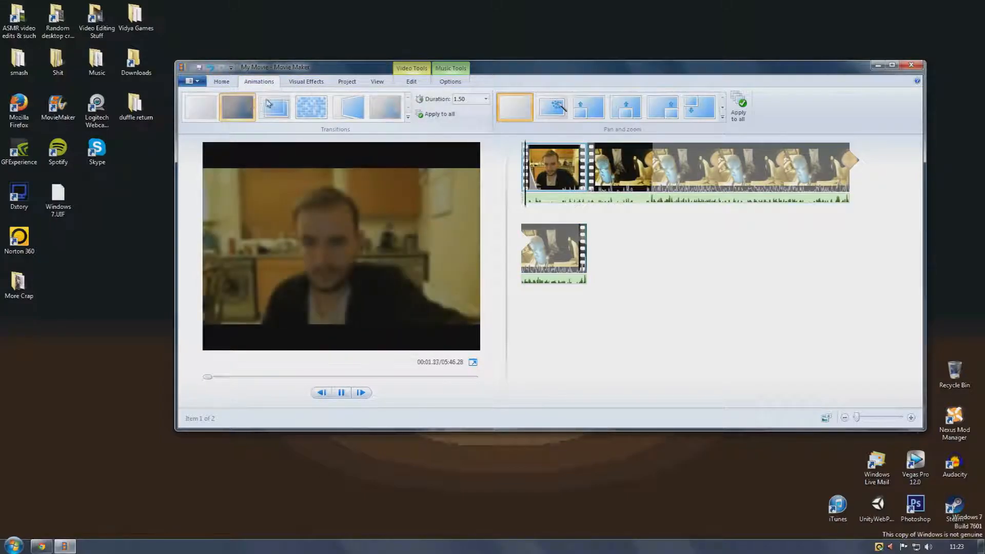
Browse the visual effects gallery for the second clip without applying an effect
click(591, 171)
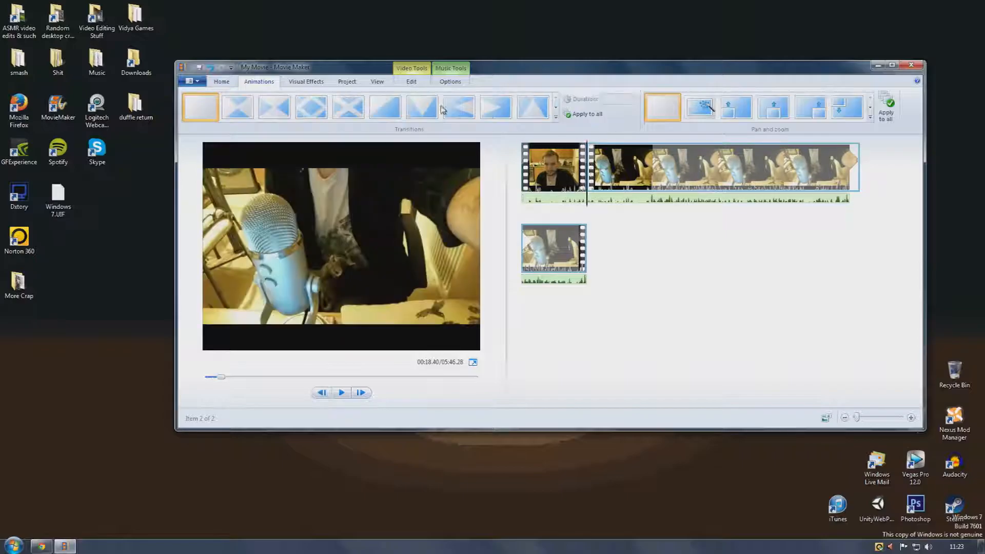
click(305, 82)
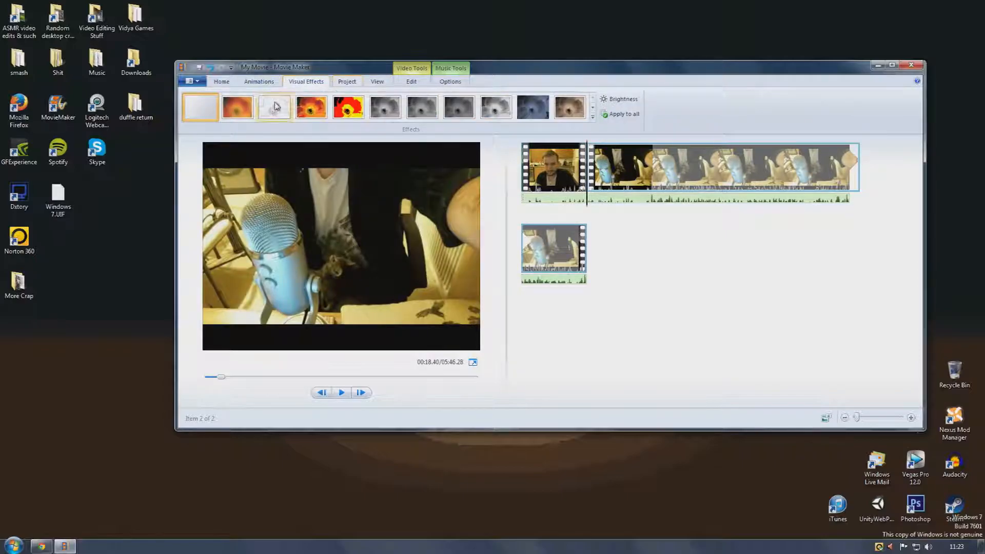
click(593, 117)
scroll(403, 137, up, 5)
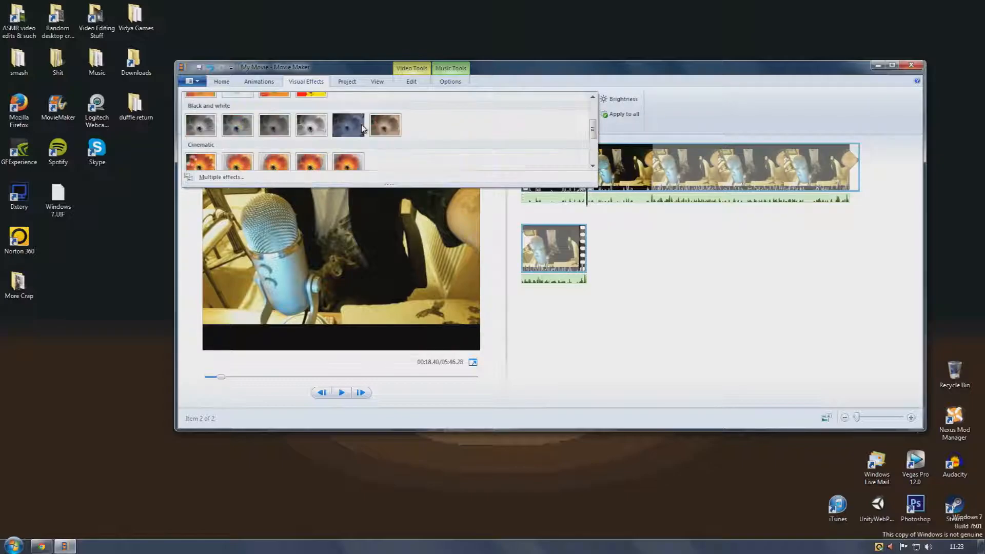
scroll(364, 129, down, 5)
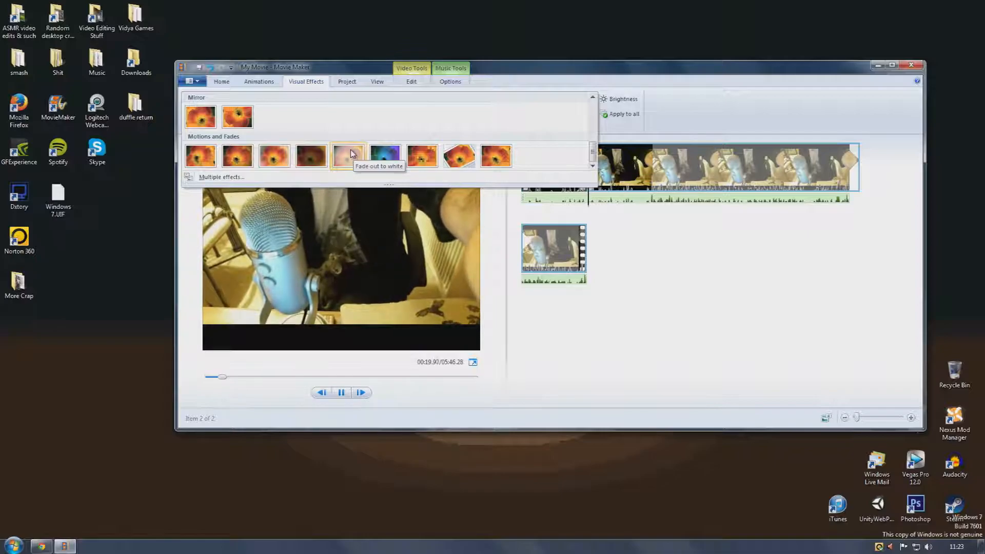
scroll(334, 115, down, 2)
scroll(364, 115, up, 3)
click(616, 88)
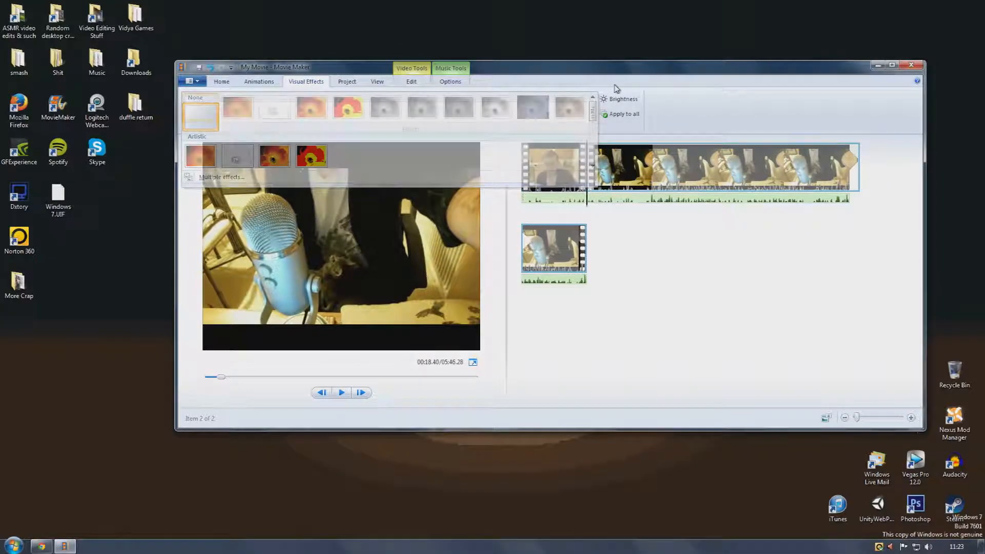
Apply the first Cinematic transition to the second clip
click(265, 82)
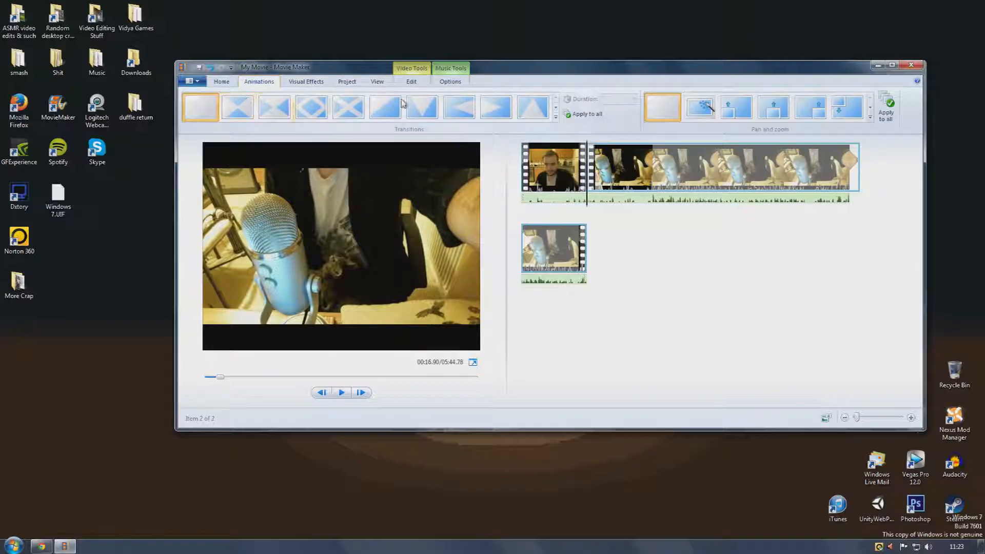
click(556, 117)
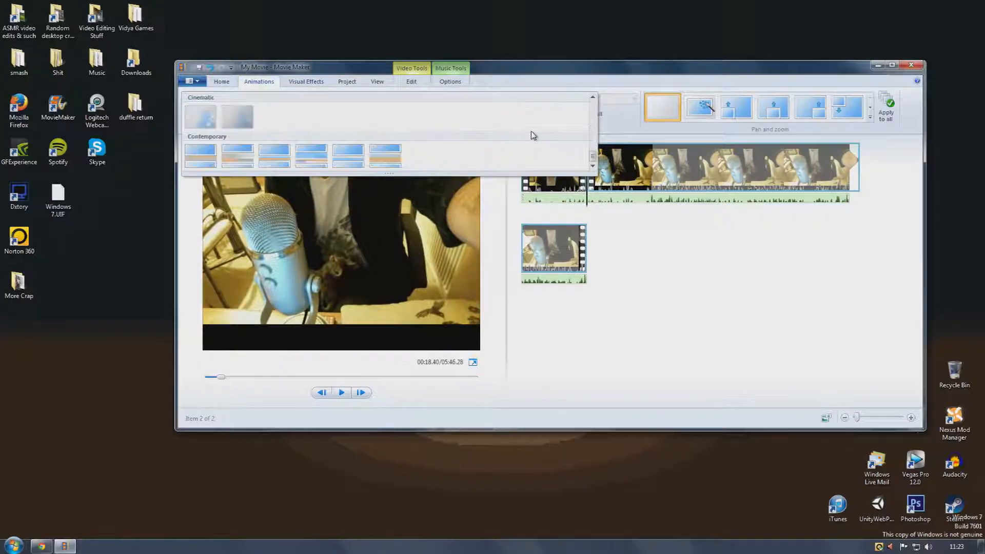
click(242, 125)
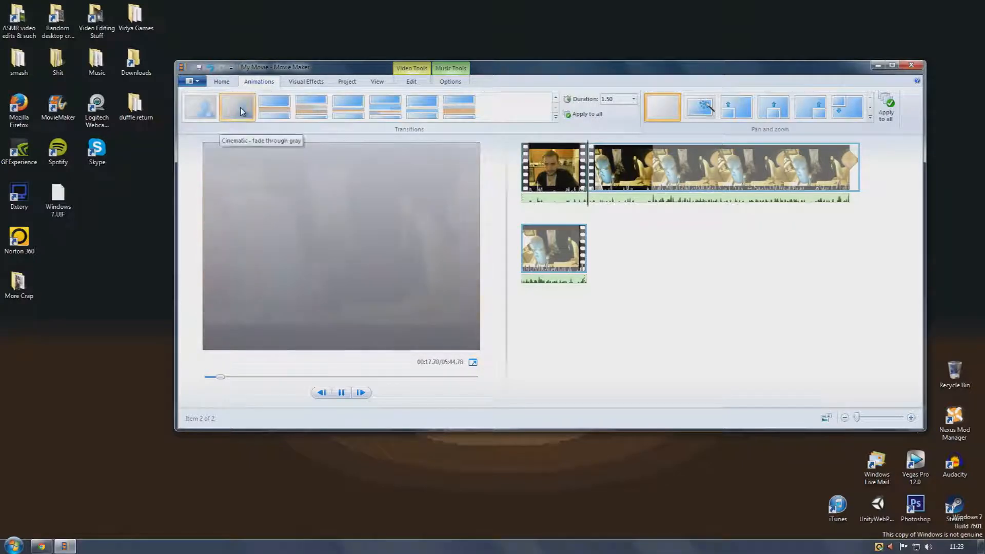
click(557, 117)
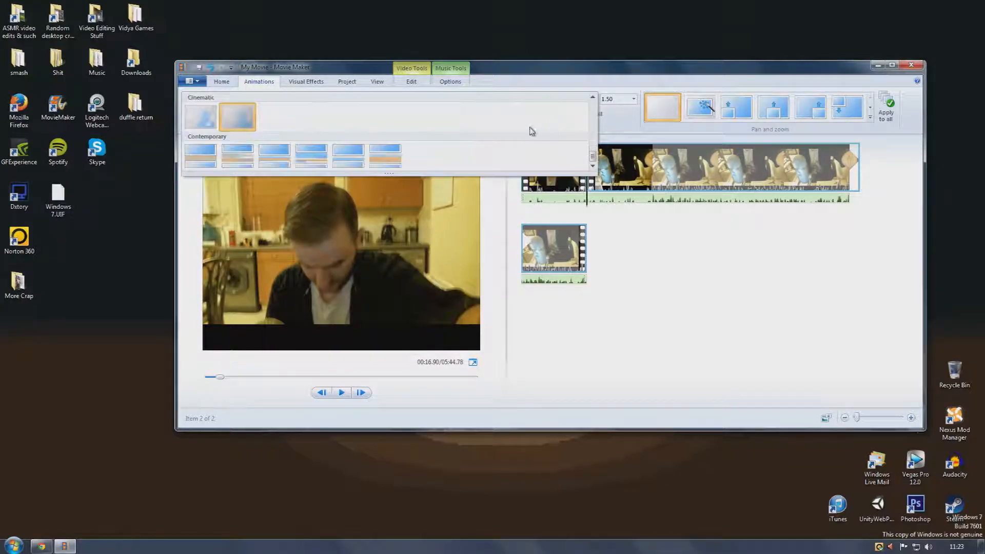
scroll(530, 129, down, 5)
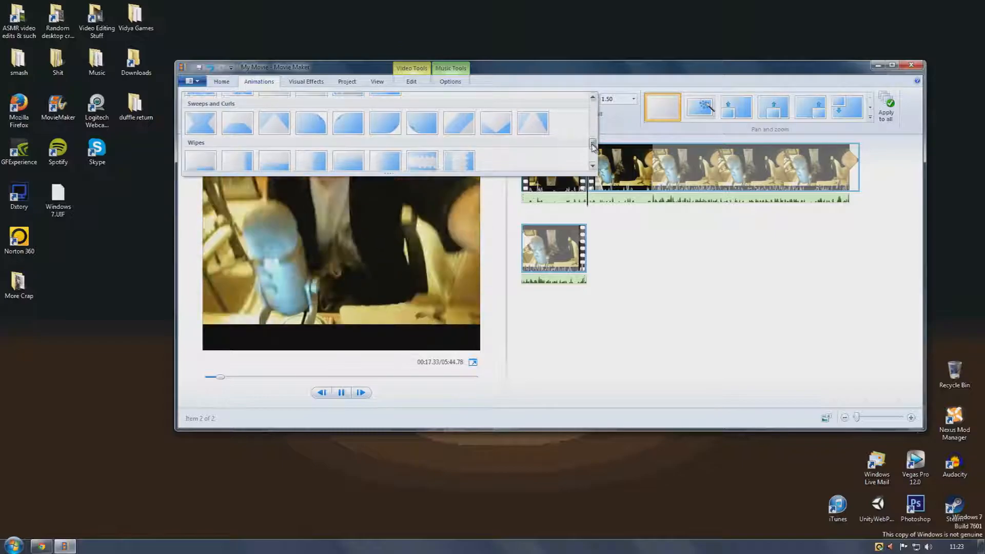
drag(594, 148, 594, 162)
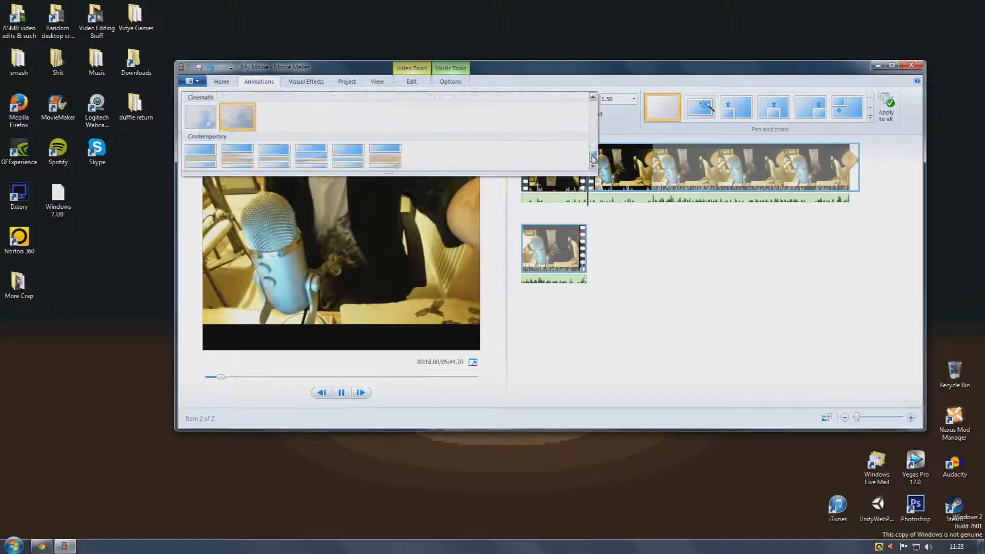
click(205, 116)
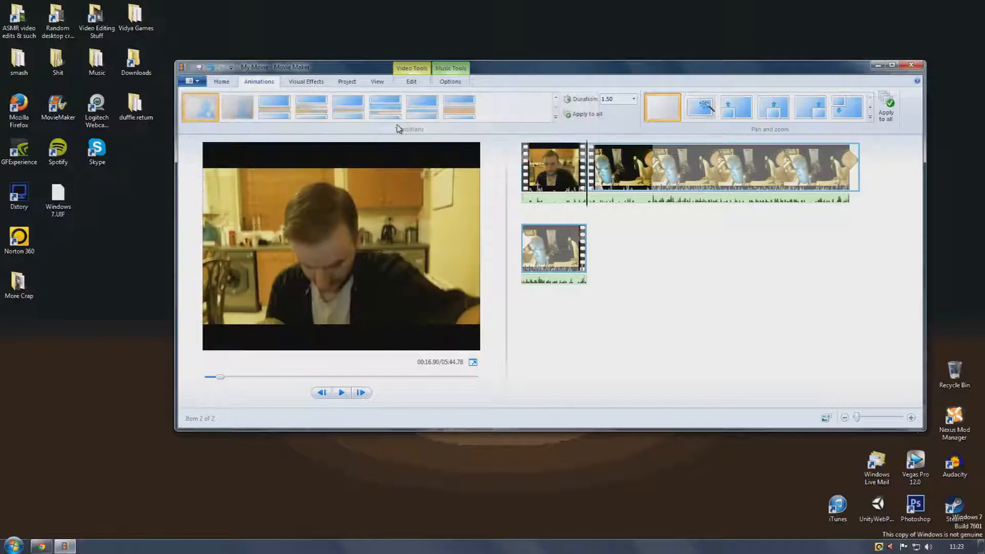
Preview the transition between the two clips
click(569, 183)
drag(523, 206, 582, 204)
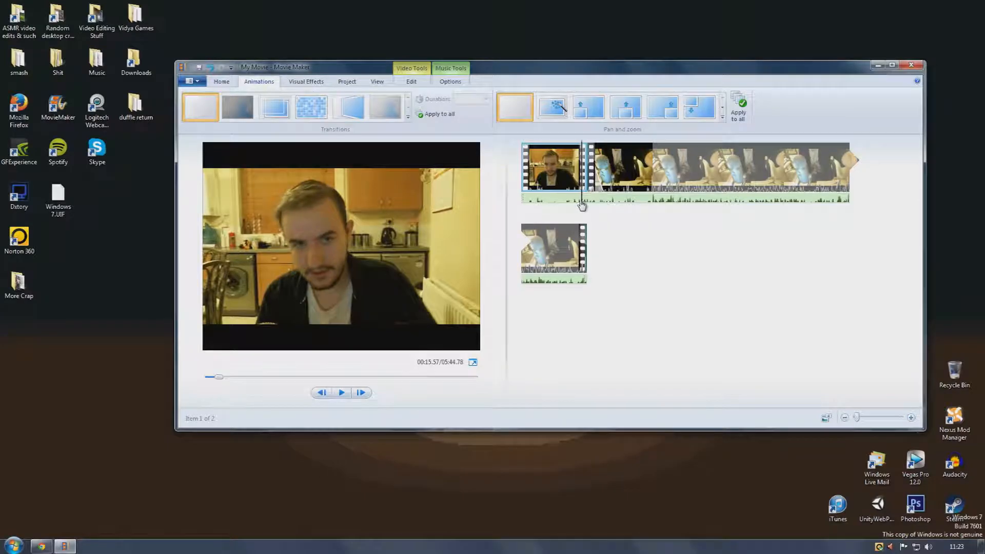
click(342, 392)
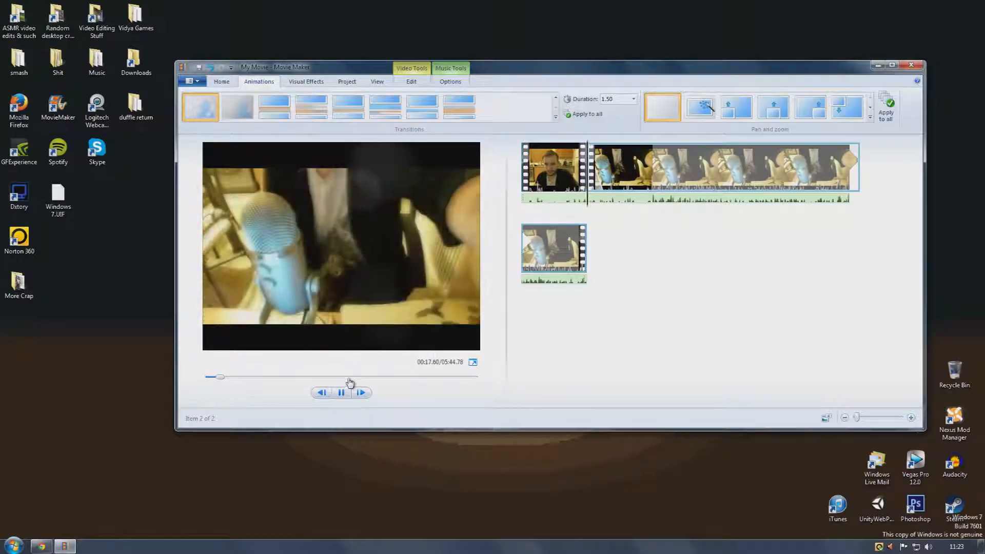
click(341, 392)
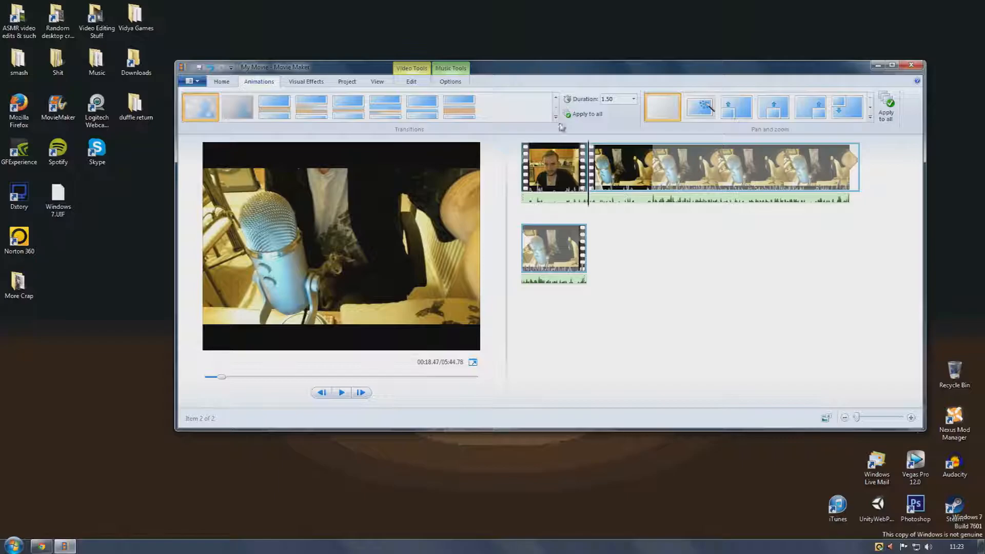
Examine the clip editing options, including fades and the video volume slider, without changing them
click(375, 86)
click(405, 86)
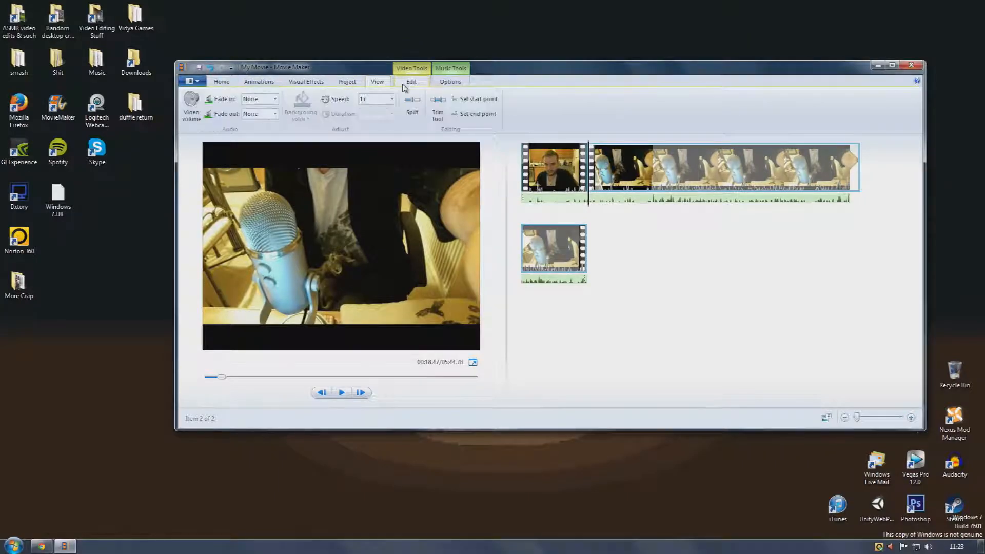
click(276, 101)
click(597, 172)
click(193, 114)
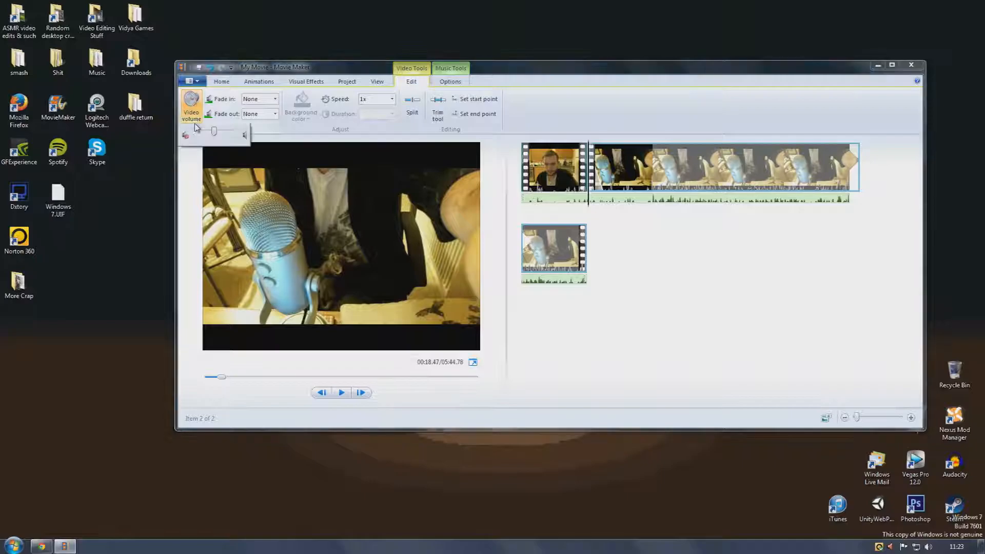
click(265, 128)
Browse the view, music options, music volume, visual effects and animation settings without making changes
click(380, 82)
click(413, 82)
click(444, 83)
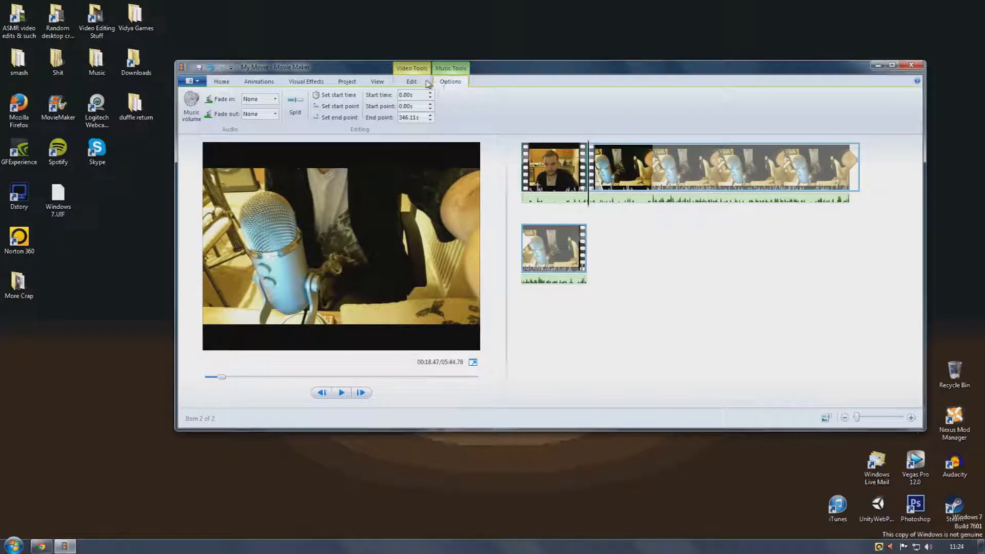
click(343, 83)
click(450, 69)
click(414, 68)
click(440, 68)
click(428, 68)
click(443, 69)
click(192, 105)
click(306, 81)
click(257, 81)
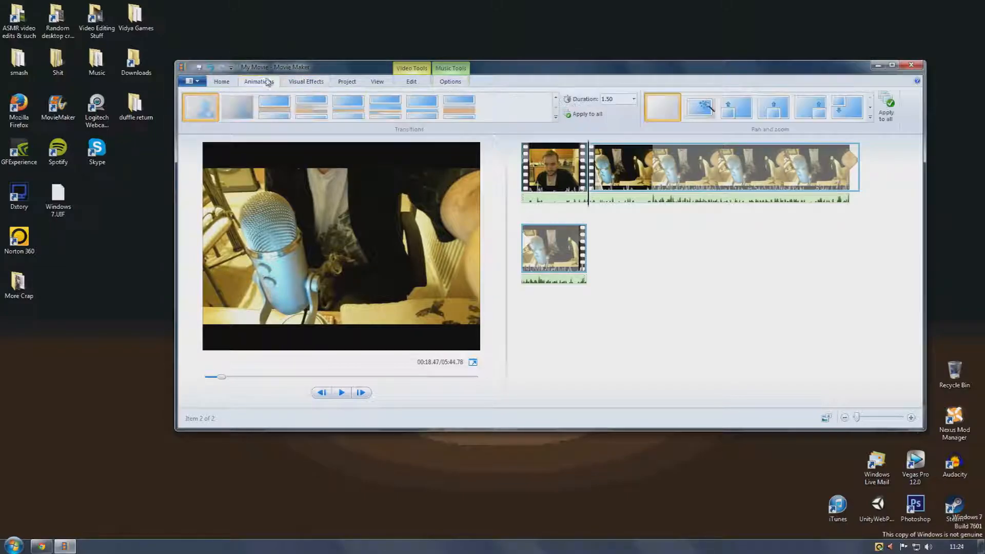
click(226, 82)
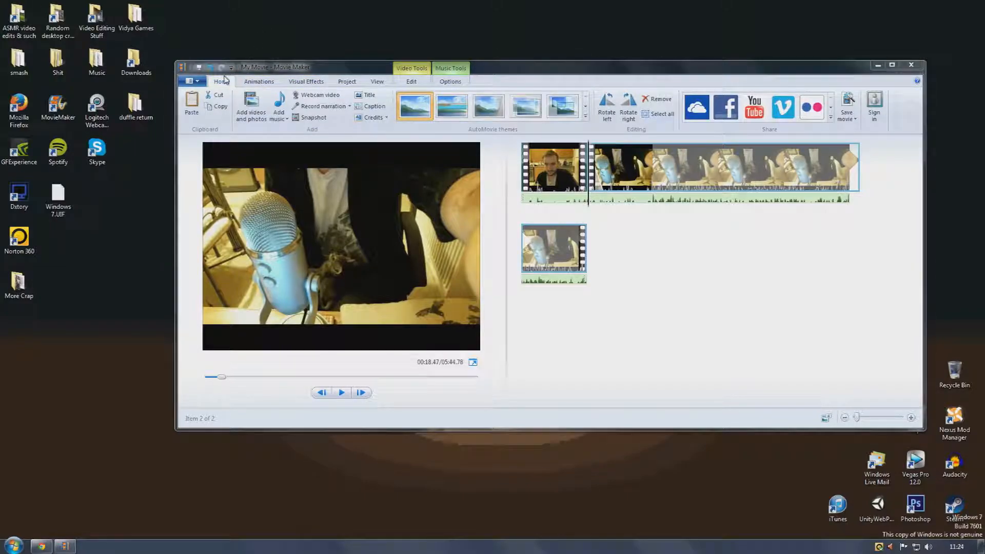
Review the save-movie presets such as high-definition display without saving the movie
click(197, 82)
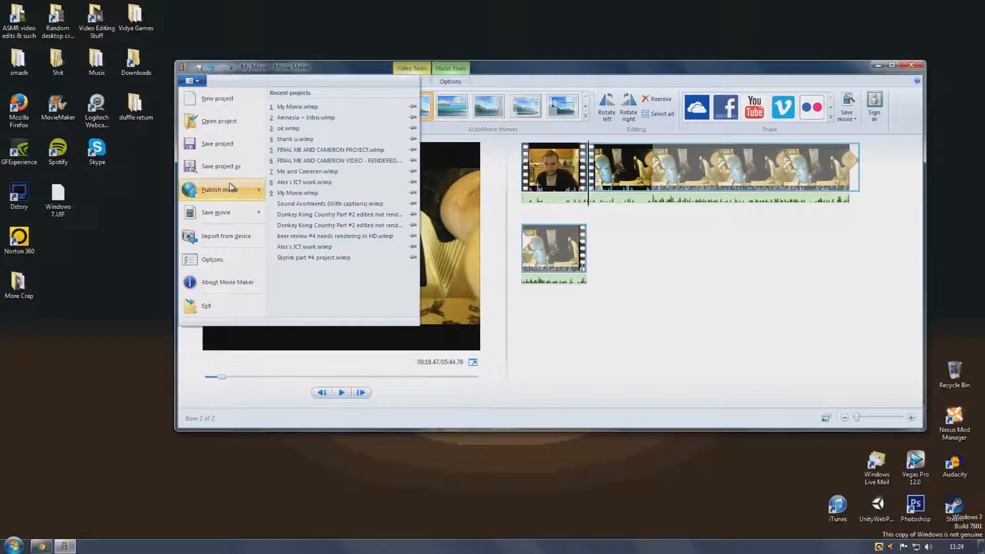
mouse_move(232, 212)
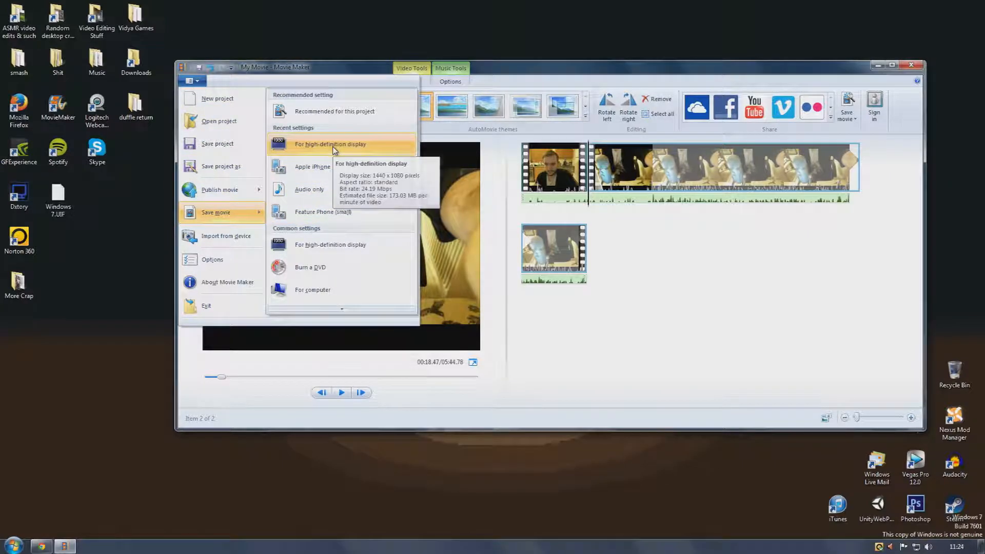
click(392, 11)
Close Movie Maker without saving changes to the project
click(911, 64)
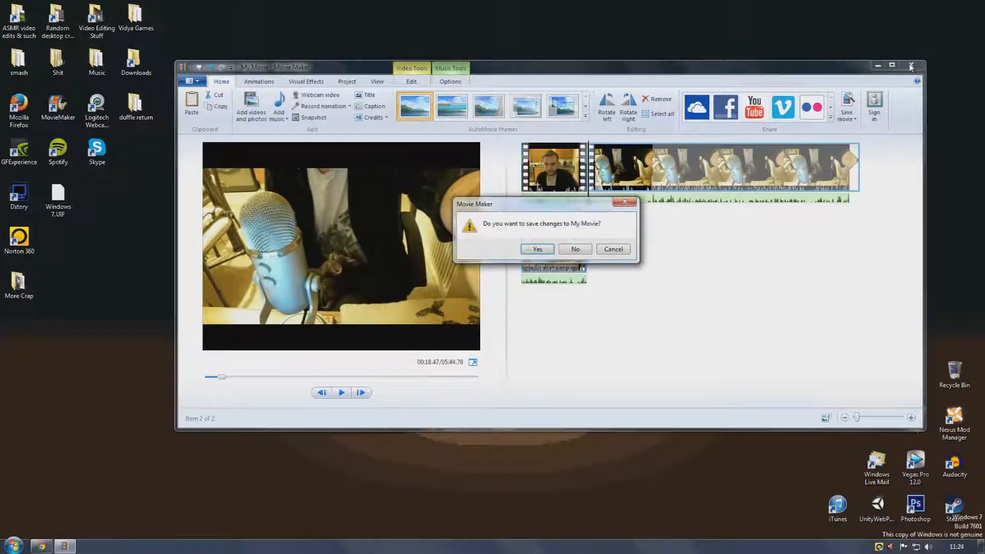
click(573, 249)
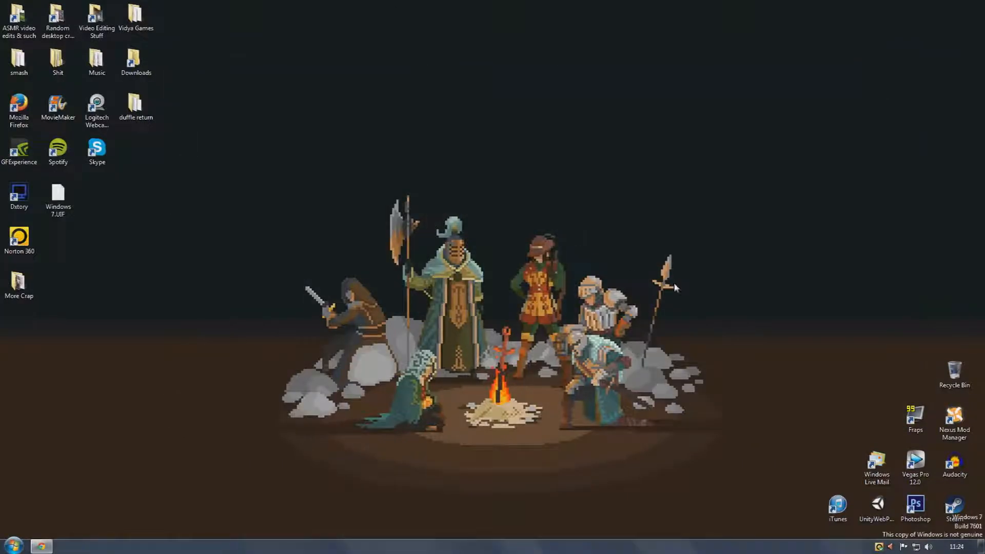